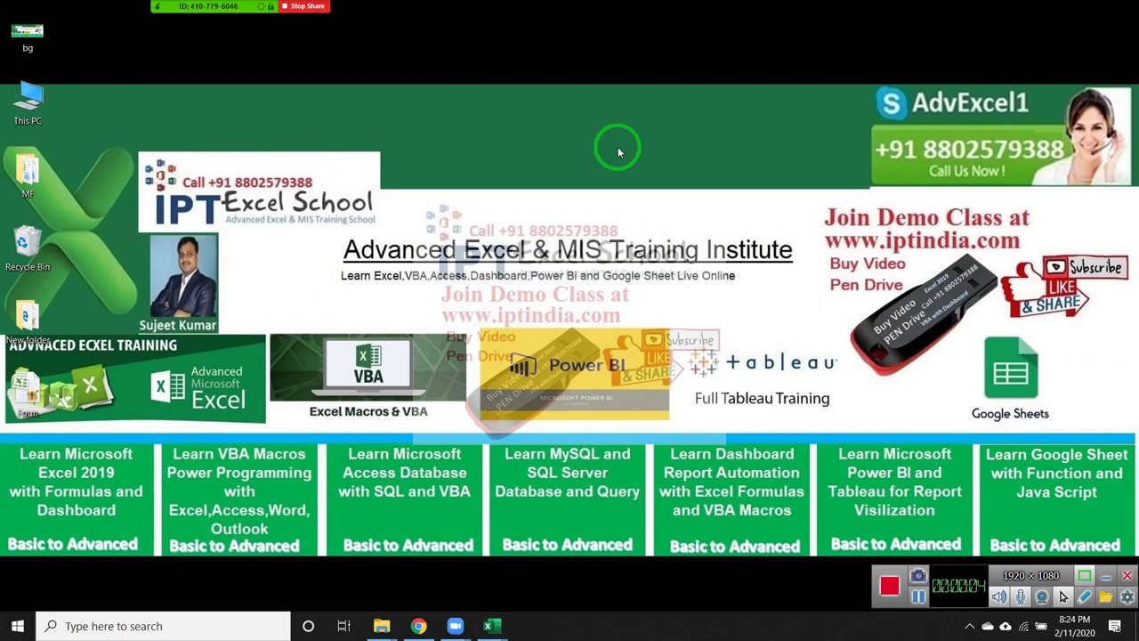
Step: Show the taskbar previews of Excel's Book1 workbook and Visual Basic editor windows
mouse_move(185, 33)
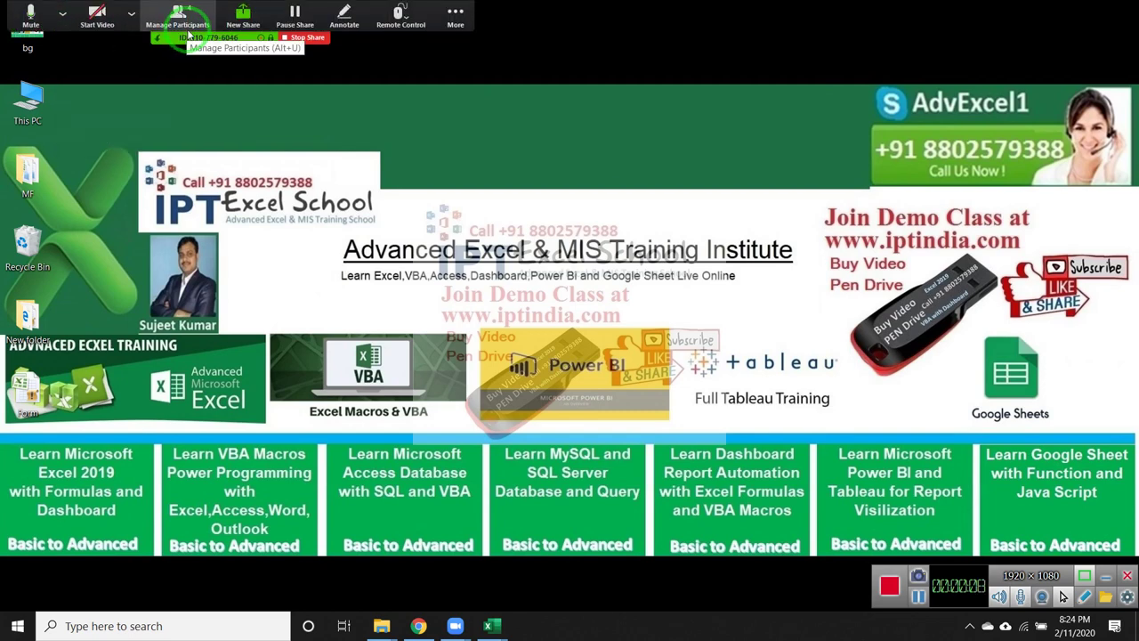
Step: Bring the Book1 workbook to the front and select every cell on Sheet1
mouse_move(495, 627)
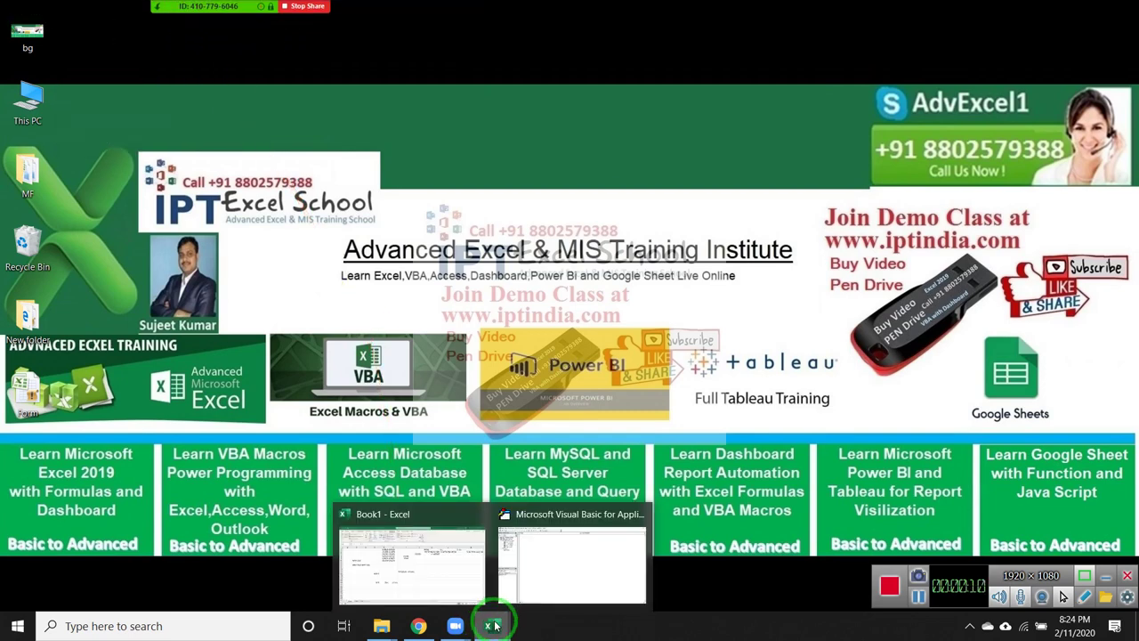
left_click(467, 583)
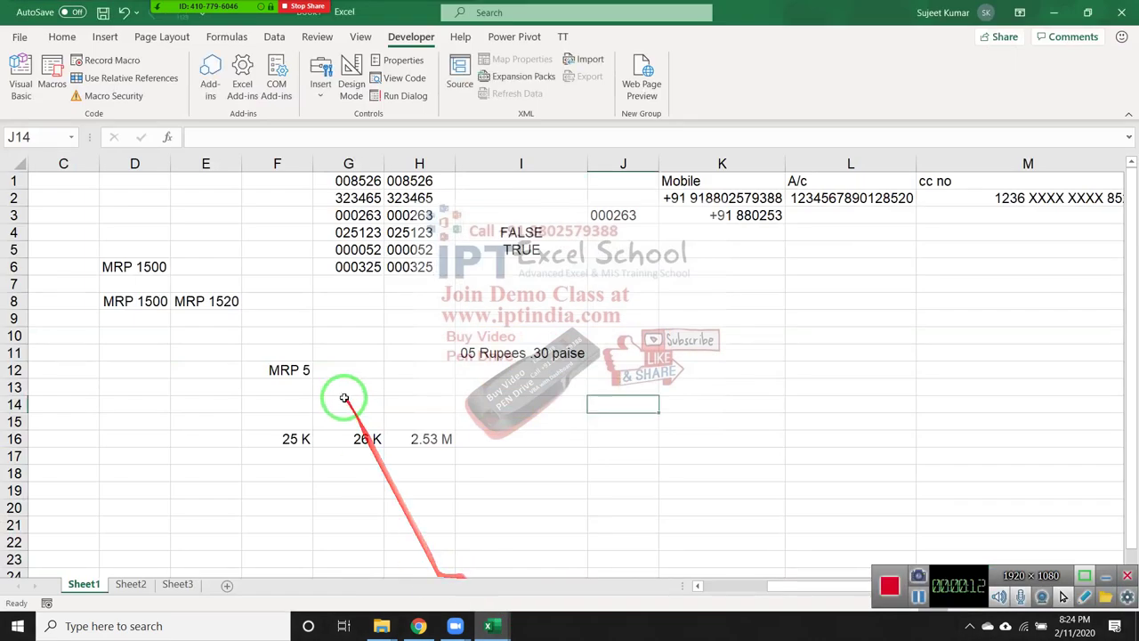
left_click_drag(183, 163, 343, 294)
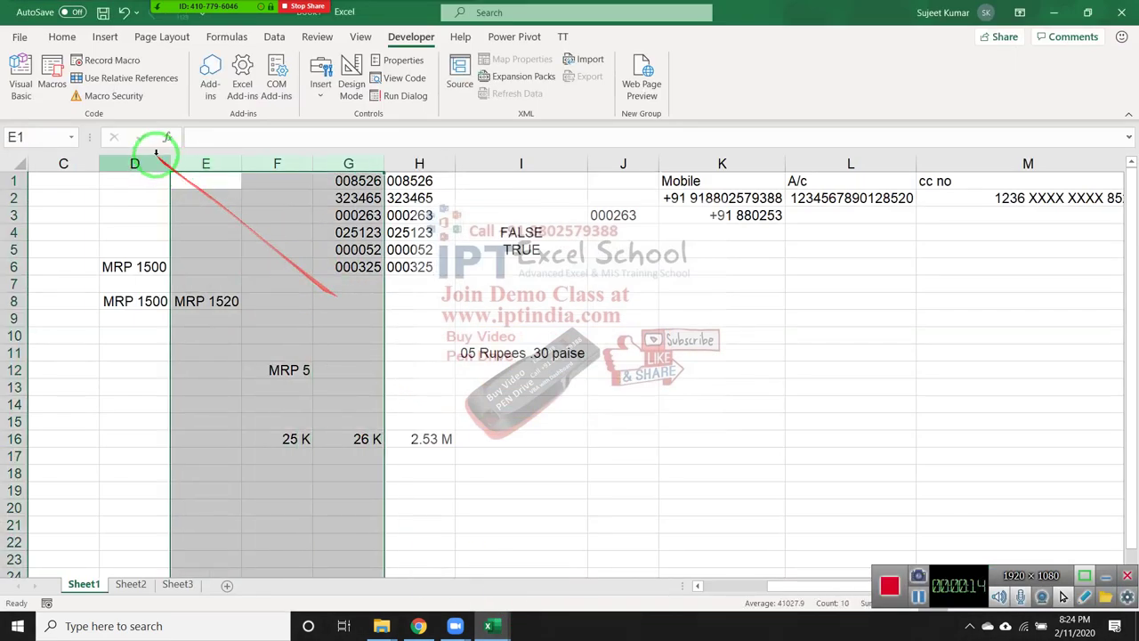
left_click(58, 36)
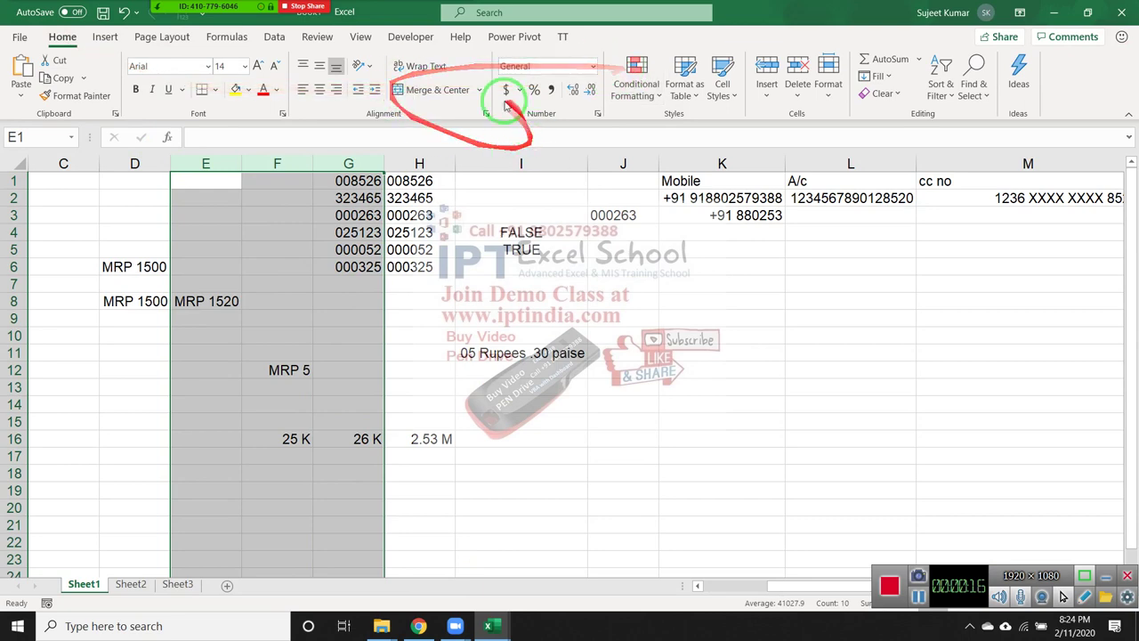
left_click(479, 299)
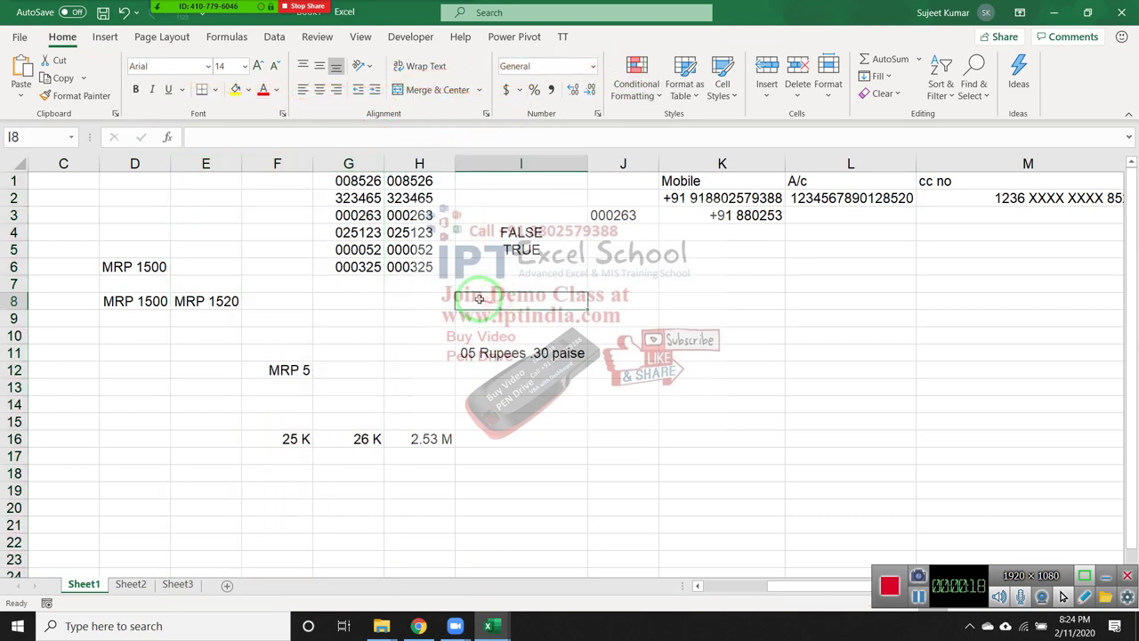
scroll(224, 478, "down", 1)
scroll(223, 476, "up", 1)
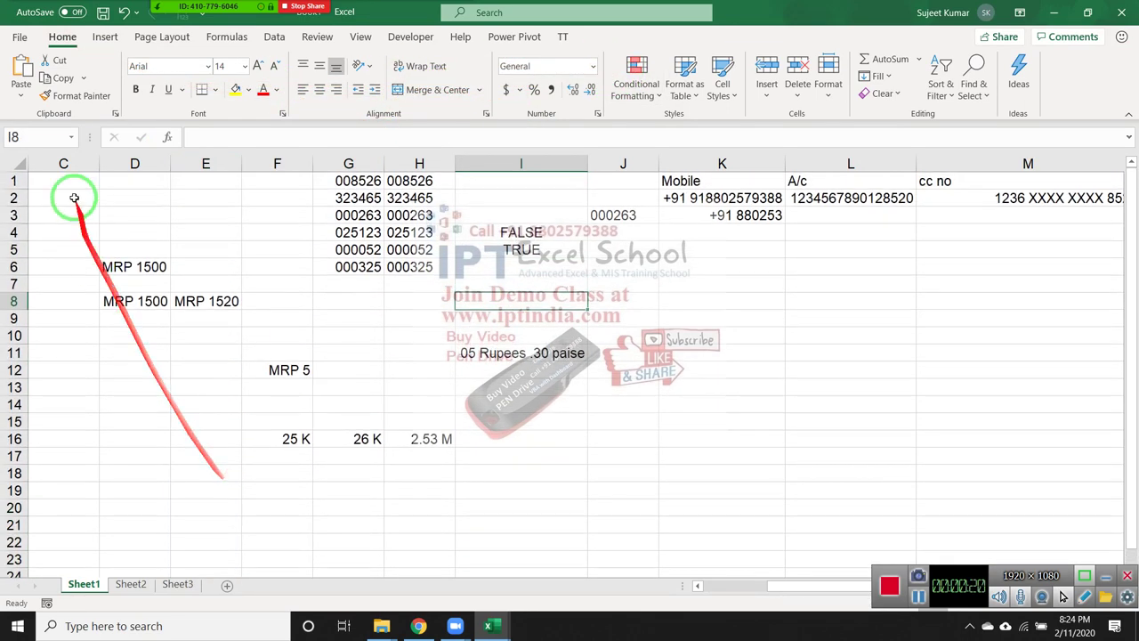
left_click(20, 167)
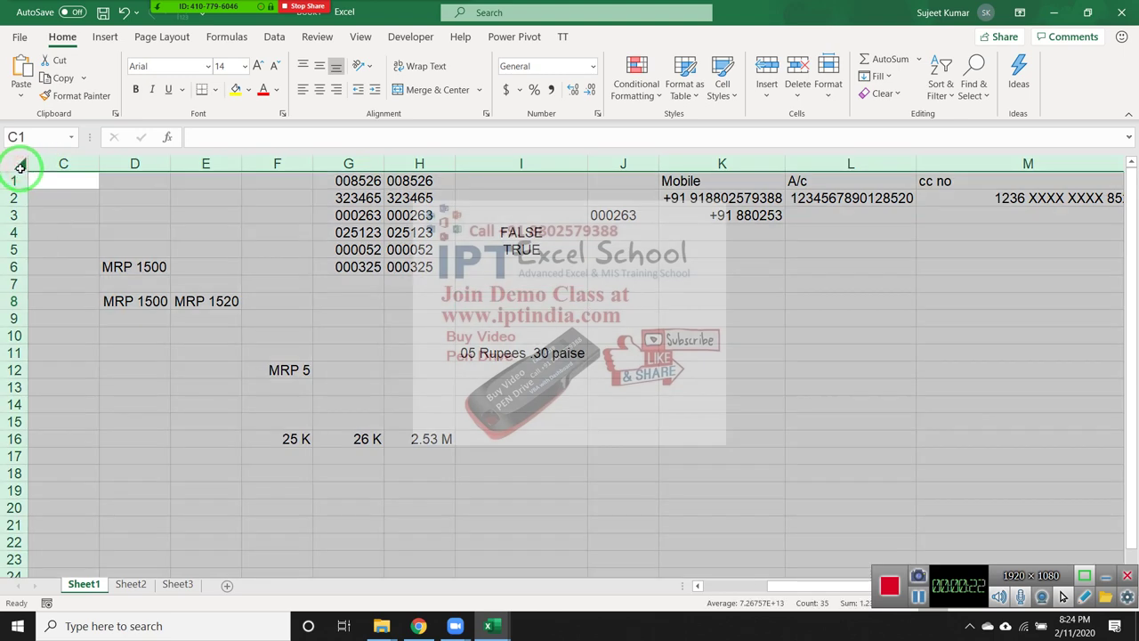
Step: Delete Sheet1's old sample entries and enter =RANDBETWEEN(10,90) in cell C1
key("Delete")
type("=")
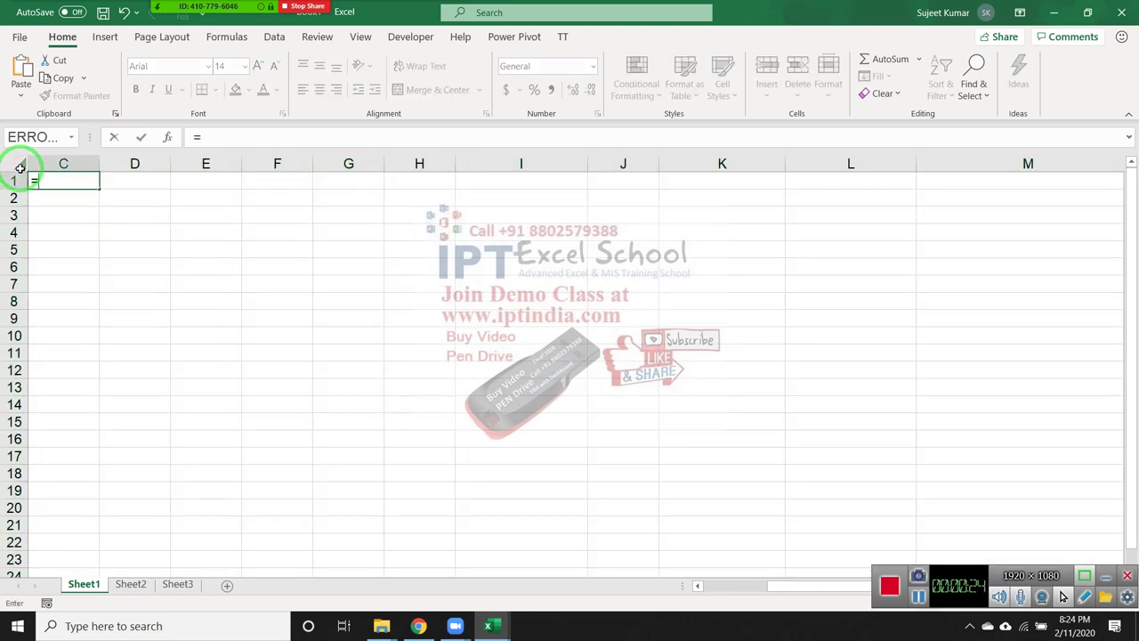
type("ra")
key("Down")
key("Down")
key("Down")
key("Tab")
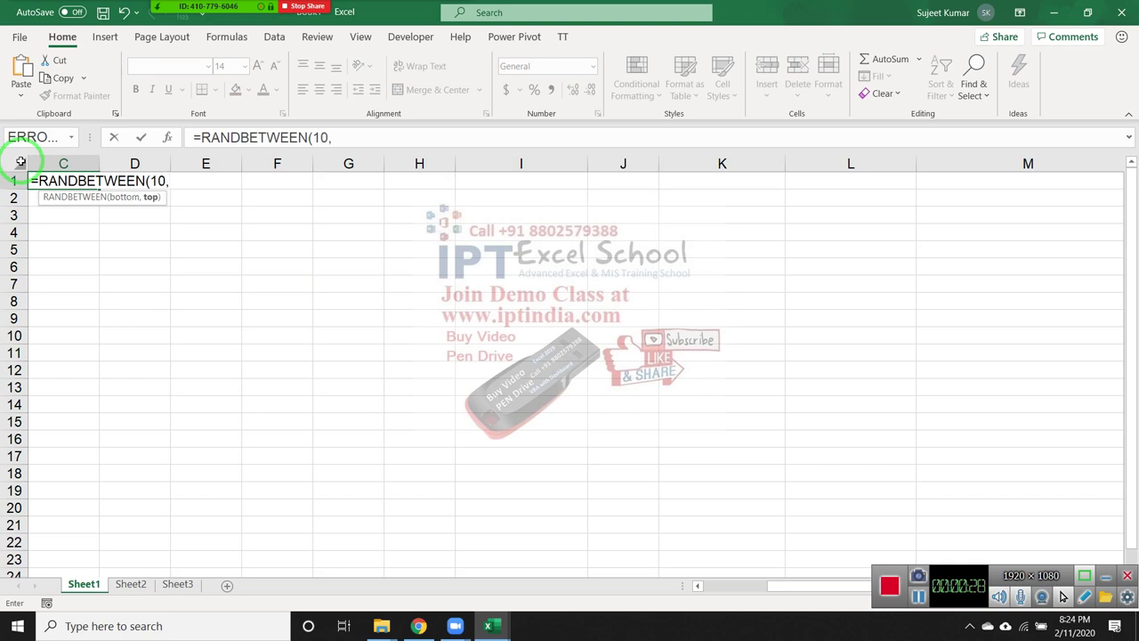
key("Return")
key("Up")
key("shift+Right")
key("shift+Right")
key("shift+Right")
key("shift+Right")
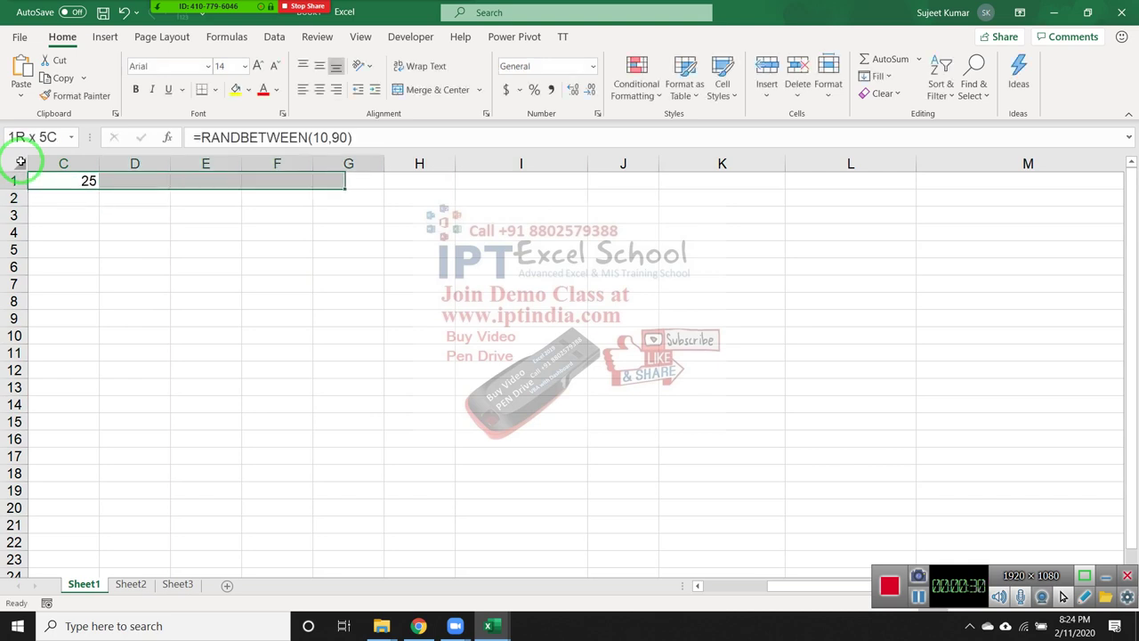
key("shift+Right")
key("shift+Right")
key("shift+Right")
Step: Copy the RANDBETWEEN formula from C1 and paste it across A1:L20
key("ctrl+Home")
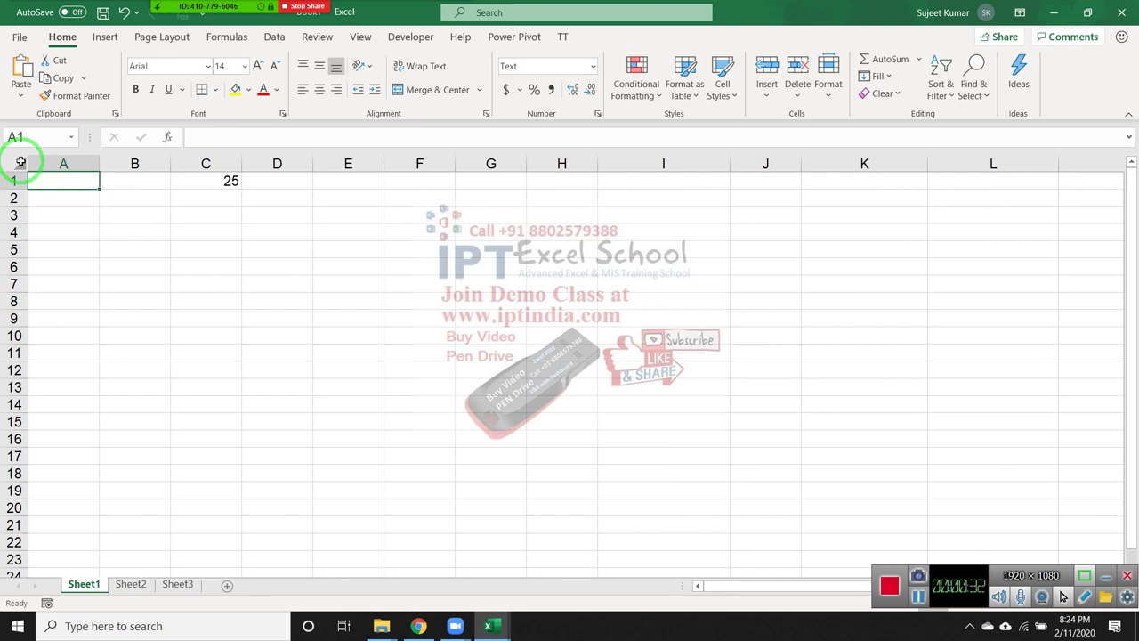
key("Right")
key("Right")
key("ctrl+c")
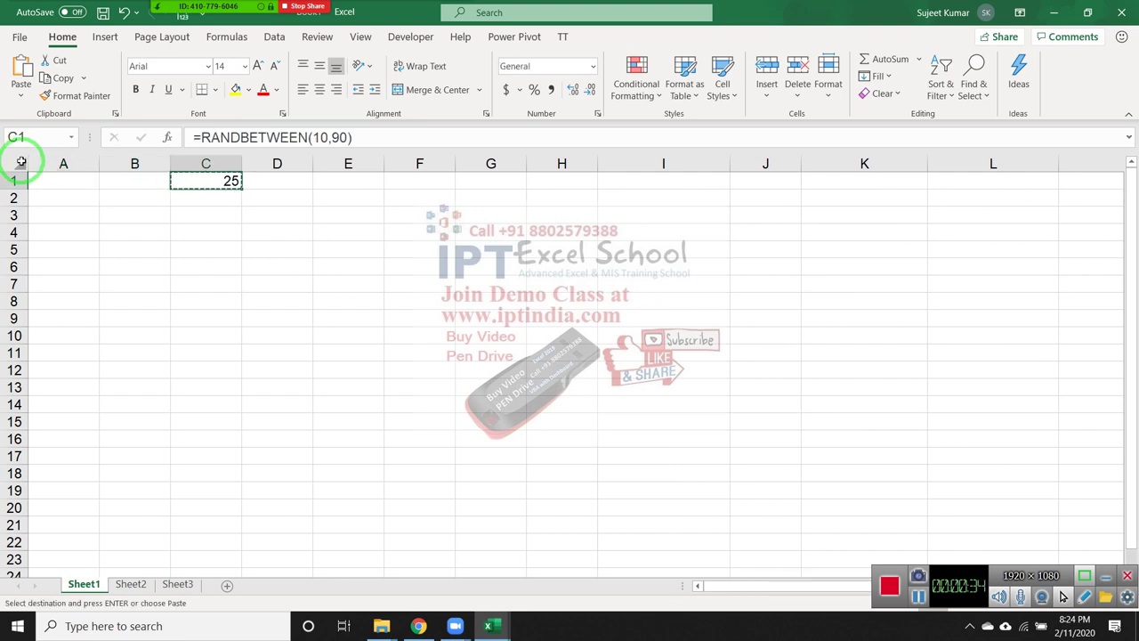
key("Left")
key("Left")
key("shift+Right")
key("shift+Right")
key("shift+Right")
key("shift+Right")
key("shift+Right")
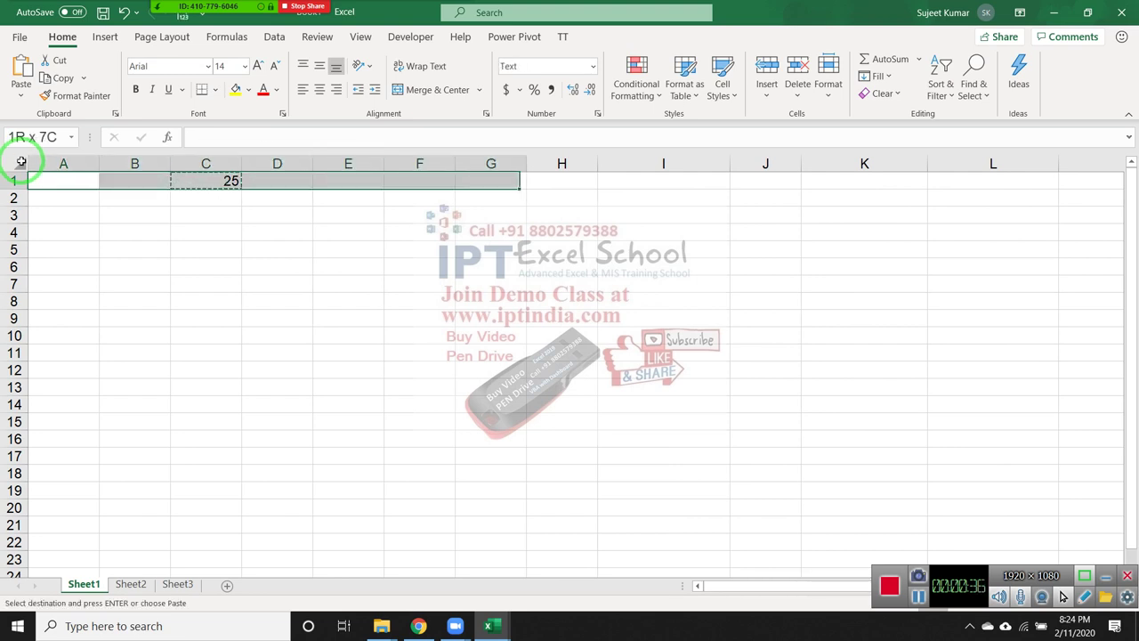
key("shift+Right")
key("shift+Right")
key("shift+Right")
key("shift+Right")
key("shift+Right")
key("shift+Down")
key("shift+Down")
key("shift+Down")
key("shift+Down")
key("shift+Down")
key("shift+Down")
key("shift+Down")
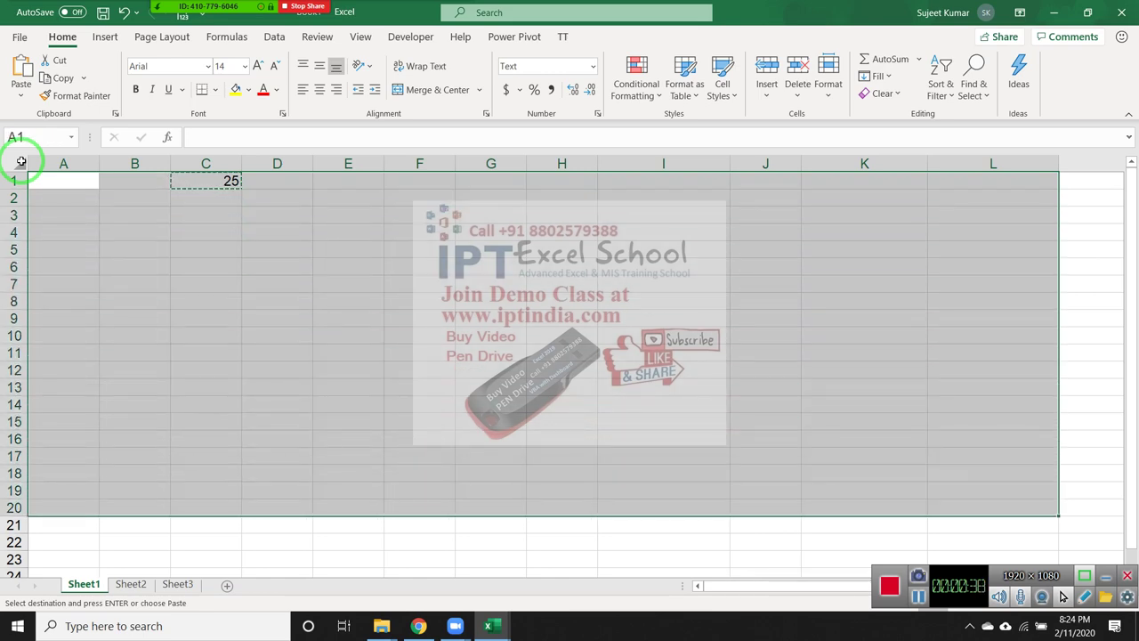
key("ctrl+v")
key("ctrl")
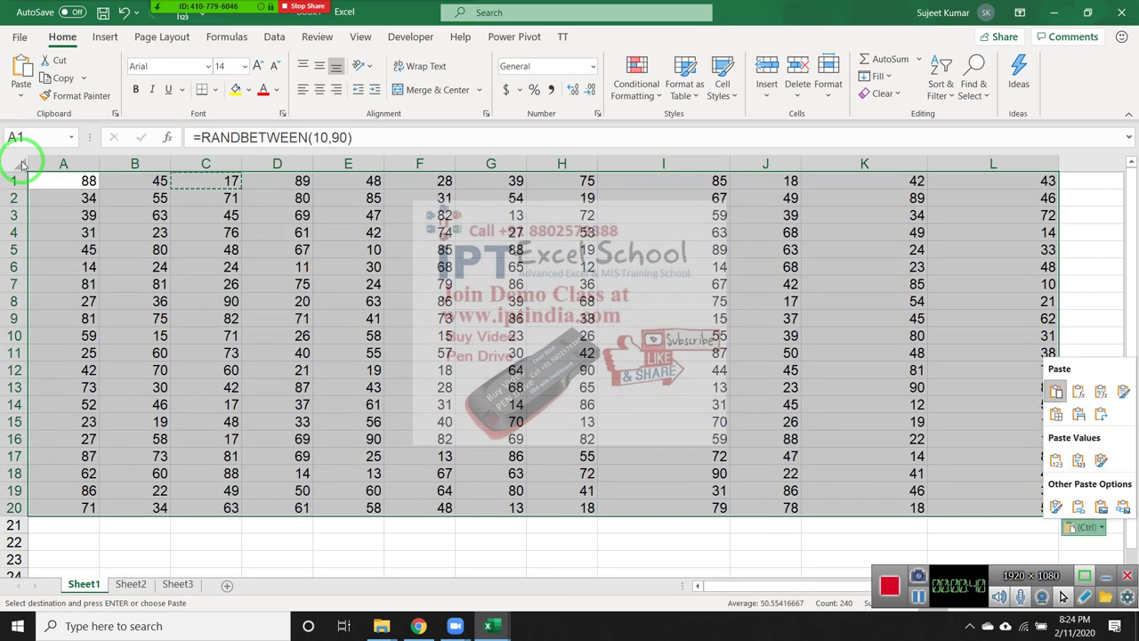
key("ctrl")
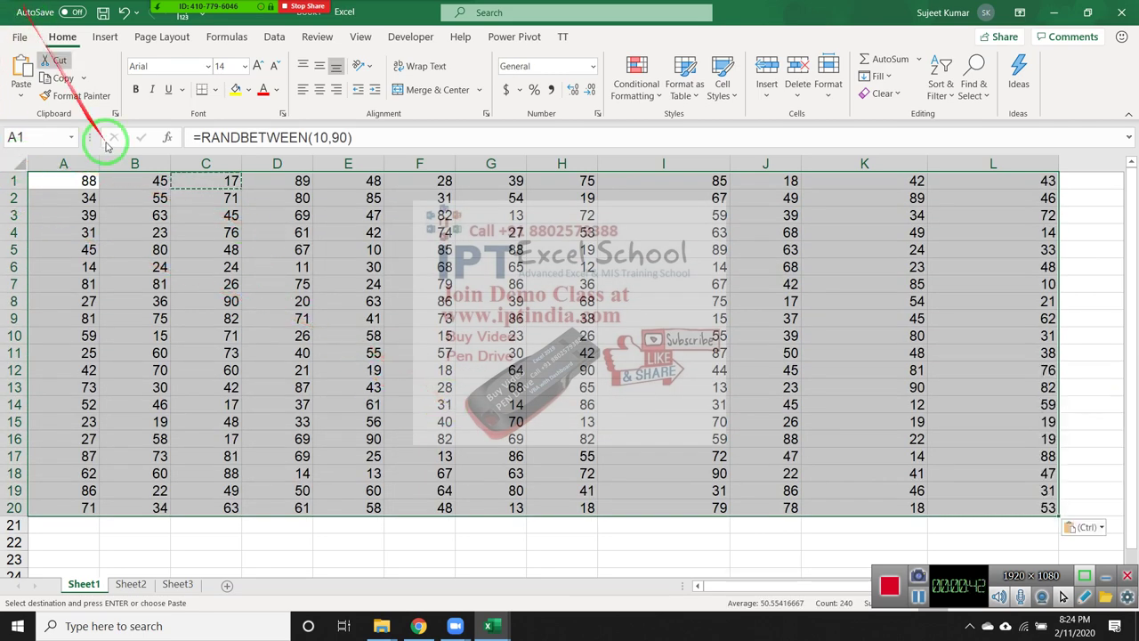
Step: Copy A1:L20 and paste it back as plain values to fix the random numbers
key("ctrl+c")
left_click(16, 96)
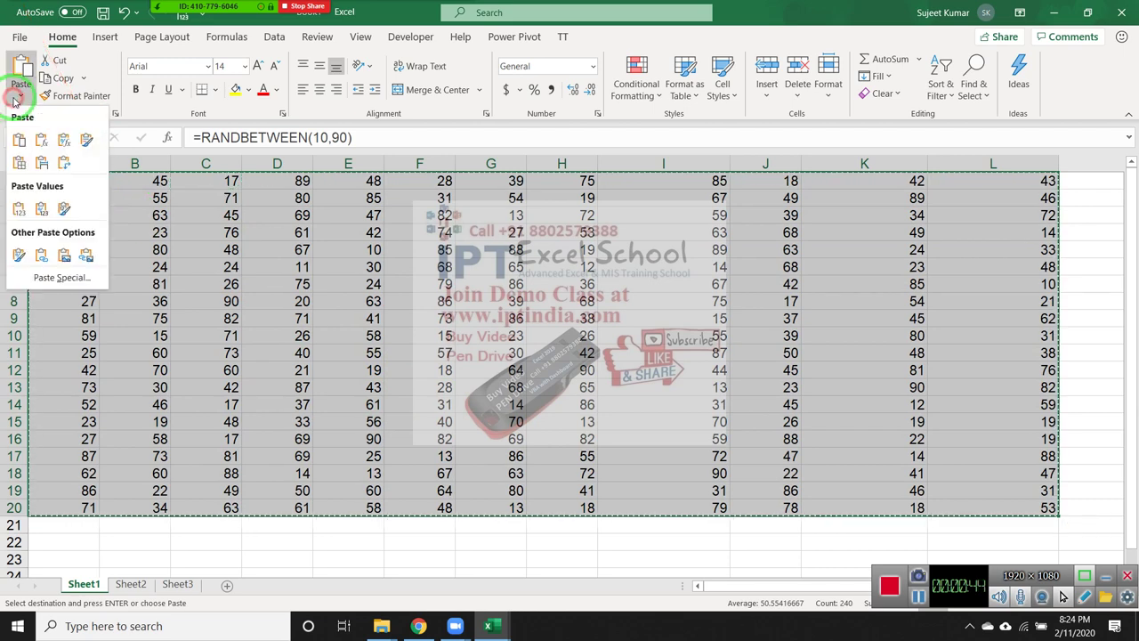
left_click(20, 212)
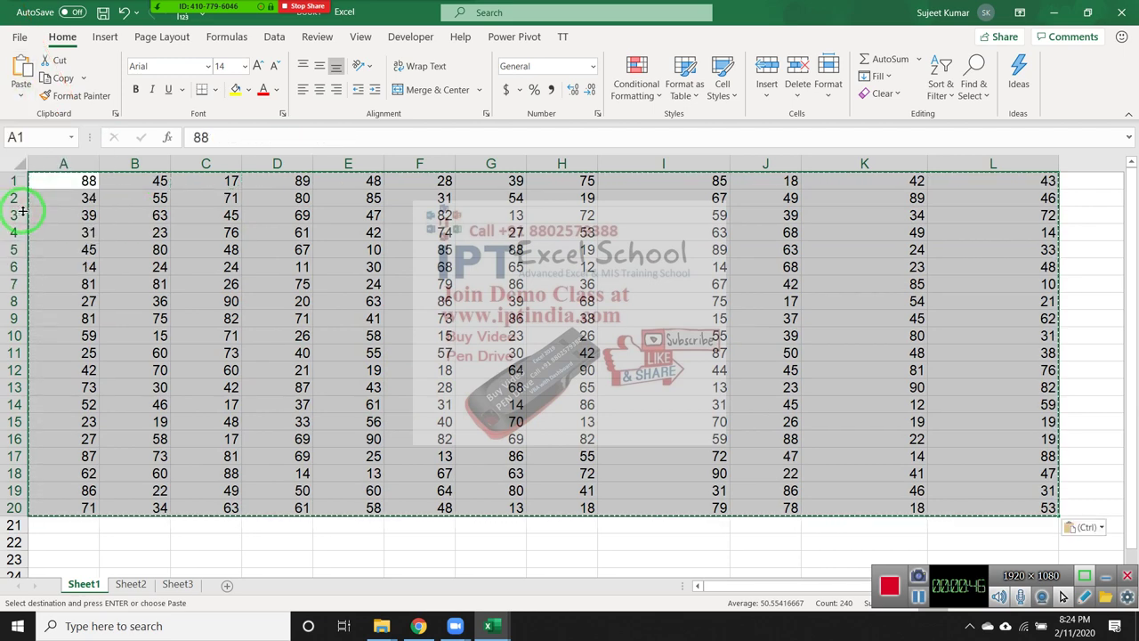
left_click(423, 284)
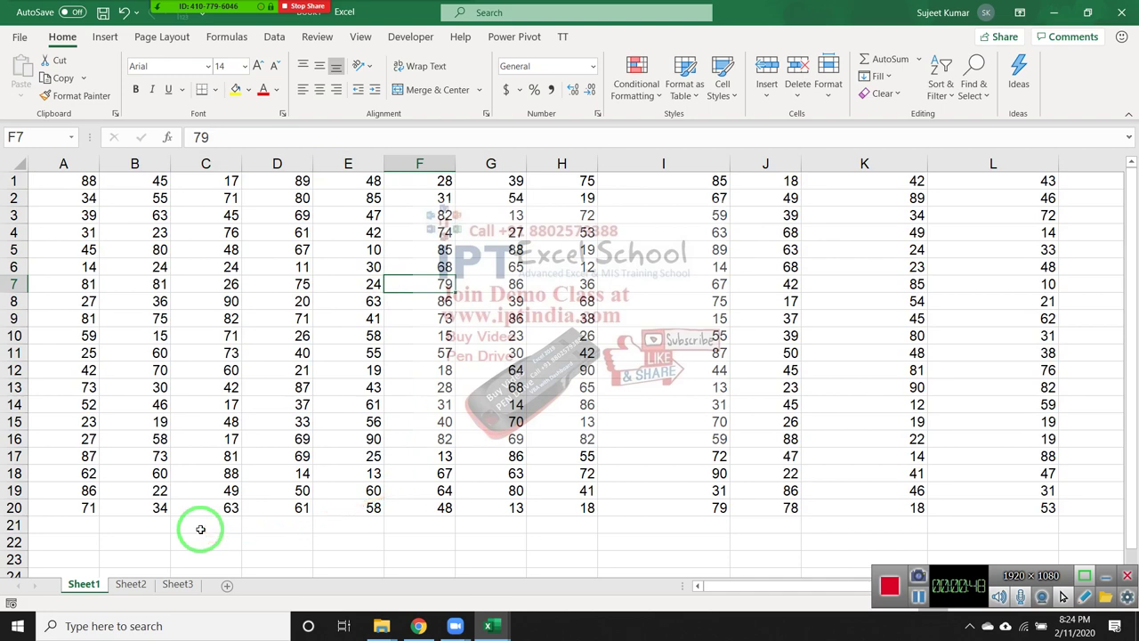
Step: Protect Sheet1 with a password, confirming it, so only cell selection is allowed
right_click(76, 586)
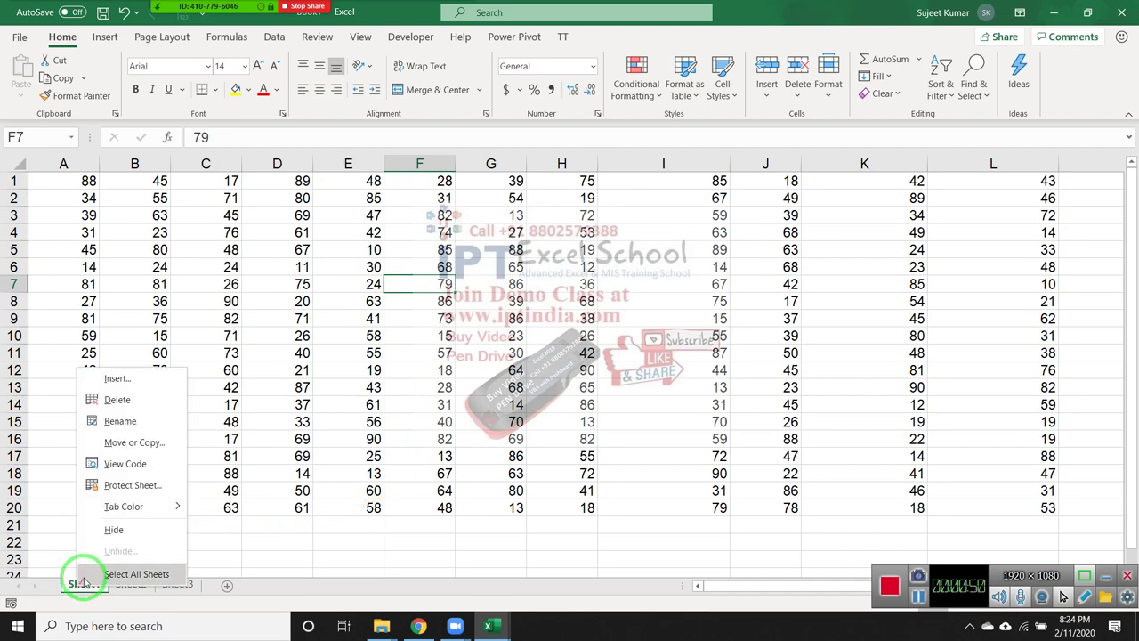
left_click(124, 486)
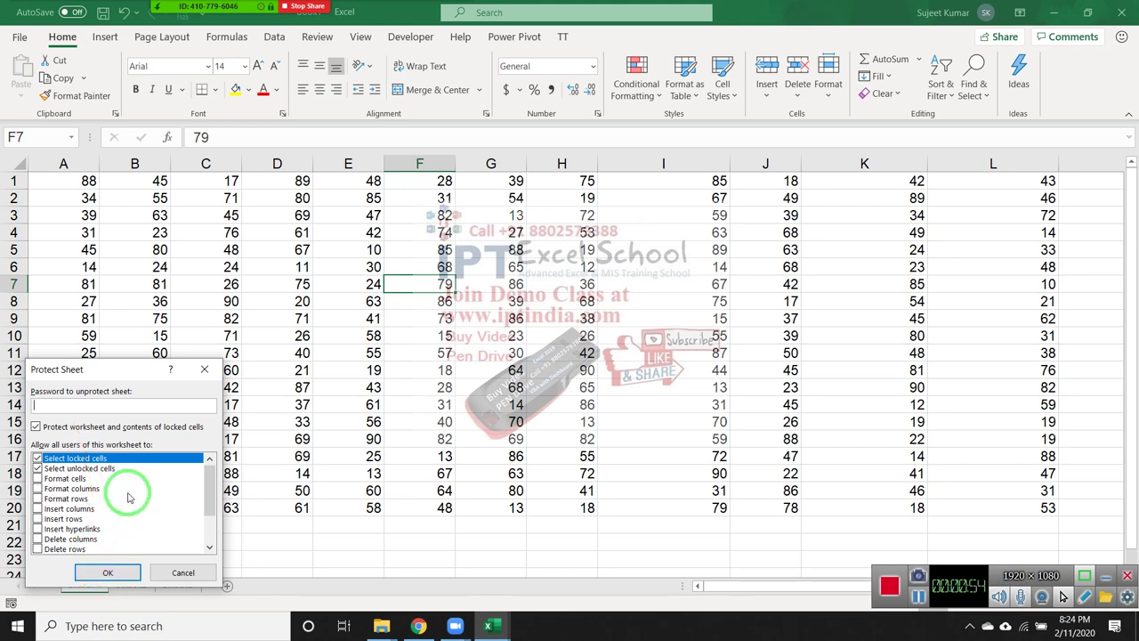
key("Return")
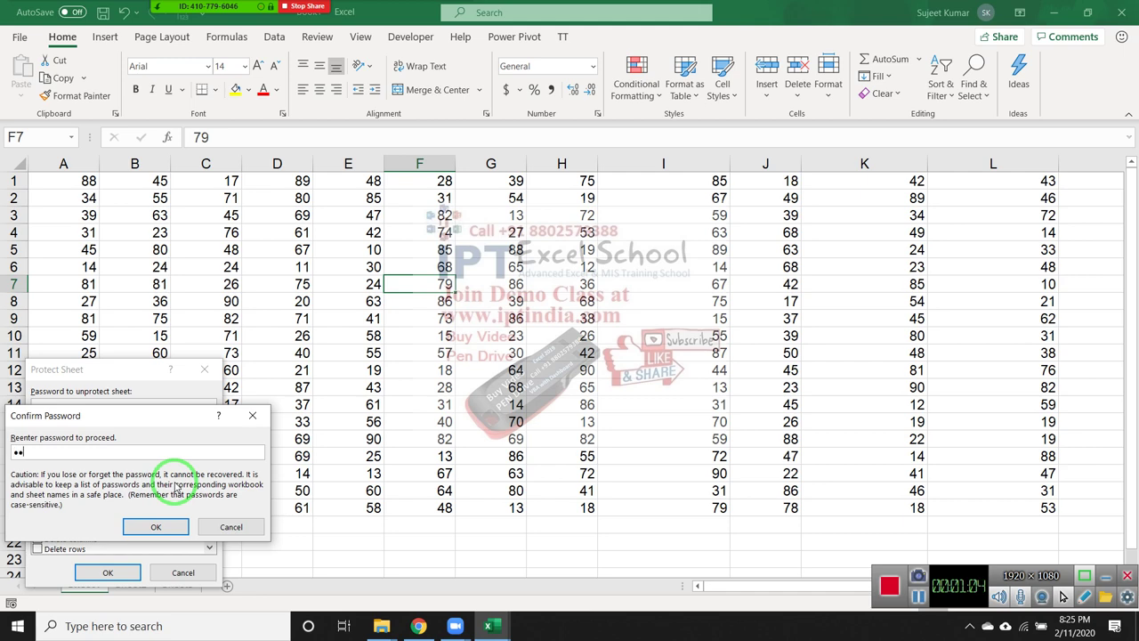
left_click(157, 527)
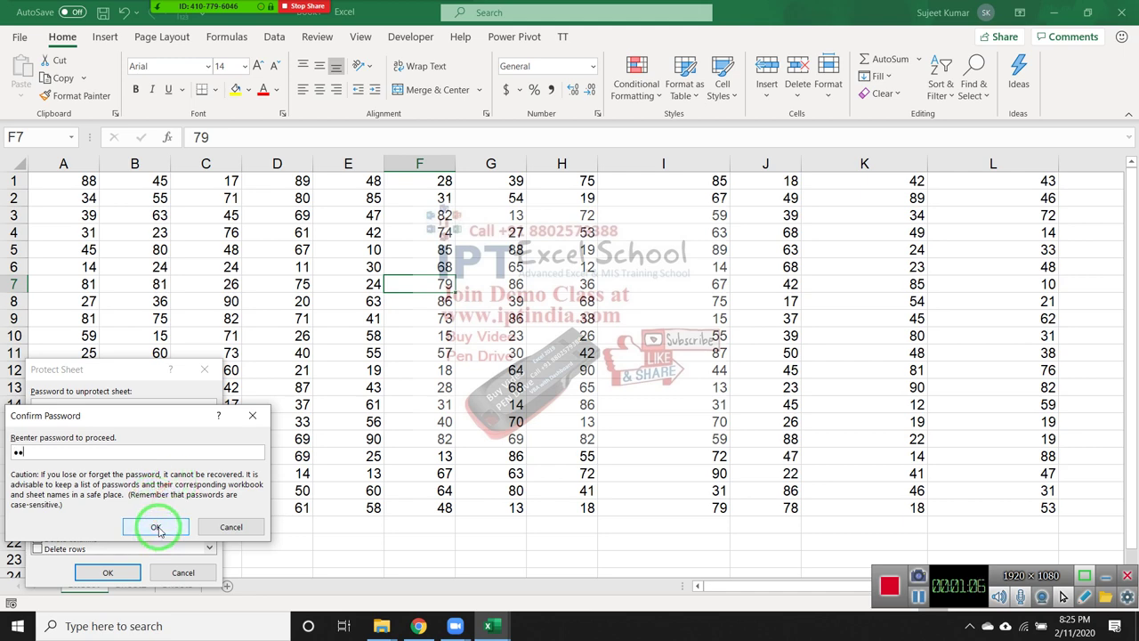
left_click(157, 527)
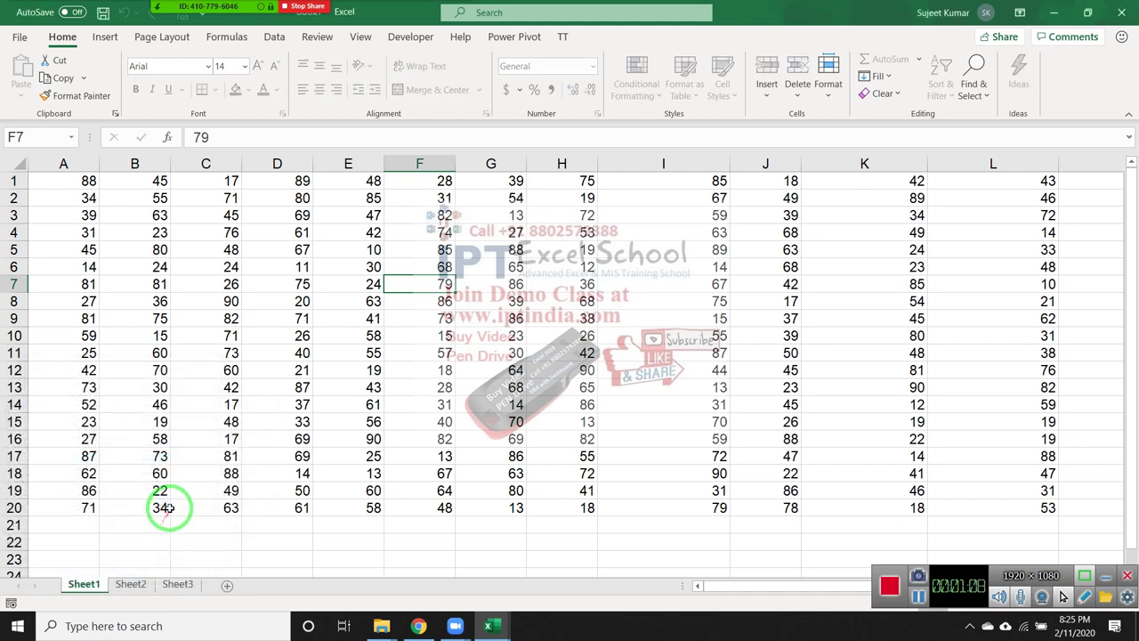
Step: Open Zoom's Participants list and show the More options for one attendee
mouse_move(205, 9)
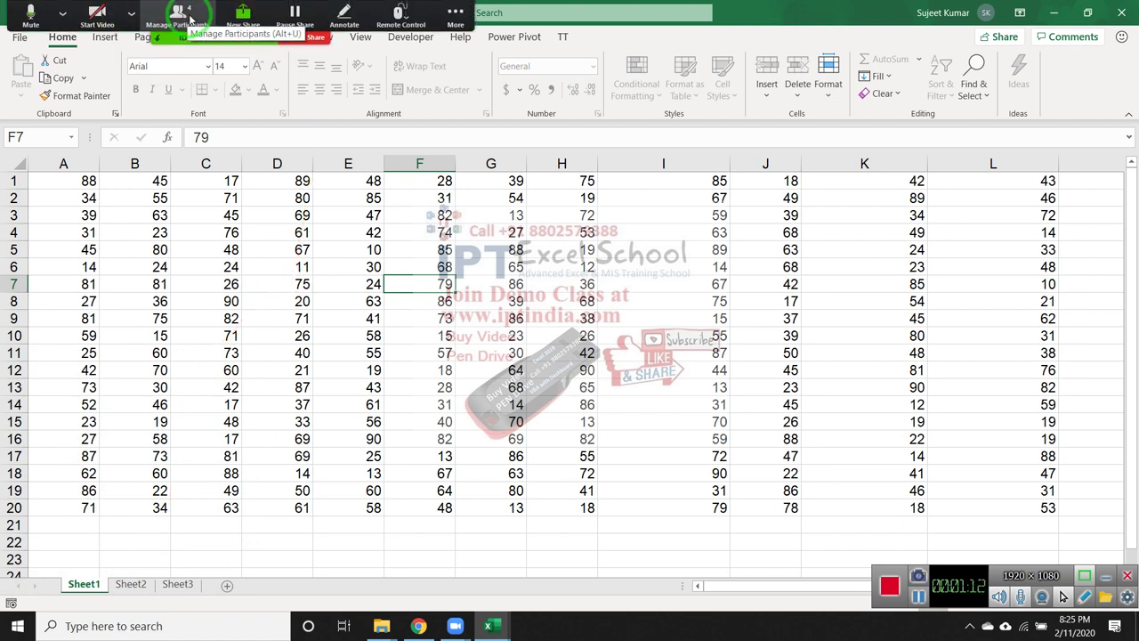
left_click(189, 18)
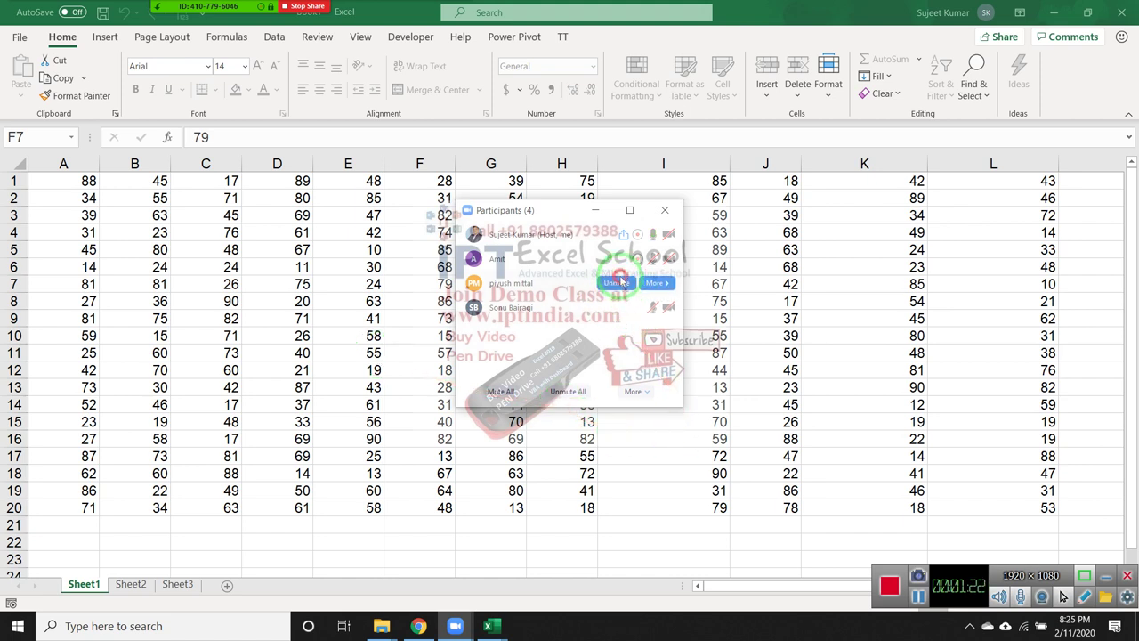
left_click(622, 281)
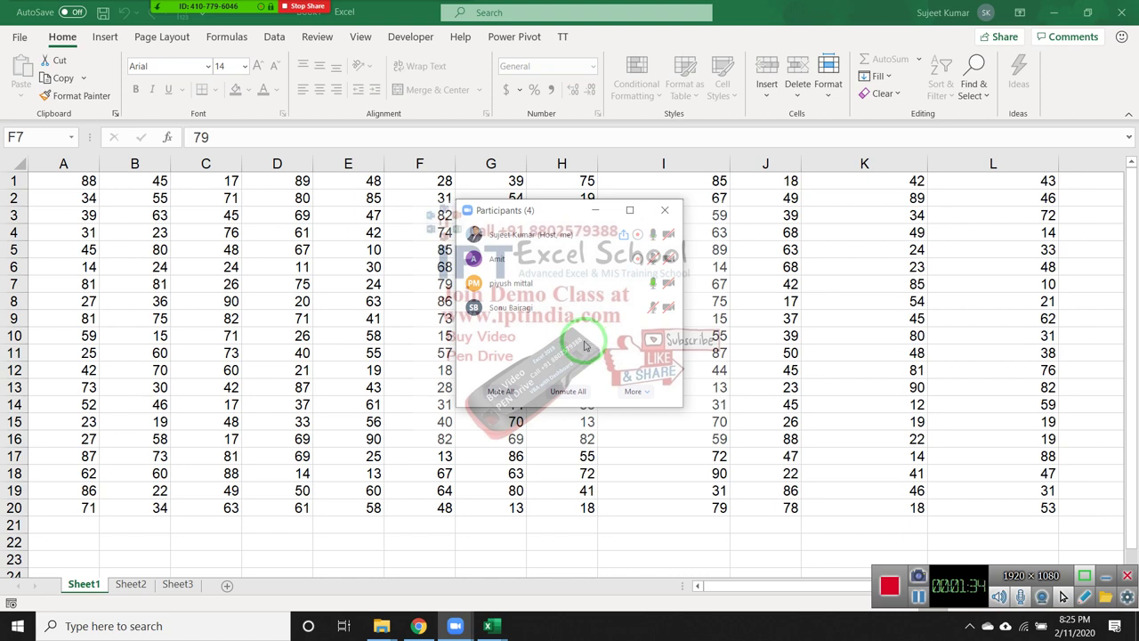
mouse_move(596, 320)
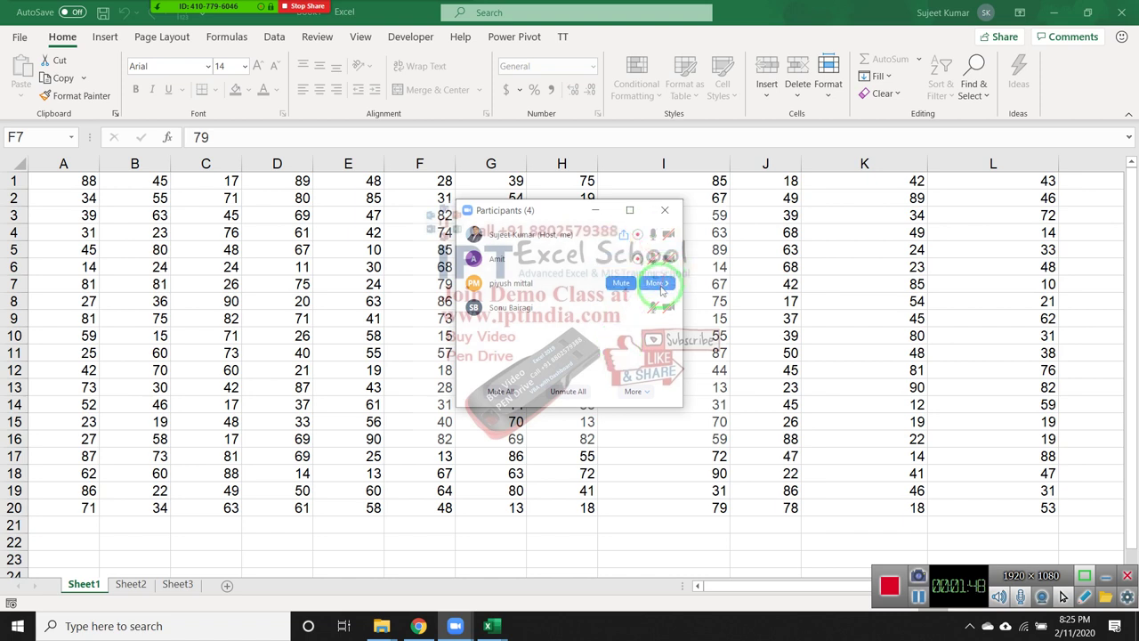
left_click(661, 287)
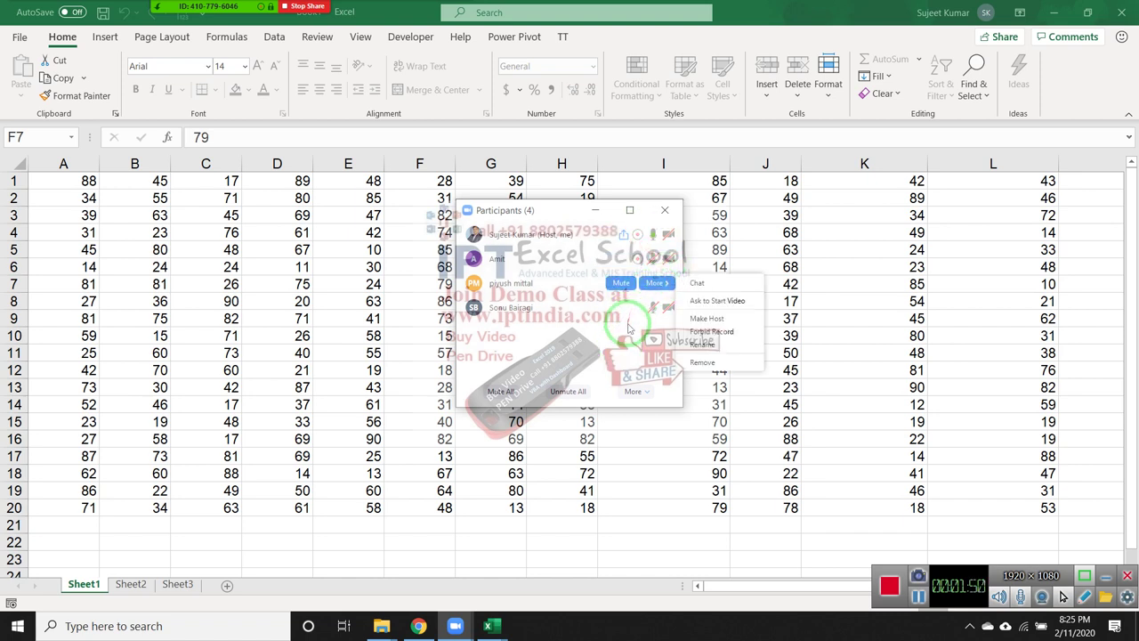
Step: Dismiss the attendee's options and close Zoom's More menu without choosing anything
left_click(627, 351)
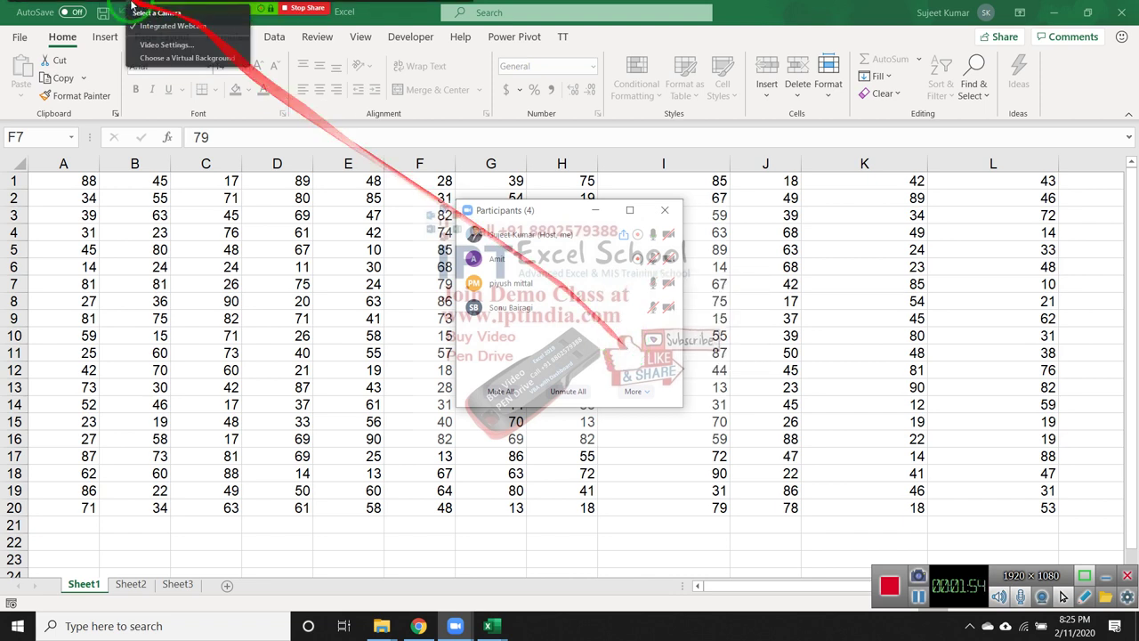
left_click(454, 24)
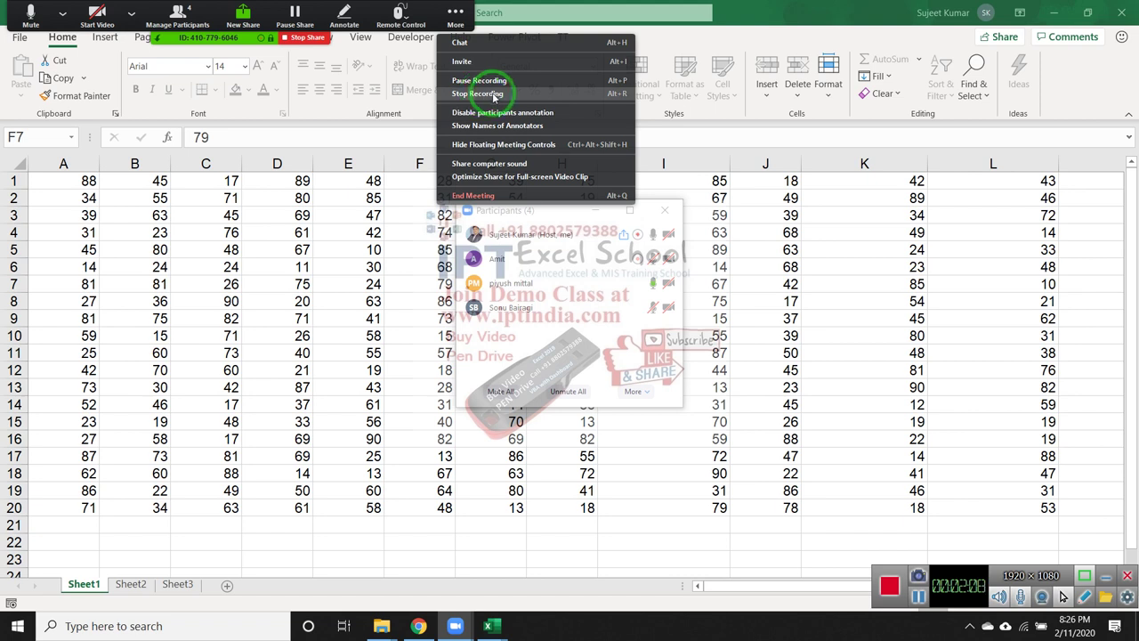
left_click(505, 328)
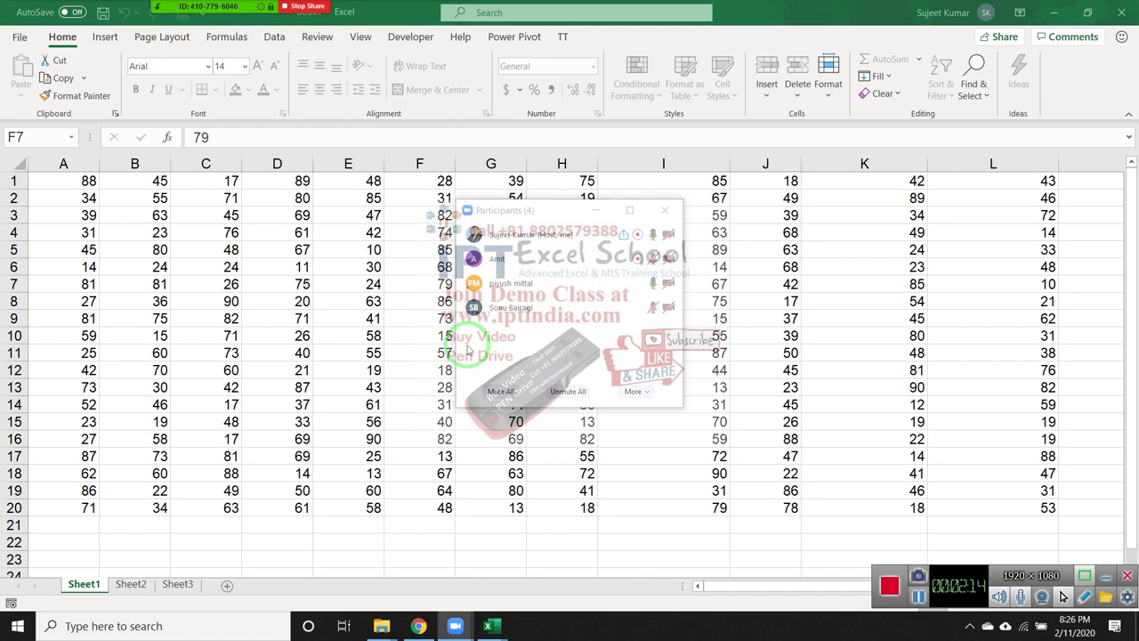
Step: Close the Participants window and reopen it via Manage Participants
mouse_move(623, 306)
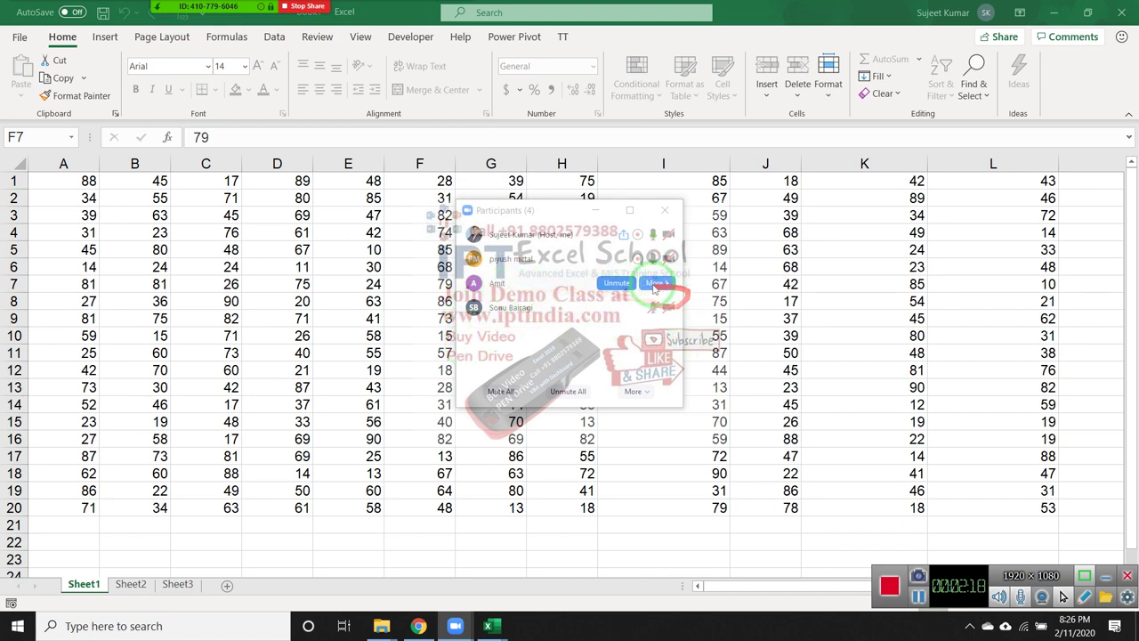
mouse_move(669, 233)
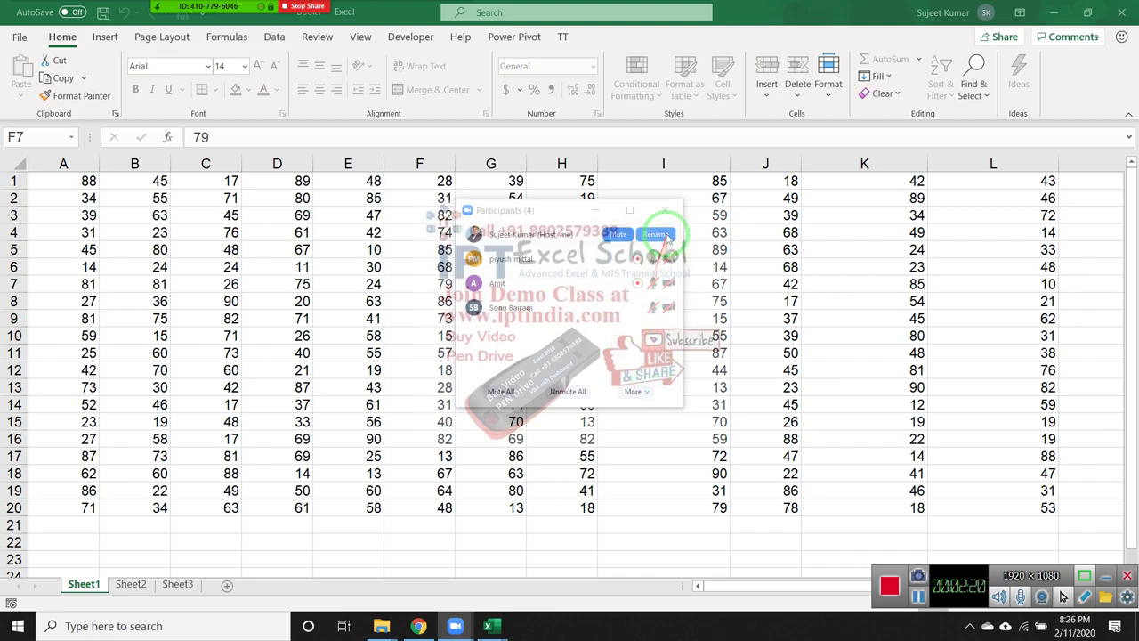
left_click(665, 210)
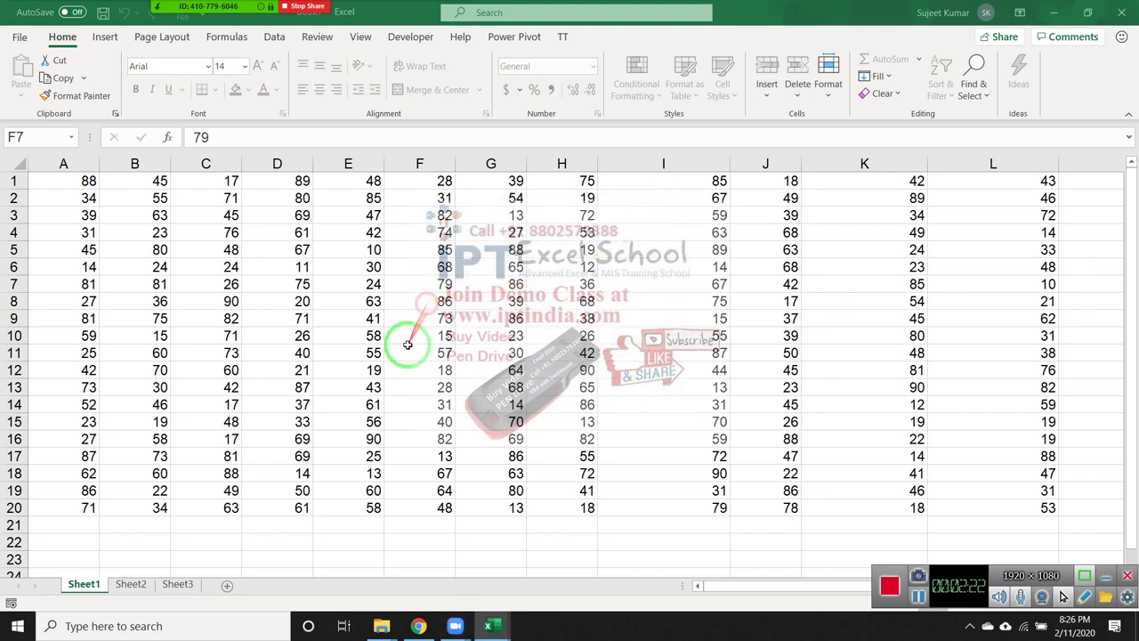
left_click(412, 268)
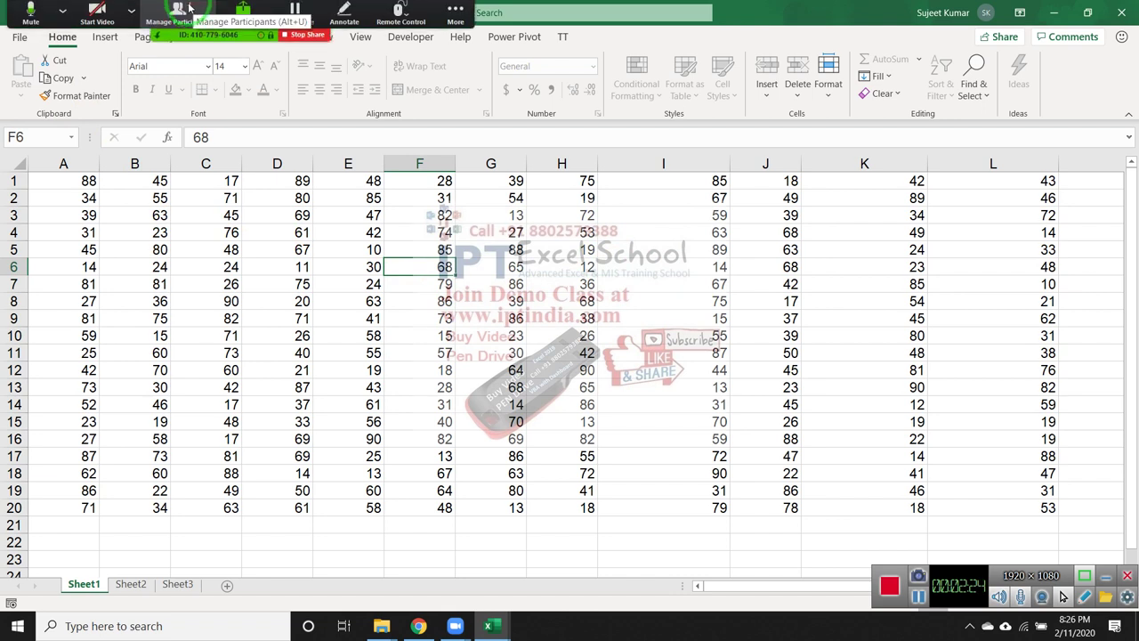
left_click(178, 13)
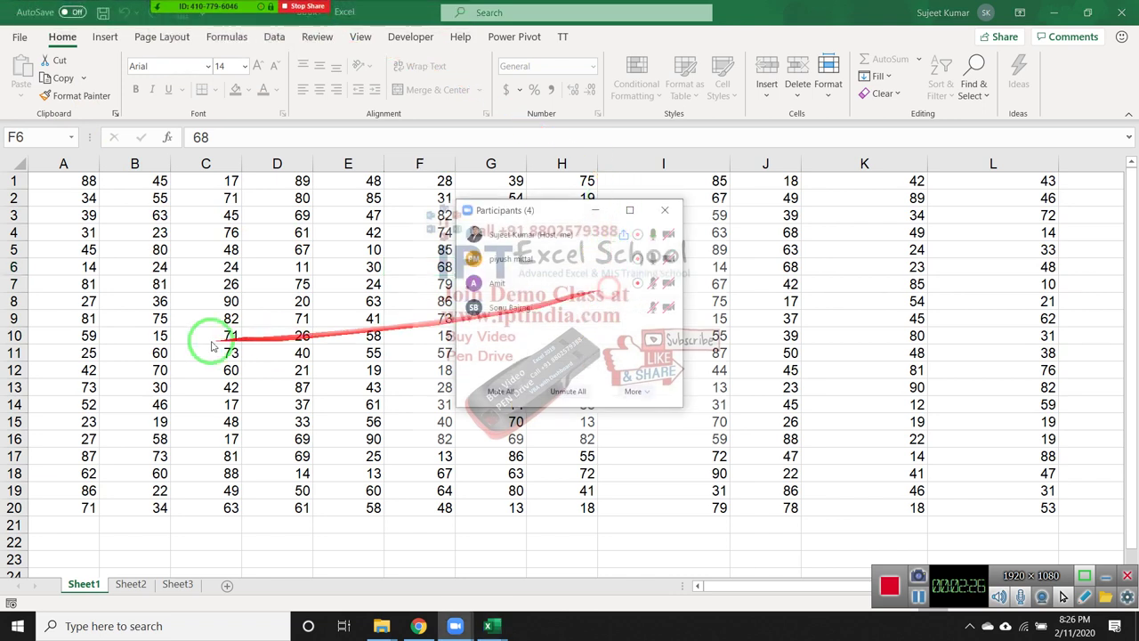
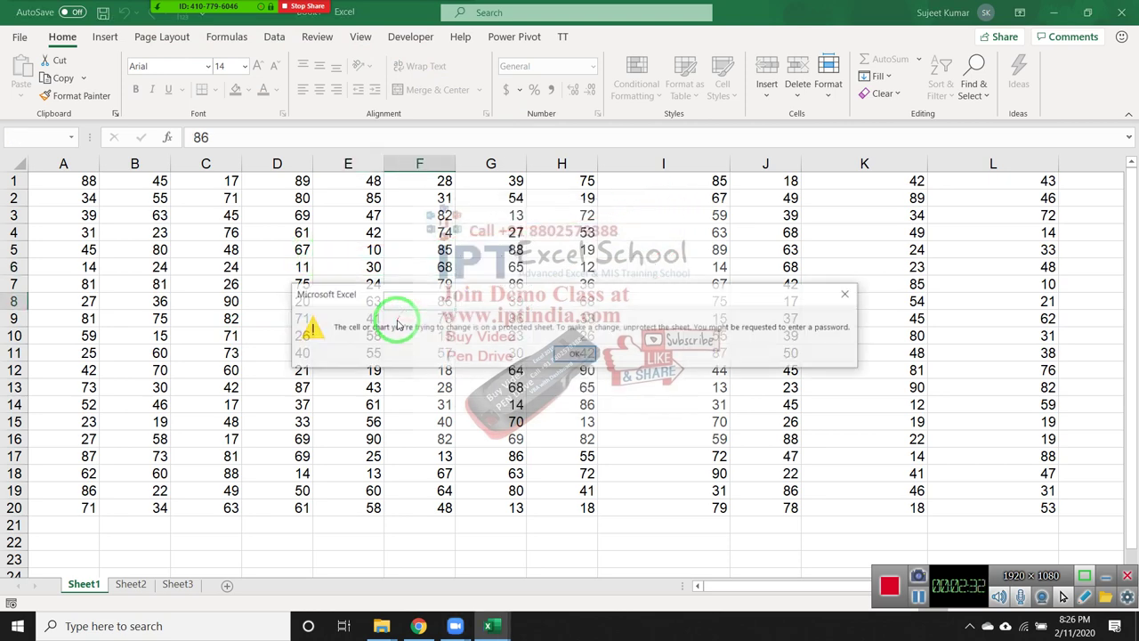
Step: Try editing cell D8 on protected Sheet1 and dismiss the protection warnings
key("Return")
double_click(266, 299)
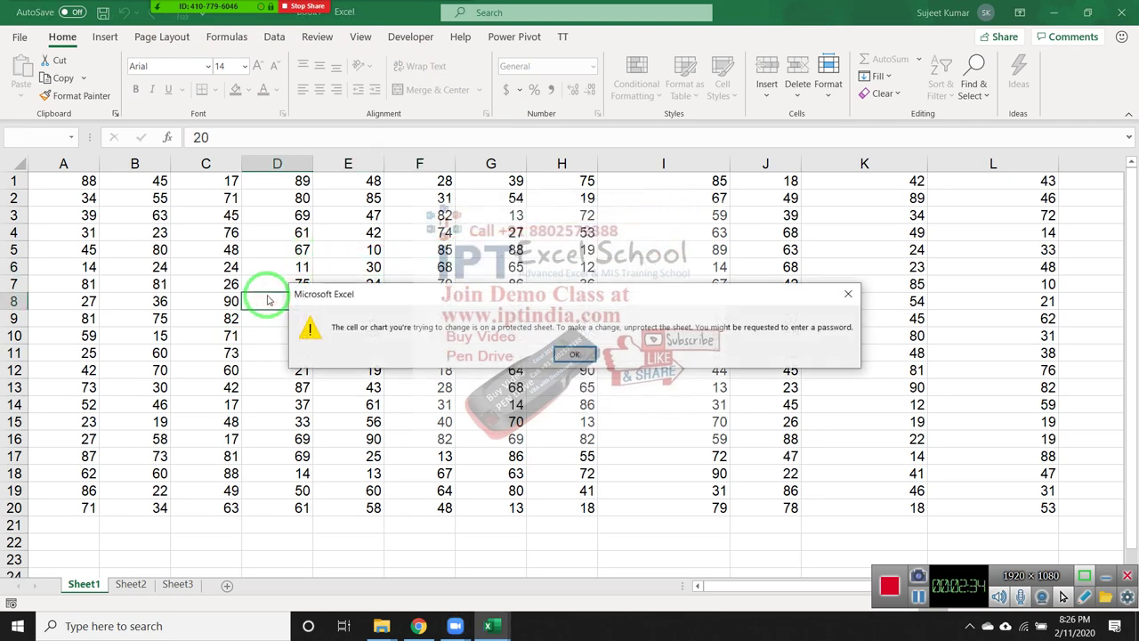
key("Return")
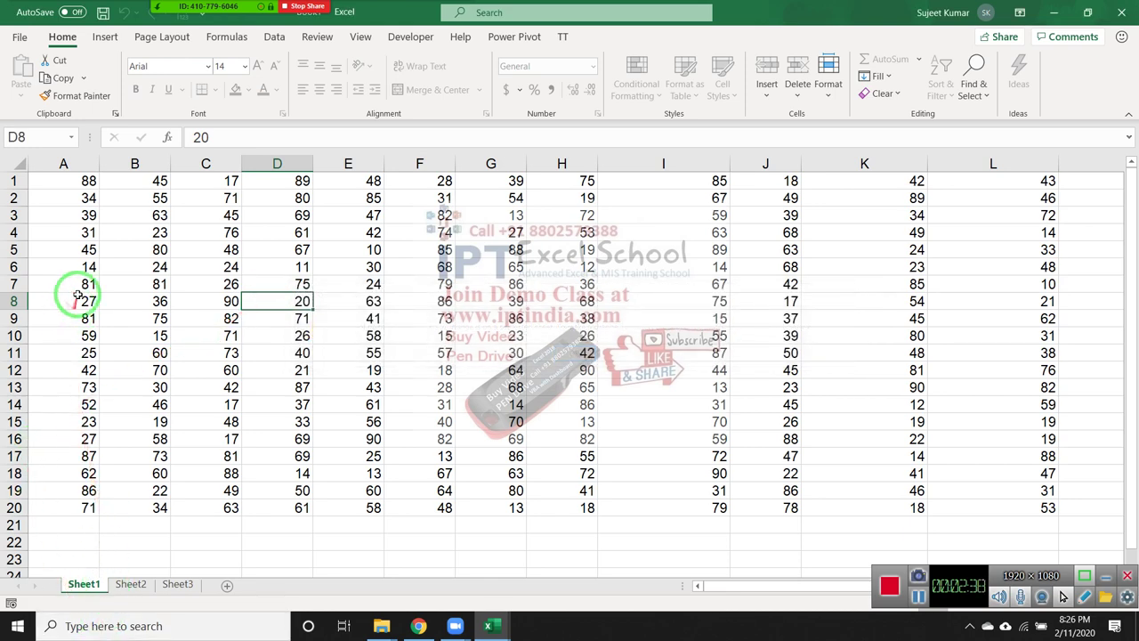
Step: Copy the A1:L20 grid into Sheet2, undo the paste, and return to Sheet1
left_click_drag(84, 183, 980, 492)
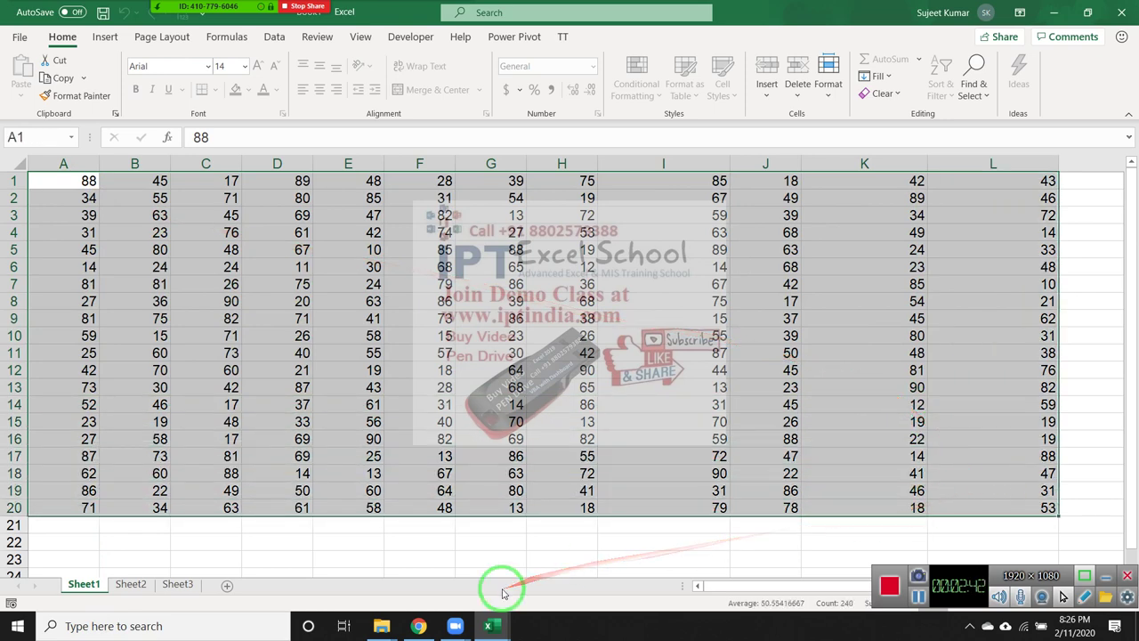
key("ctrl+c")
left_click(149, 587)
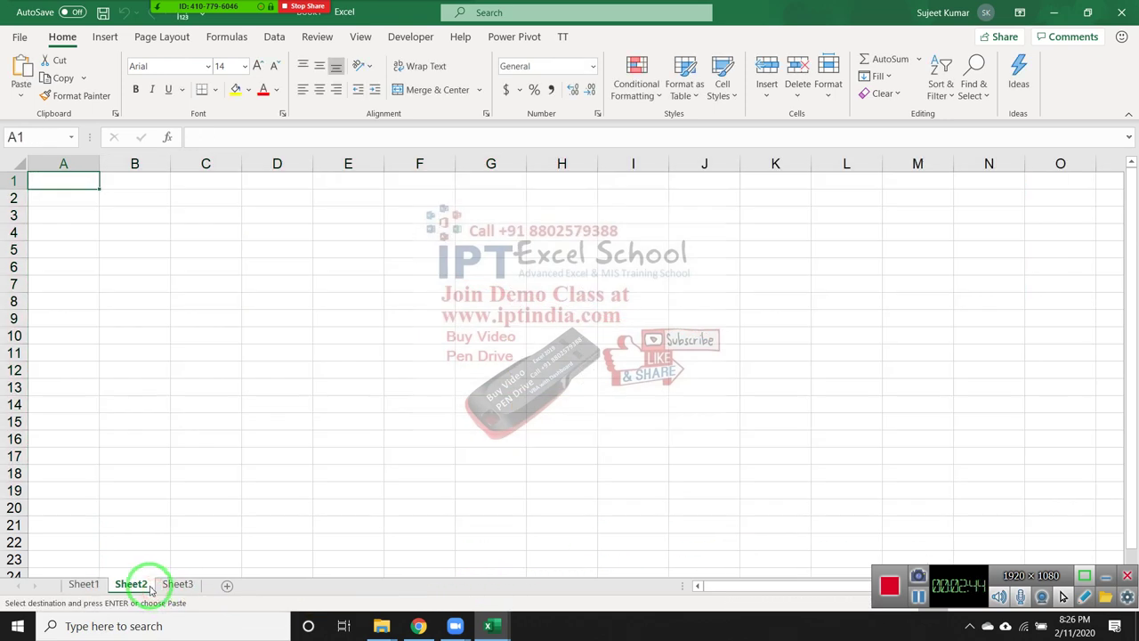
key("ctrl+v")
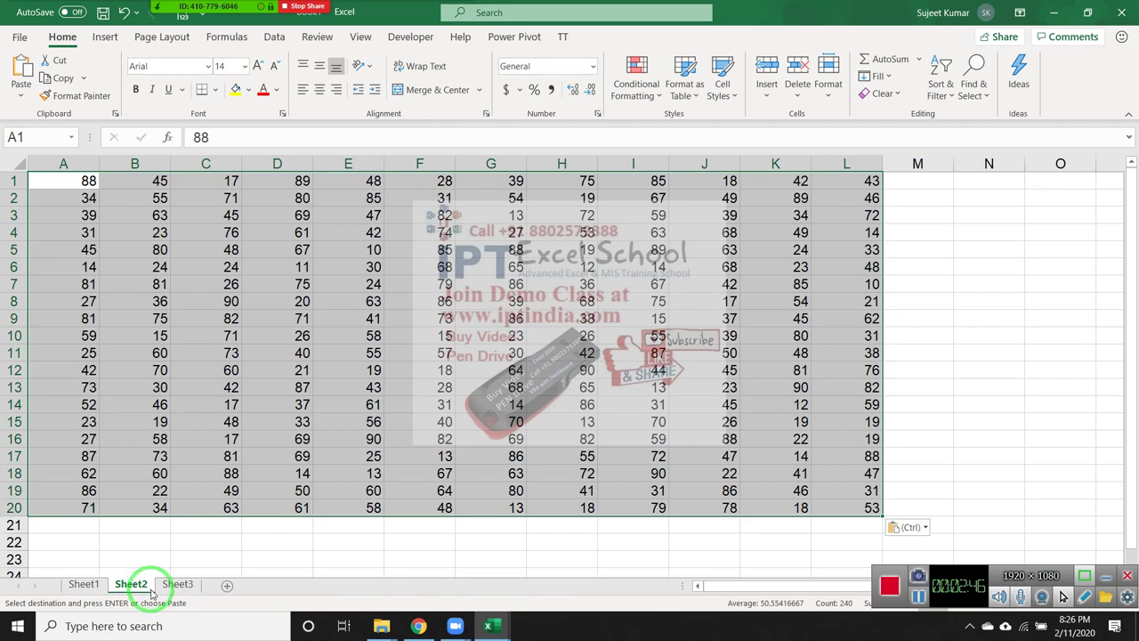
key("ctrl+z")
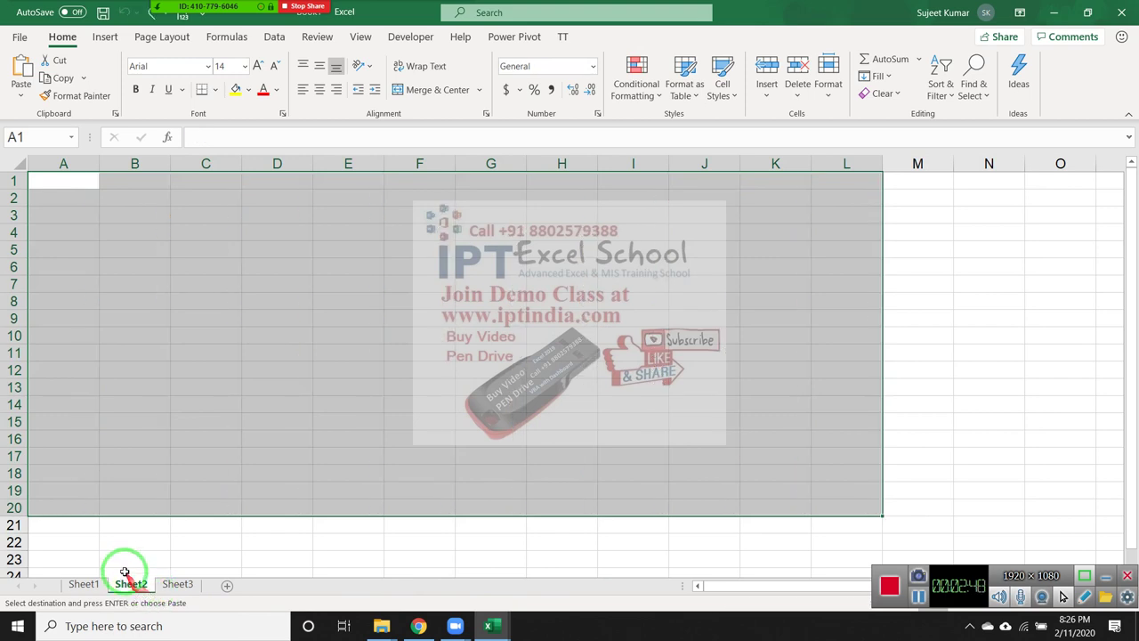
left_click(84, 586)
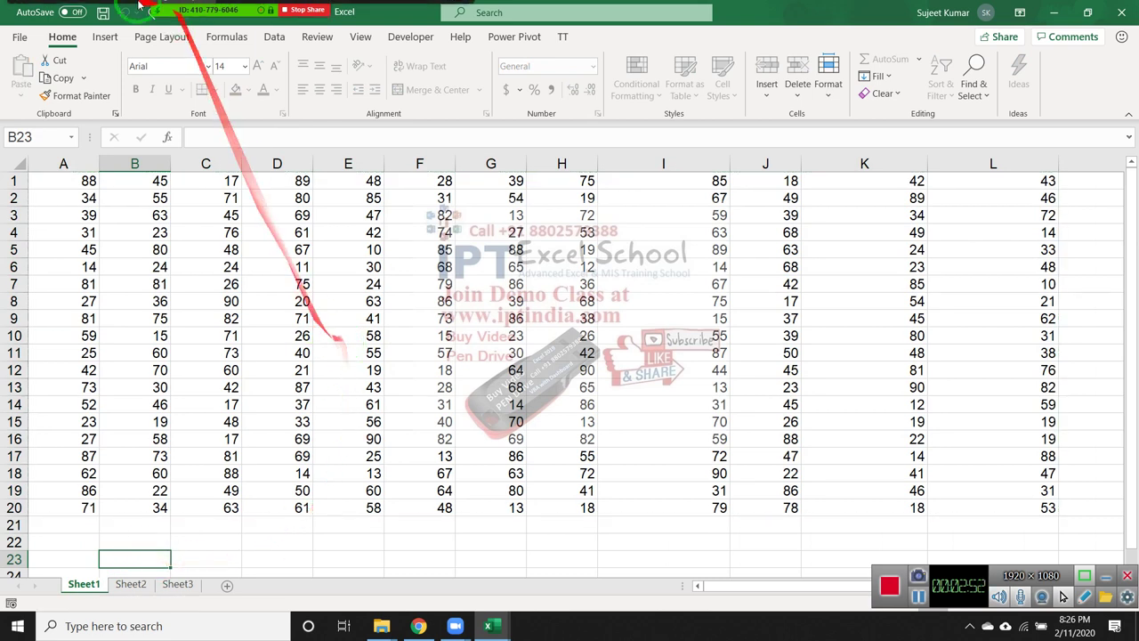
Step: Select column I on protected Sheet1 and attempt to resize it
mouse_move(214, 7)
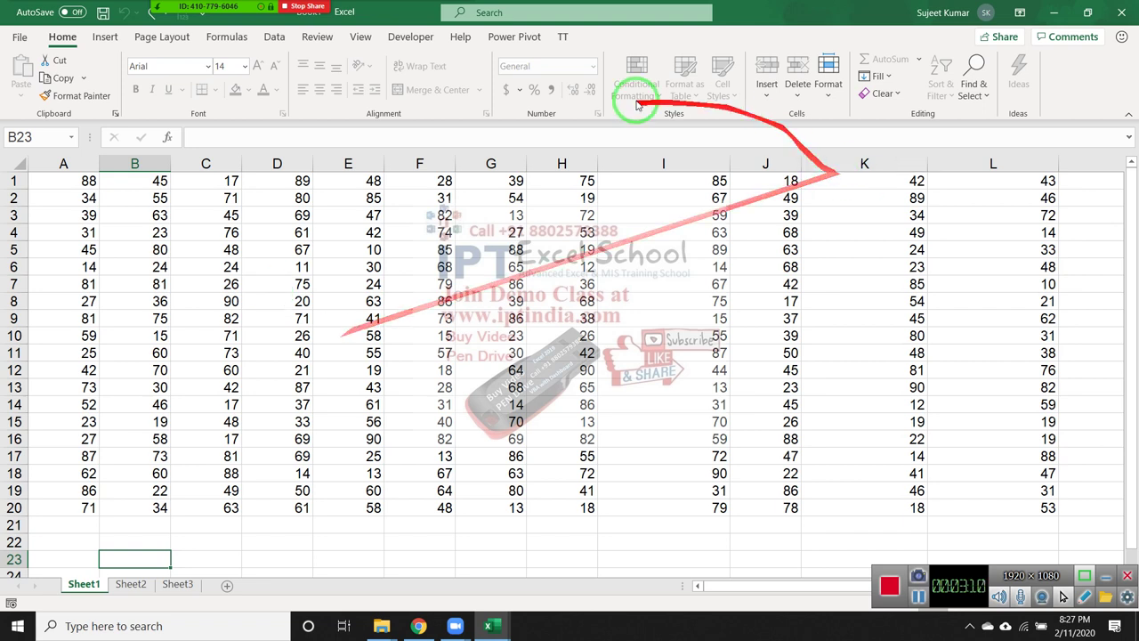
left_click(727, 163)
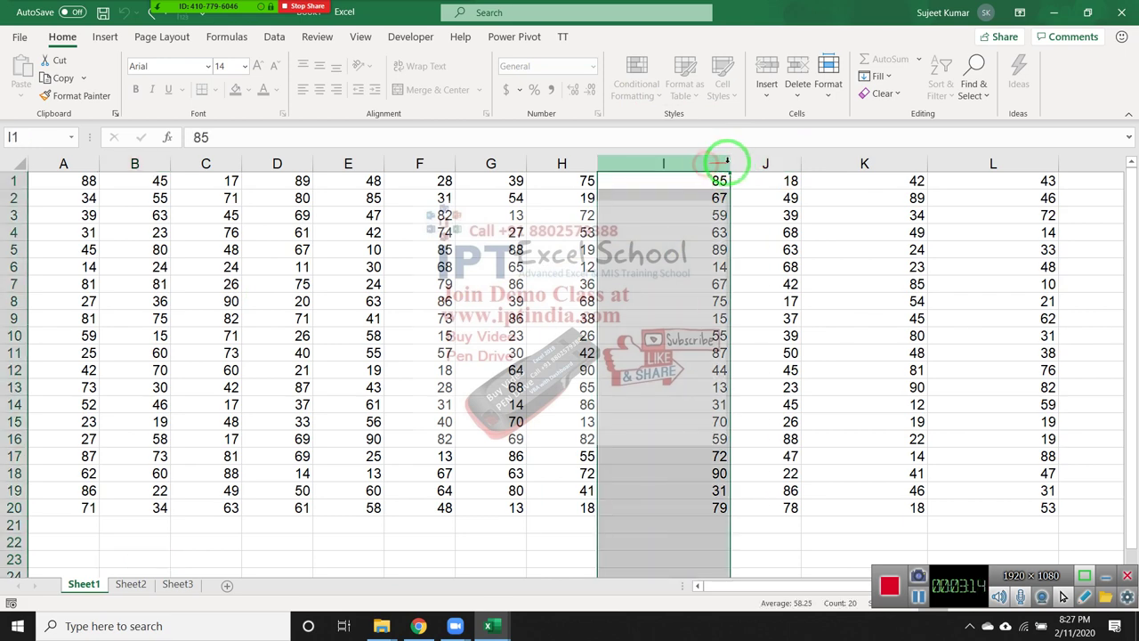
left_click(718, 192)
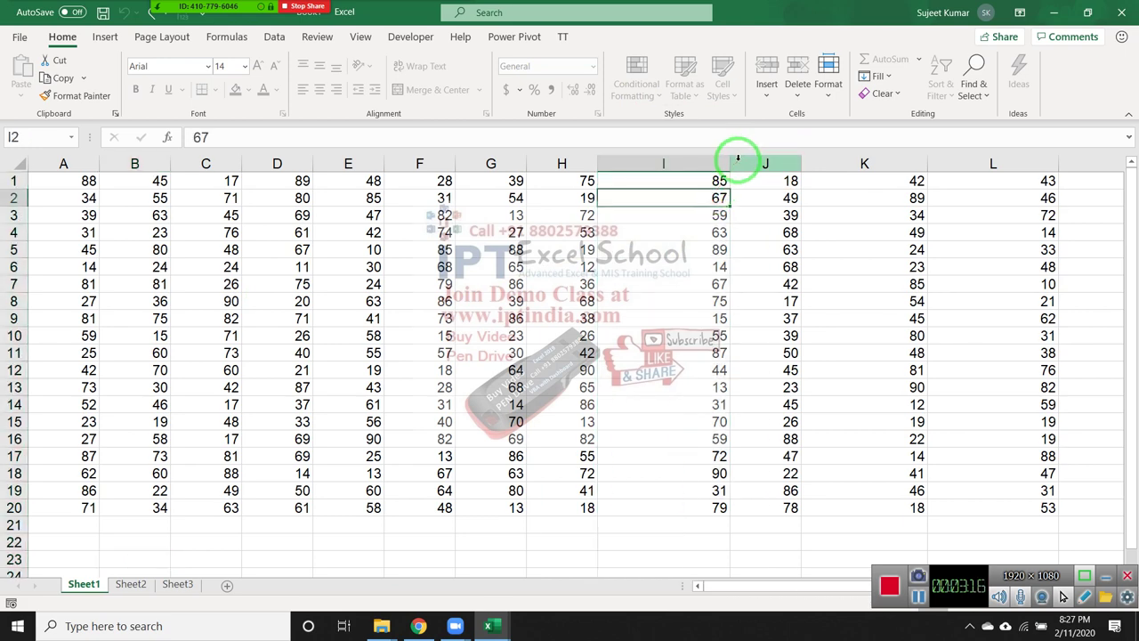
left_click(81, 589)
Step: Unprotect Sheet1 by entering its sheet password
right_click(82, 589)
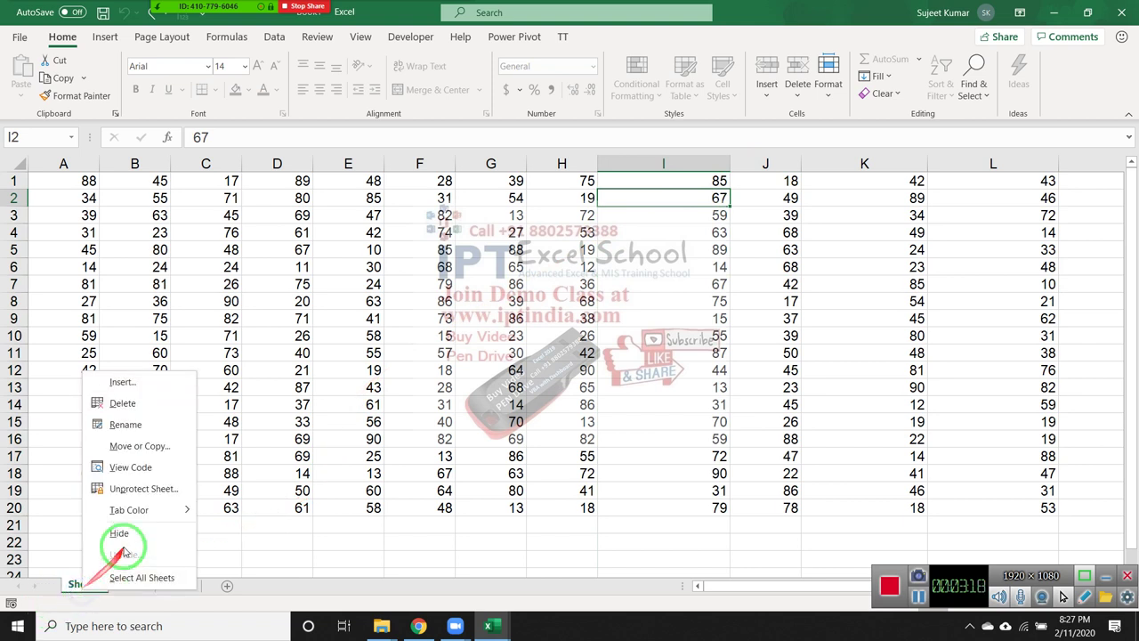
left_click(133, 485)
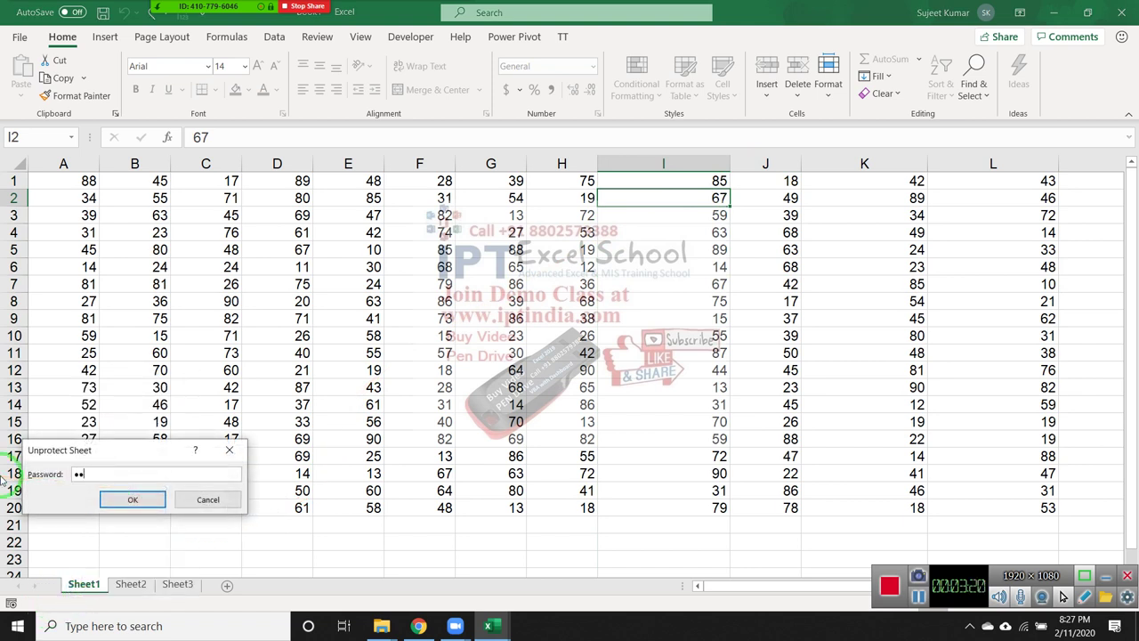
key("Return")
Step: Narrow column I to match the others, then select and clear block C2:J14
left_click(420, 370)
left_click_drag(724, 166, 667, 166)
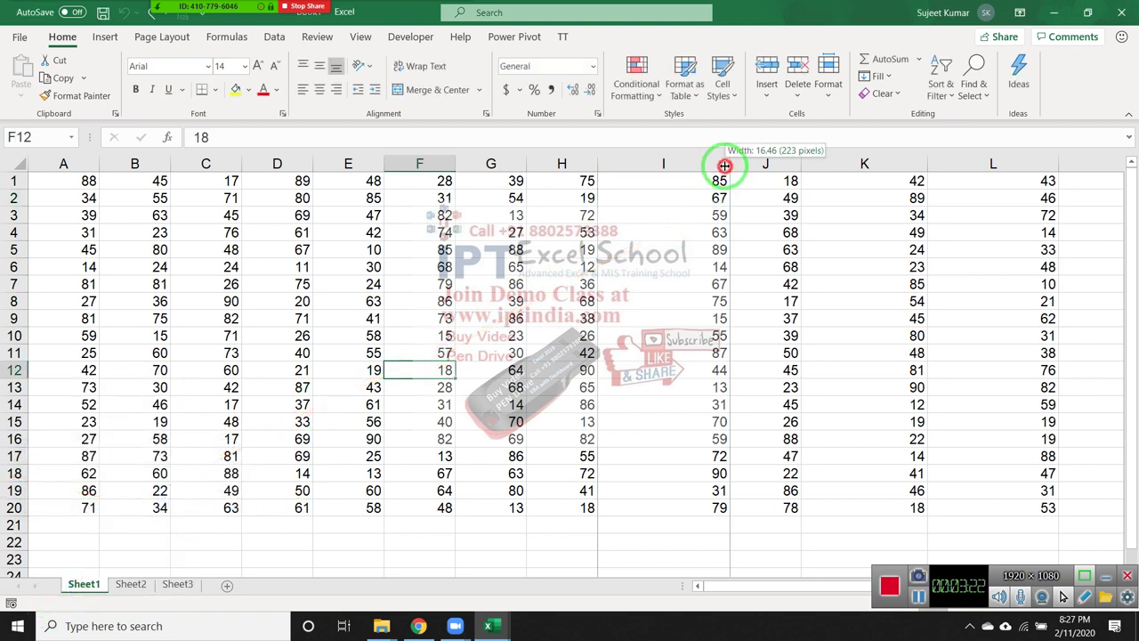
left_click_drag(238, 198, 681, 402)
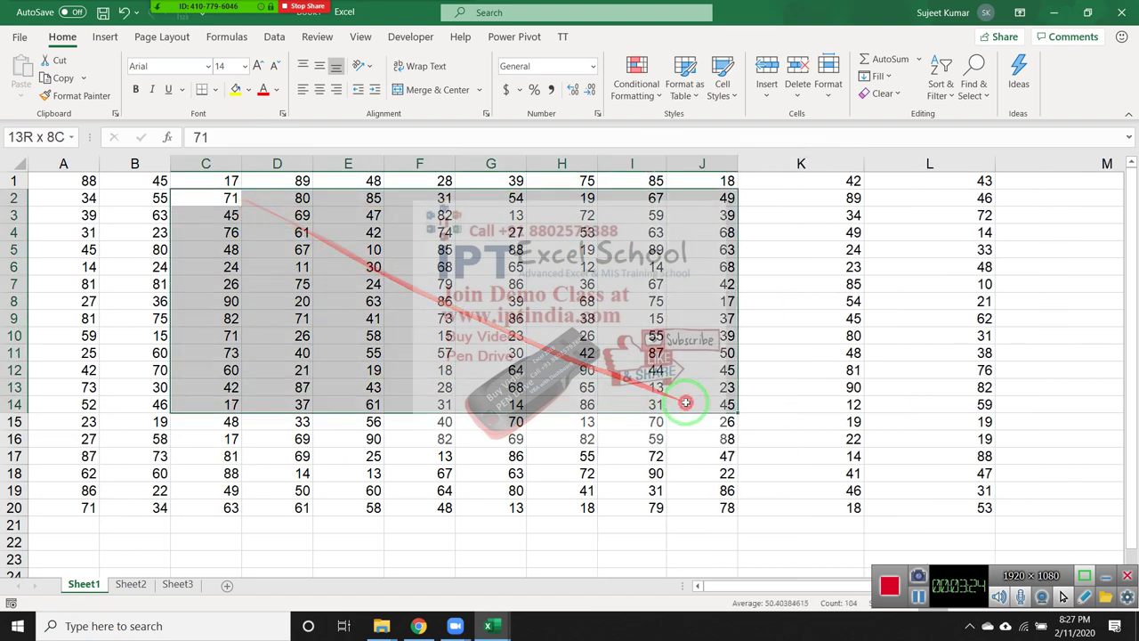
left_click(562, 491)
left_click(66, 554)
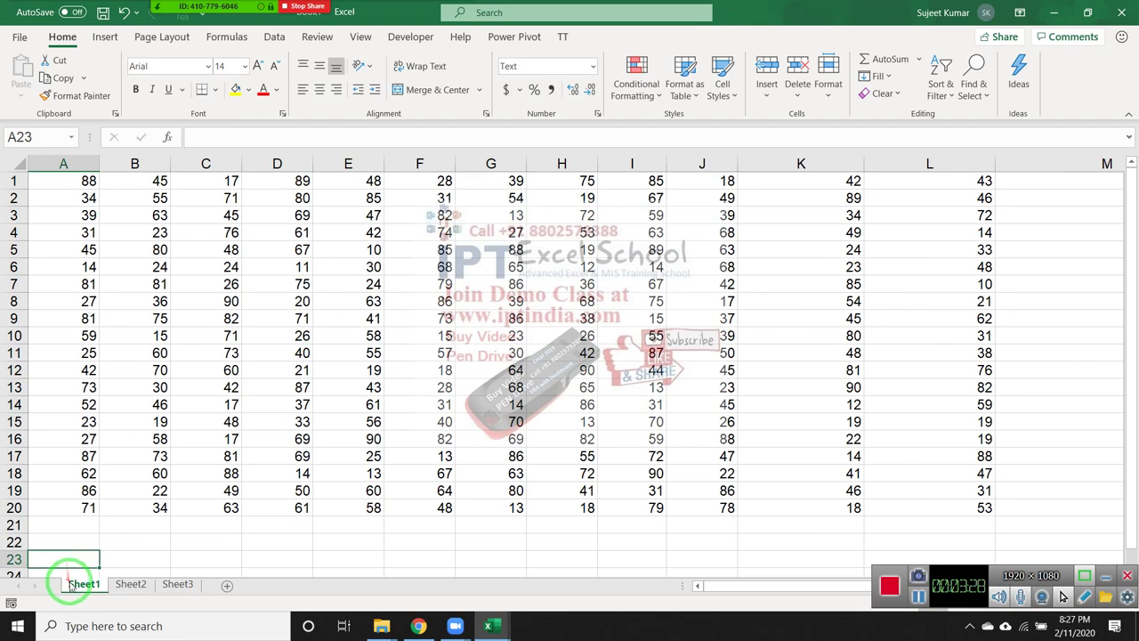
Step: Protect Sheet1 with Select locked and unlocked cells unchecked and Format cells changed
right_click(80, 584)
left_click(107, 488)
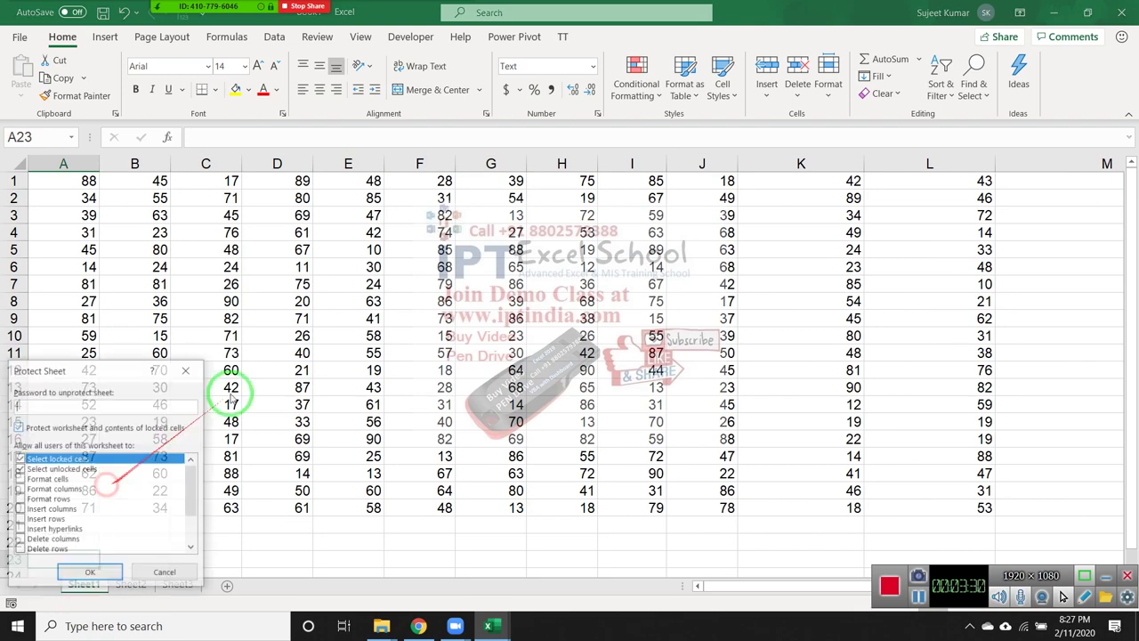
mouse_move(114, 369)
left_mouse_down()
mouse_move(469, 360)
mouse_move(606, 261)
left_mouse_up()
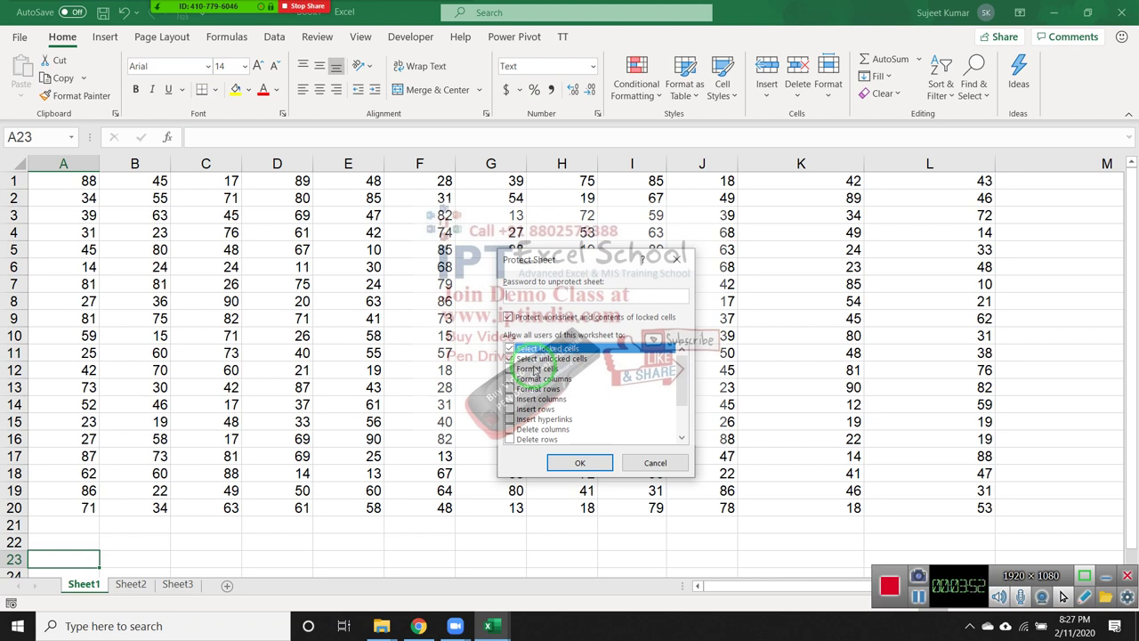
left_click(513, 368)
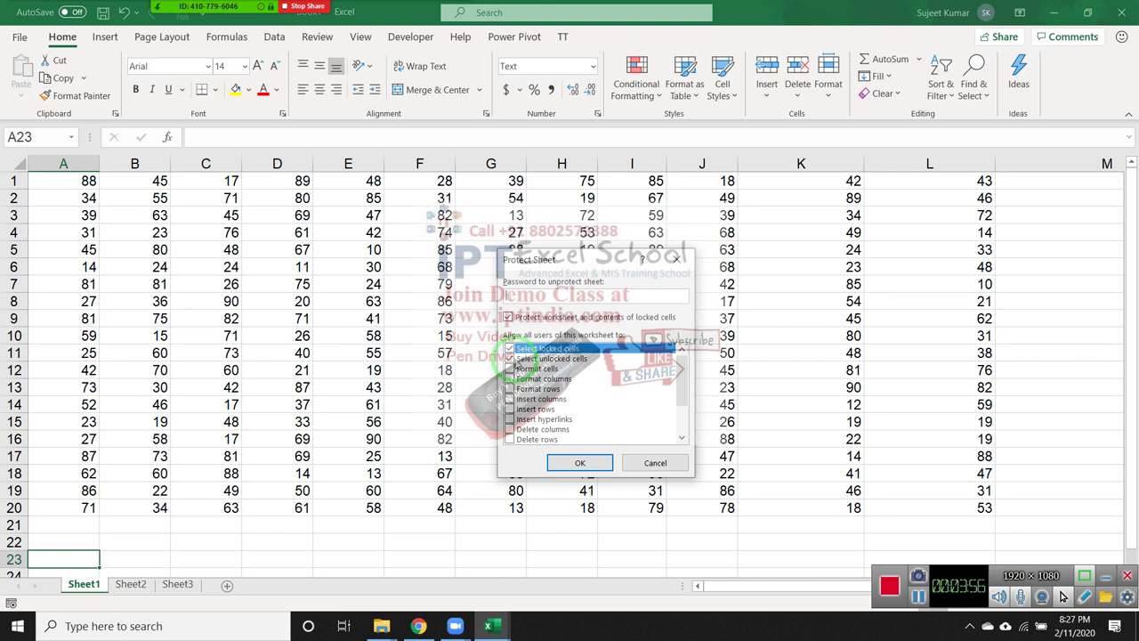
left_click(510, 358)
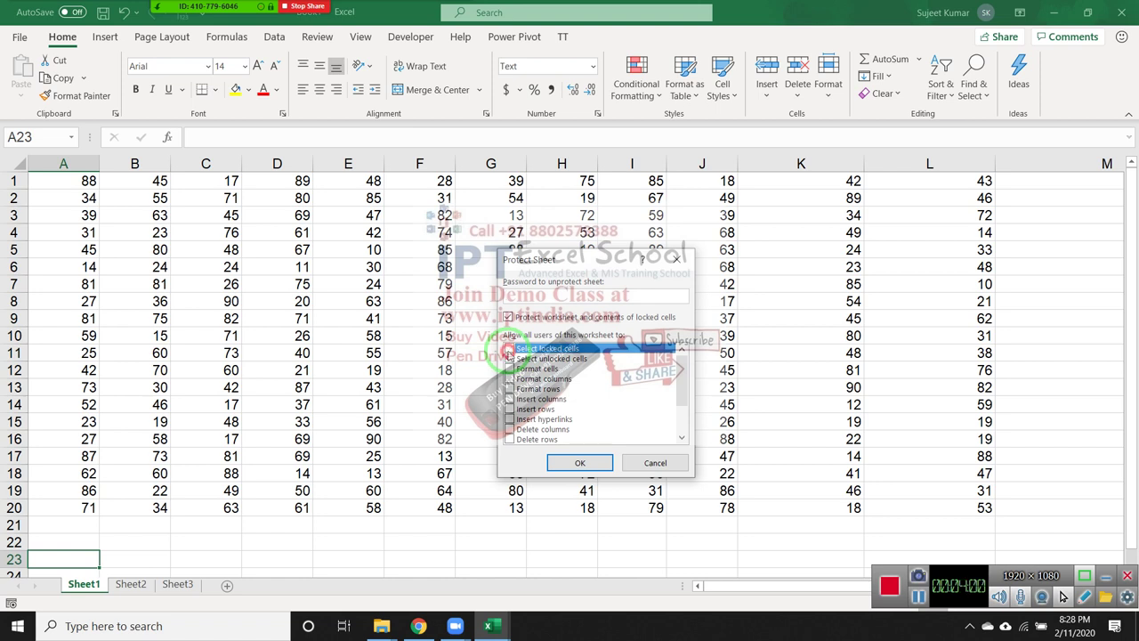
left_click(509, 358)
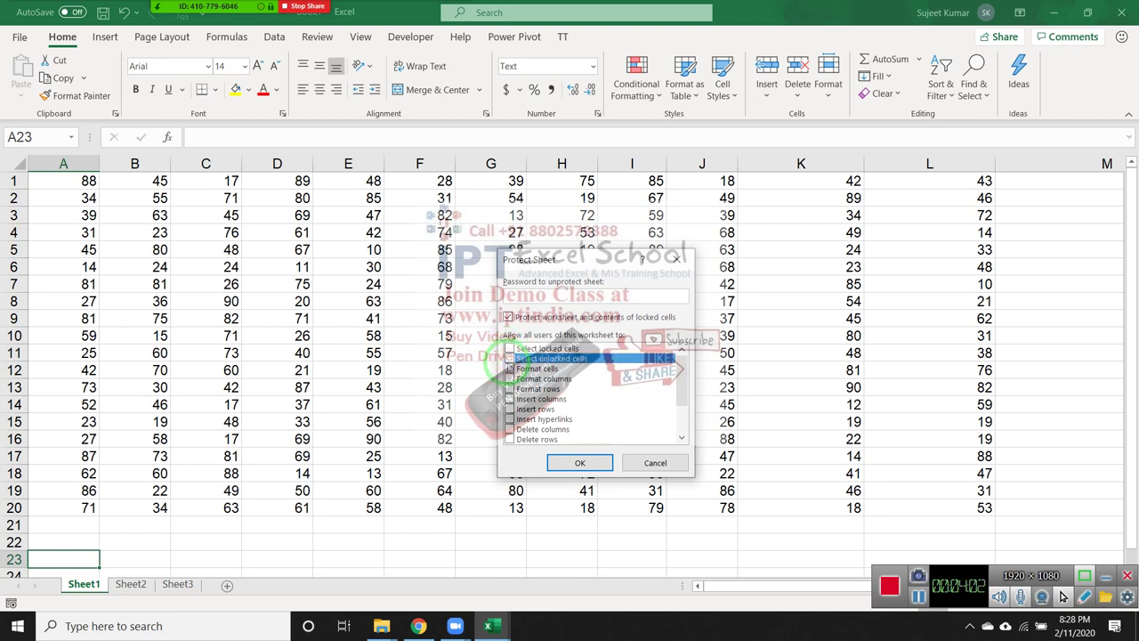
left_click(573, 463)
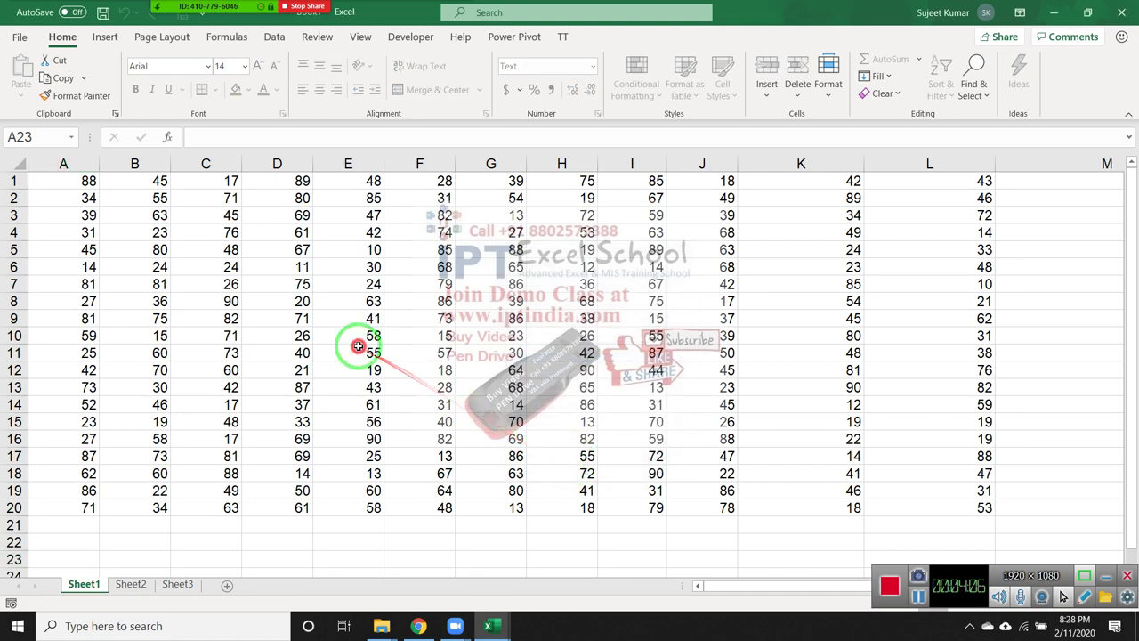
left_click(402, 364)
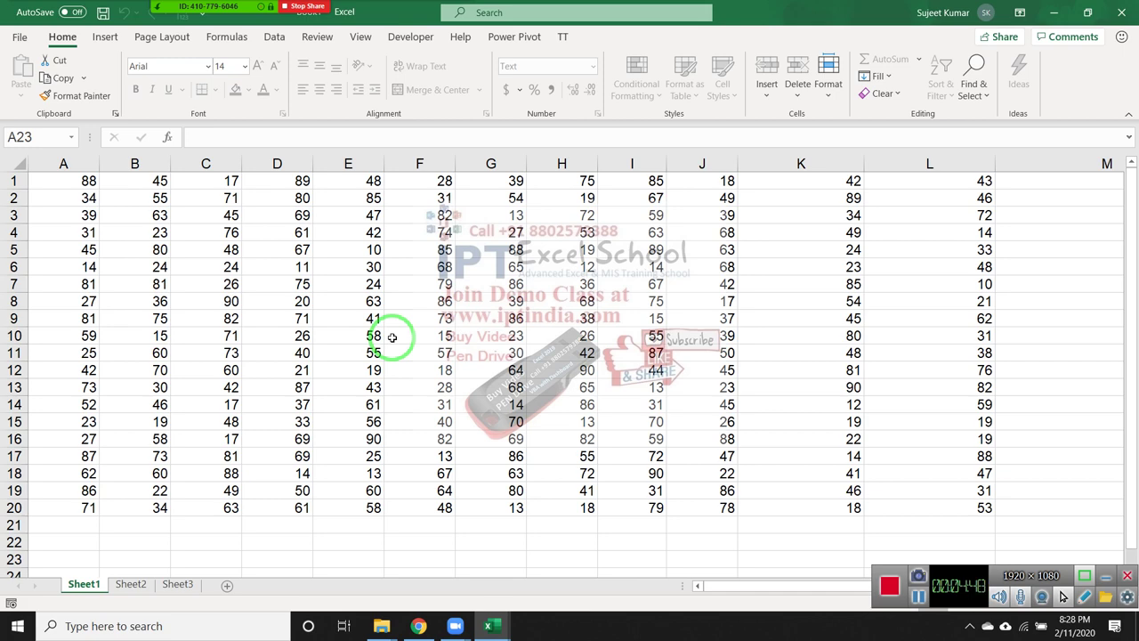
left_click_drag(391, 338, 547, 375)
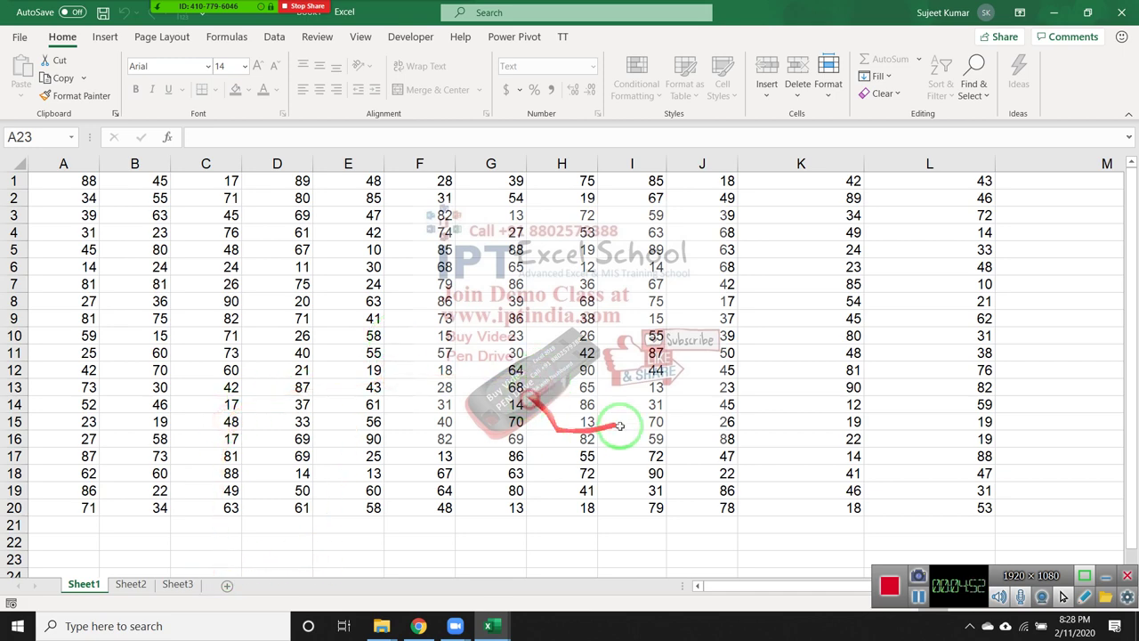
double_click(623, 472)
key("Return")
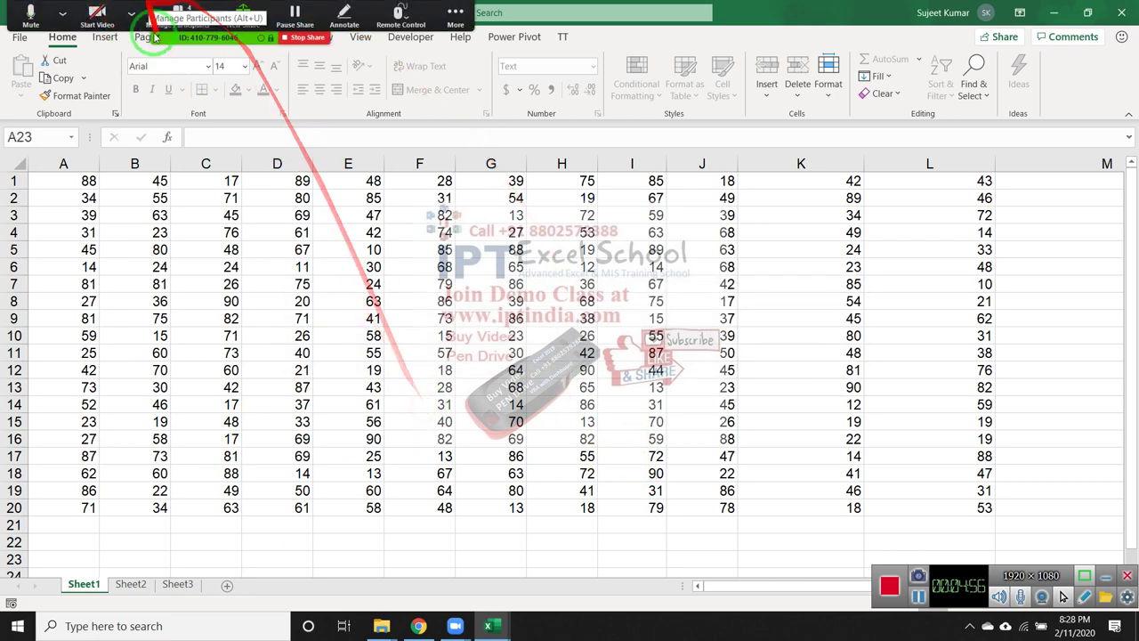
Step: Open Zoom's Participants window showing the 4 attendees
left_click(177, 13)
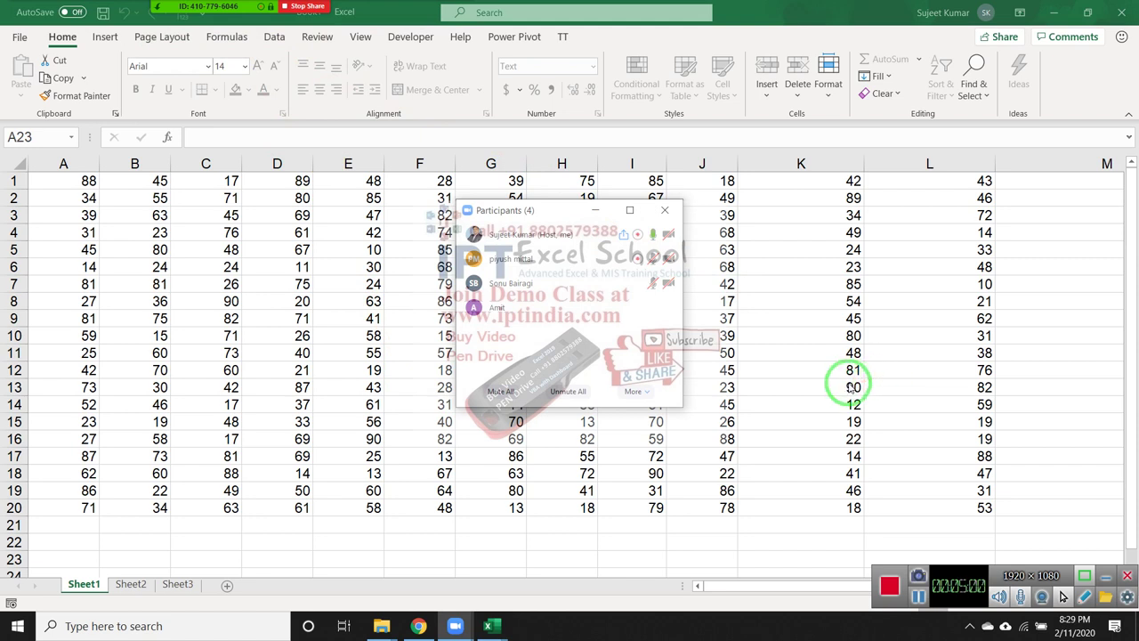
mouse_move(652, 305)
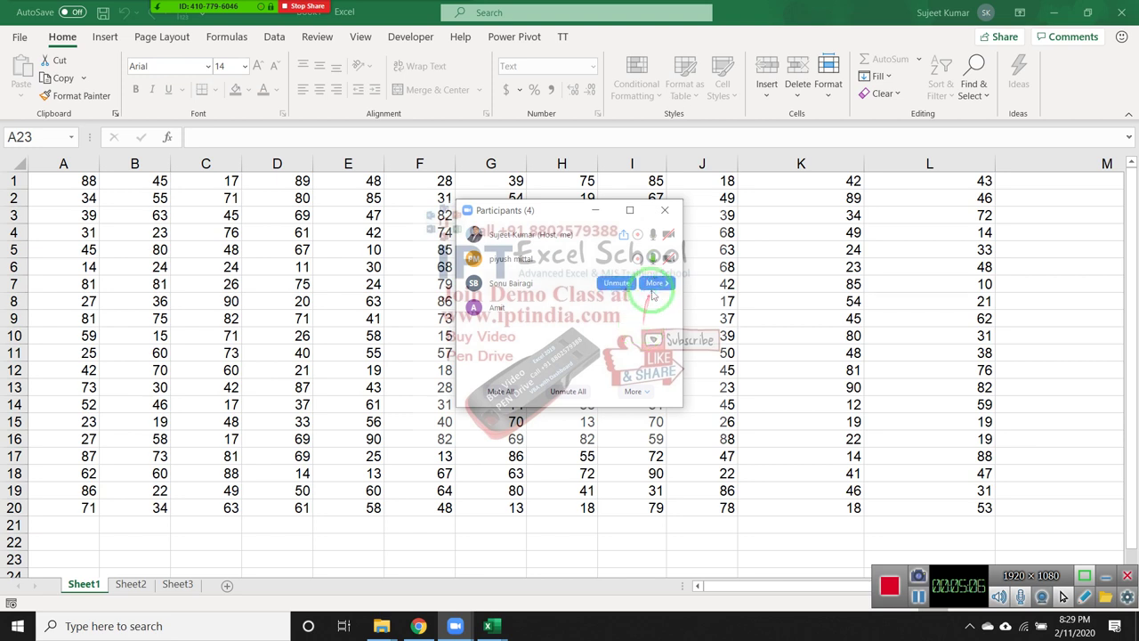
mouse_move(649, 281)
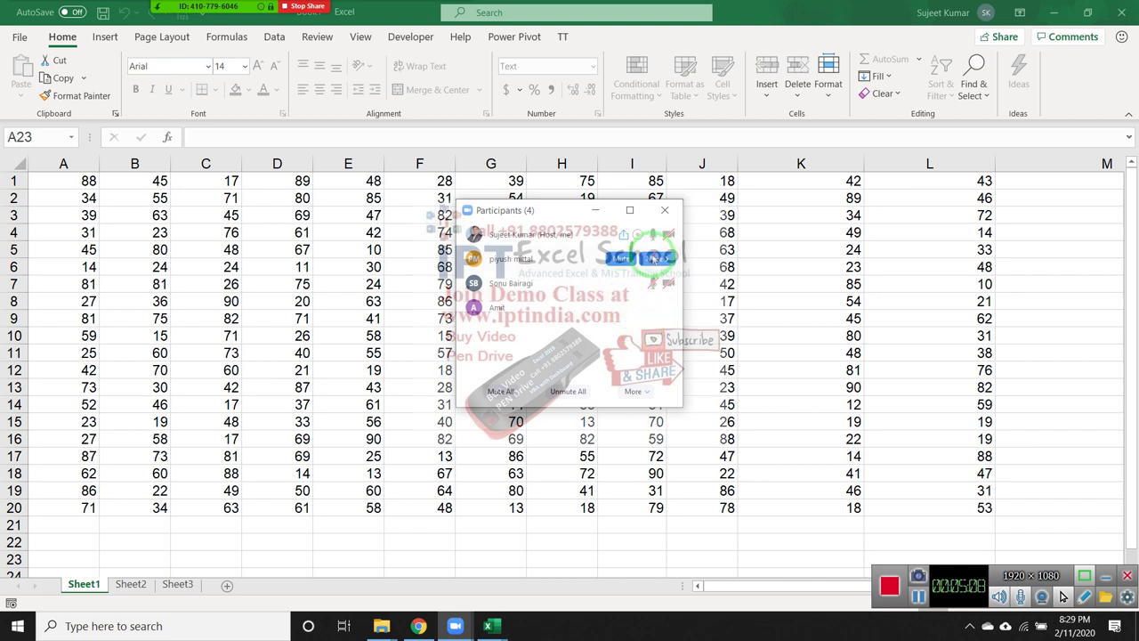
Step: Protect Sheet2 with an unprotect password, then switch back to Sheet1
right_click(125, 589)
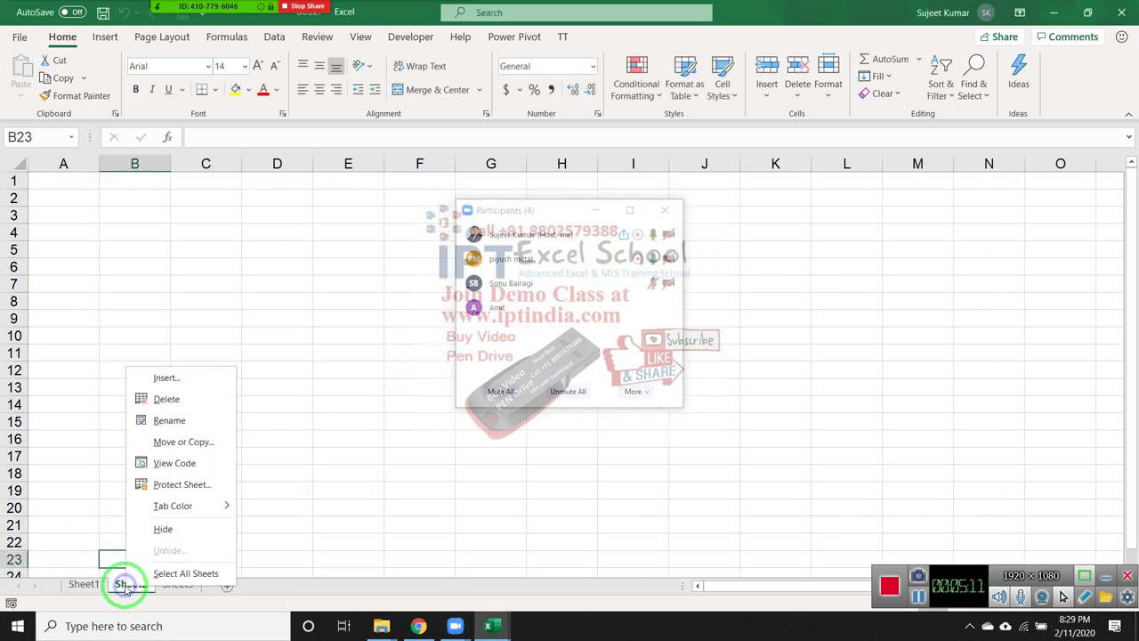
left_click(171, 484)
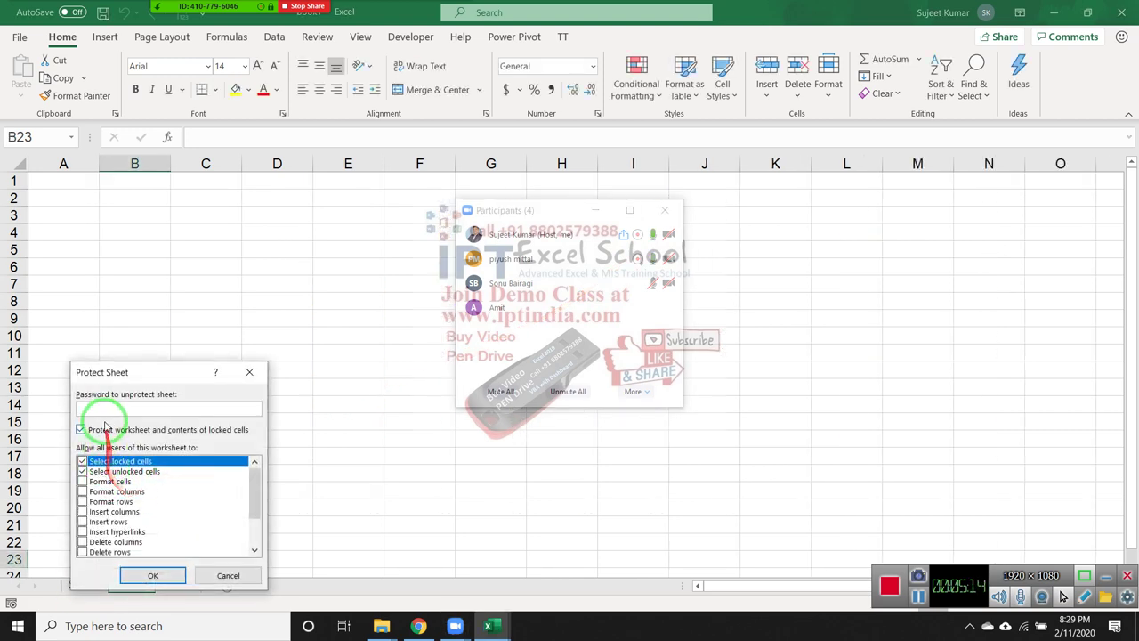
left_click(98, 407)
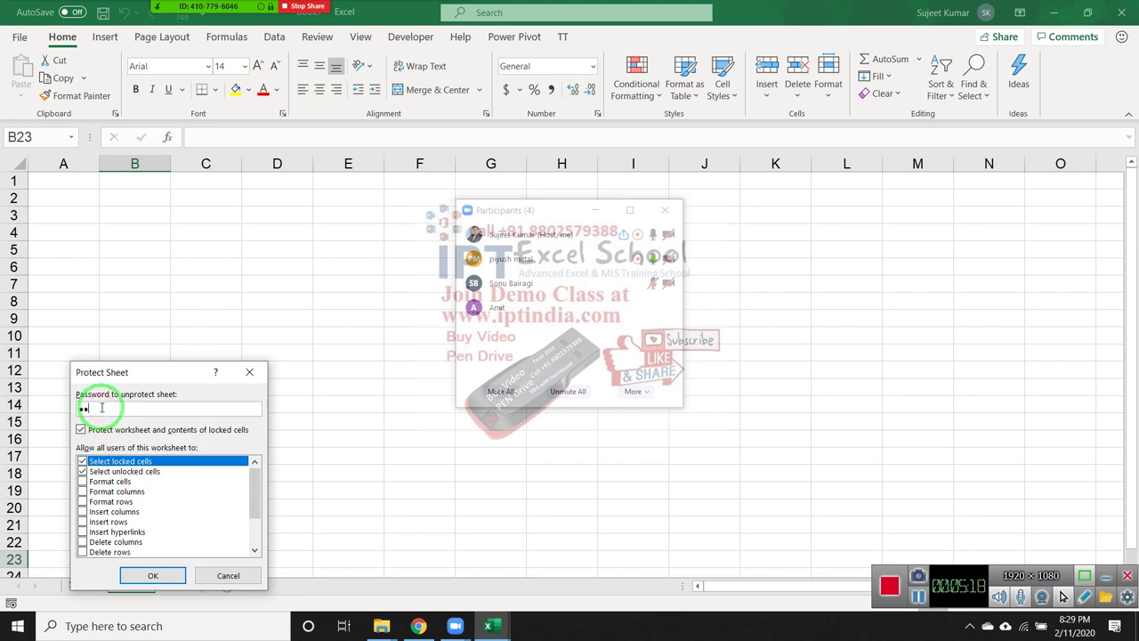
key("Escape")
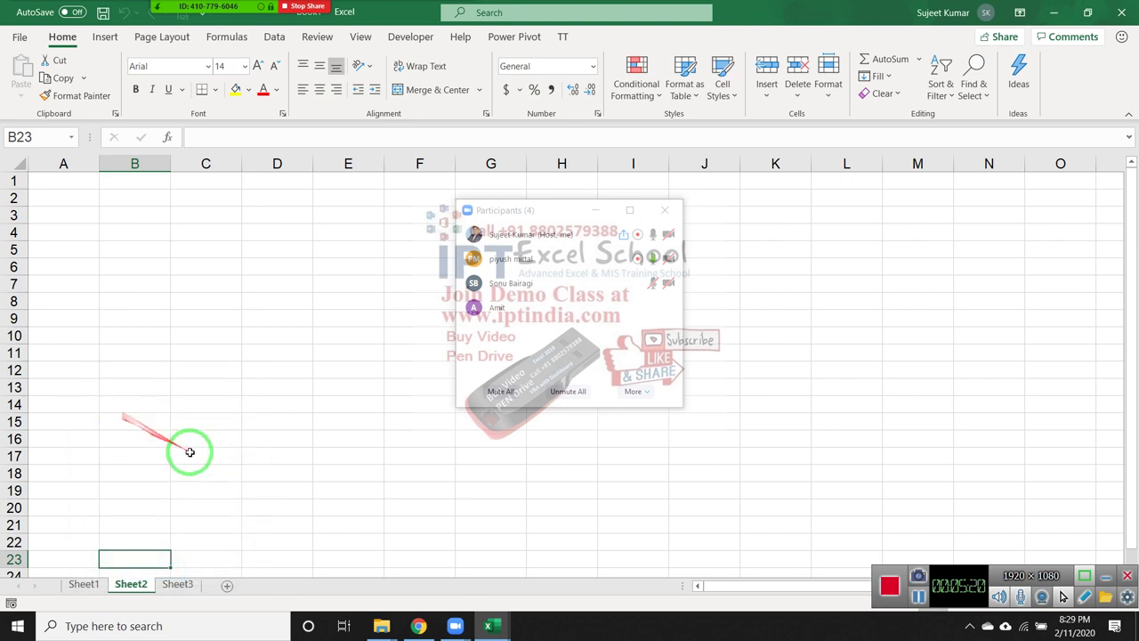
left_click(83, 584)
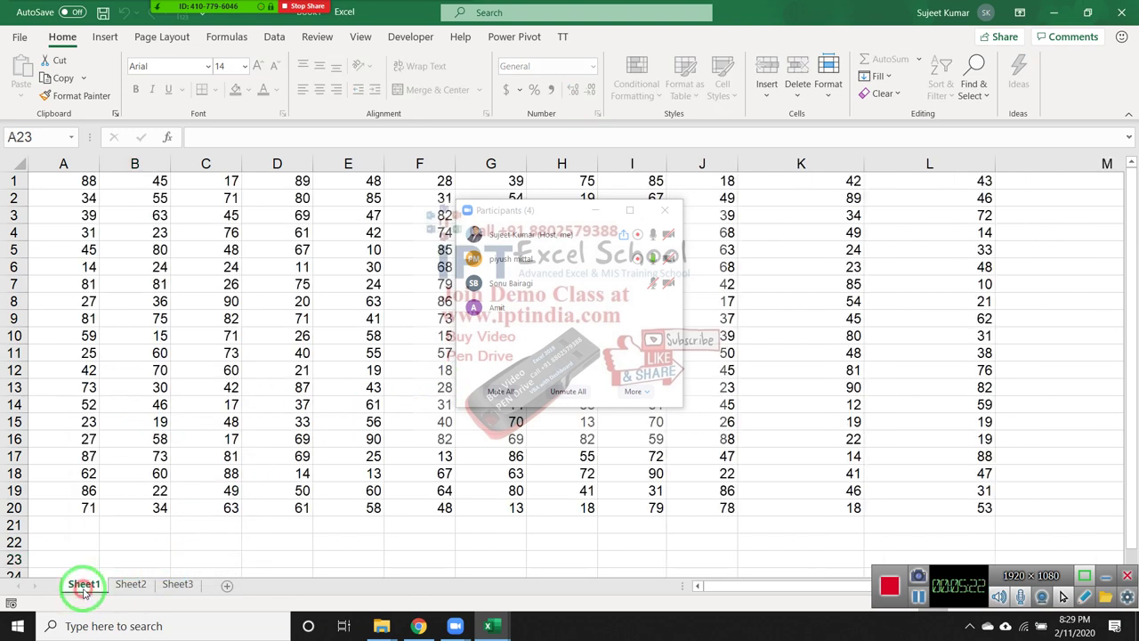
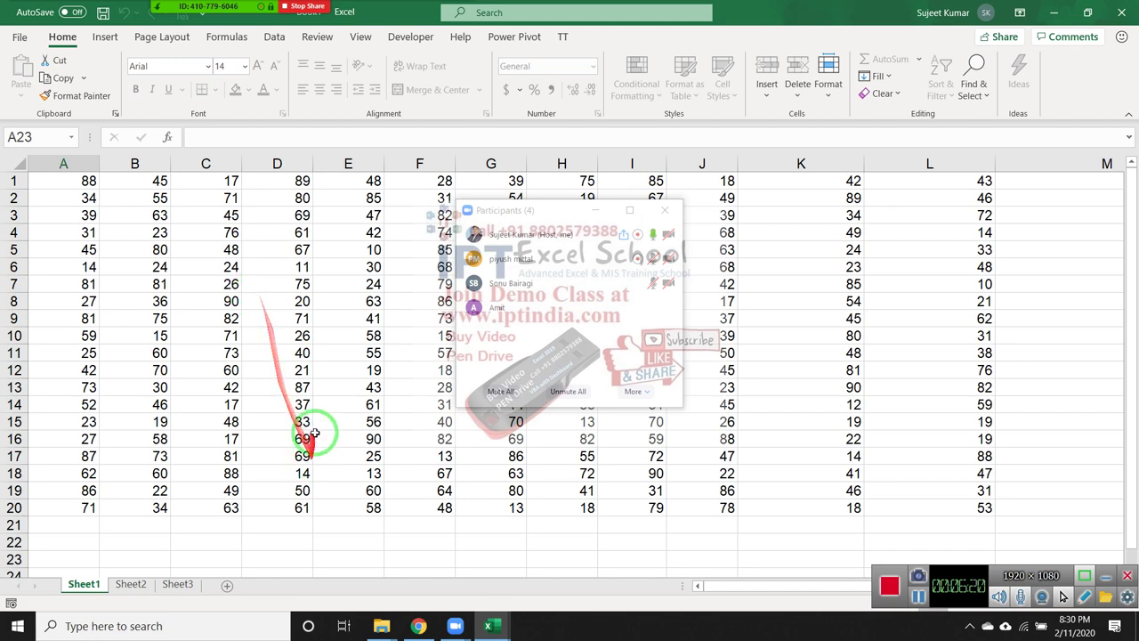
Step: Password-protect Sheet2 allowing only locked and unlocked cell selection, then test selecting cells
right_click(140, 584)
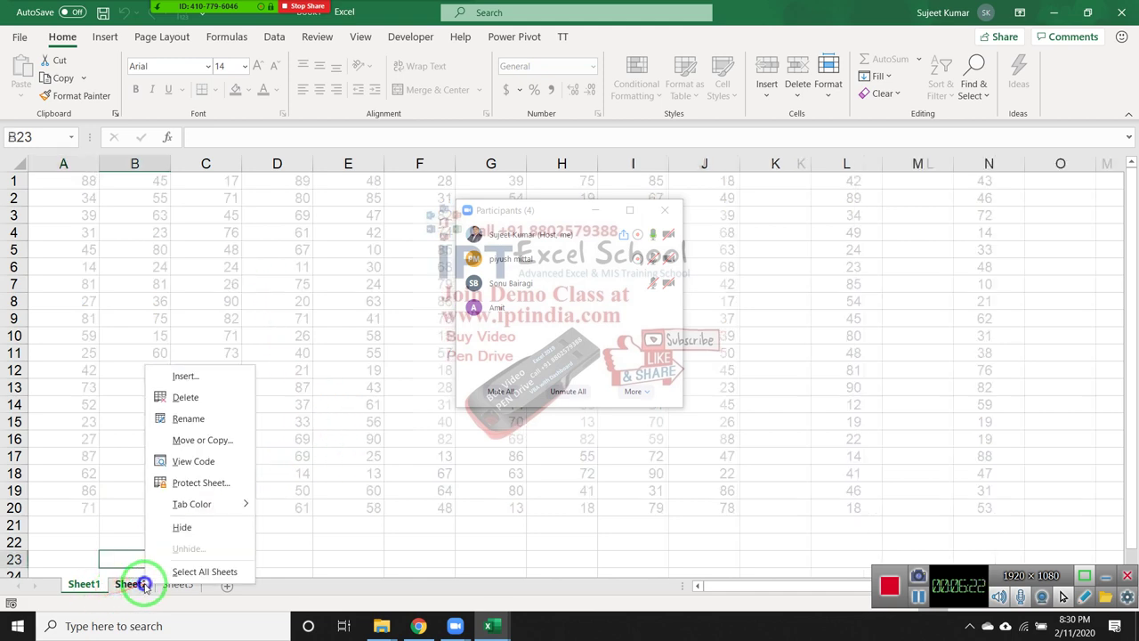
left_click(202, 483)
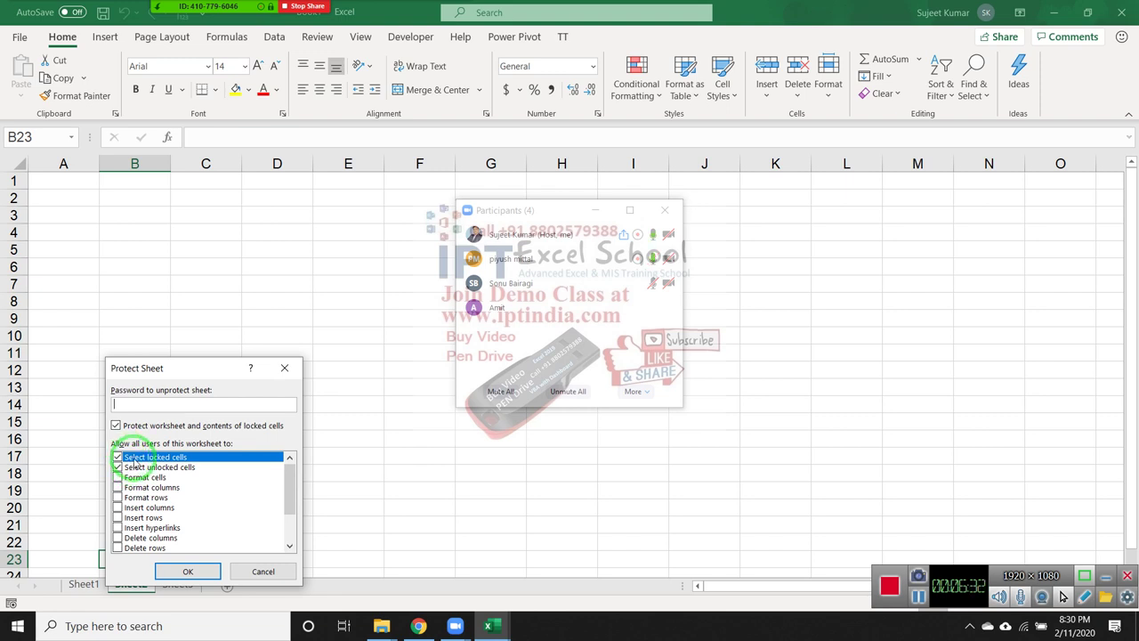
left_click(194, 371)
left_click_drag(193, 370, 247, 228)
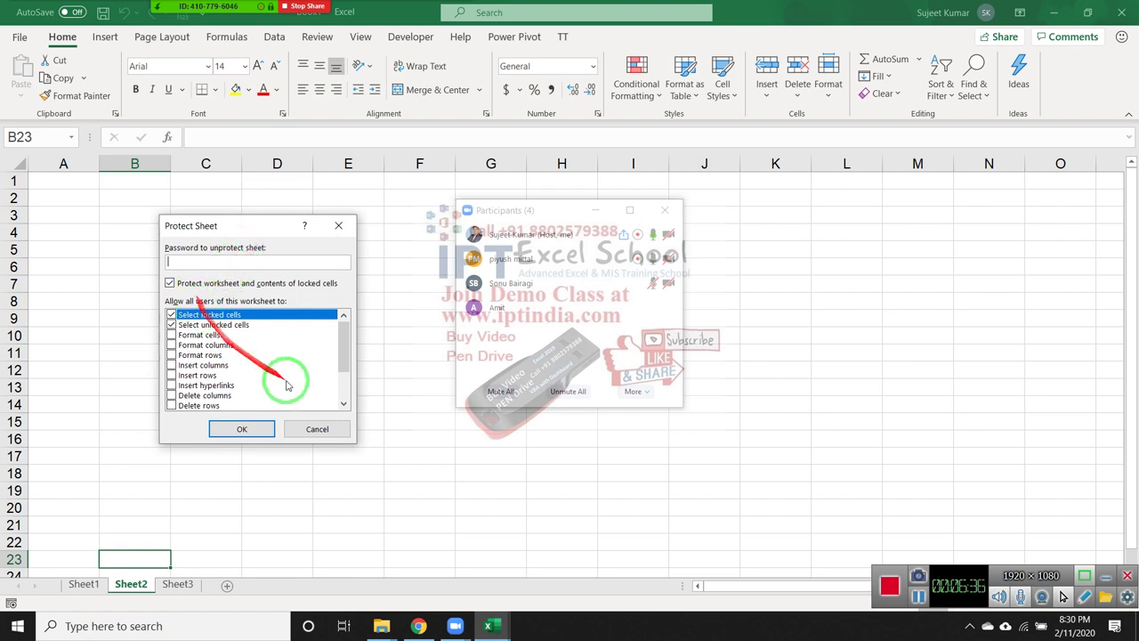
type("11")
left_click(257, 433)
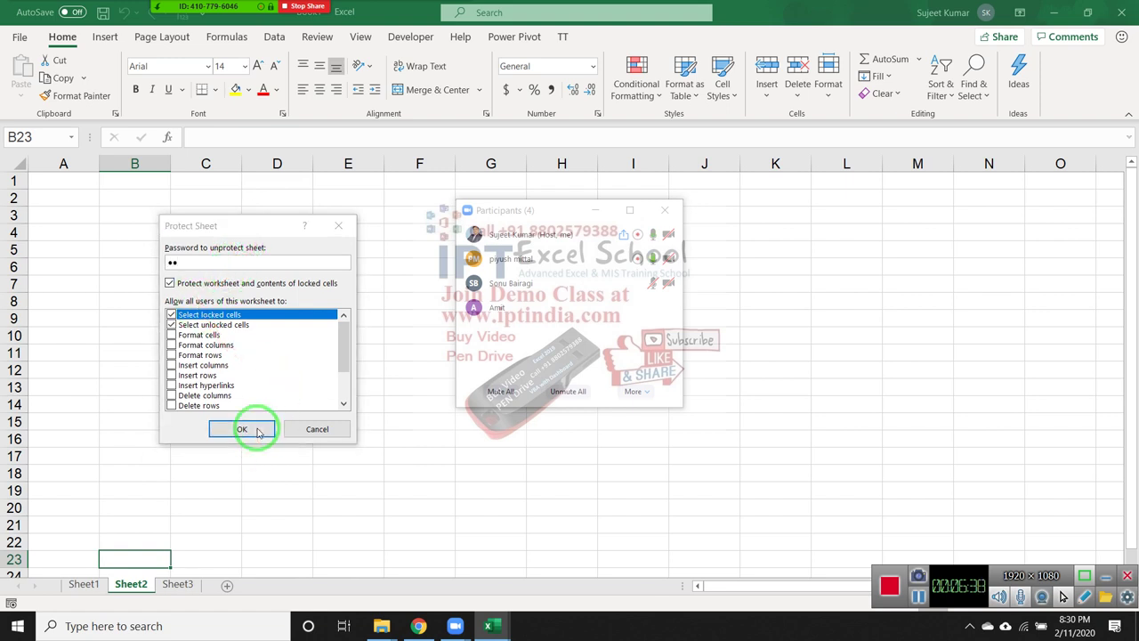
type("1")
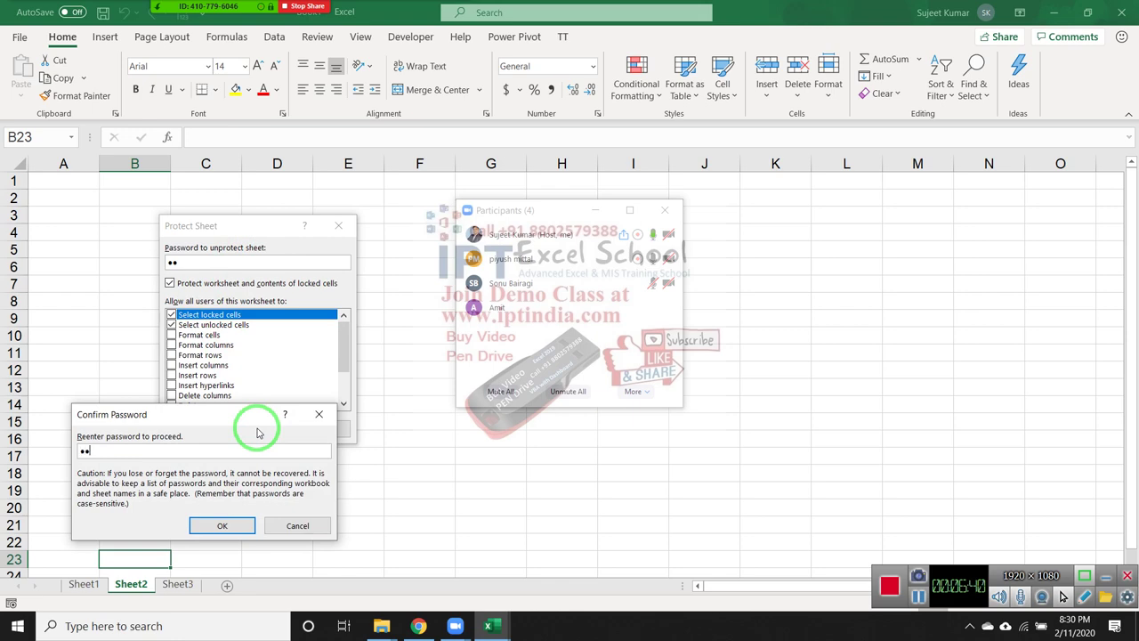
key("Return")
left_click_drag(203, 233, 344, 431)
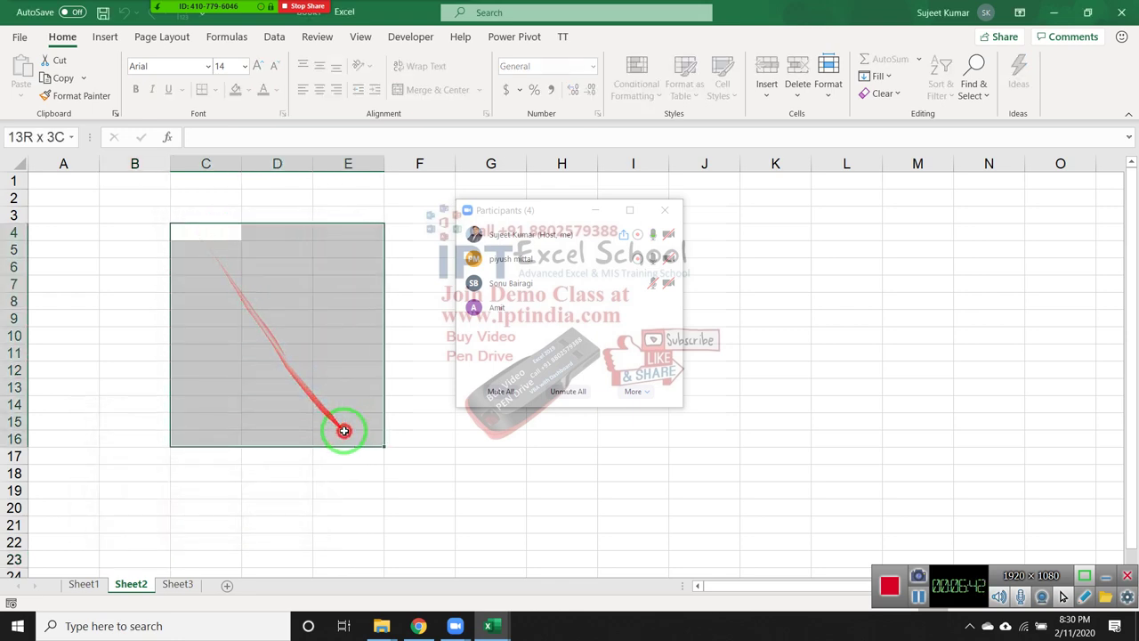
left_click(317, 352)
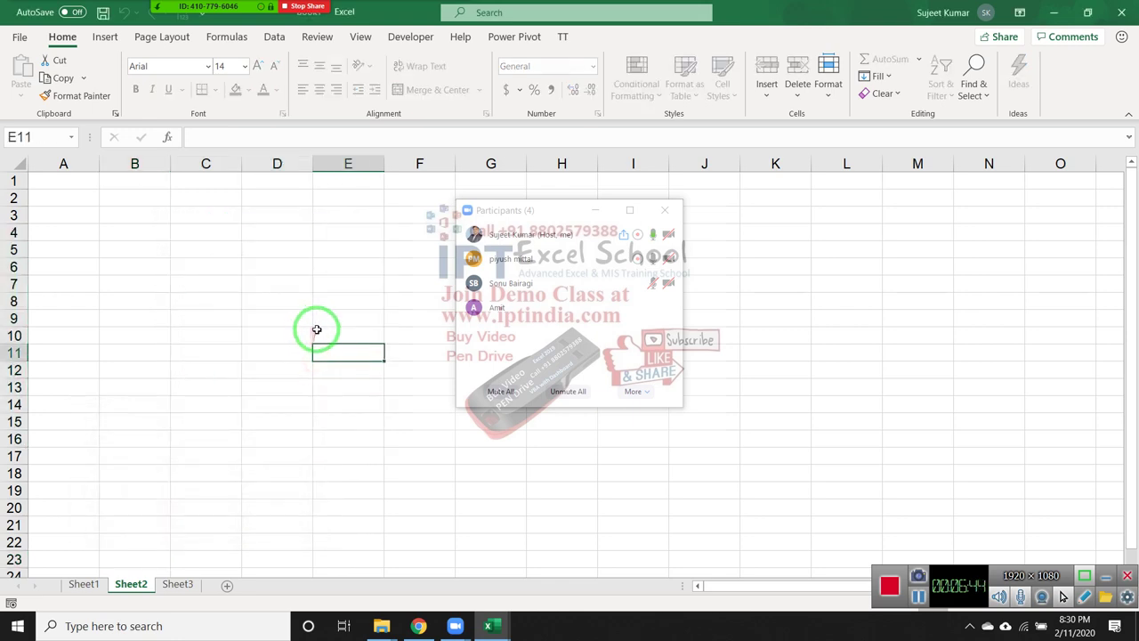
Step: Remove Sheet2's protection and close the meeting participants panel
right_click(129, 590)
left_click(191, 488)
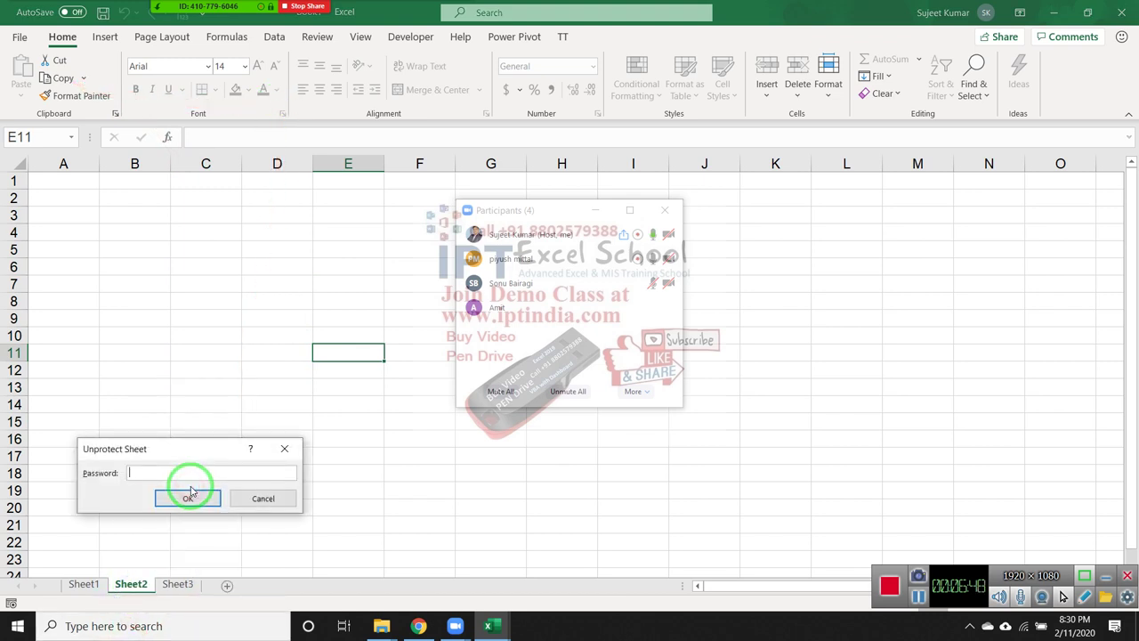
left_click(188, 497)
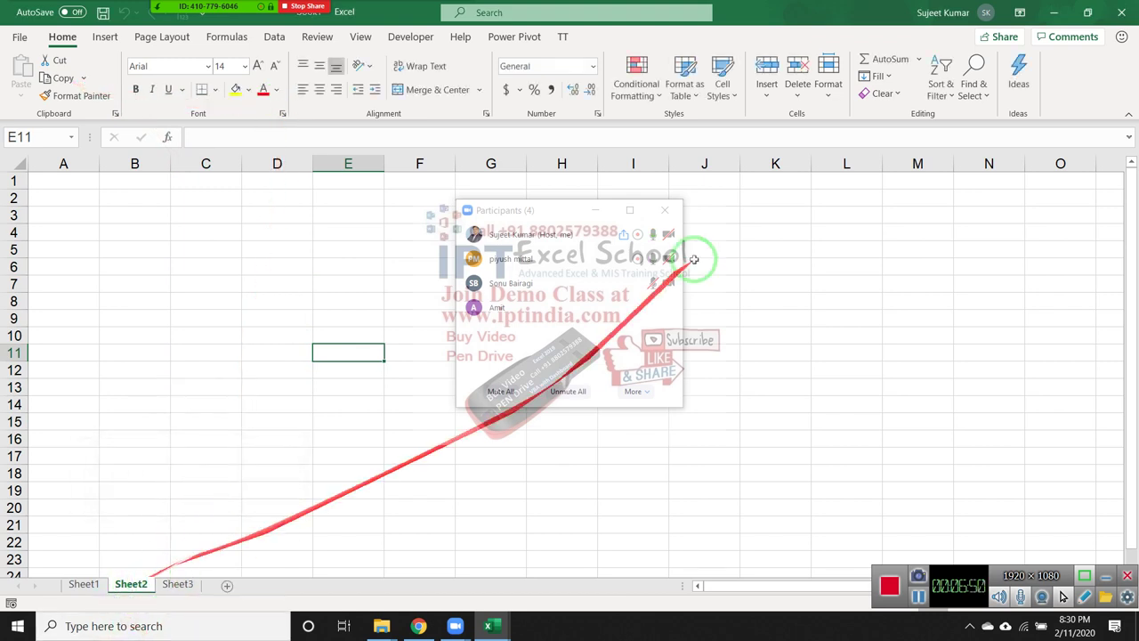
left_click(666, 210)
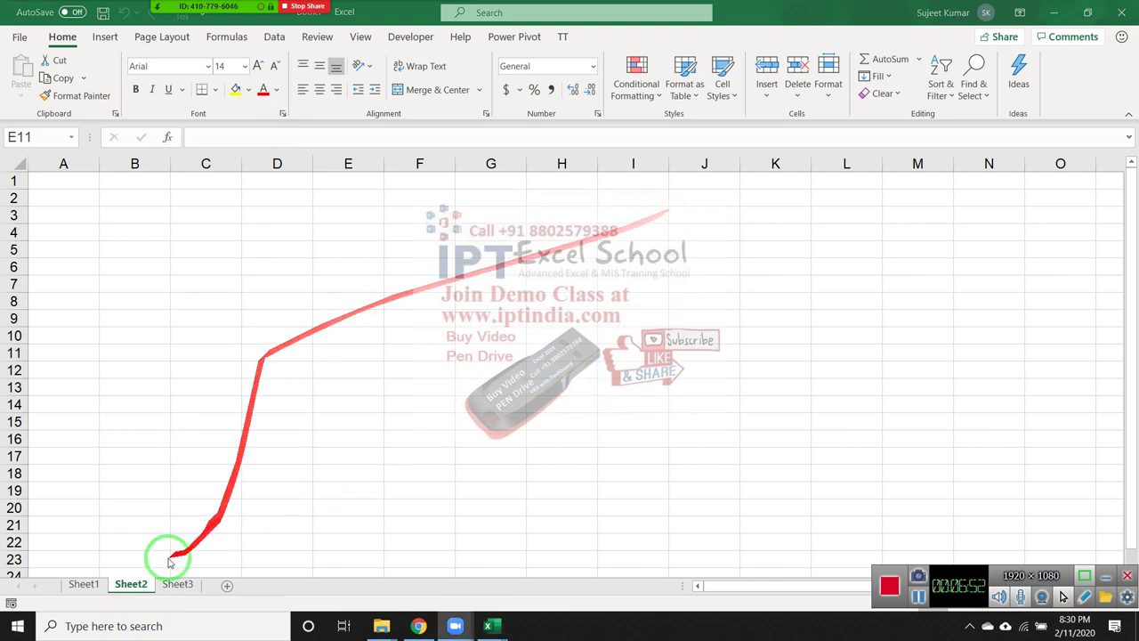
Step: Re-protect Sheet2 with Format cells also allowed
right_click(127, 589)
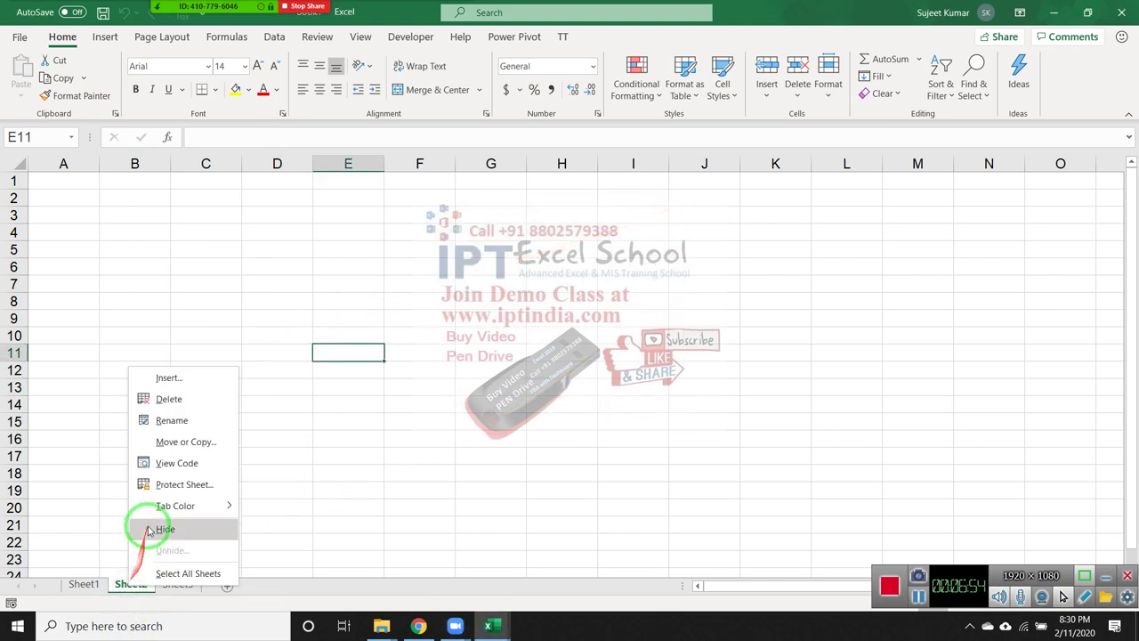
left_click(169, 485)
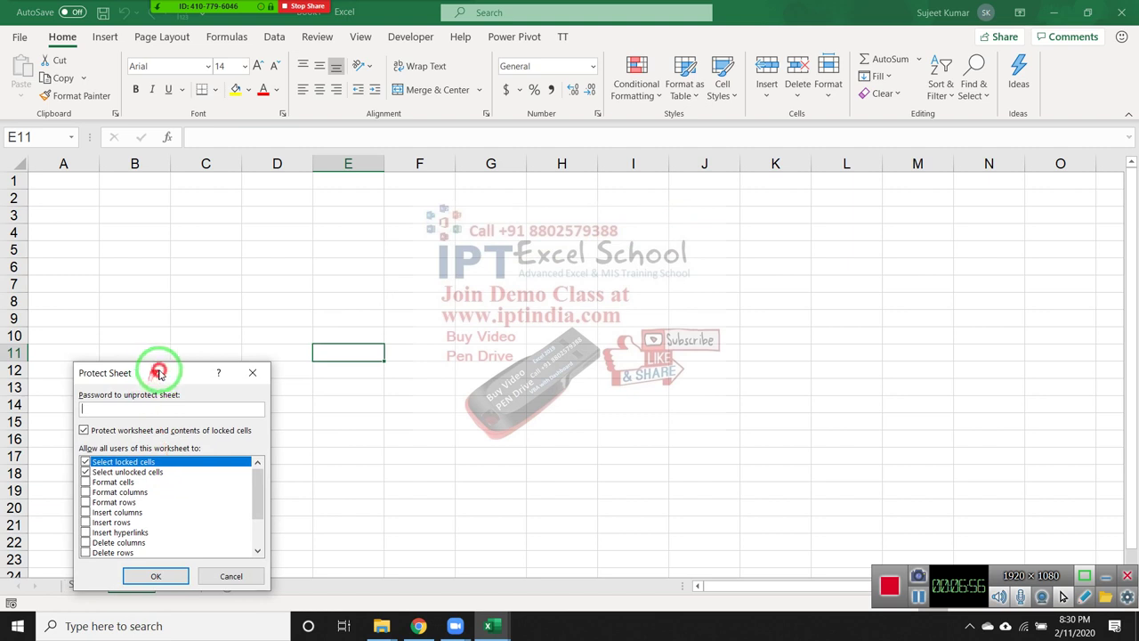
left_click_drag(158, 373, 258, 331)
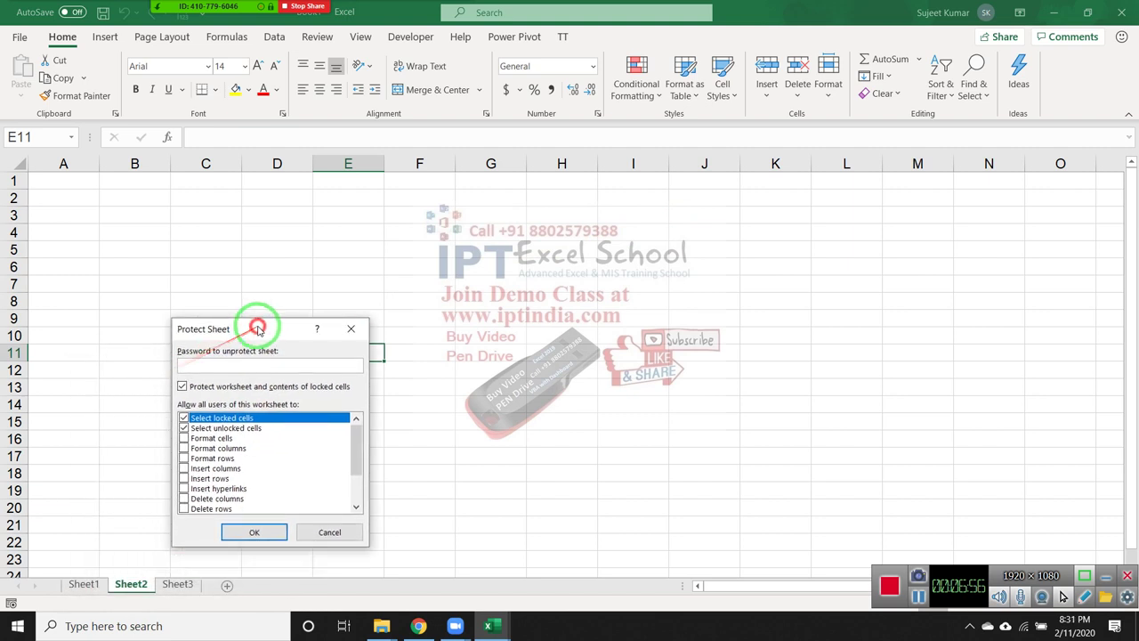
left_click(230, 438)
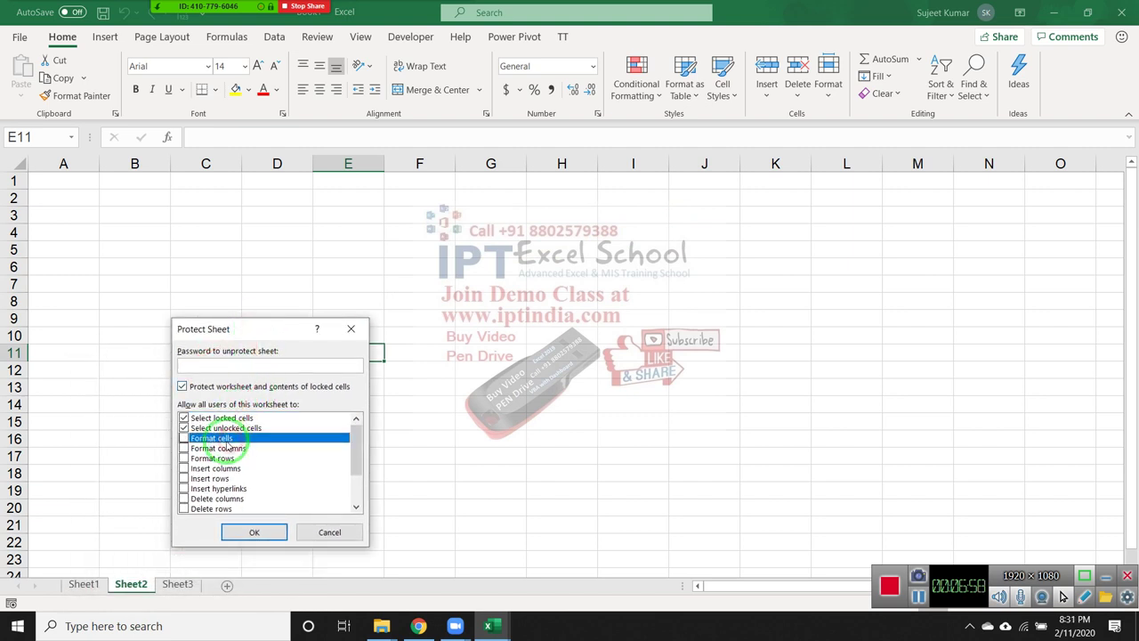
left_click(259, 532)
Step: Fill B3:E10 with yellow, then switch to the web browser
left_click_drag(157, 221, 363, 336)
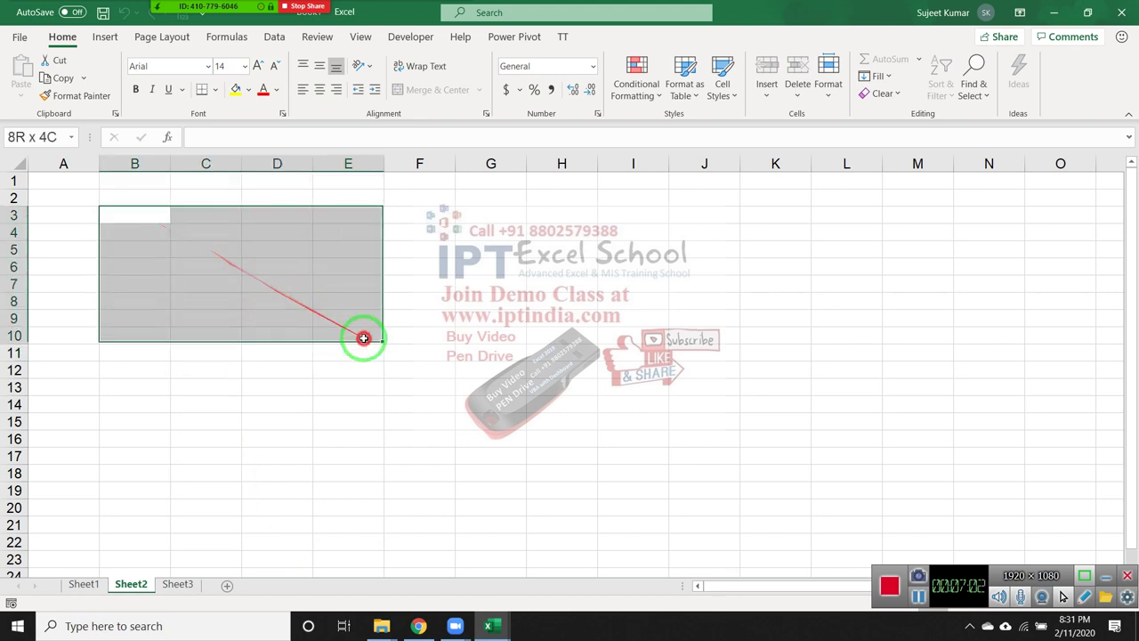
left_click(235, 92)
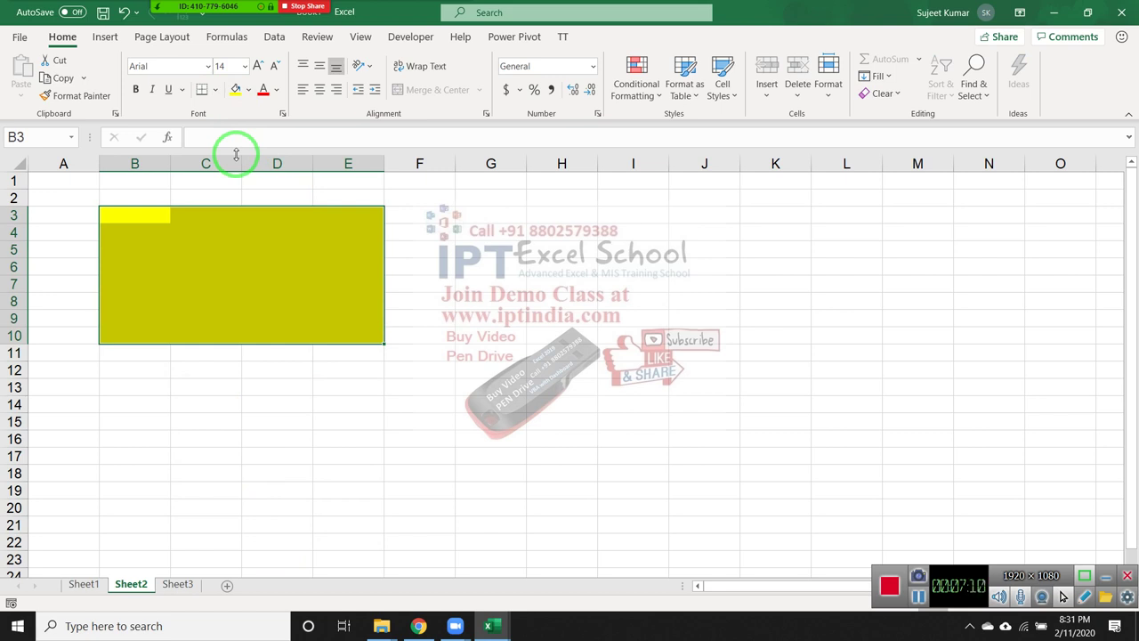
left_click(419, 626)
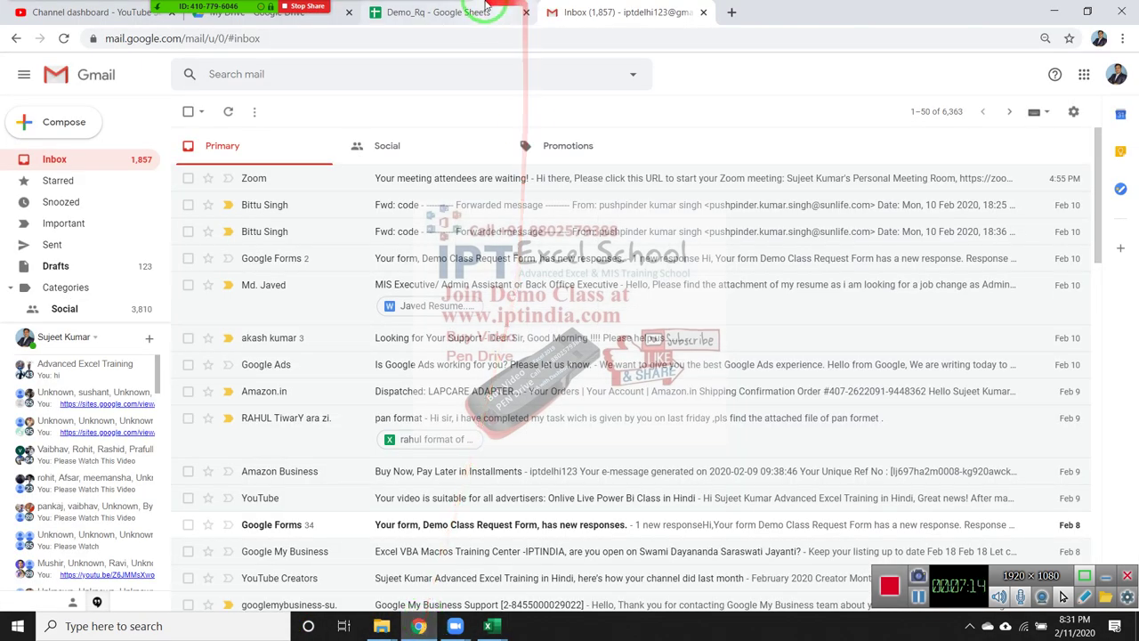
Step: Copy the e-mail address in B478 of the Demo_Rq responses, then minimize Chrome
left_click(476, 12)
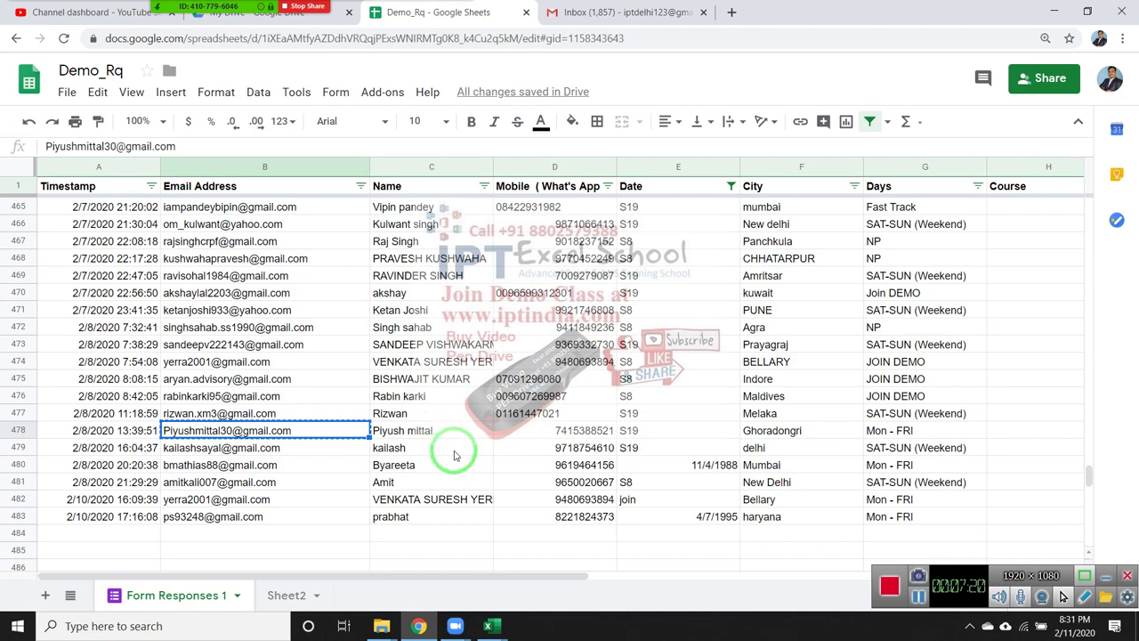
scroll(445, 517, "down", 1)
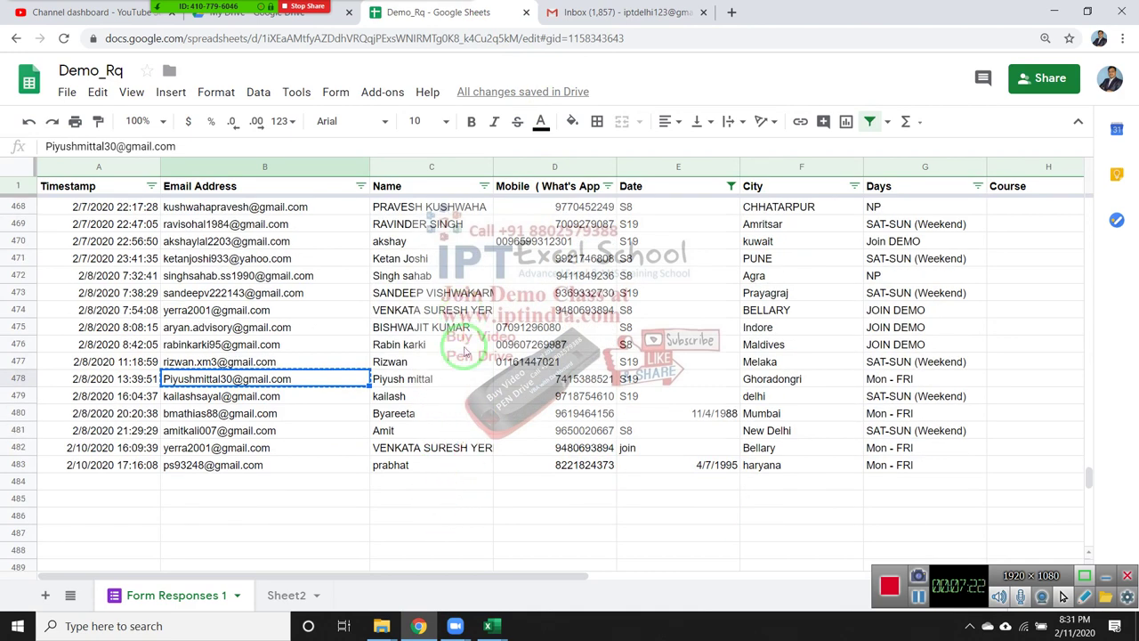
key("ctrl+c")
left_click(463, 352)
left_click(452, 362)
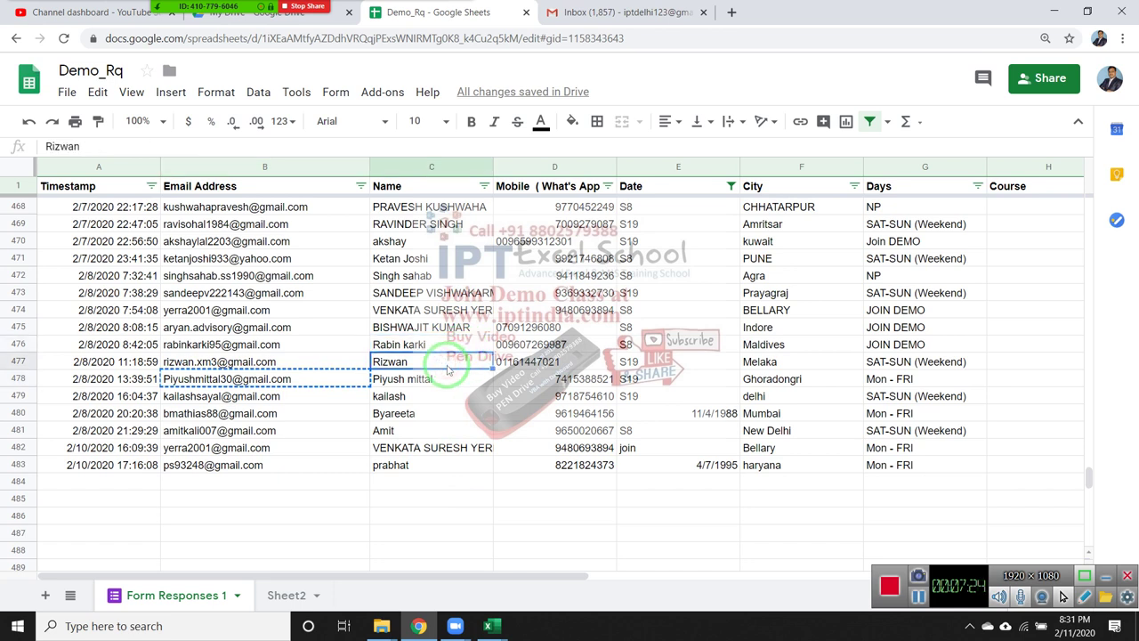
left_click(476, 463)
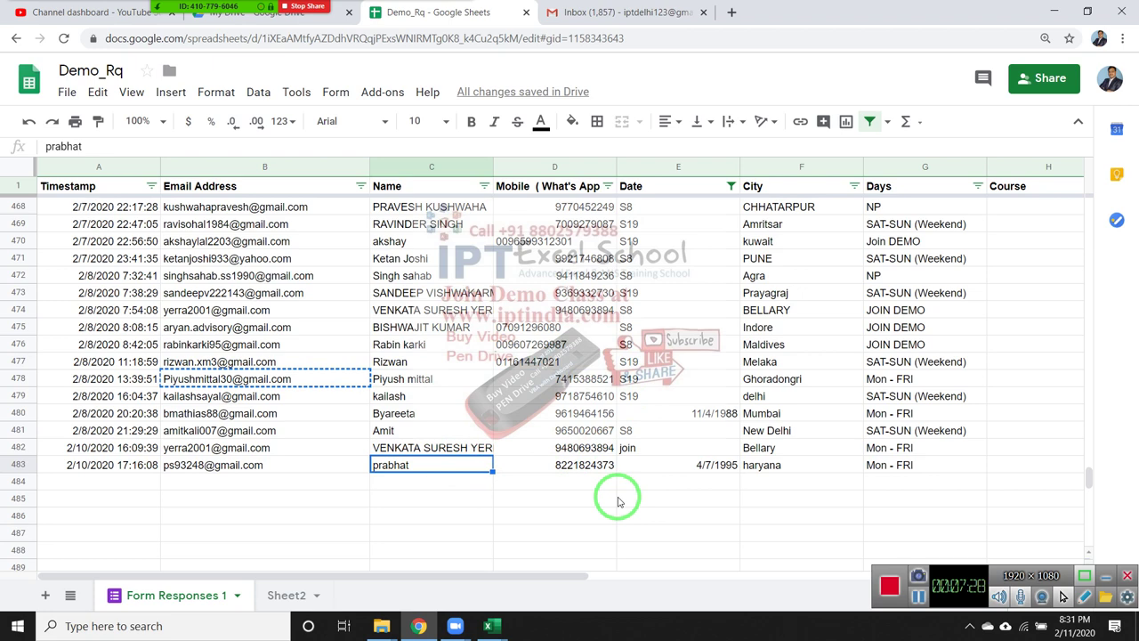
left_click(1054, 12)
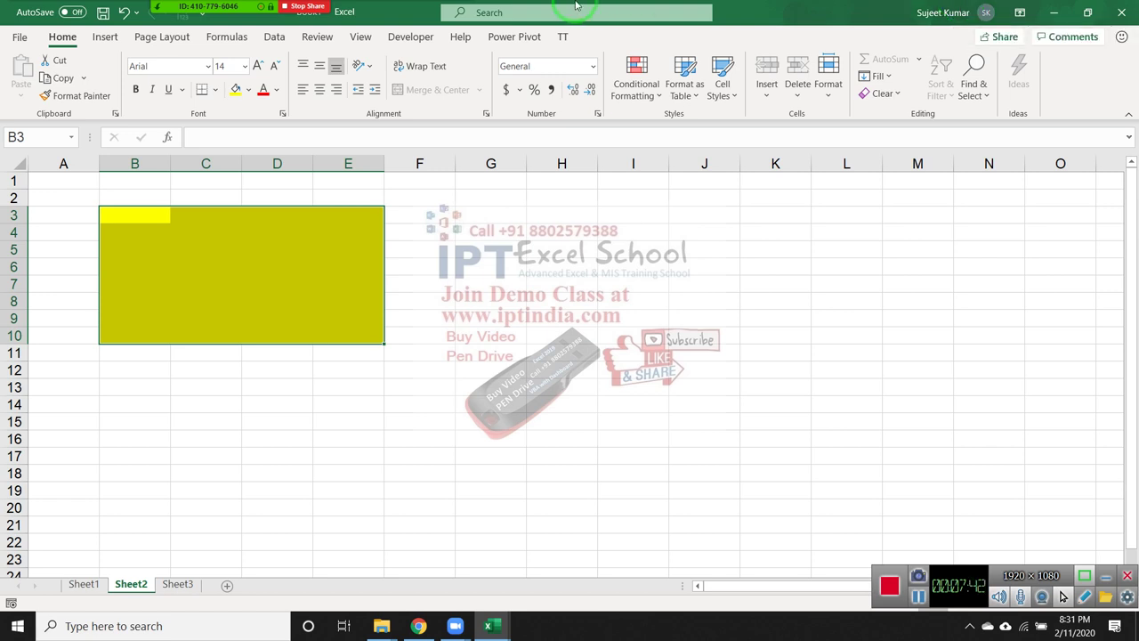
Step: Allow a meeting participant to record the meeting from the participants list
left_click(62, 12)
left_click(131, 12)
left_click(131, 12)
left_click(175, 11)
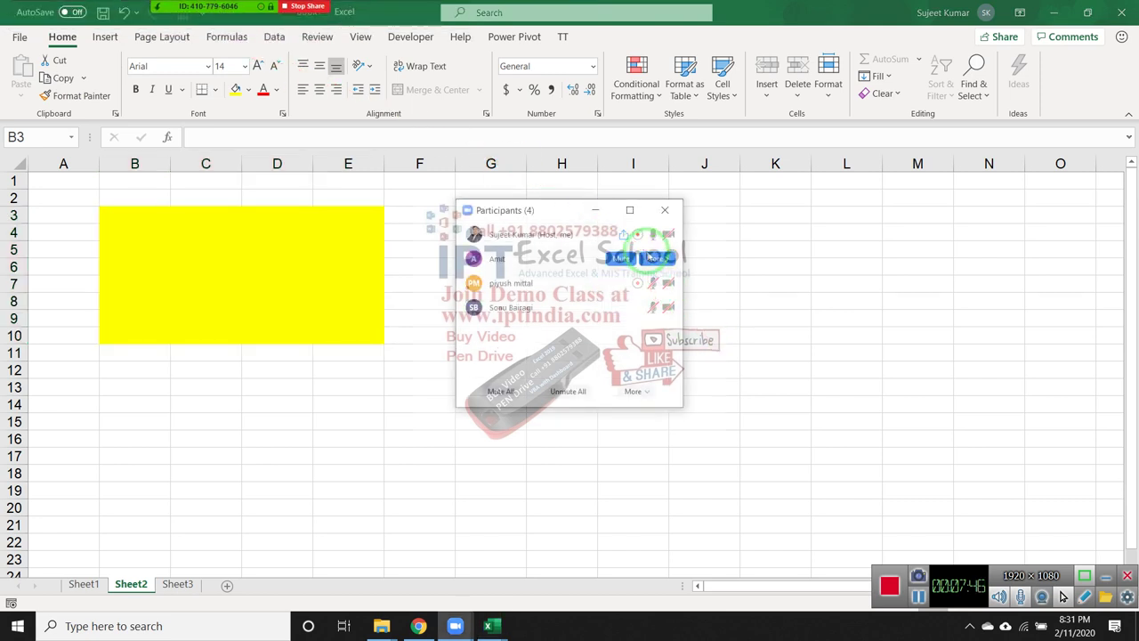
left_click(653, 258)
left_click(714, 308)
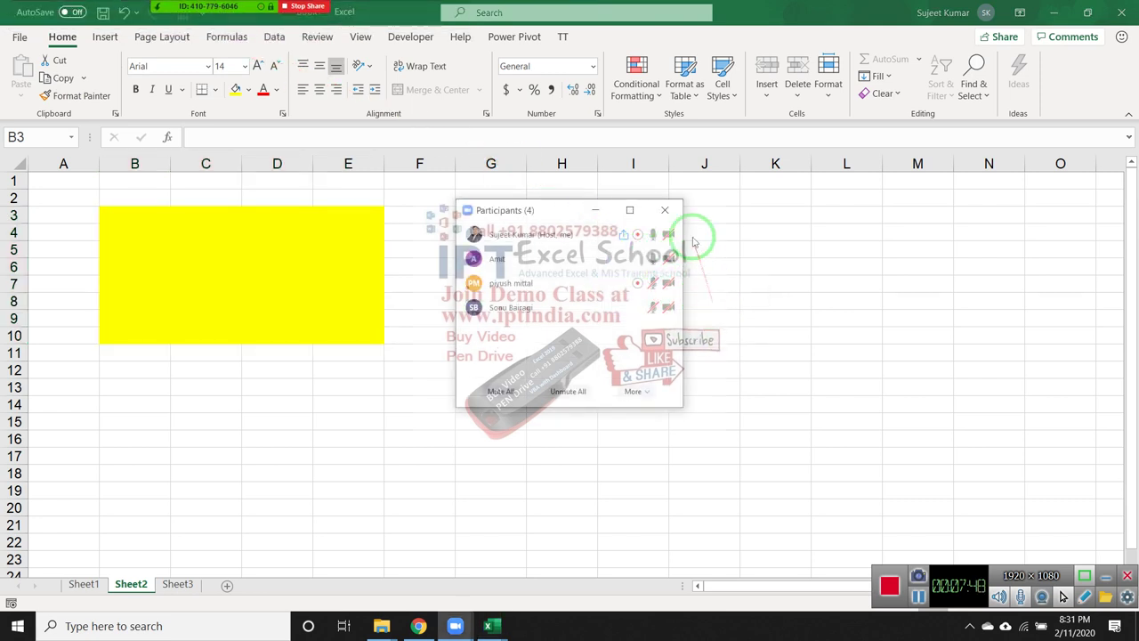
left_click(666, 211)
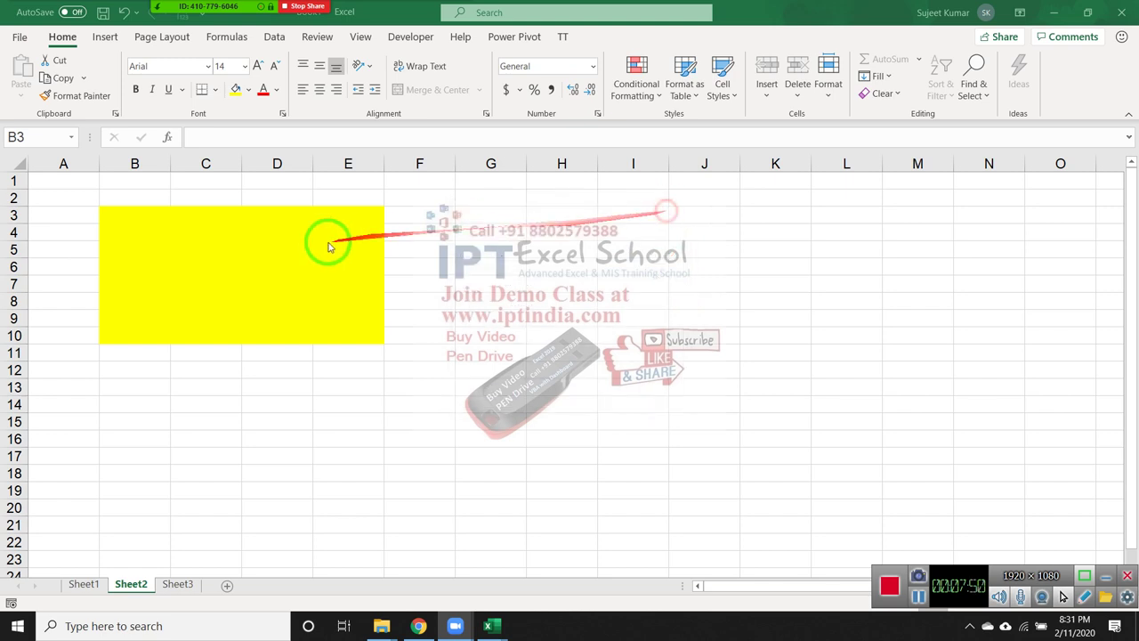
Step: Select C8 in the yellow block and unprotect Sheet2
left_click(219, 295)
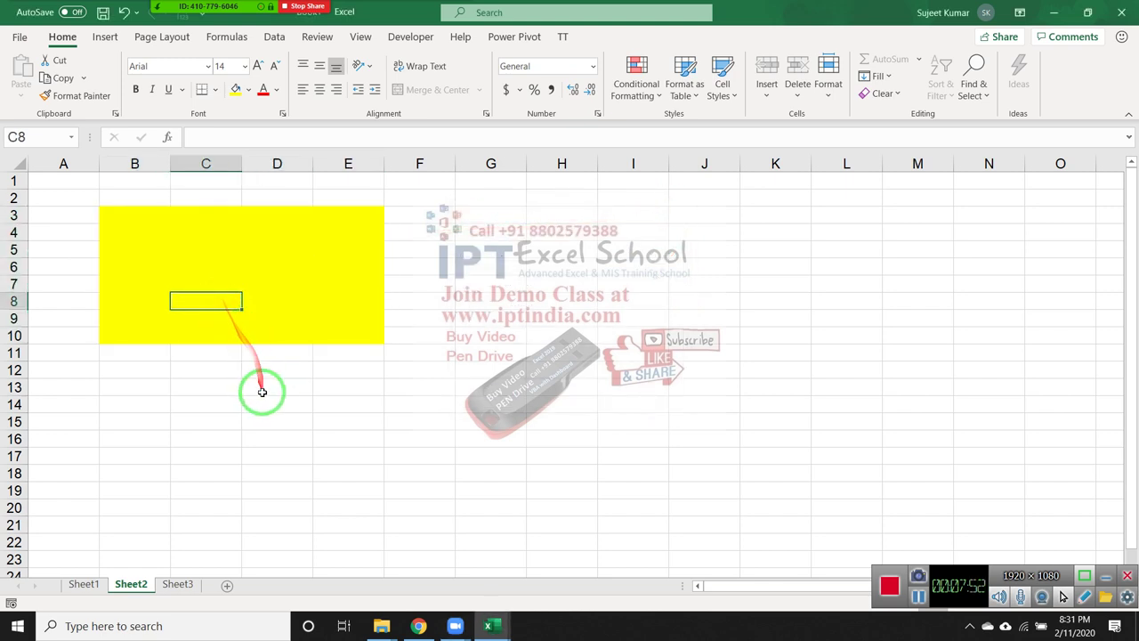
right_click(131, 584)
left_click(189, 486)
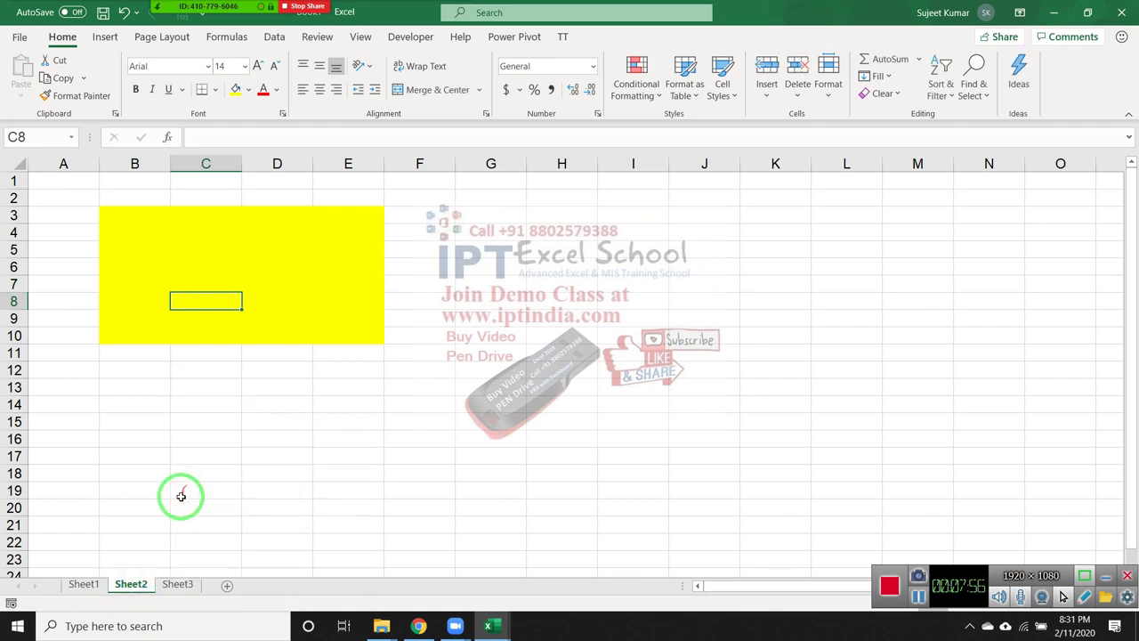
right_click(126, 583)
Step: Protect Sheet2 with Format cells, Select locked cells and Select unlocked cells all unchecked
left_click(180, 492)
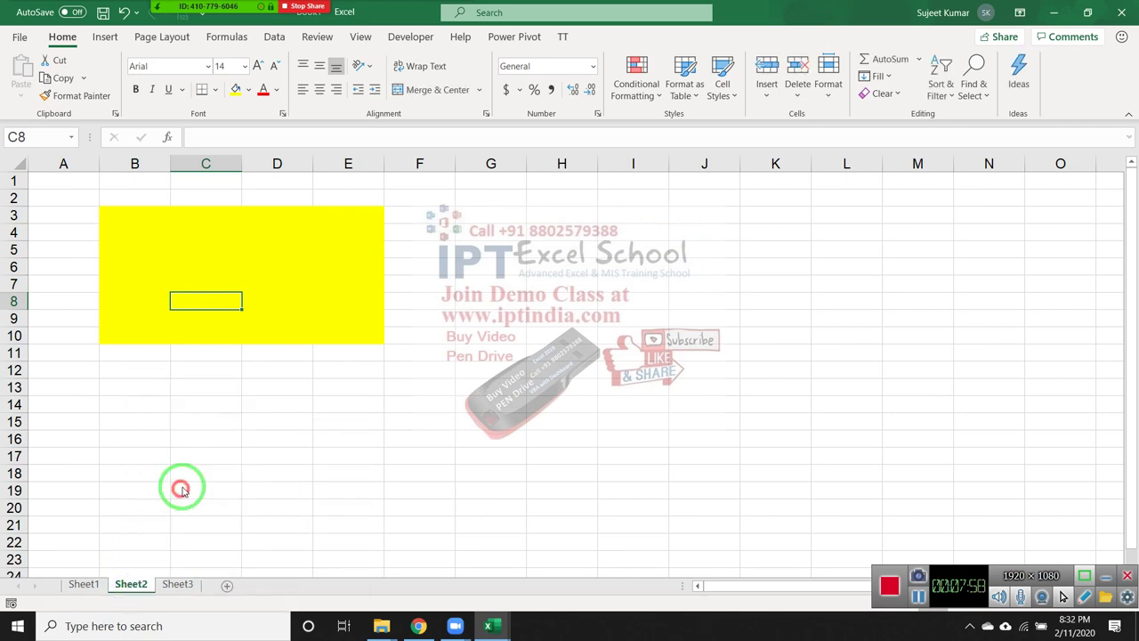
left_click_drag(162, 233, 601, 248)
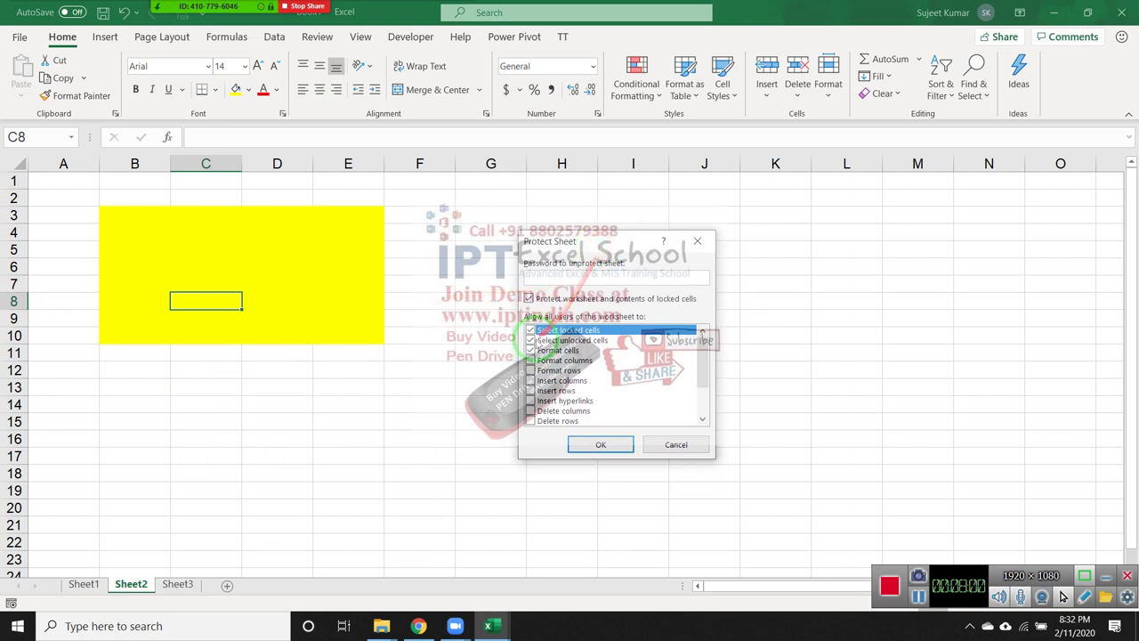
left_click(531, 350)
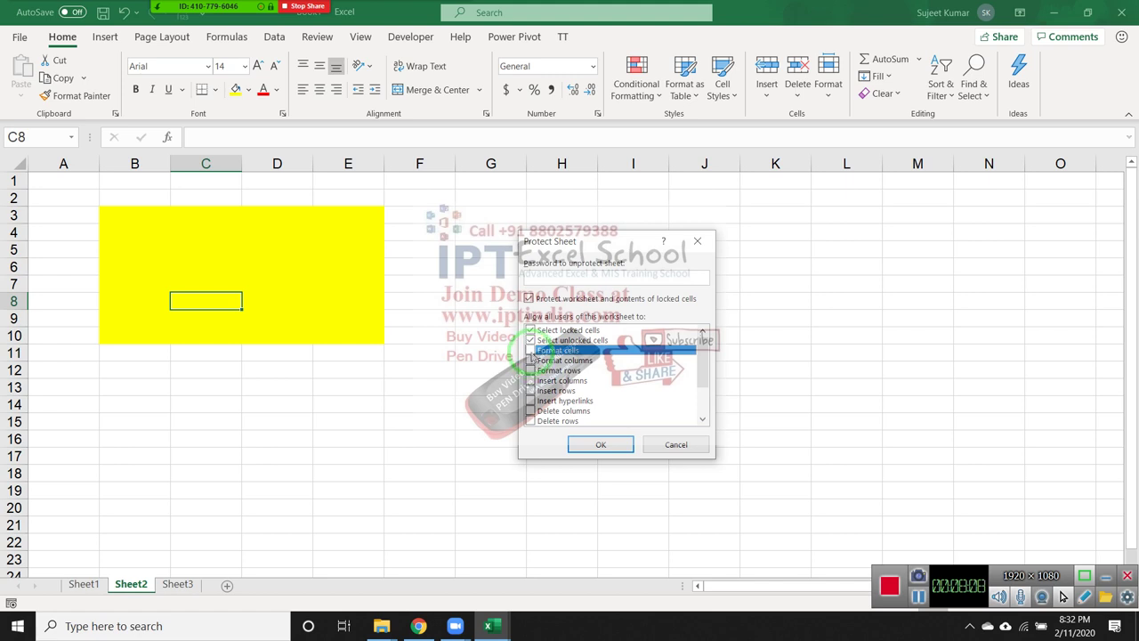
left_click(540, 393)
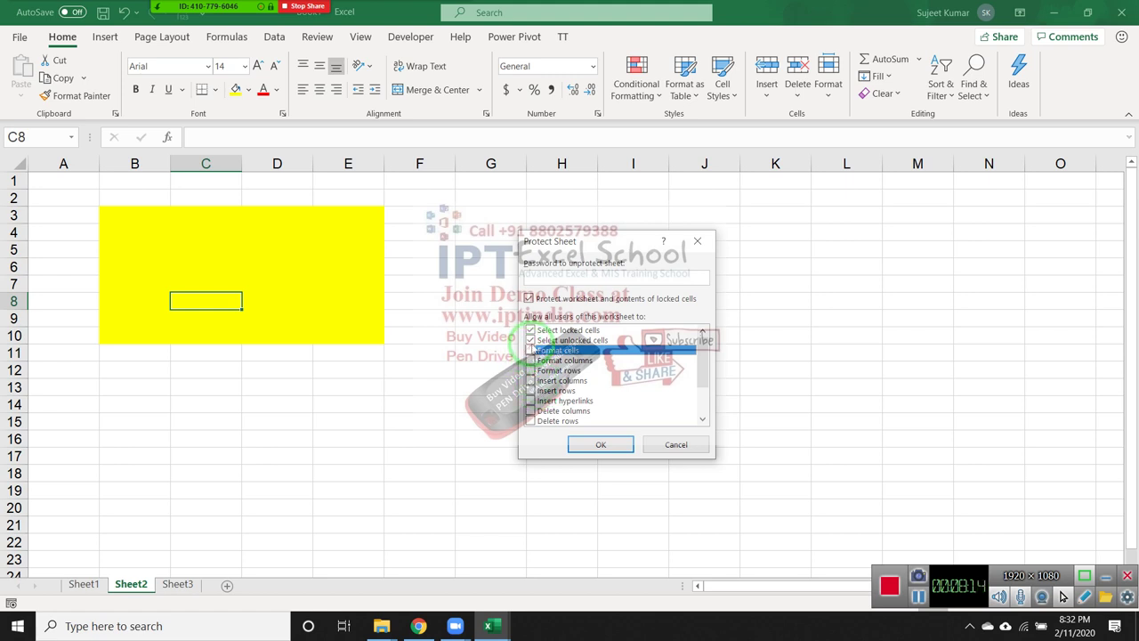
left_click(530, 340)
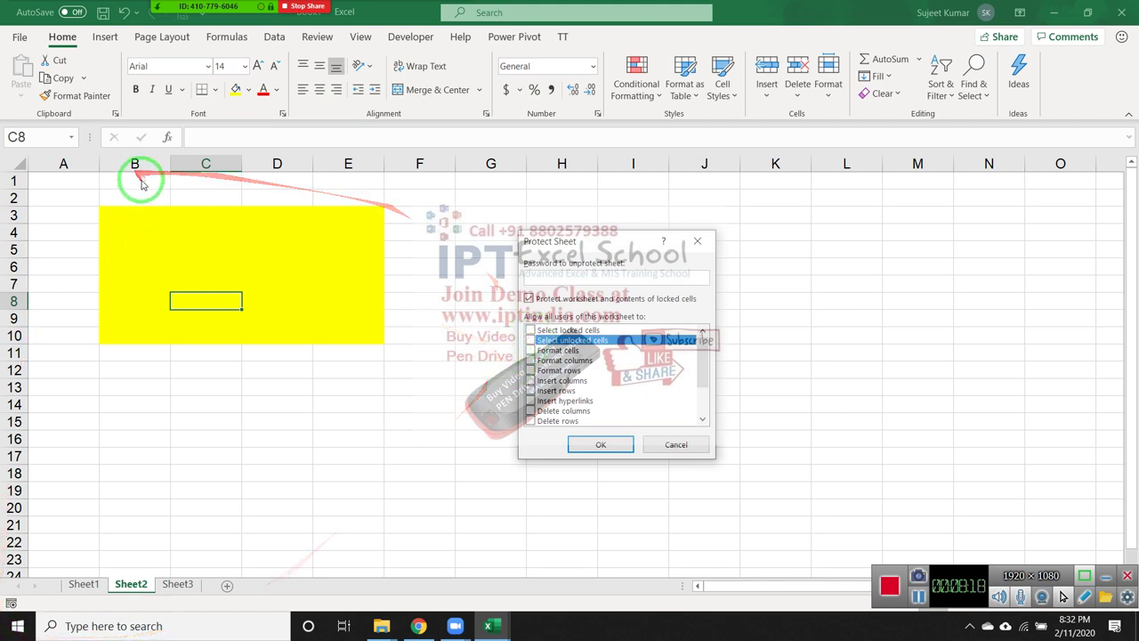
left_click(549, 340)
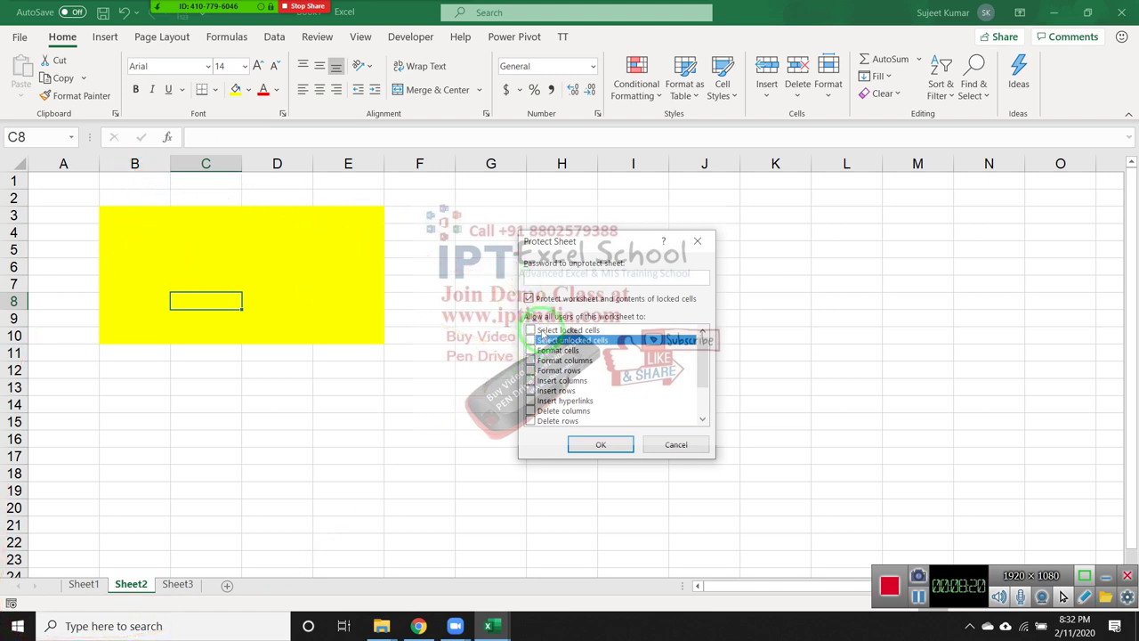
left_click(601, 453)
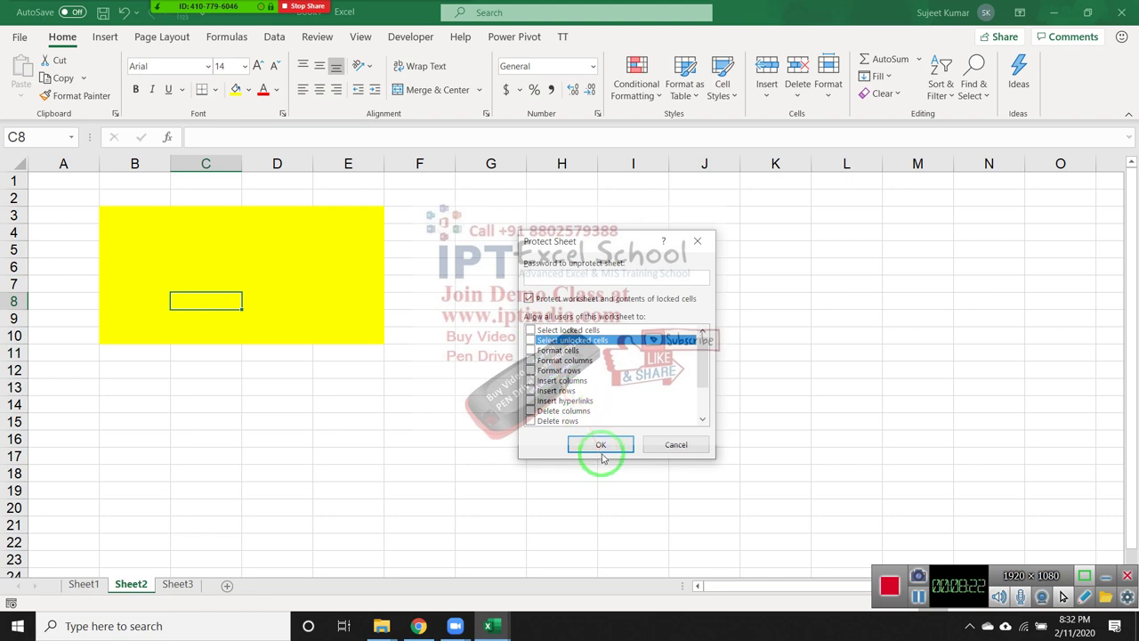
left_click(595, 447)
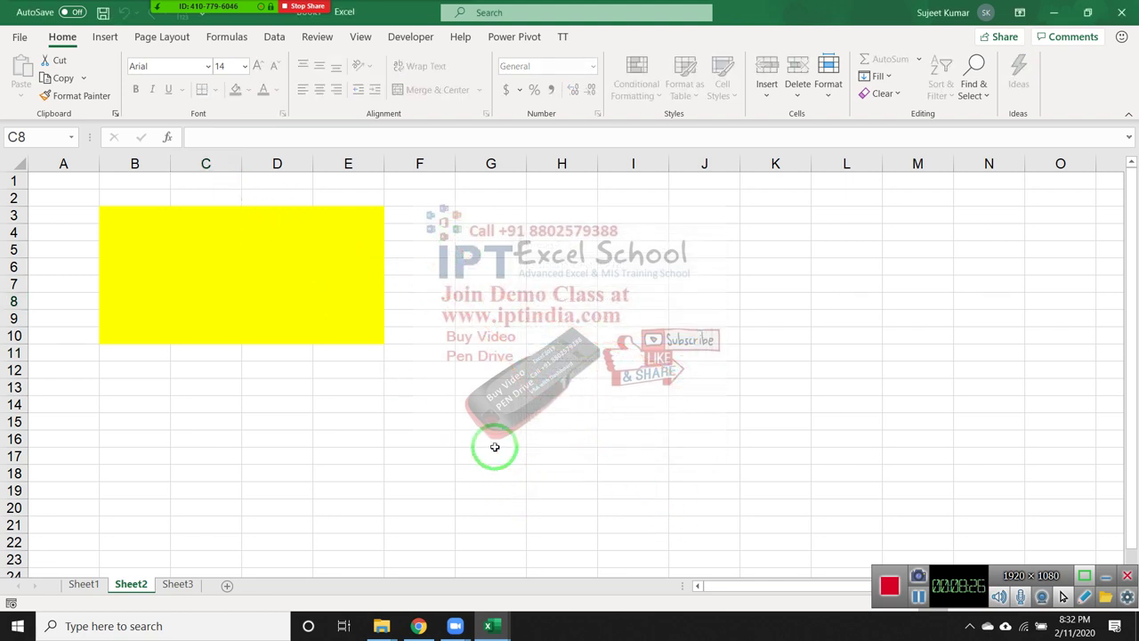
Step: Unprotect Sheet2, then protect it with only Select locked and Select unlocked cells checked
right_click(124, 585)
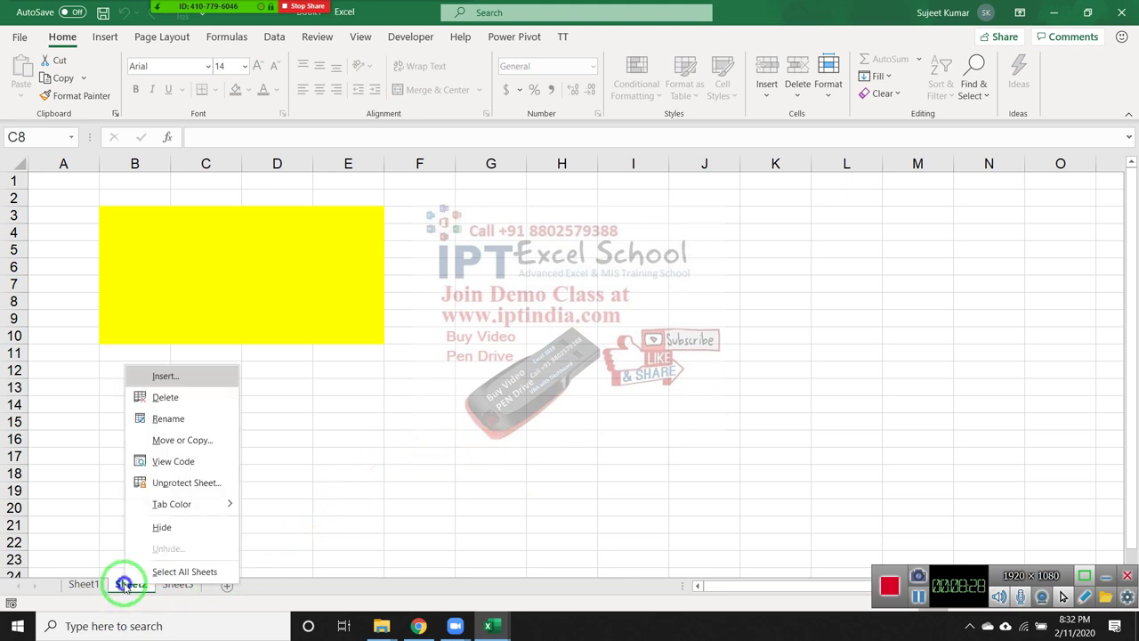
left_click(186, 482)
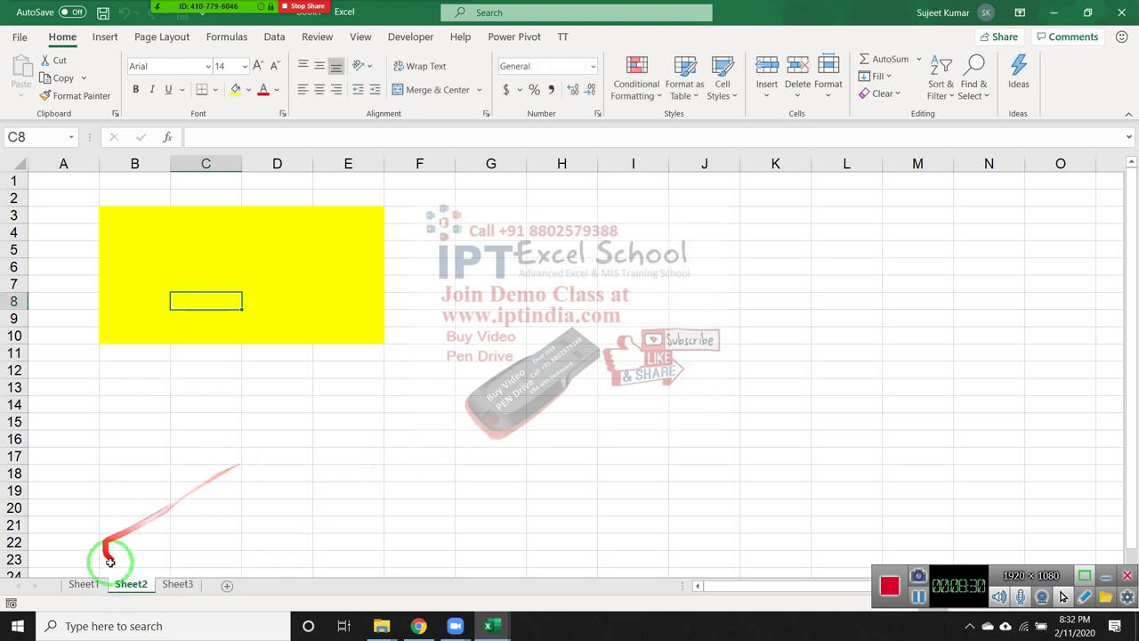
right_click(127, 585)
left_click(175, 479)
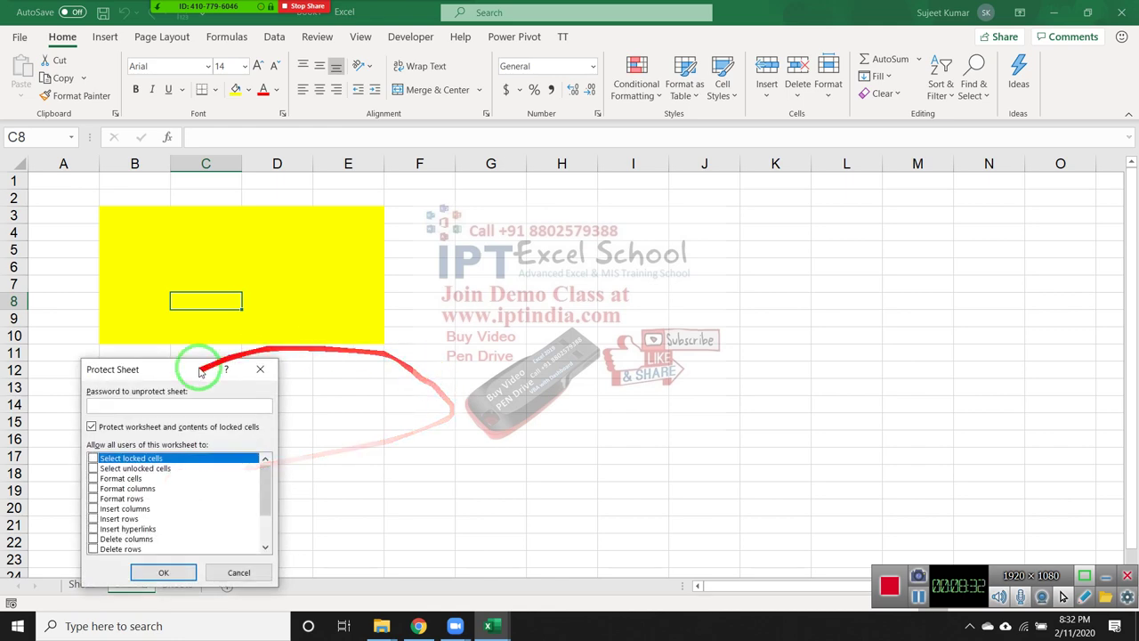
left_click_drag(151, 370, 692, 342)
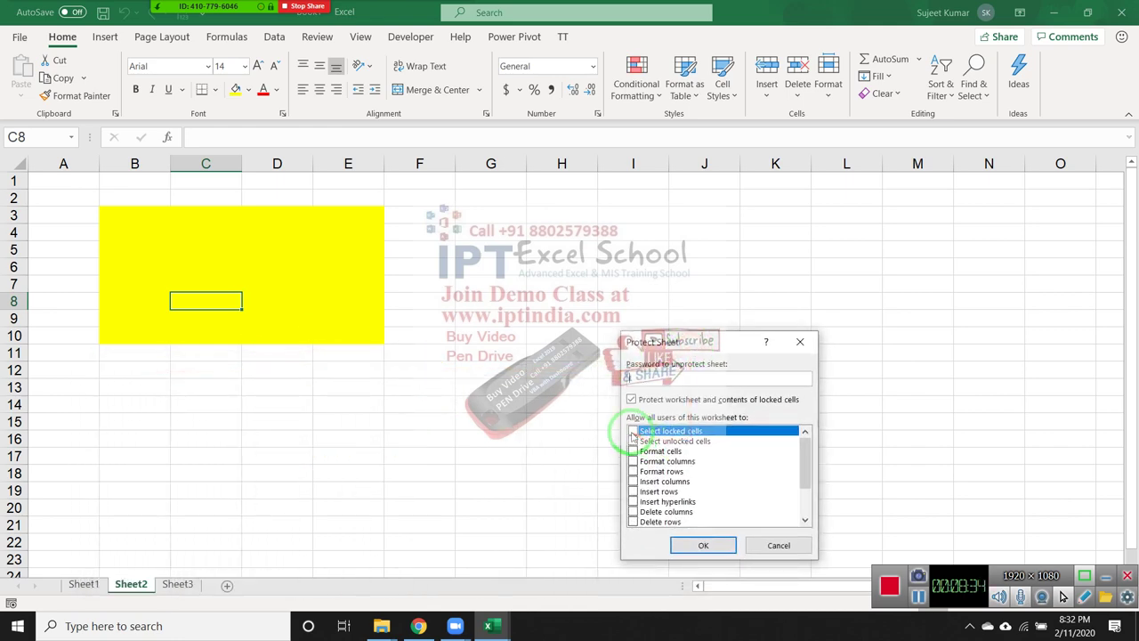
scroll(652, 524, "down", 2)
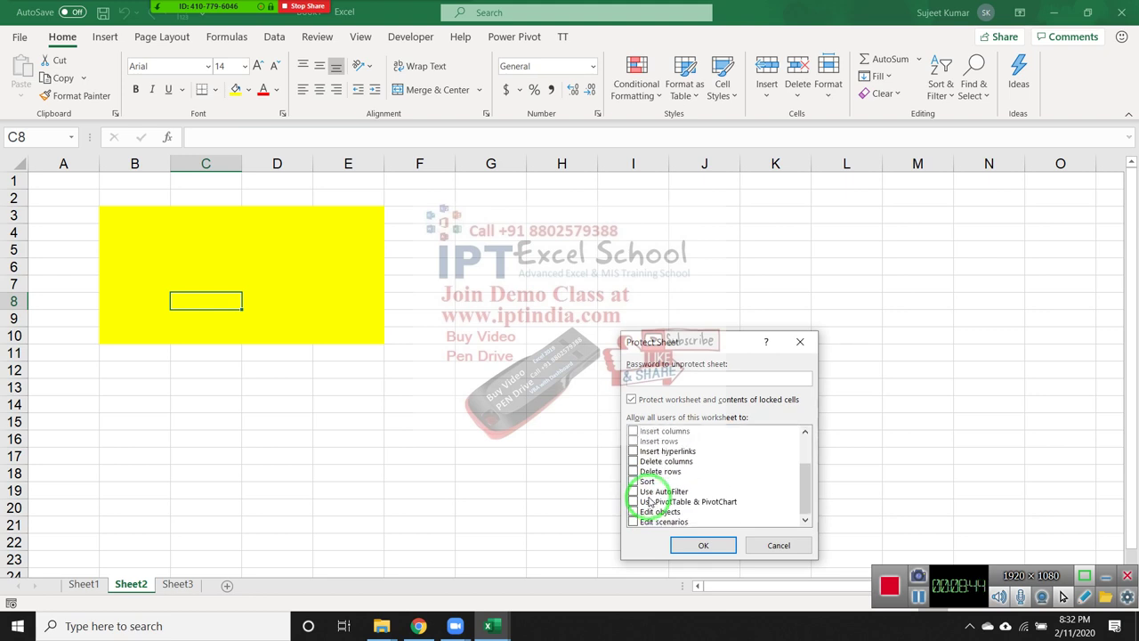
scroll(649, 499, "up", 2)
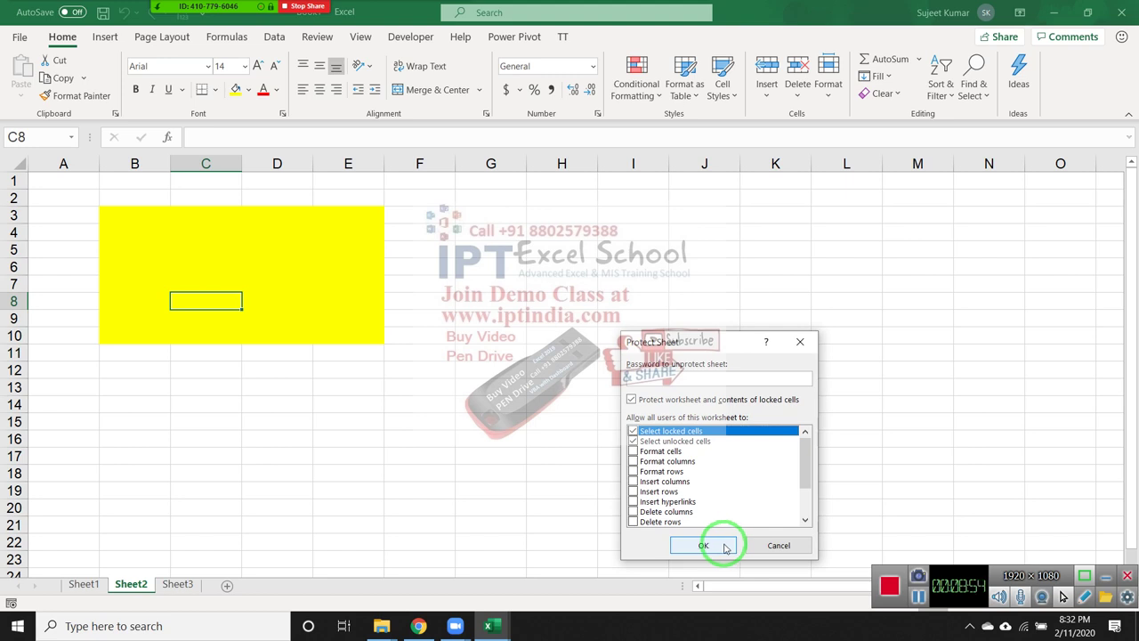
left_click(703, 545)
Step: Select the yellow range B3:E10, then switch to Sheet1 and back to Sheet2
left_click(331, 337)
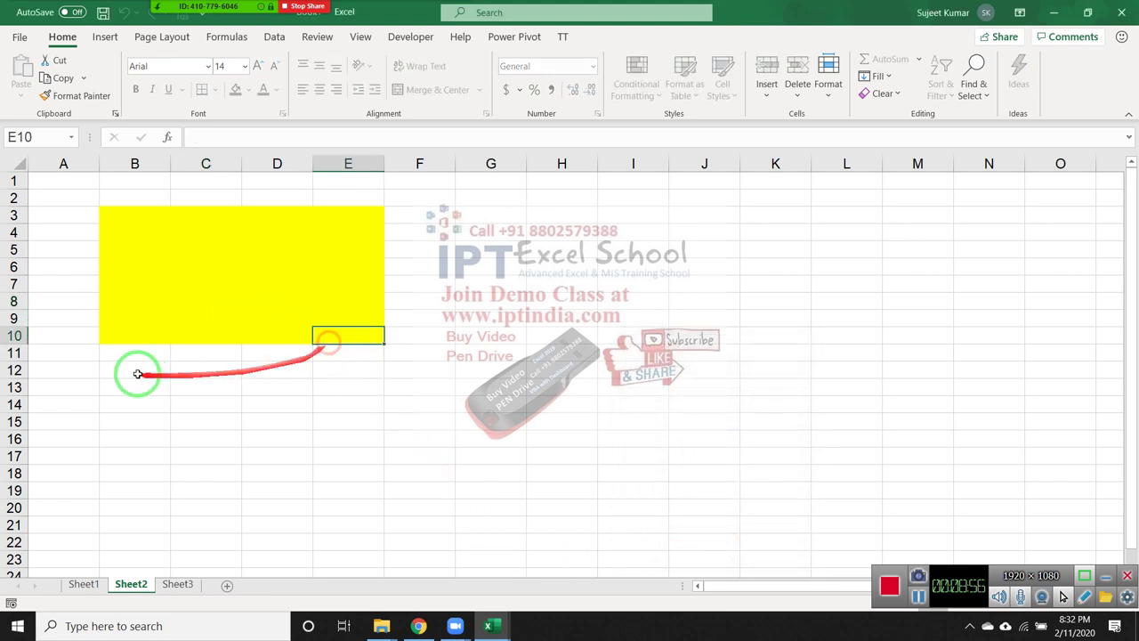
left_click_drag(105, 214, 367, 338)
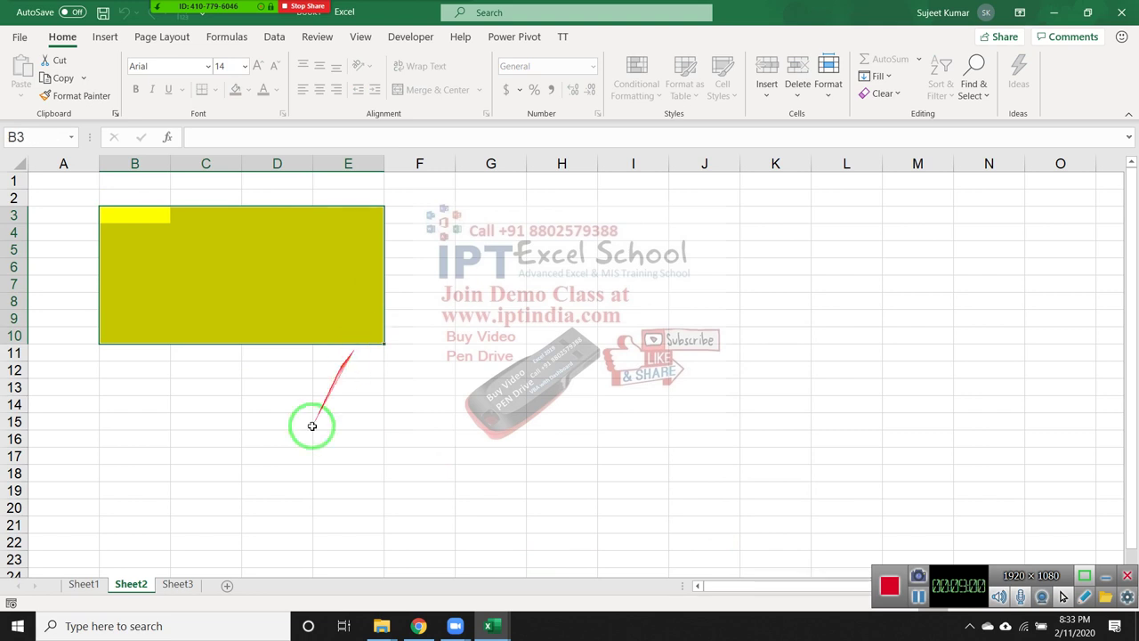
left_click(89, 575)
left_click(89, 582)
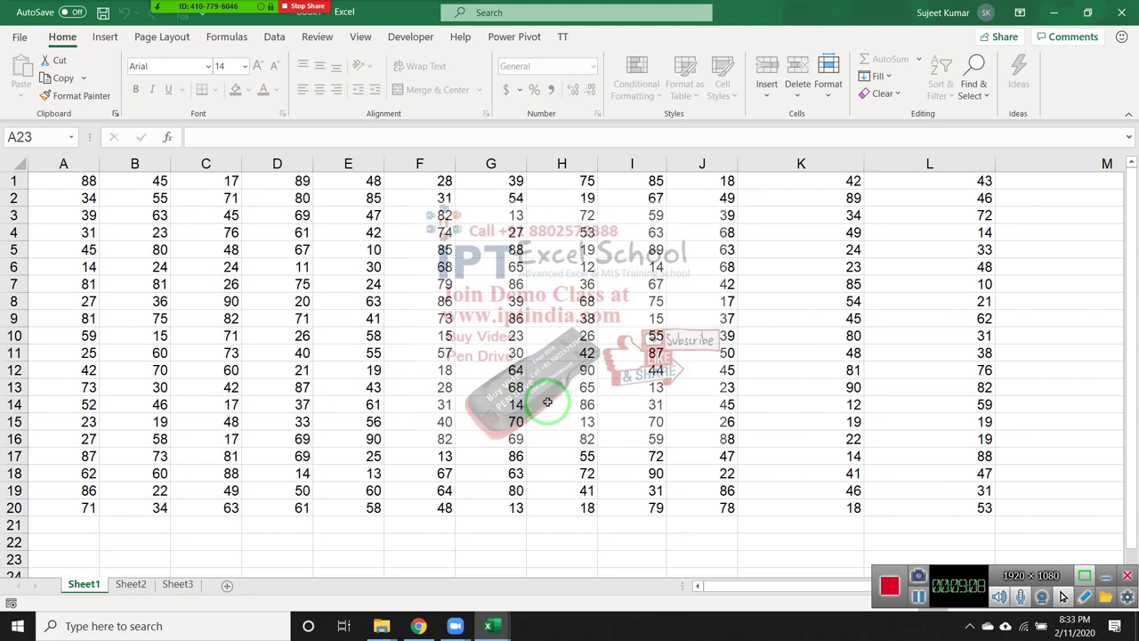
left_click(143, 583)
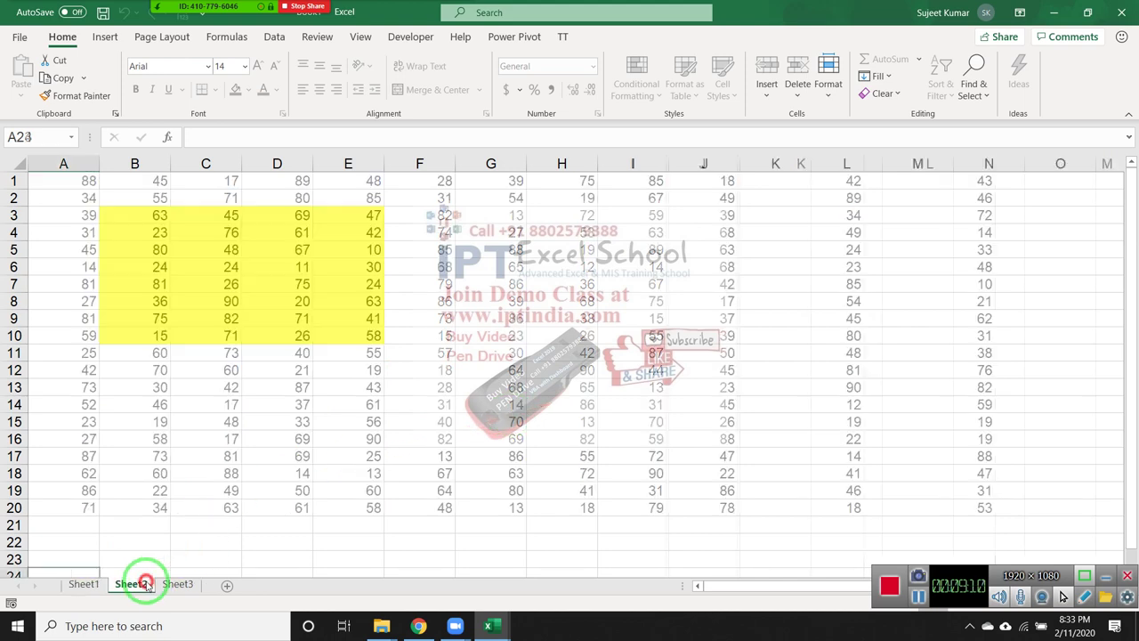
Step: Select various cells, try editing D6, and dismiss the protected-sheet warning
left_click(155, 338)
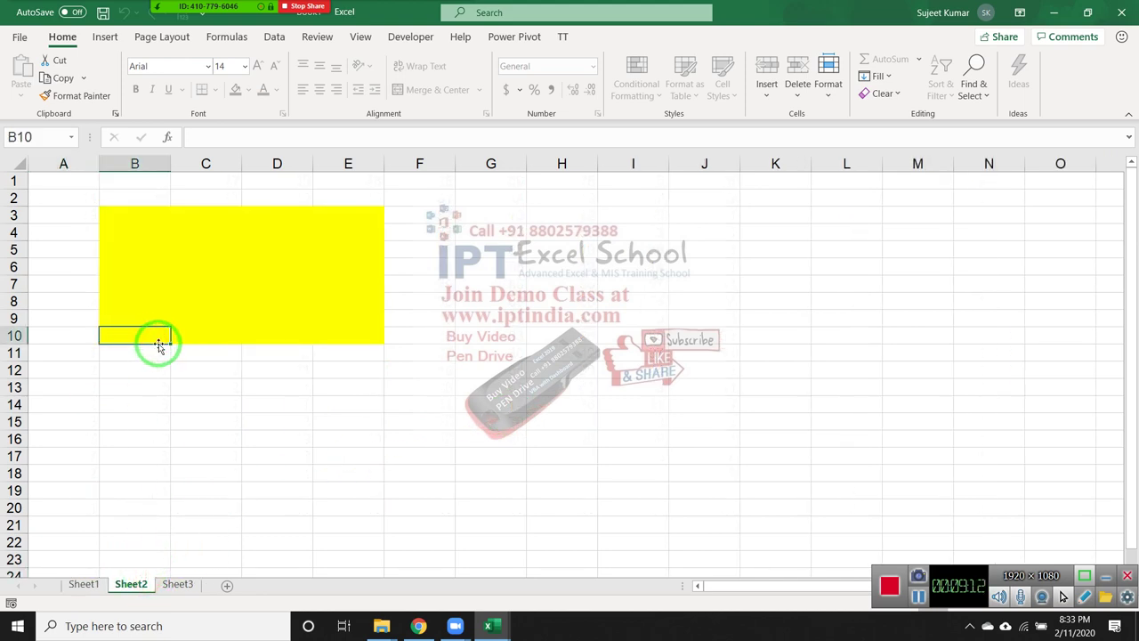
left_click(462, 406)
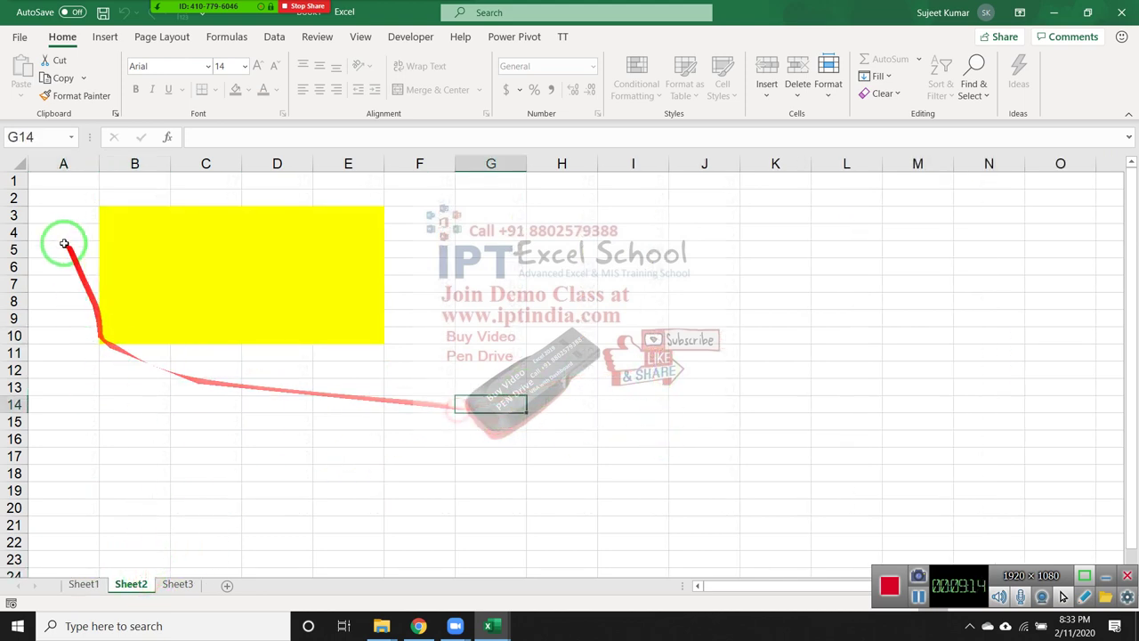
left_click_drag(119, 206, 377, 334)
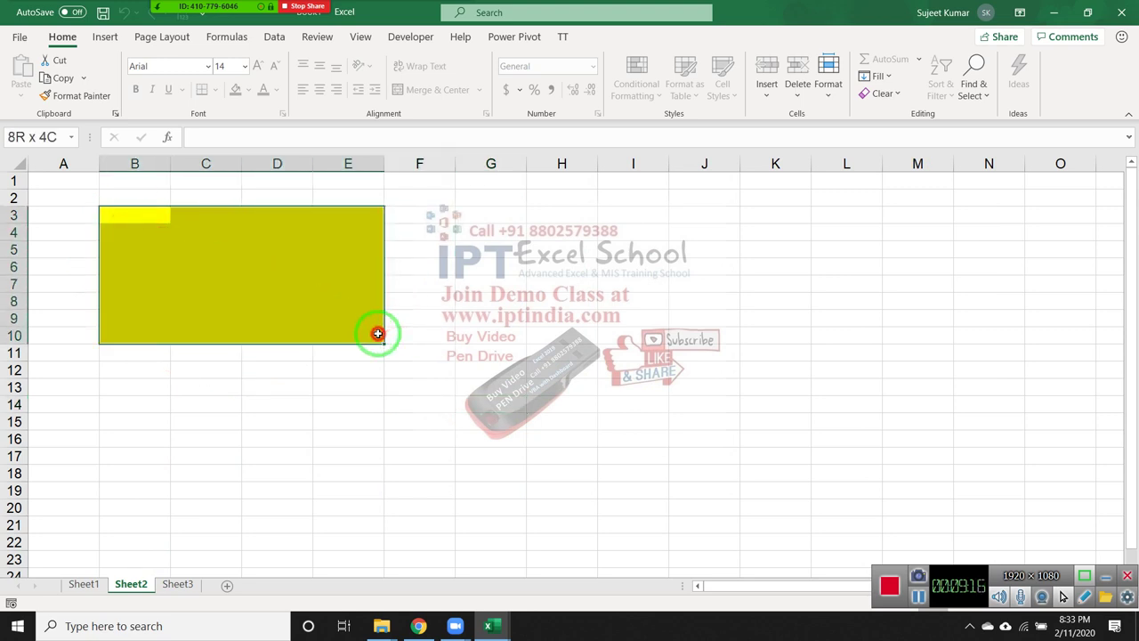
left_click(345, 367)
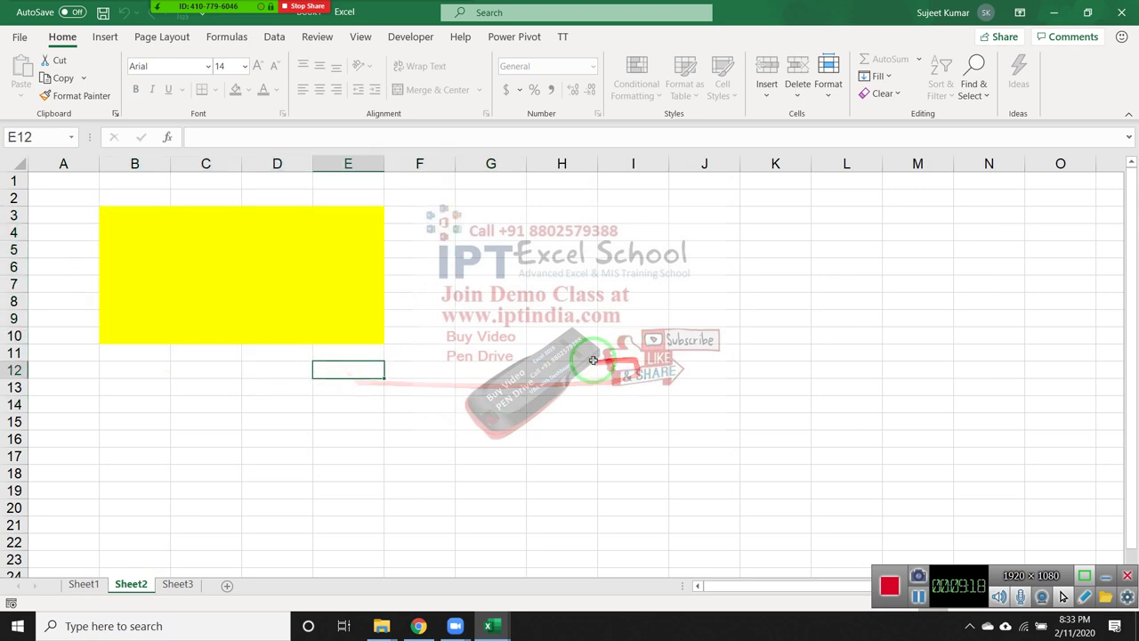
left_click(580, 316)
left_click(303, 185)
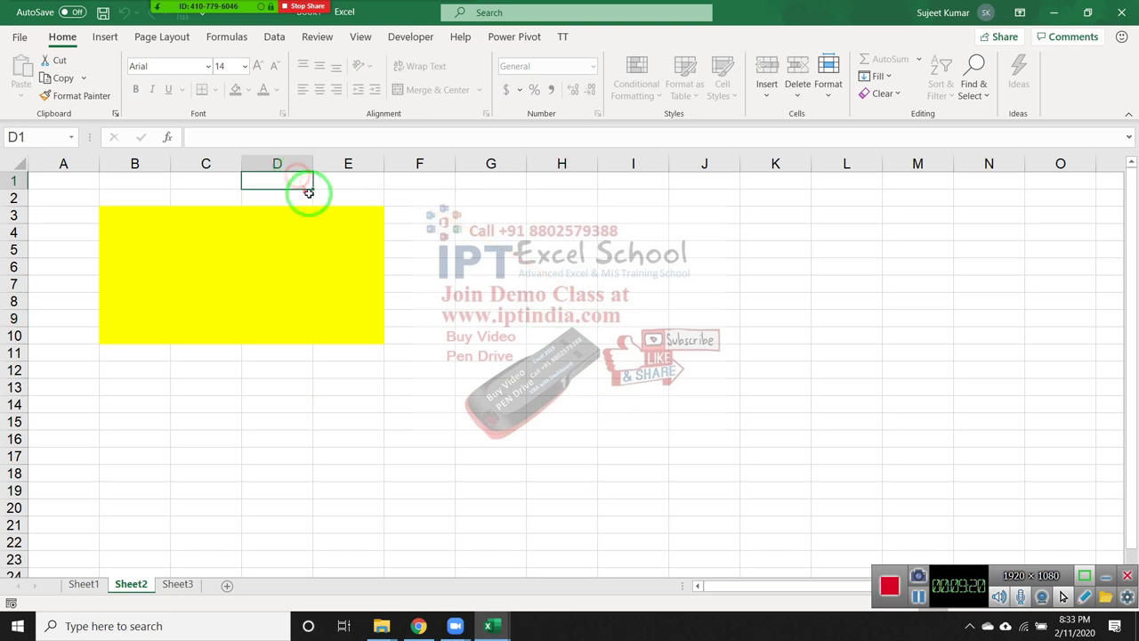
left_click(552, 266)
double_click(310, 266)
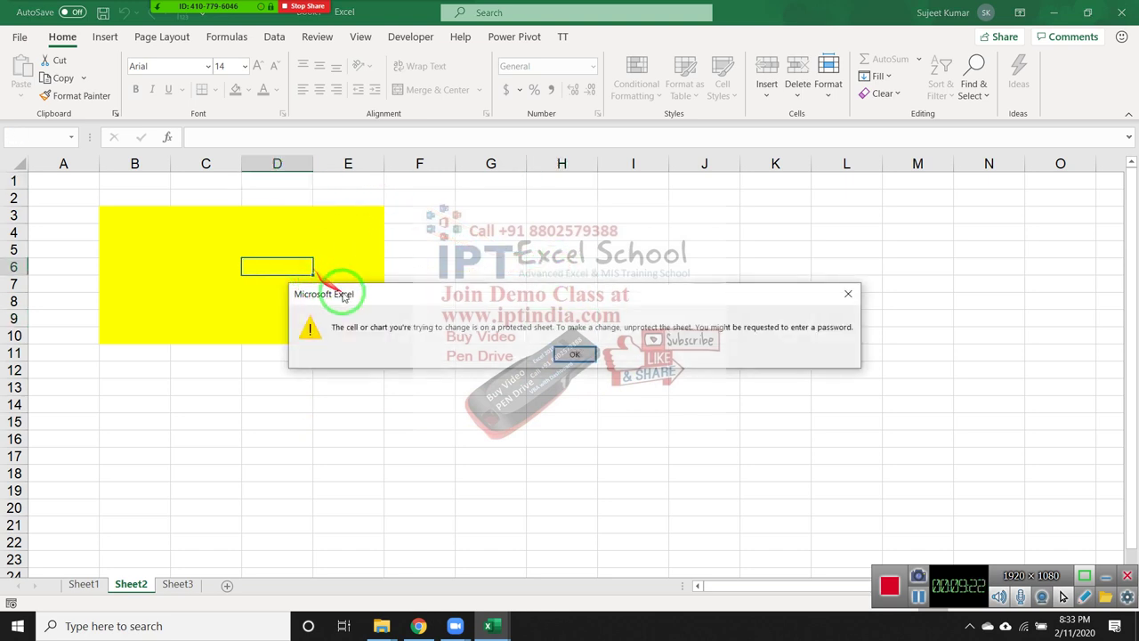
key("Return")
Step: Unprotect Sheet2 and reopen its Protect Sheet dialog, moving it aside
right_click(144, 584)
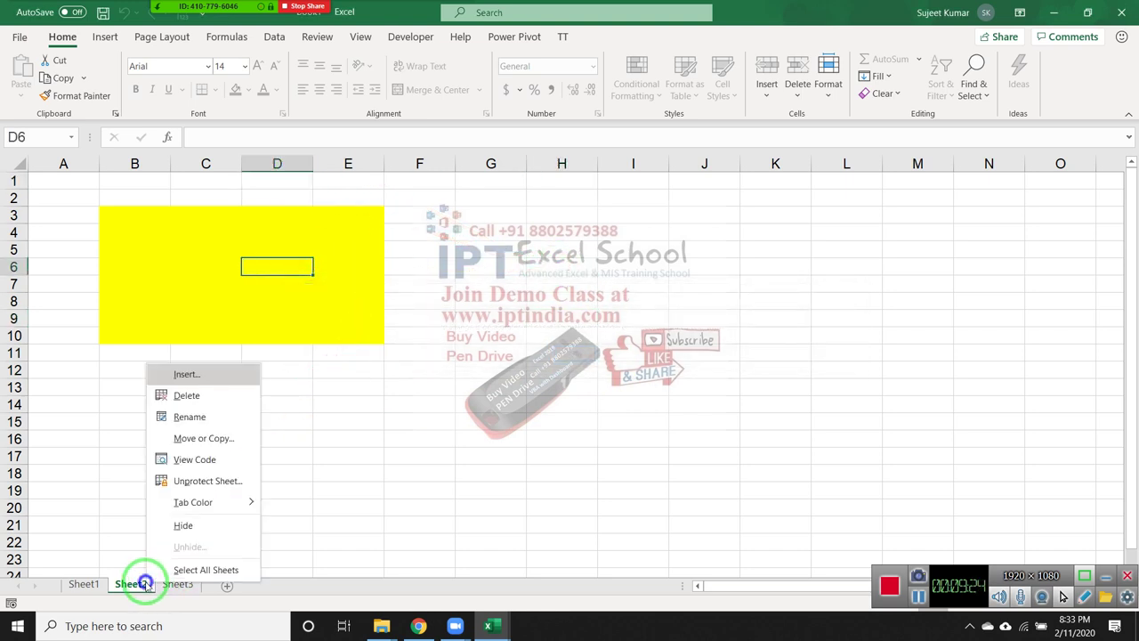
left_click(201, 479)
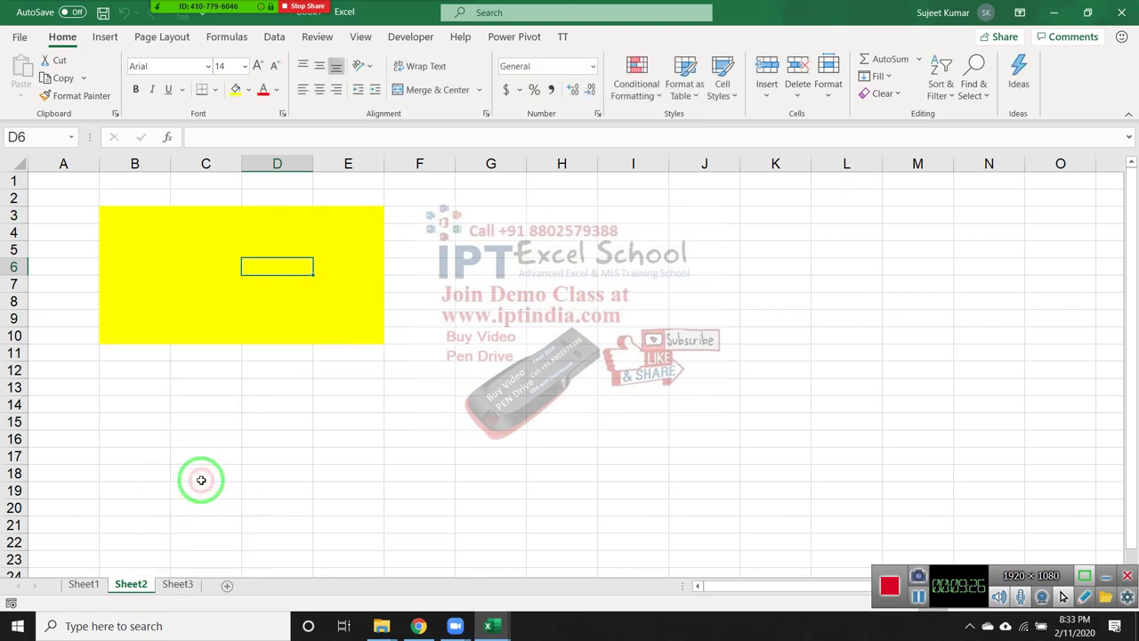
right_click(142, 585)
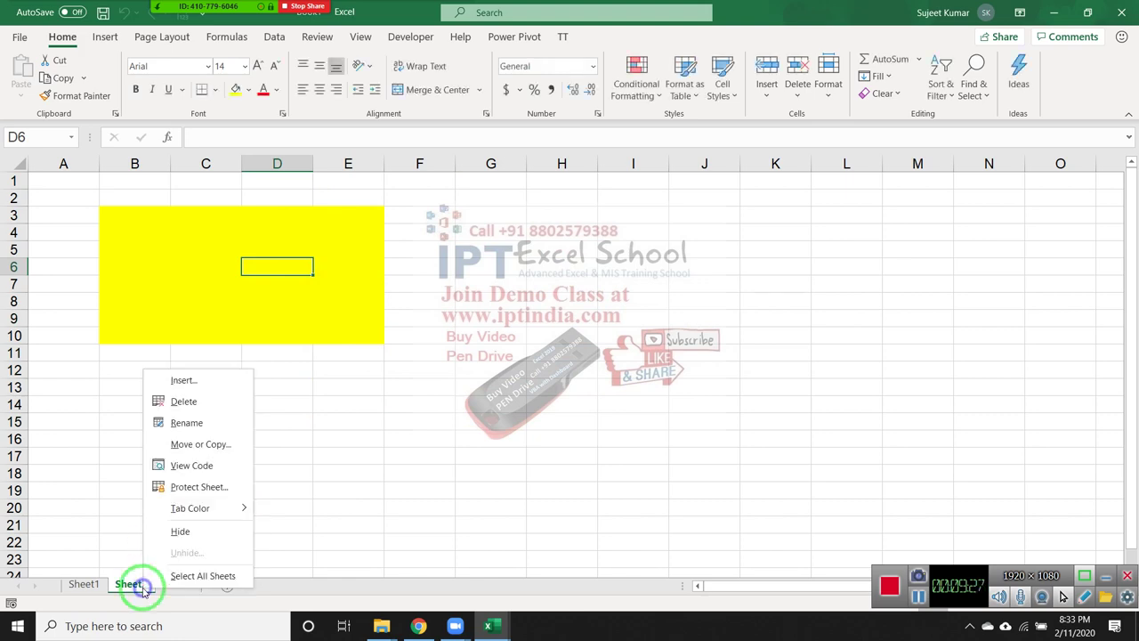
left_click(188, 489)
left_click_drag(223, 373, 807, 230)
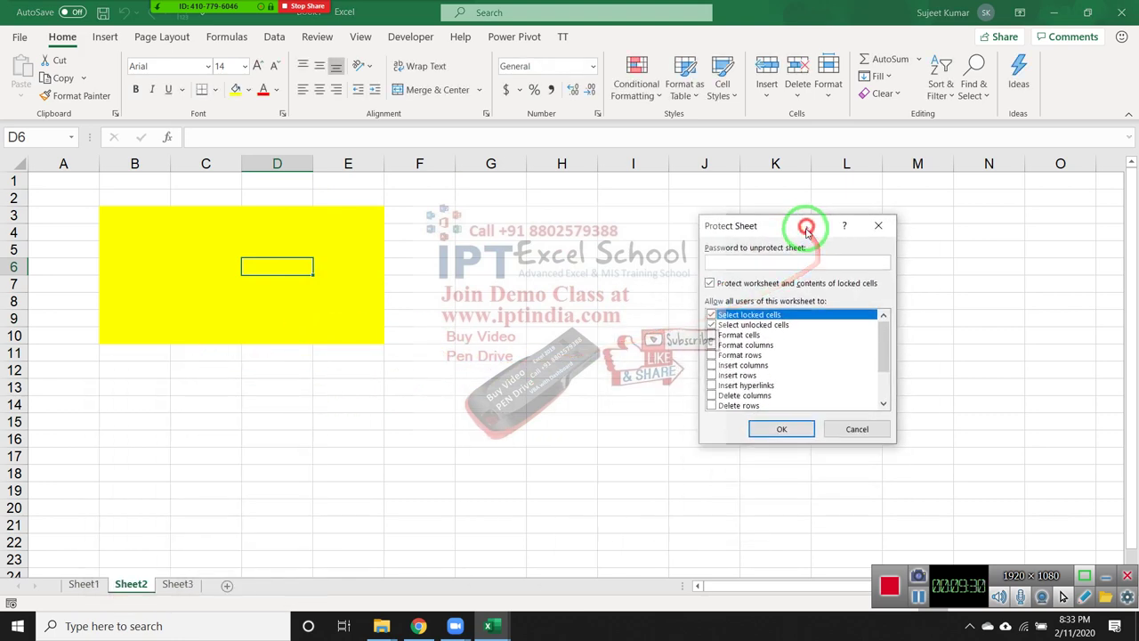
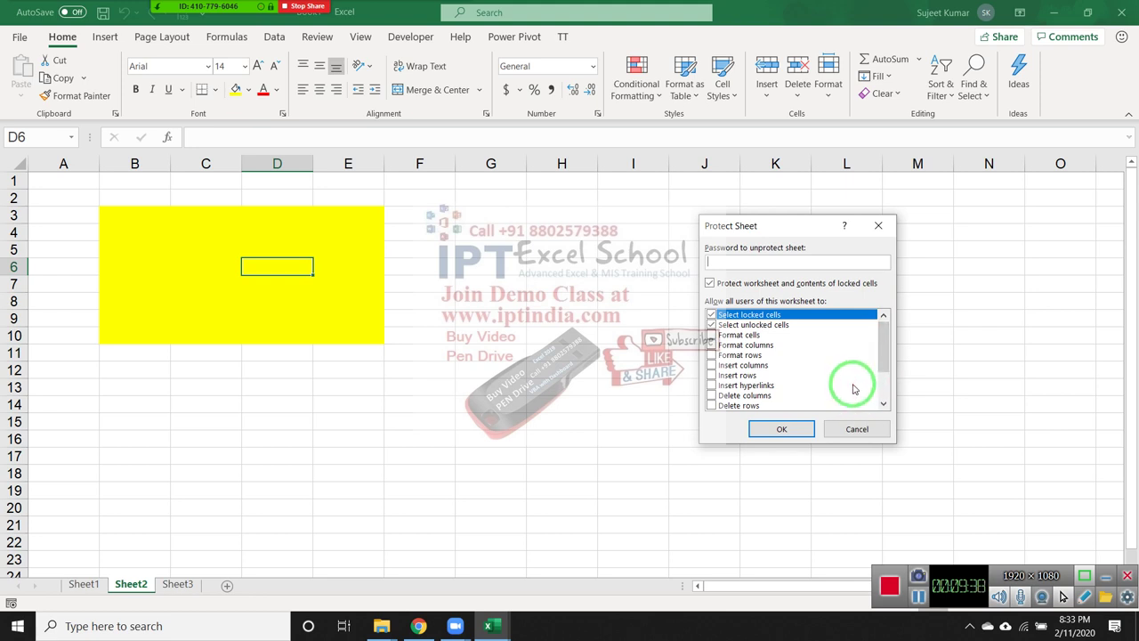
Step: Dismiss Protect Sheet and show A2's Protection tab, where Locked is checked by default
key("Escape")
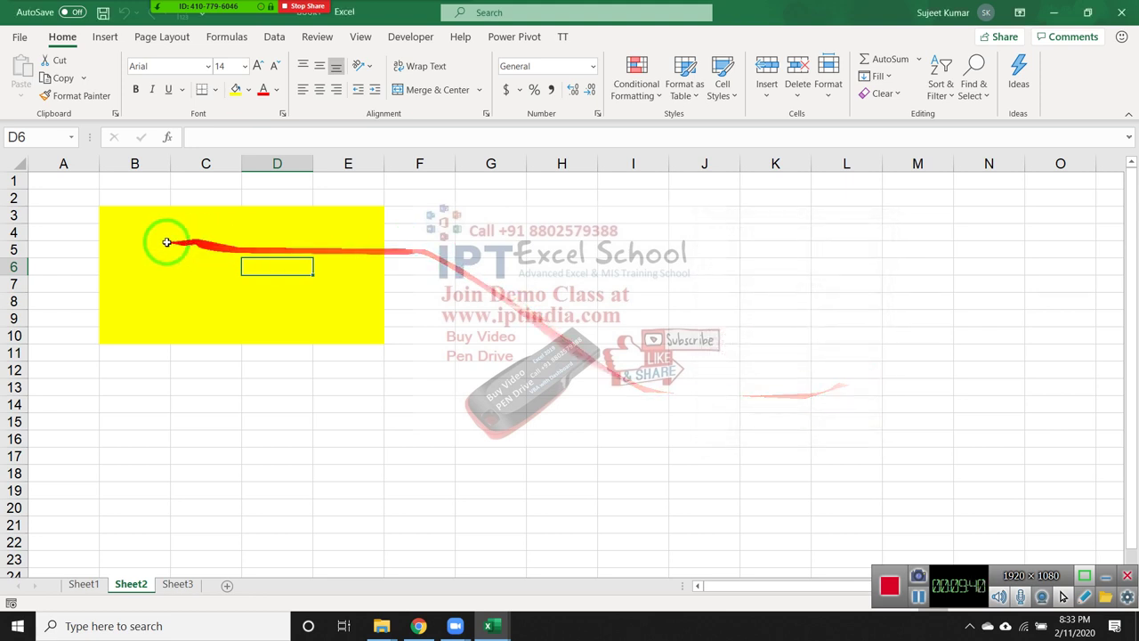
right_click(64, 203)
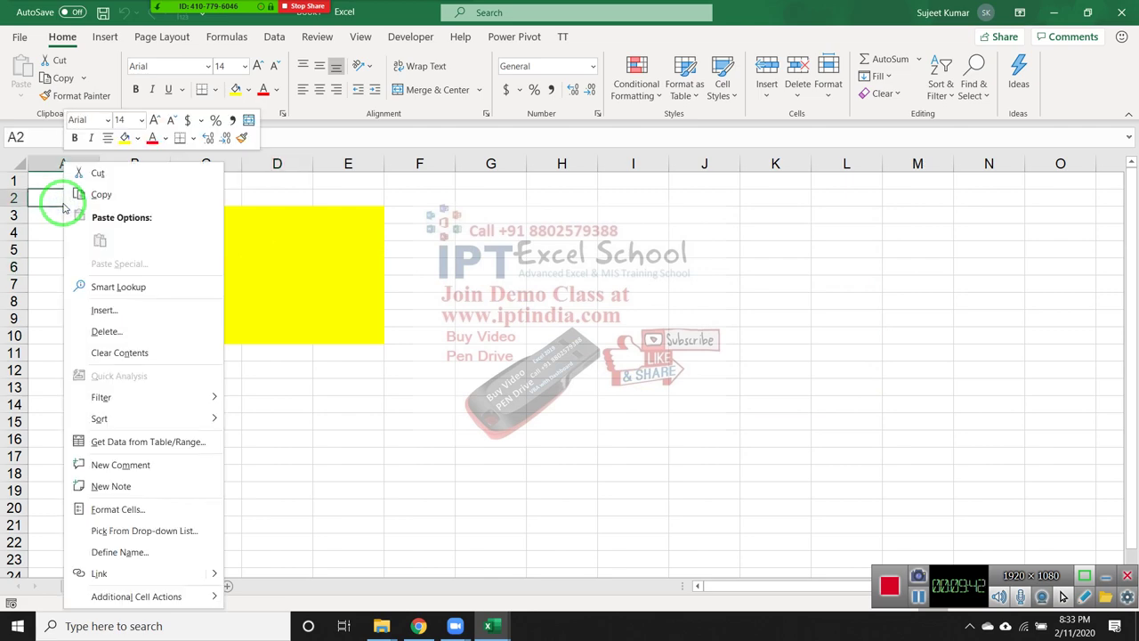
left_click(99, 508)
mouse_move(184, 245)
left_mouse_down()
mouse_move(738, 167)
mouse_move(368, 154)
left_mouse_up()
left_click(835, 195)
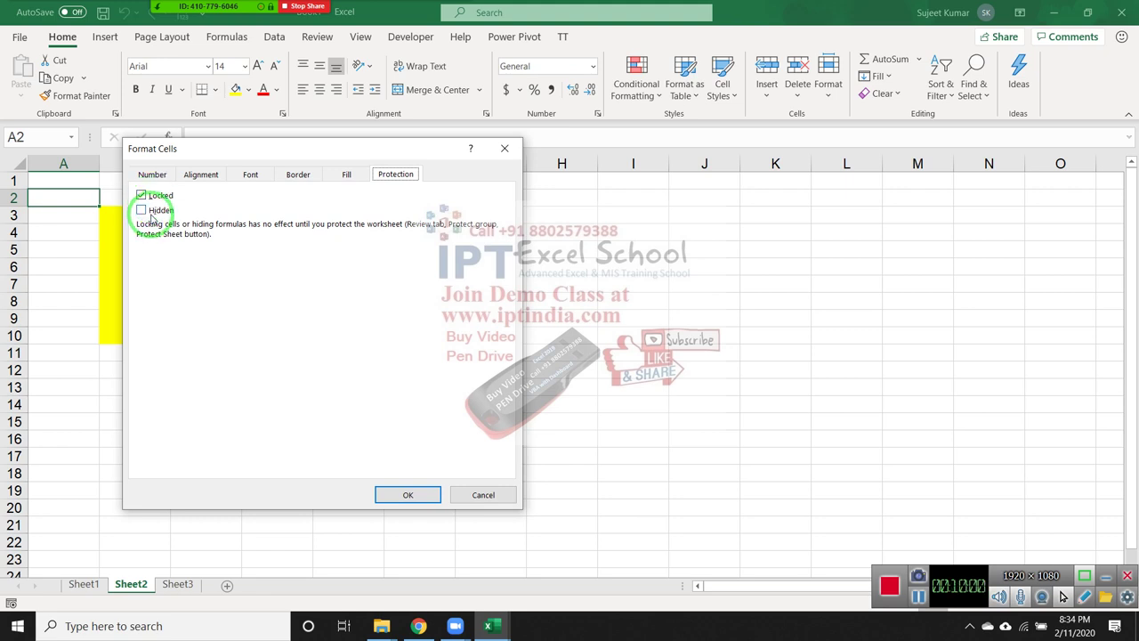
Step: Unlock the yellow block B3:E10 by clearing Locked in Format Cells
key("Escape")
left_click_drag(127, 214, 328, 329)
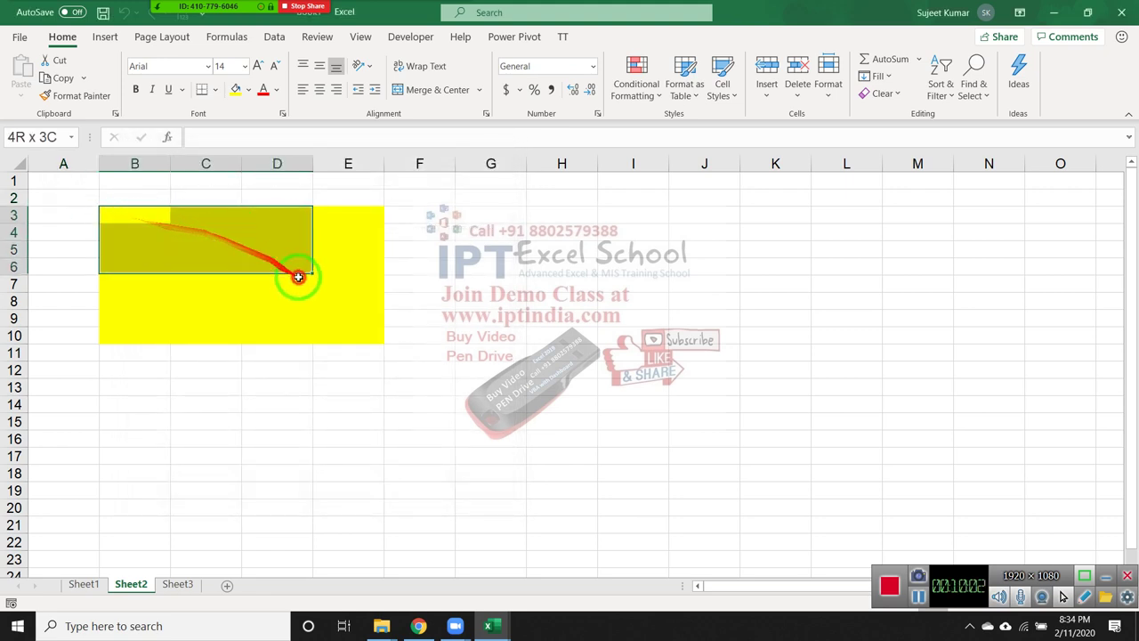
right_click(318, 313)
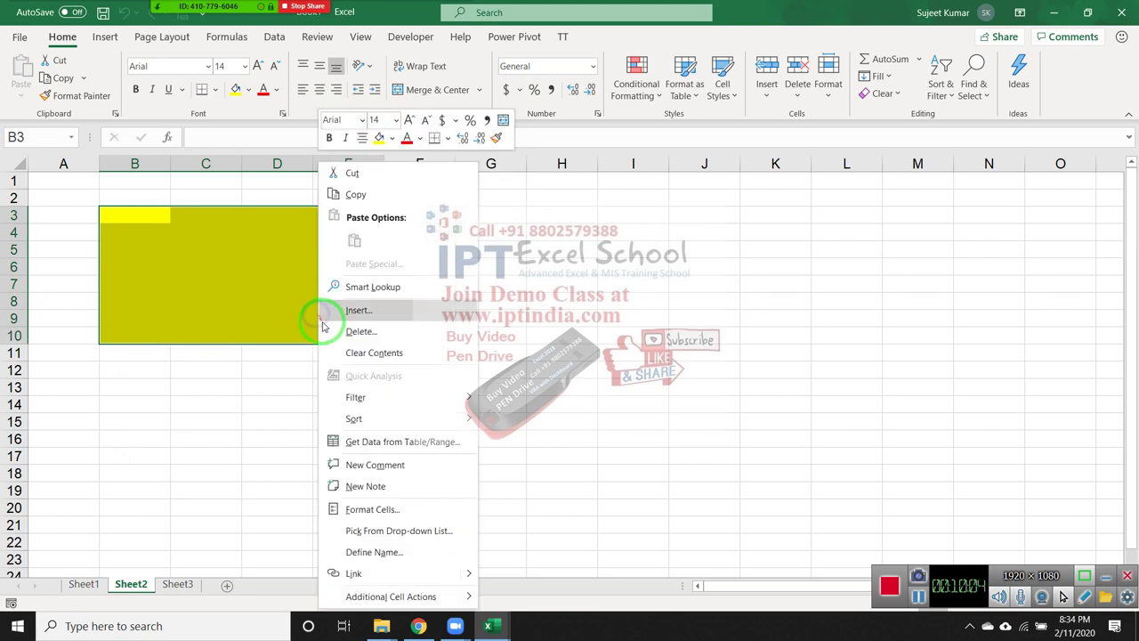
left_click(376, 519)
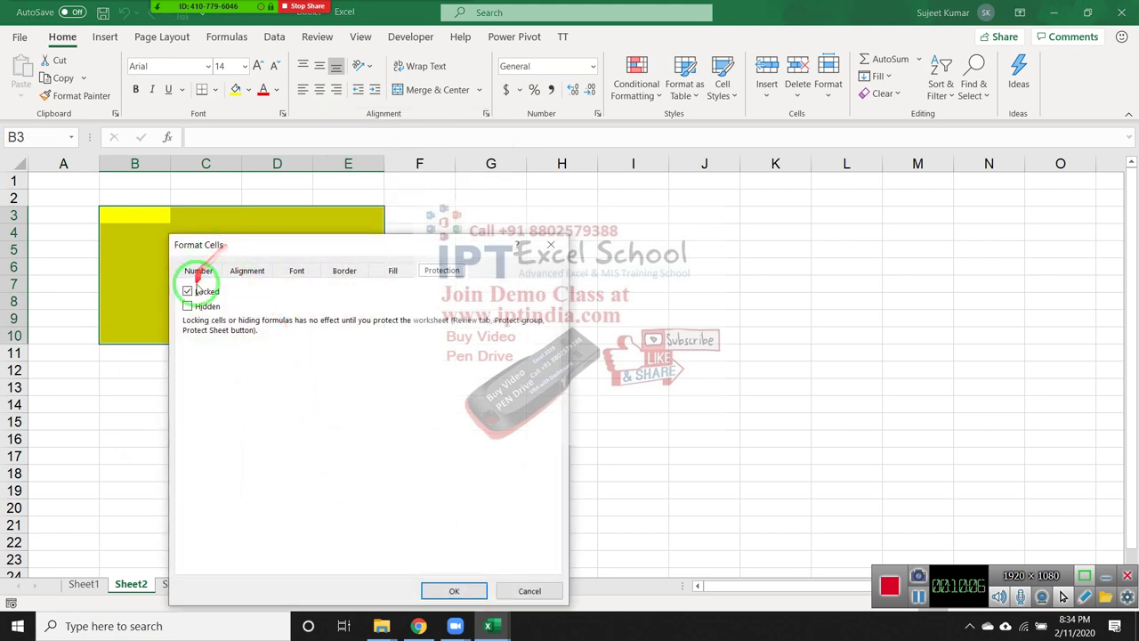
left_click(188, 291)
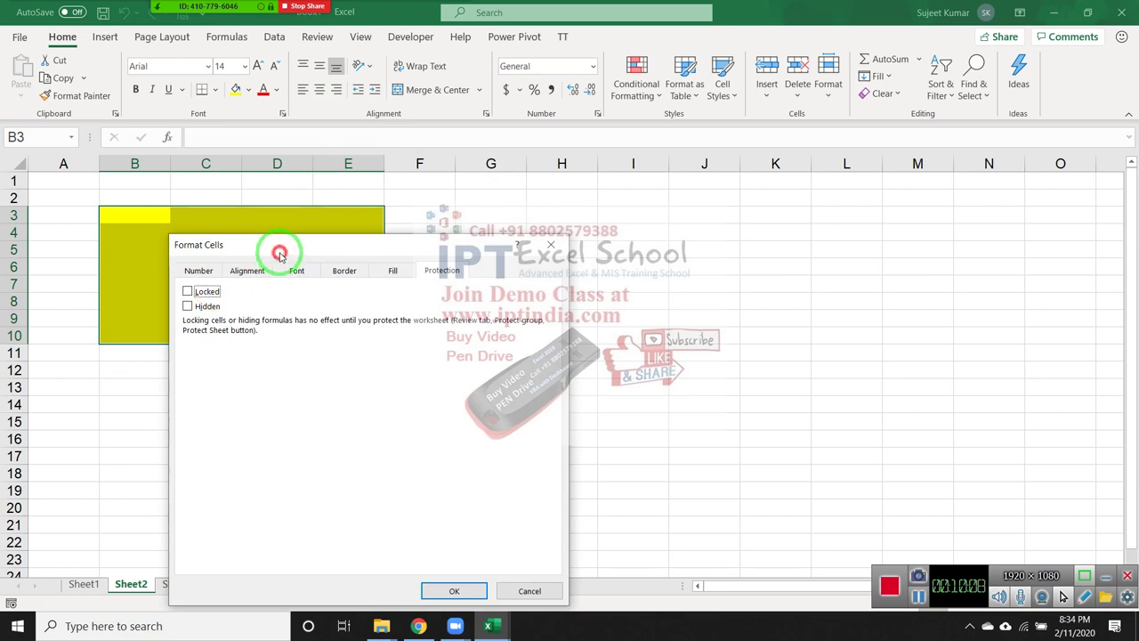
left_click_drag(278, 251, 223, 178)
left_click(399, 516)
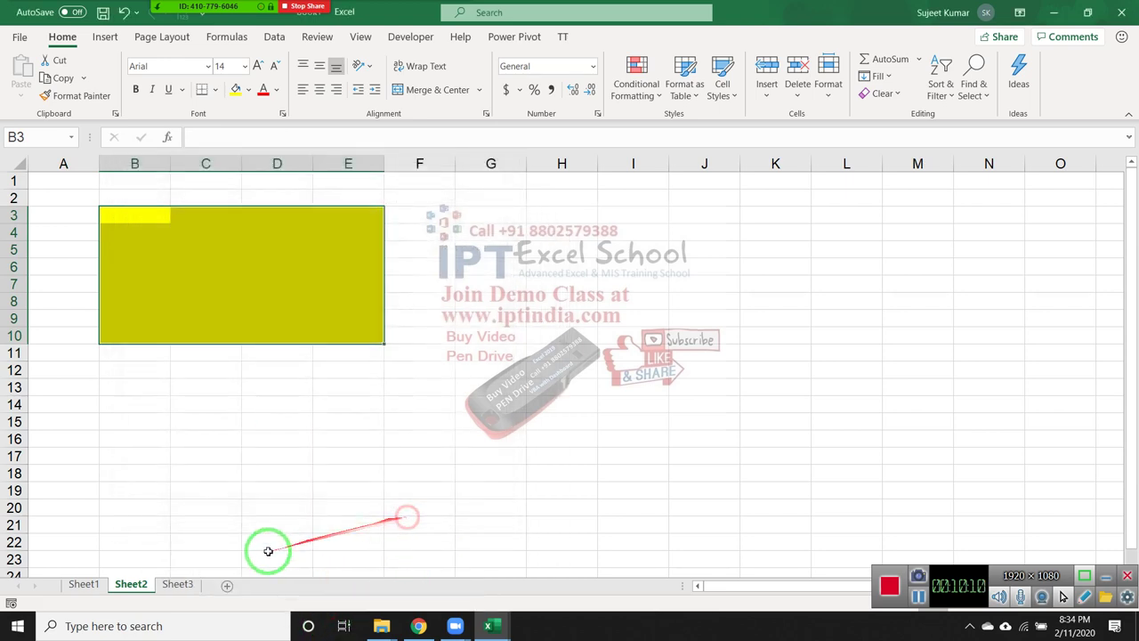
Step: Protect Sheet2, entering and confirming a password
left_click(191, 505)
right_click(130, 584)
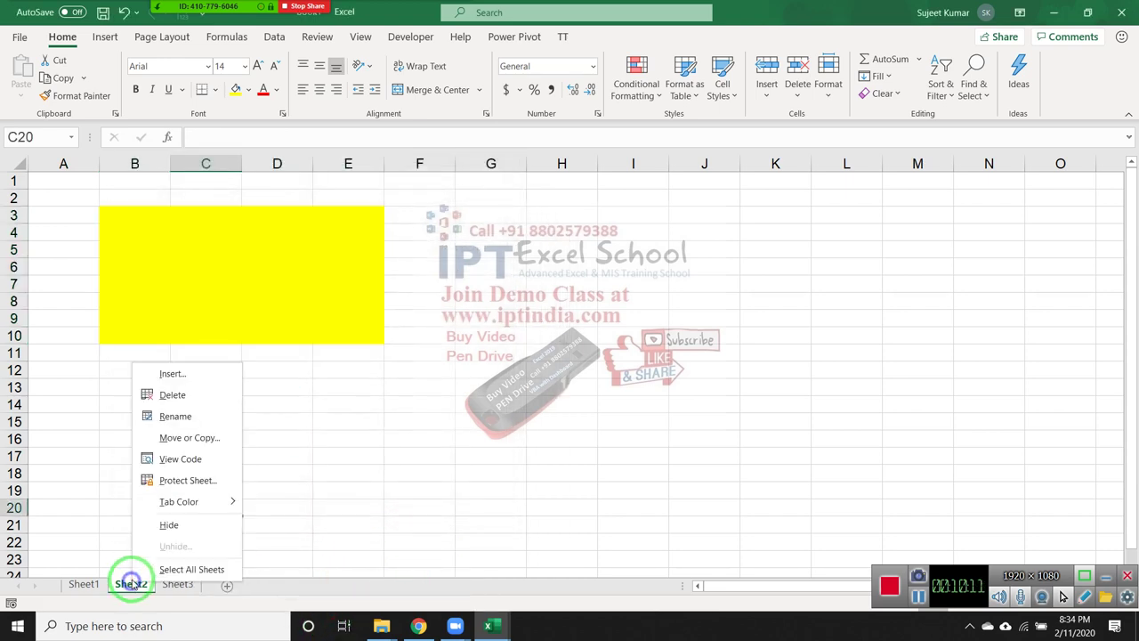
left_click(181, 485)
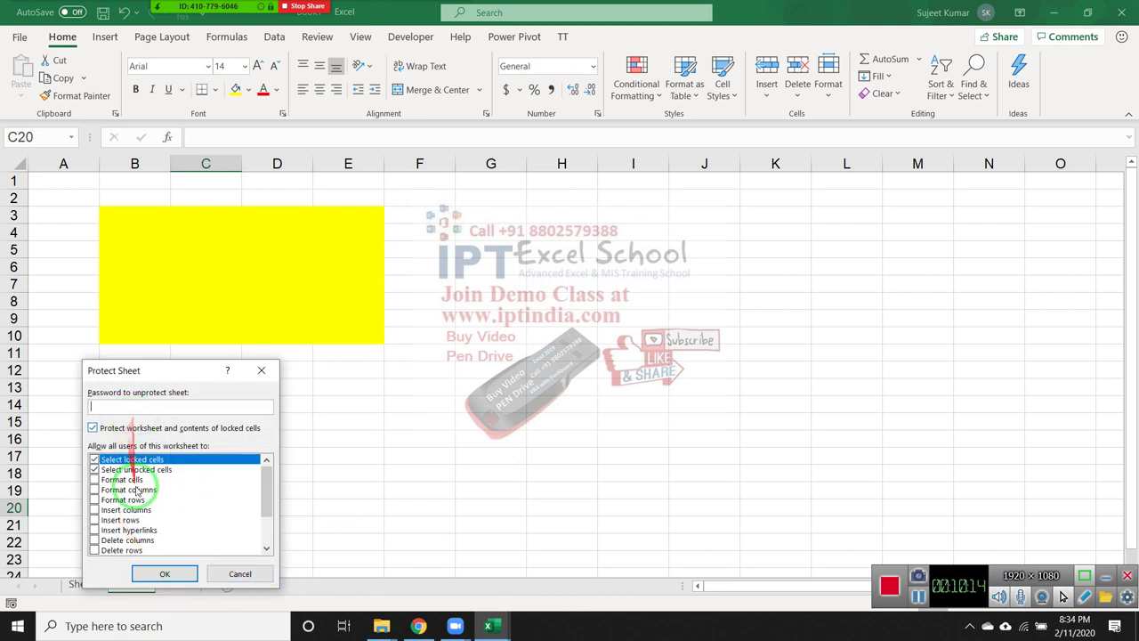
key("Return")
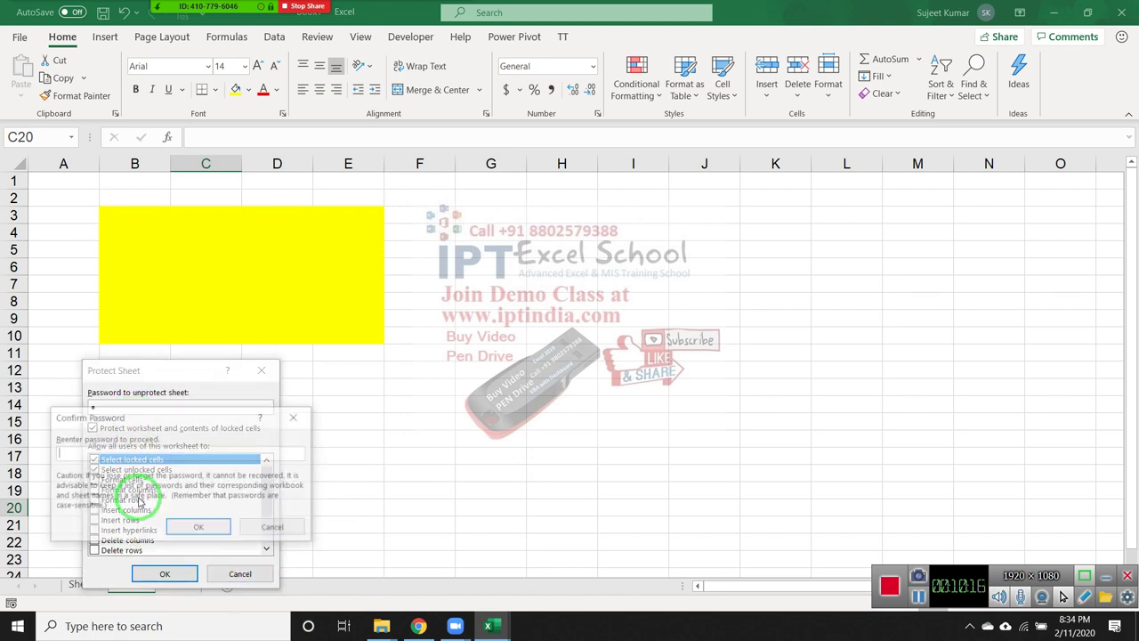
type("1")
key("Return")
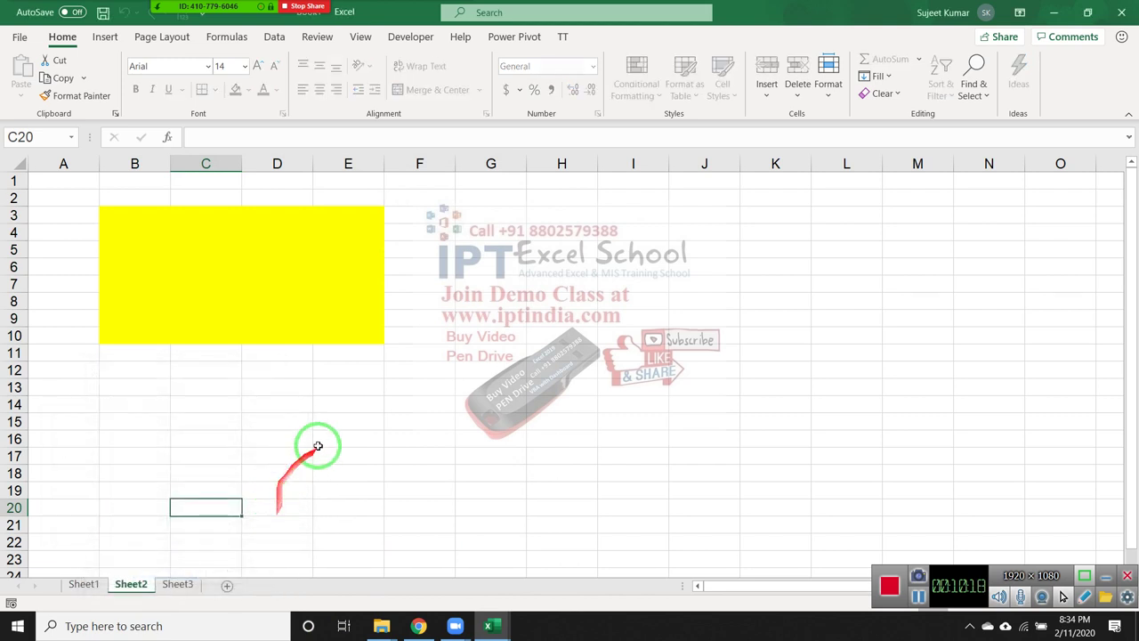
Step: Confirm locked E16 refuses edits, then enter sdf, d, sd, d into D8, D5, C7, E8
double_click(347, 439)
left_click(574, 354)
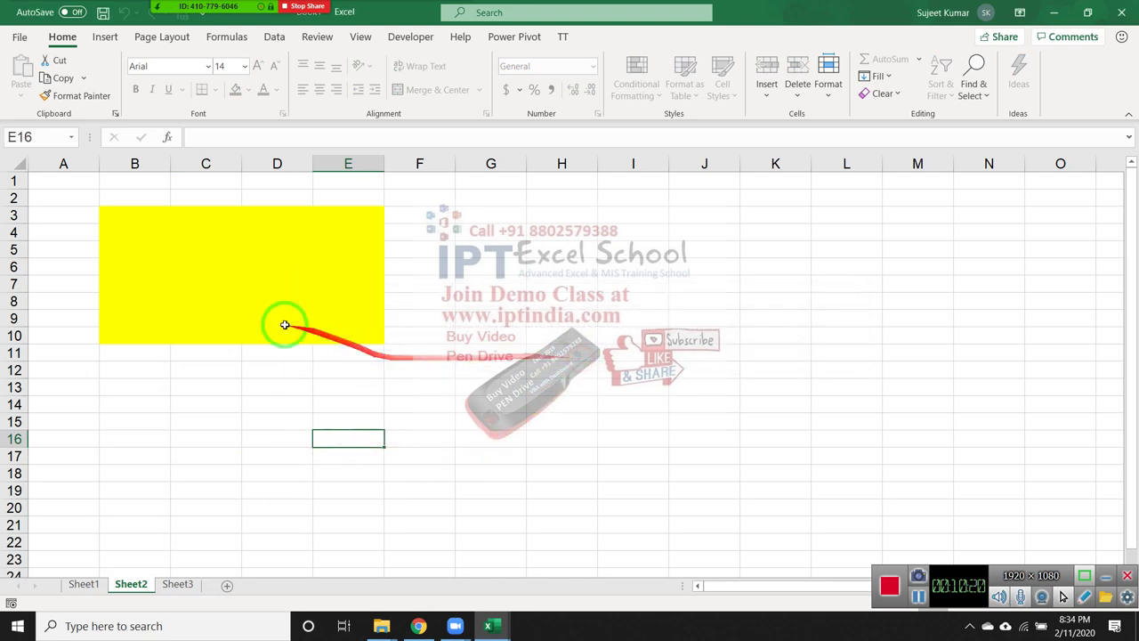
left_click(277, 300)
type("sdf")
left_click(269, 251)
type("d")
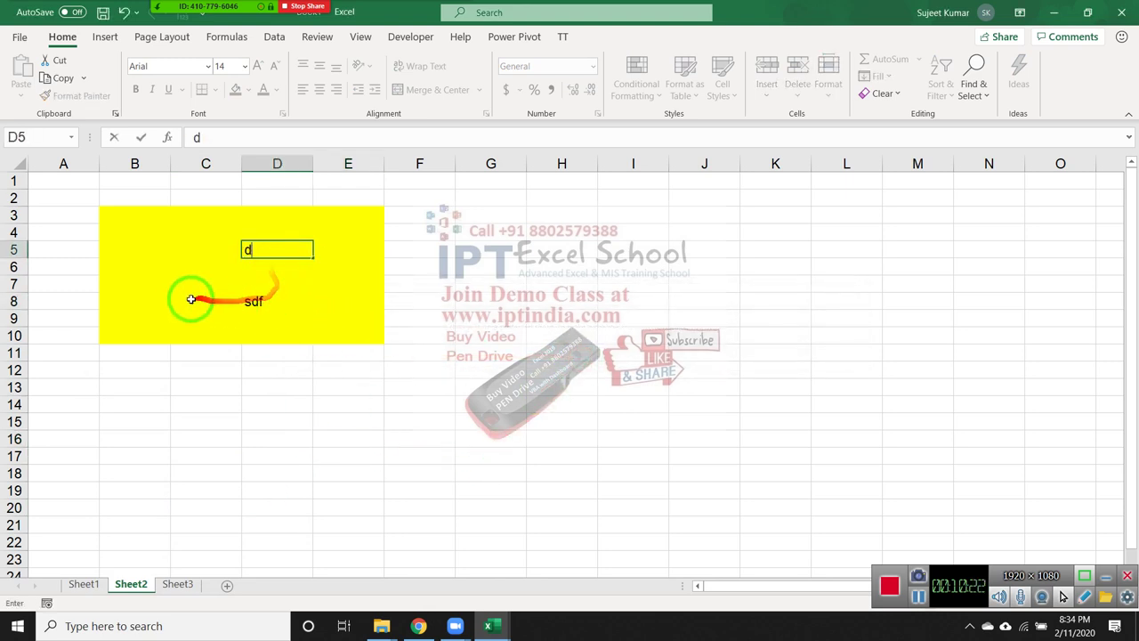
left_click(180, 285)
type("sd")
left_click(338, 306)
type("d")
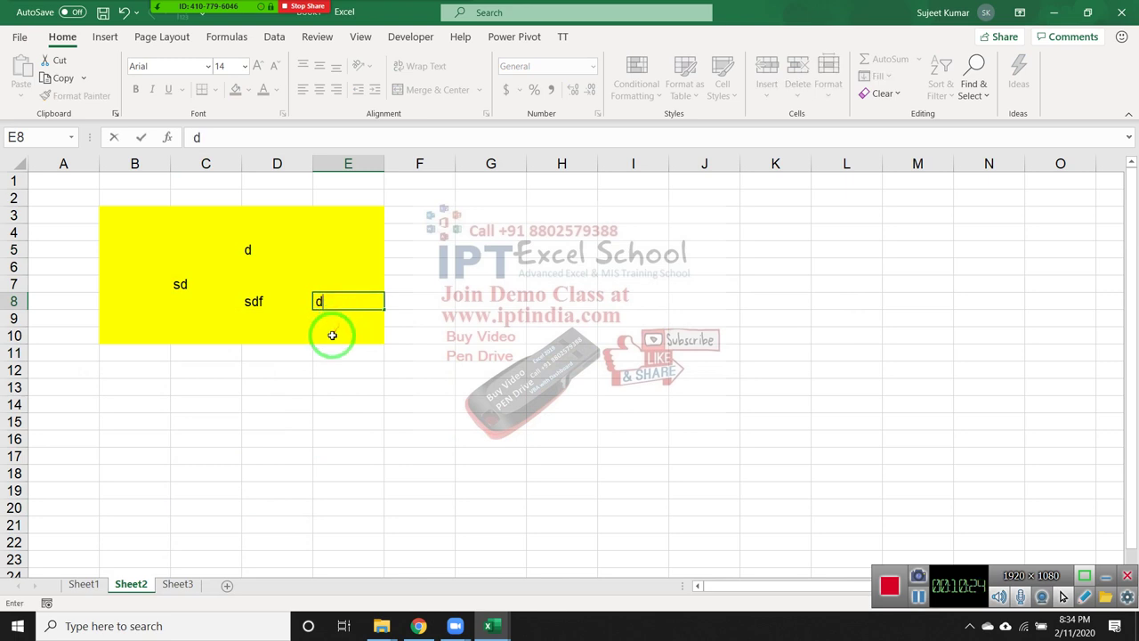
left_click(331, 333)
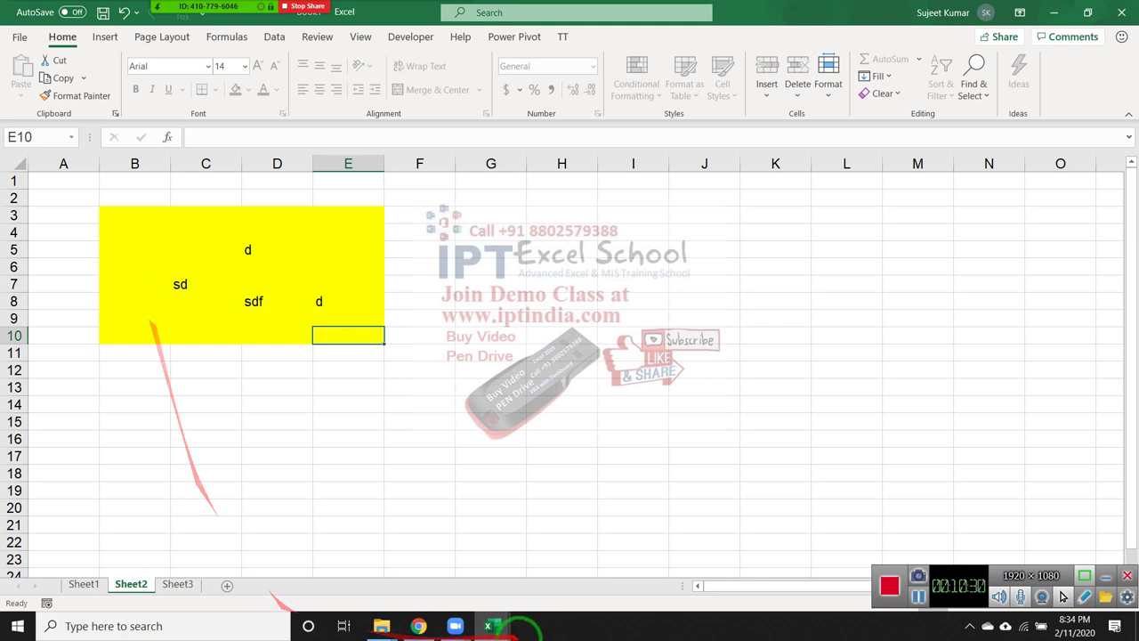
Step: Select D4, then open and close the meeting participants list
mouse_move(406, 614)
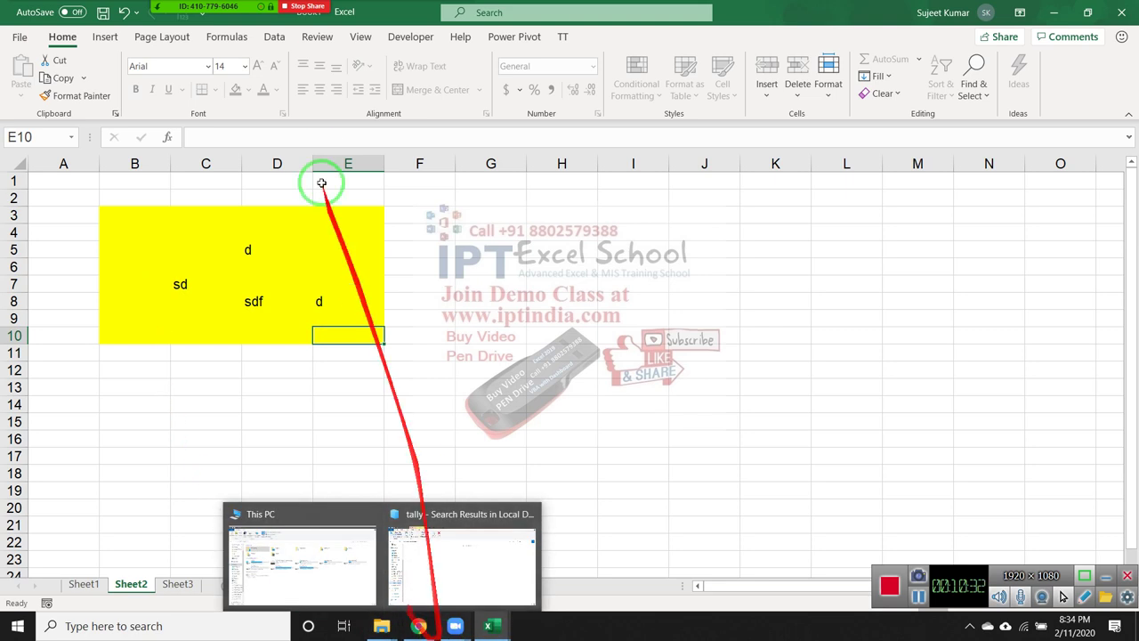
left_click(285, 228)
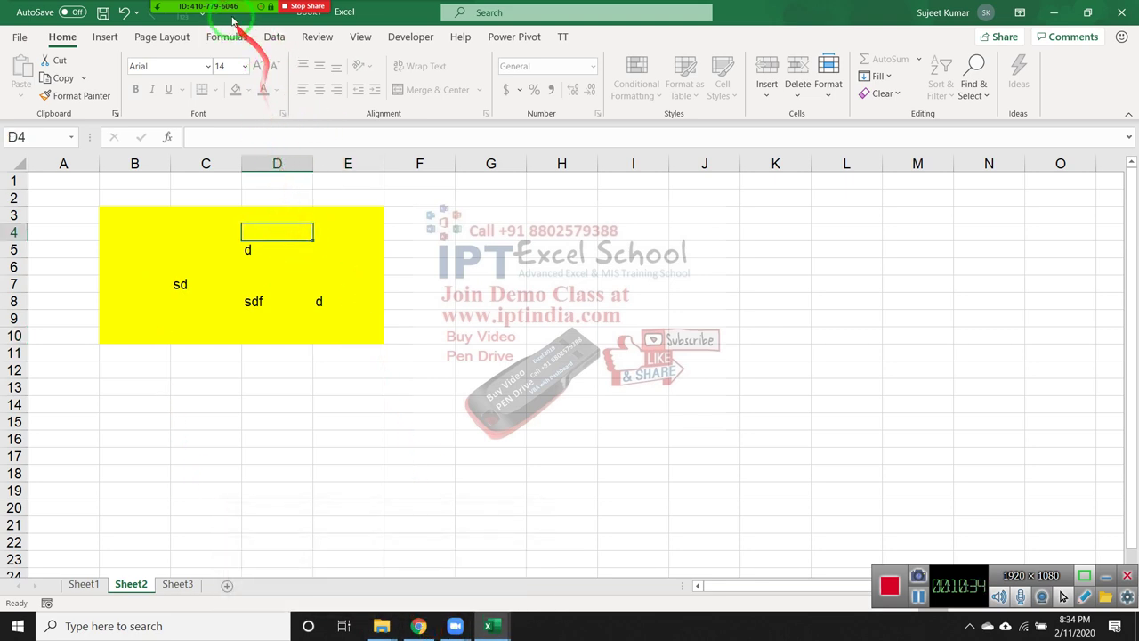
left_click(187, 11)
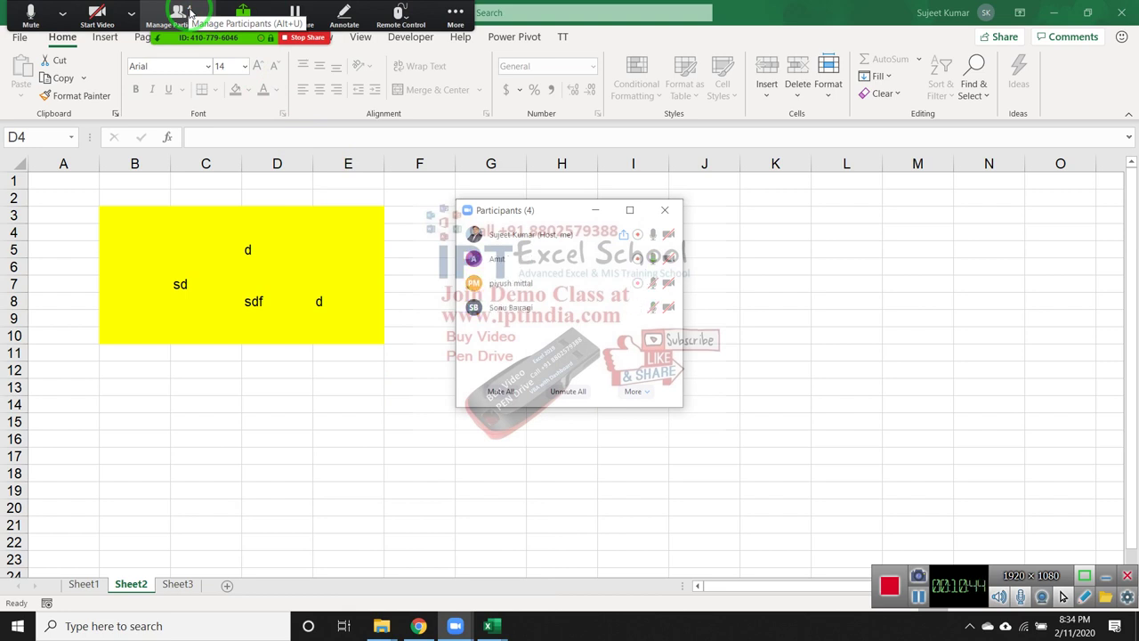
left_click(665, 210)
Step: Switch to Sheet3 and give cells C5:E10 a red fill
left_click(178, 584)
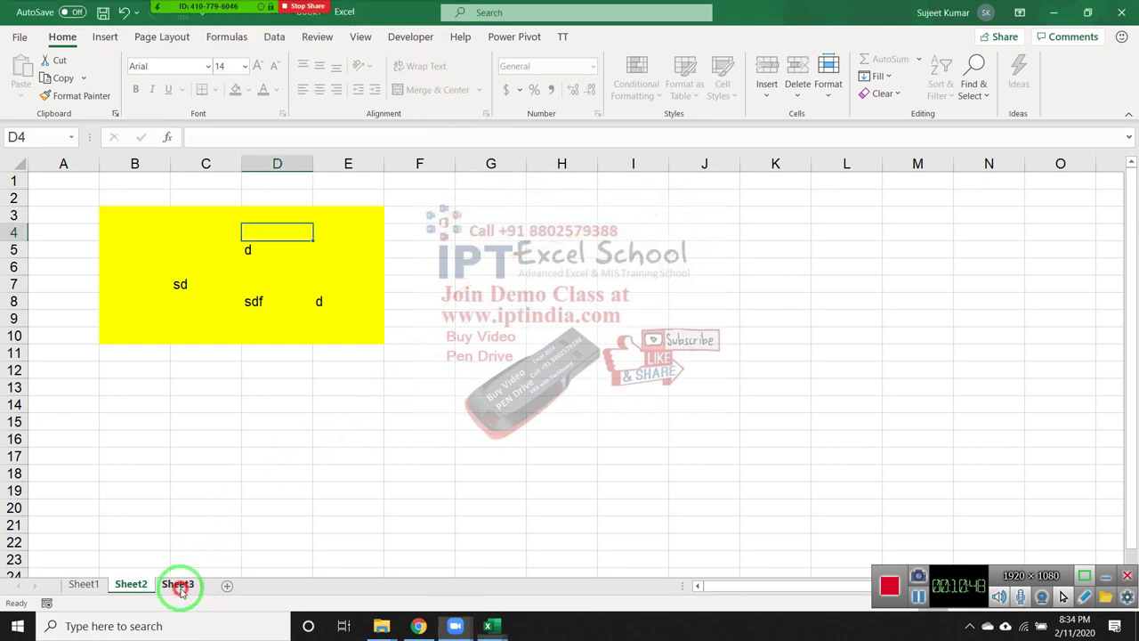
left_click(179, 583)
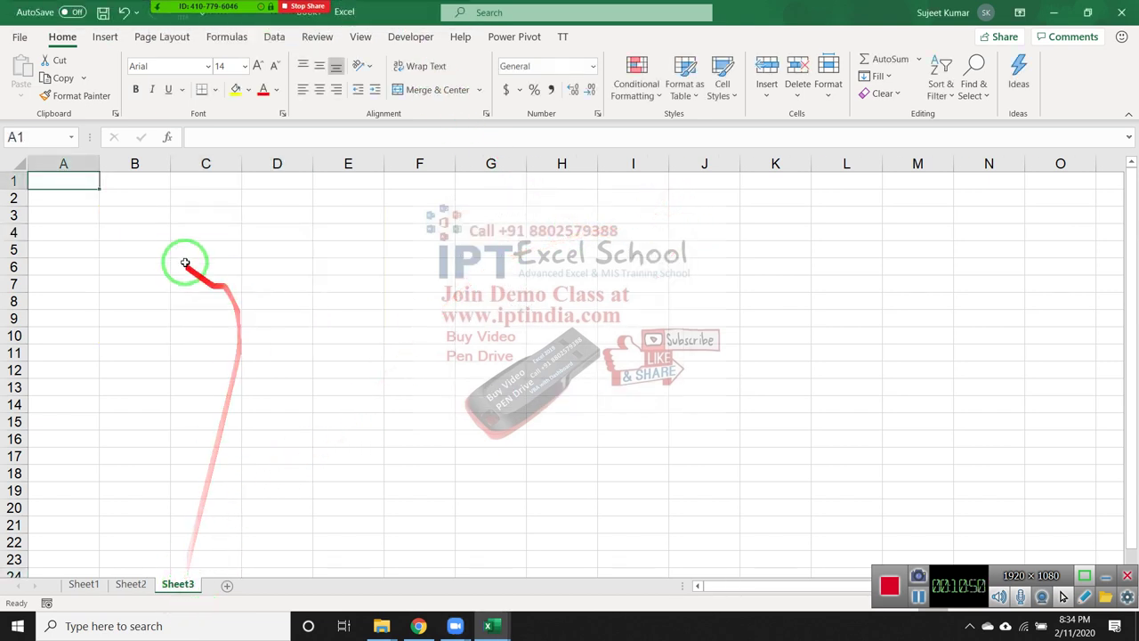
mouse_move(178, 254)
left_mouse_down()
mouse_move(247, 322)
mouse_move(364, 333)
left_mouse_up()
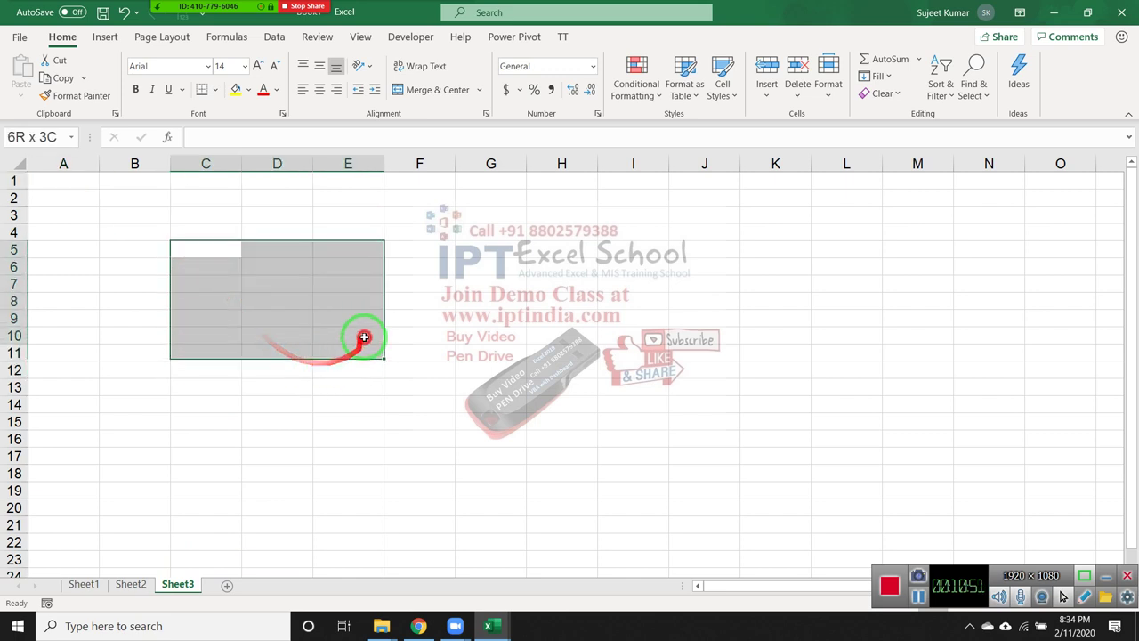
left_click(247, 93)
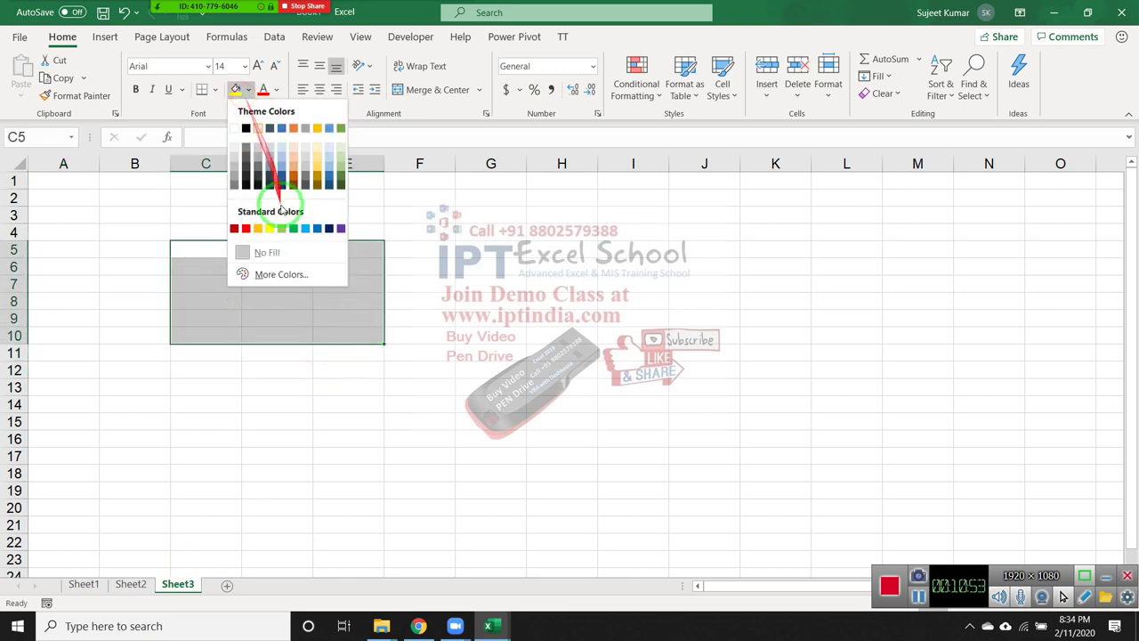
left_click(238, 226)
left_click(285, 270)
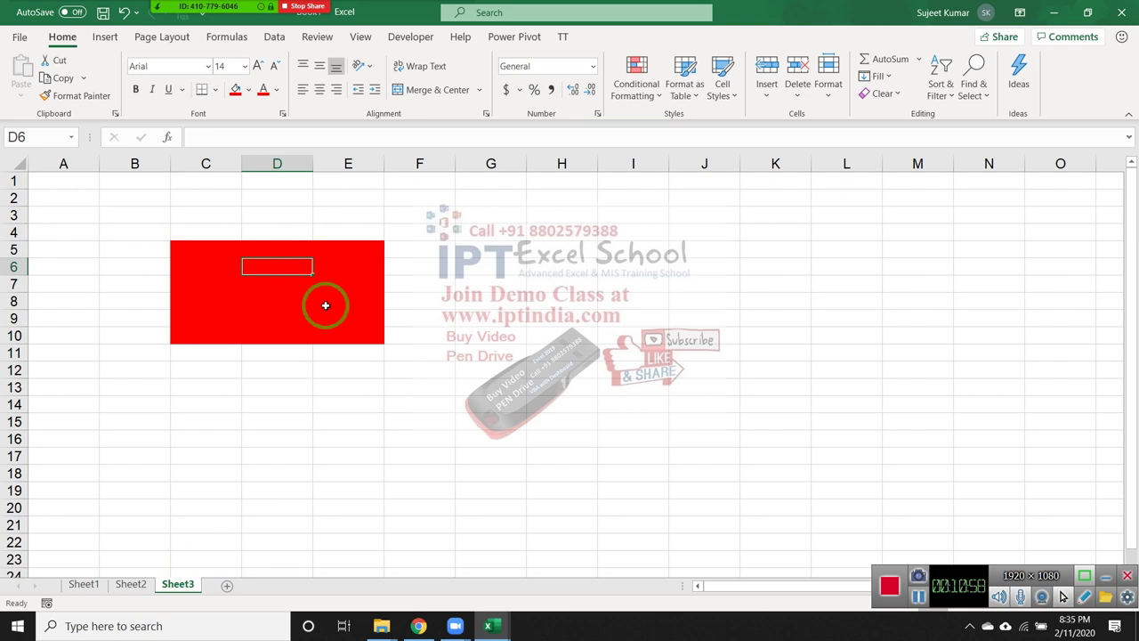
mouse_move(172, 250)
left_mouse_down()
mouse_move(319, 301)
mouse_move(378, 336)
left_mouse_up()
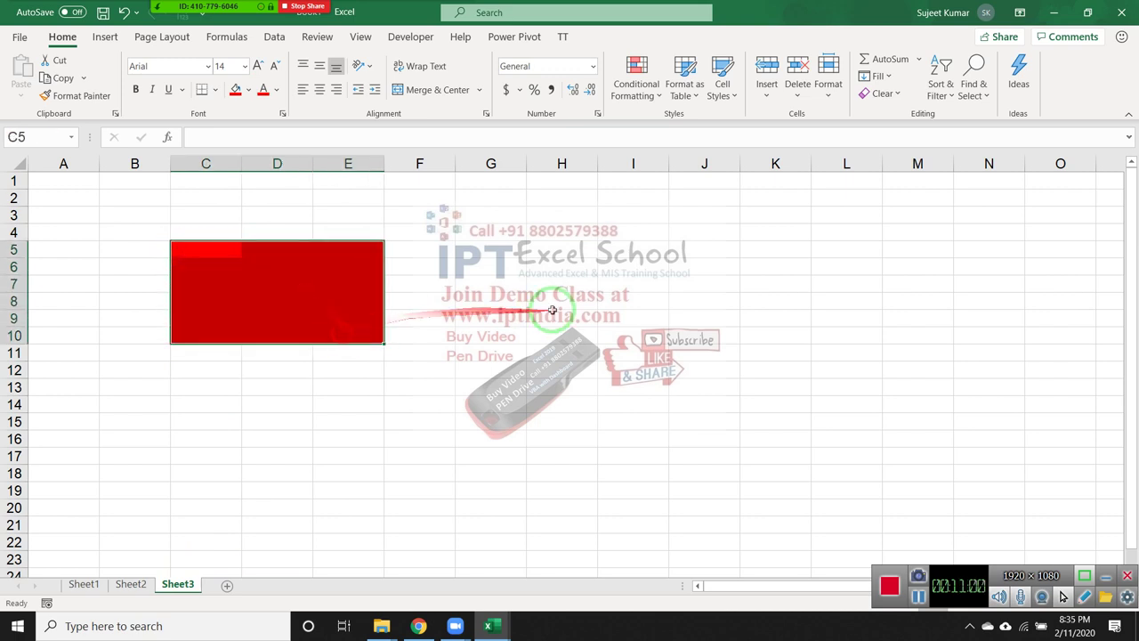
left_click(554, 318)
left_click(383, 223)
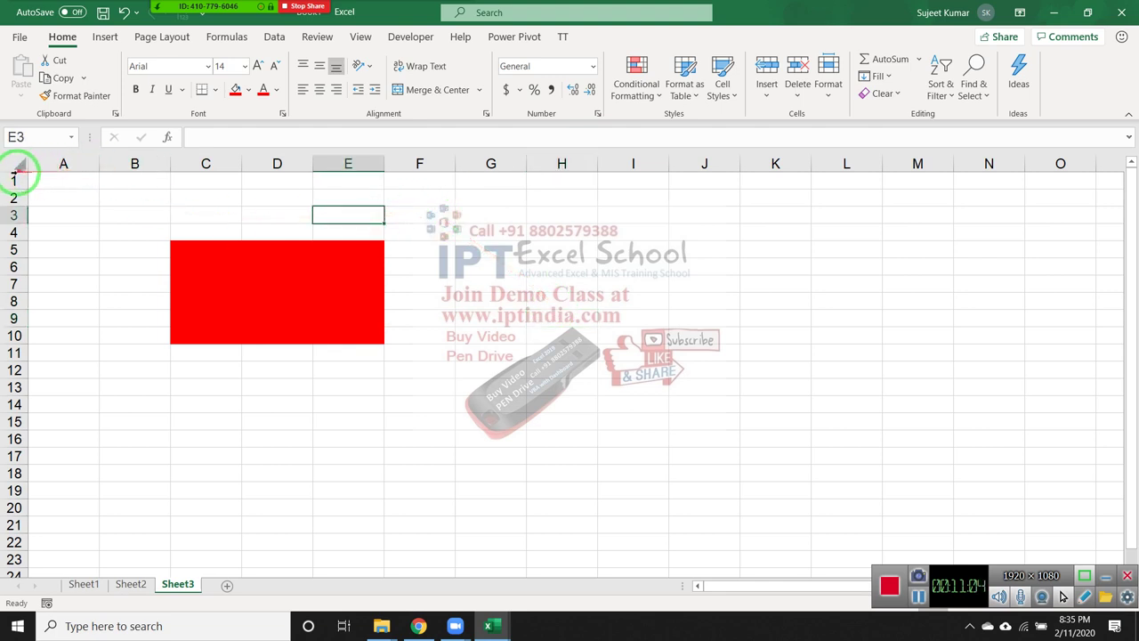
Step: Clear Locked for all Sheet3 cells via Format Cells, then select the red block from C5
left_click(19, 165)
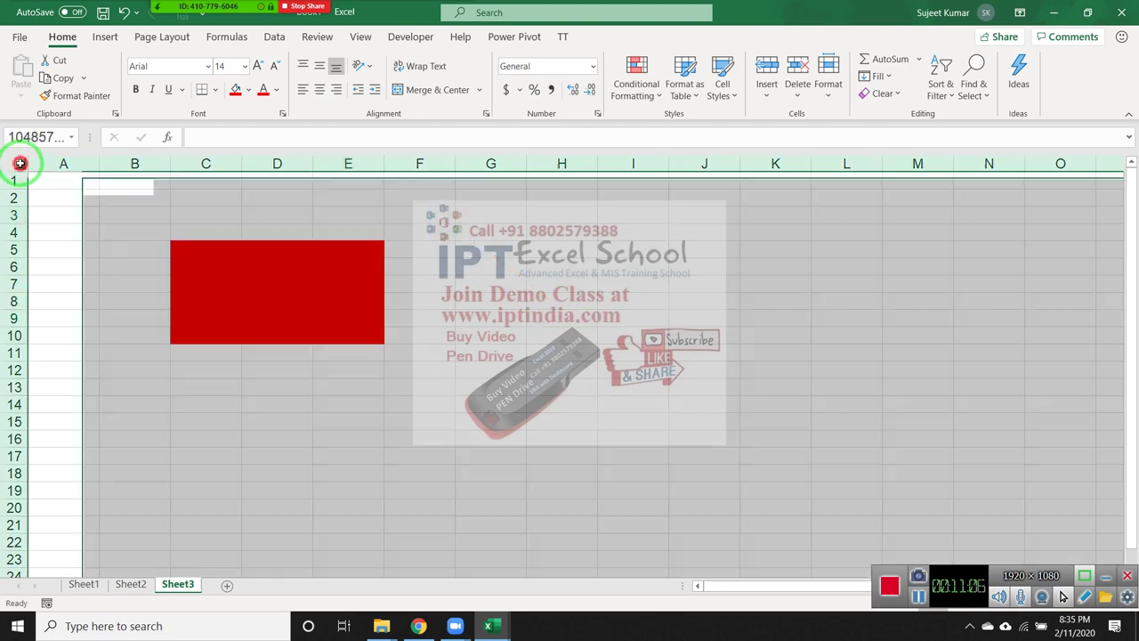
right_click(158, 209)
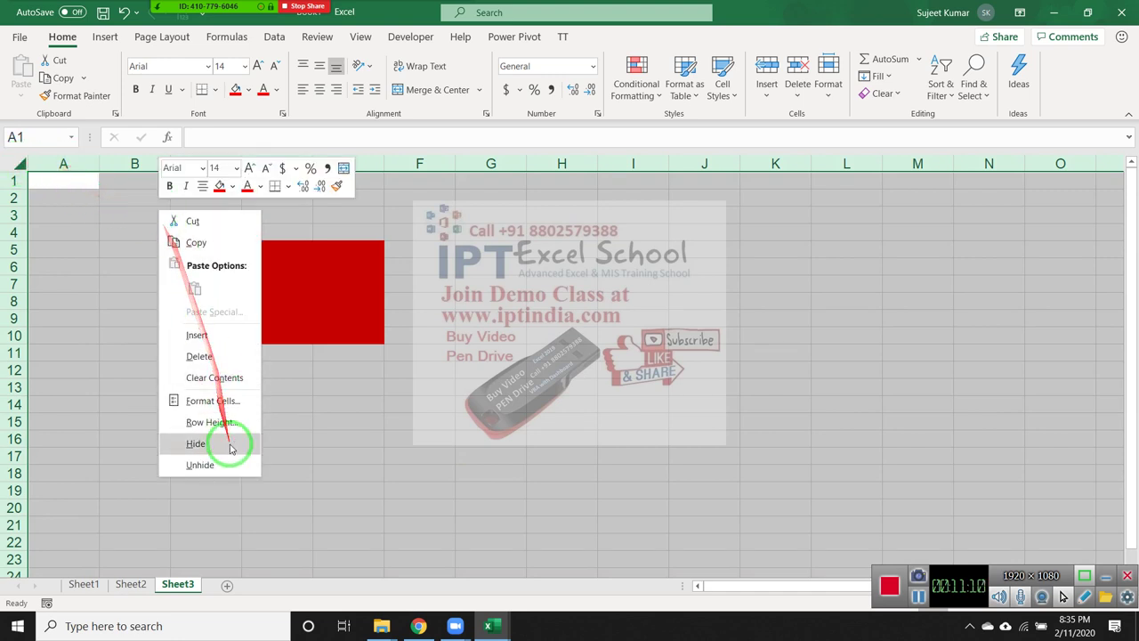
left_click(211, 400)
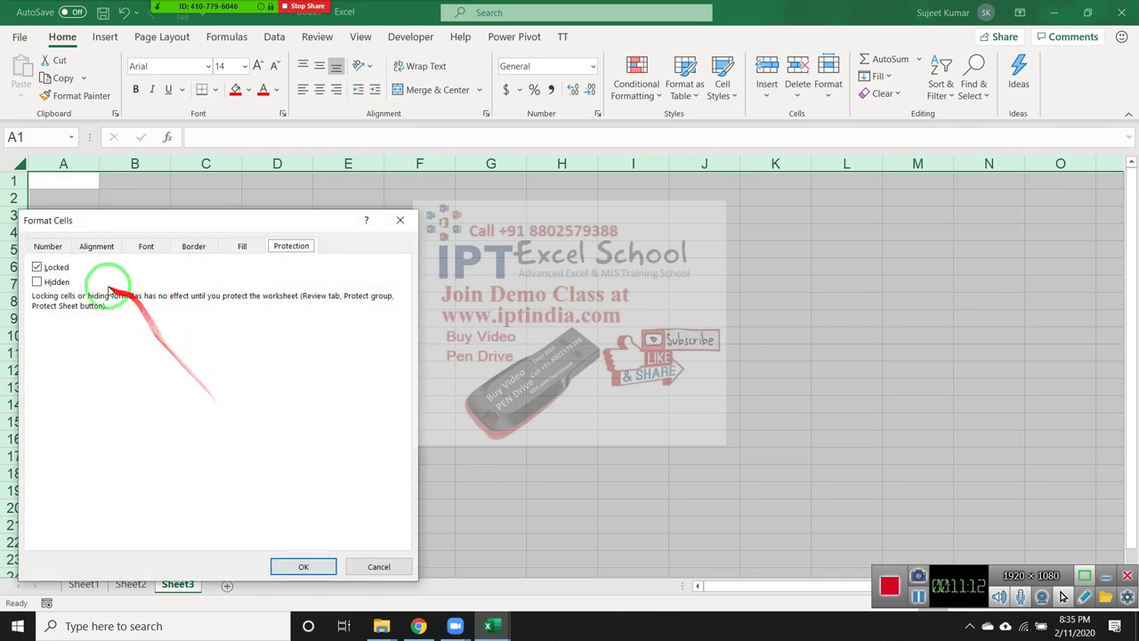
left_click(58, 269)
left_click_drag(138, 223, 547, 185)
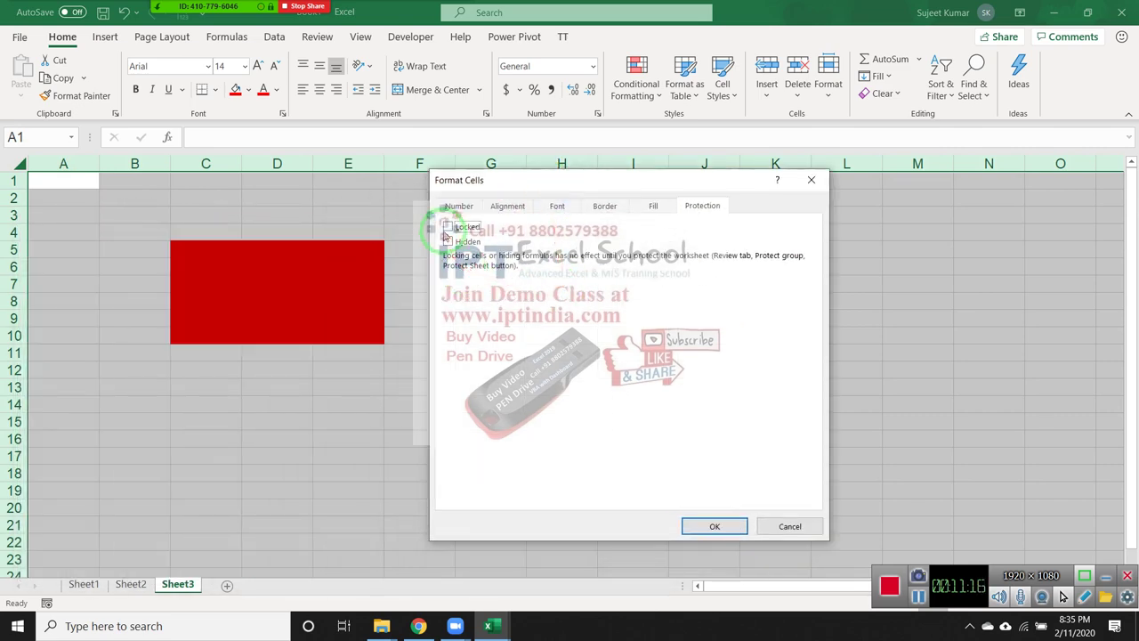
left_click(694, 526)
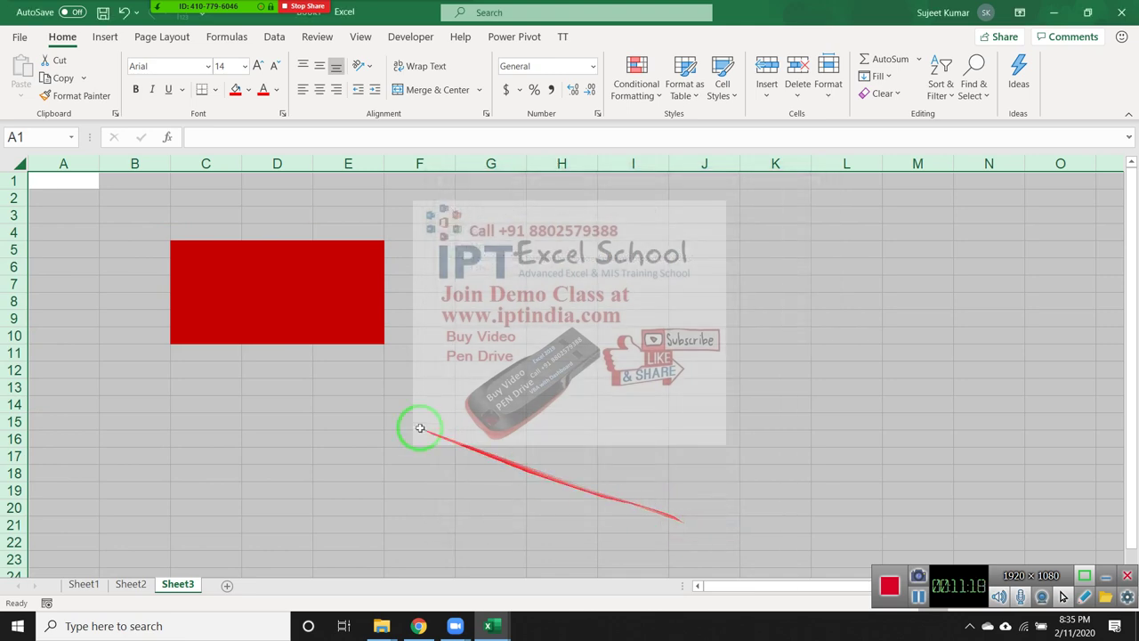
left_click(347, 401)
mouse_move(188, 249)
left_mouse_down()
mouse_move(341, 288)
mouse_move(349, 353)
left_mouse_up()
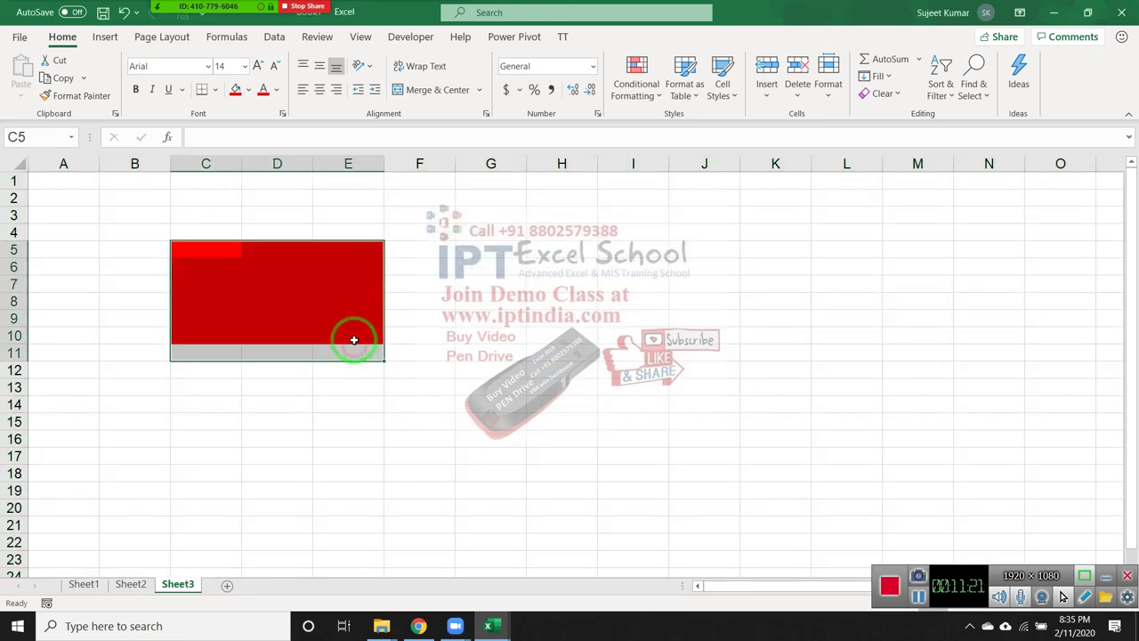
Step: Trim the selection to C5:E10 and tick Locked on its Protection tab
key("shift+Up")
right_click(263, 283)
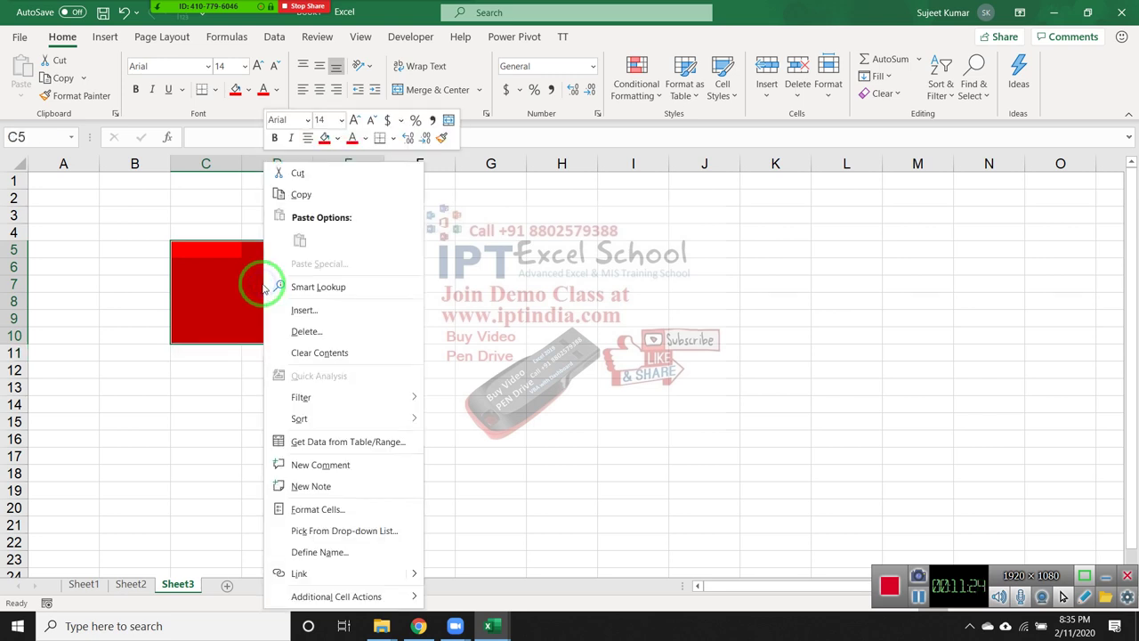
left_click(303, 508)
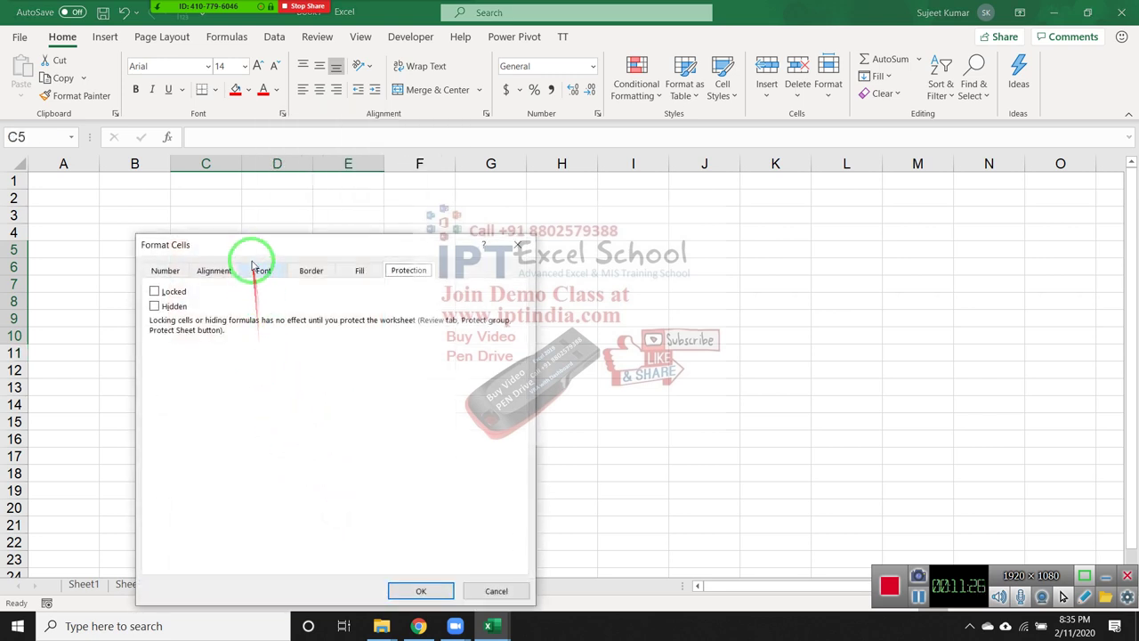
left_click_drag(174, 245, 526, 169)
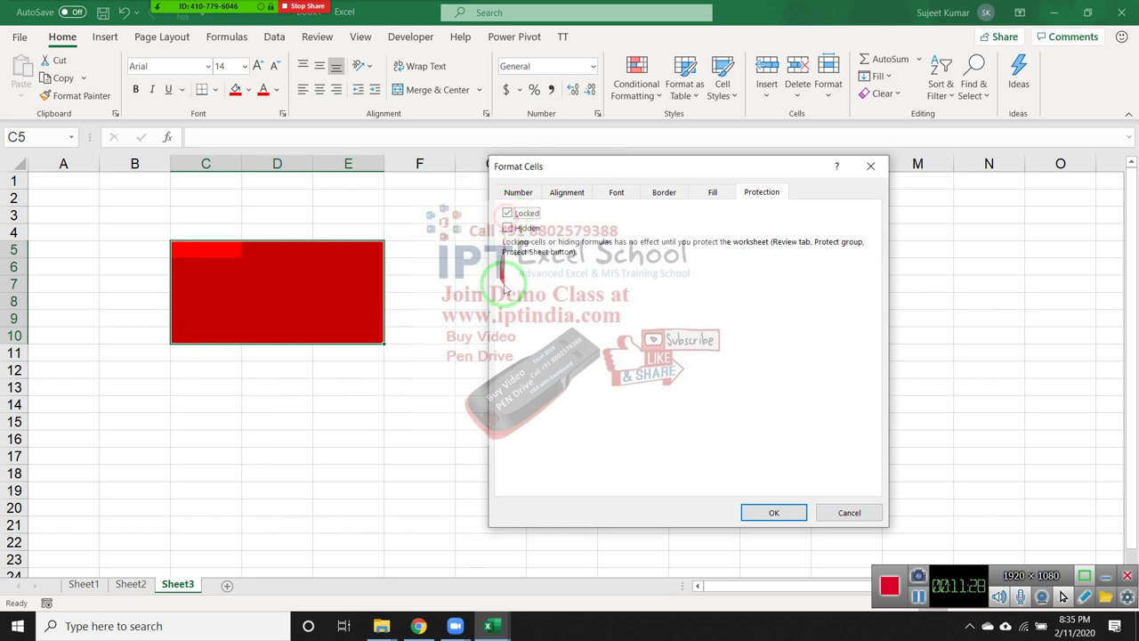
mouse_move(528, 296)
left_mouse_down()
mouse_move(388, 212)
mouse_move(355, 265)
left_mouse_up()
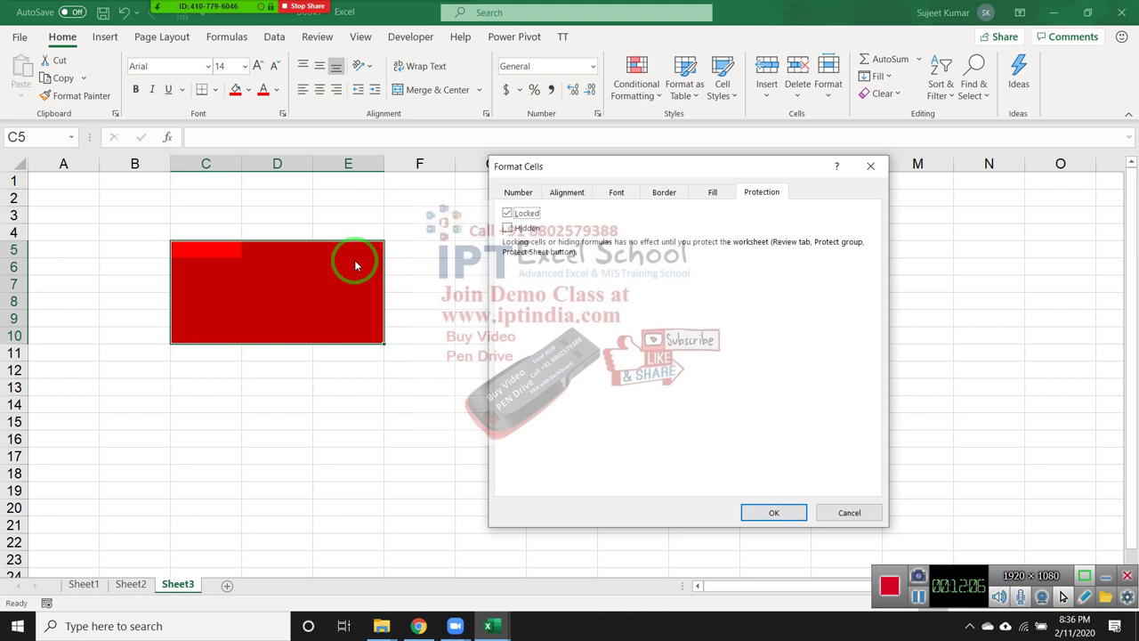
Step: Lock the red block and protect Sheet3 without a password
left_click(771, 512)
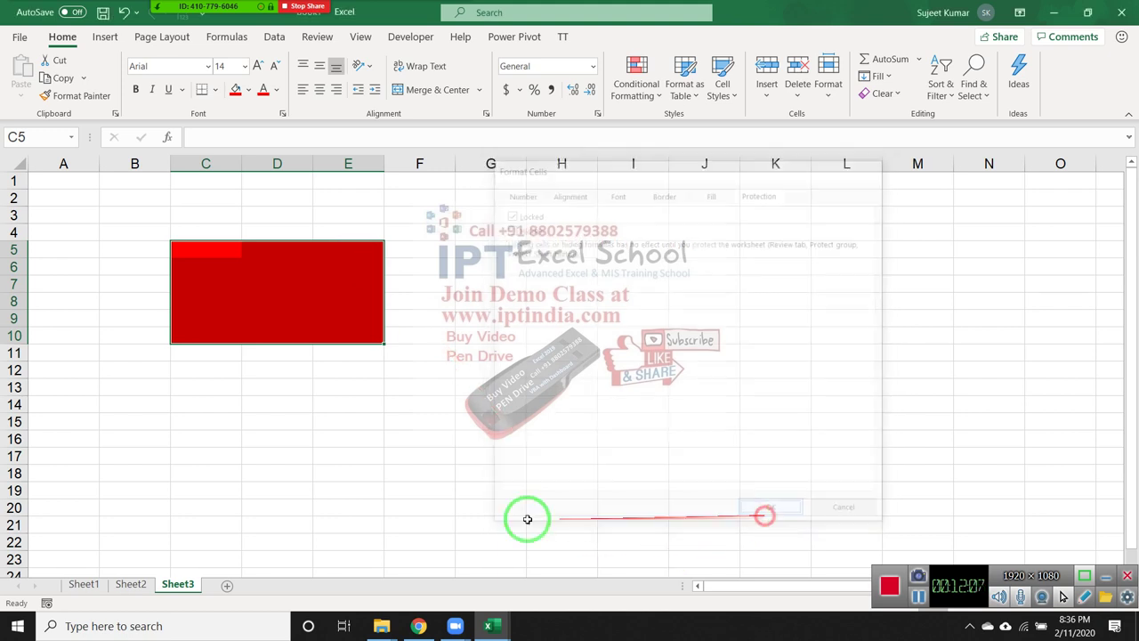
right_click(182, 586)
left_click(227, 486)
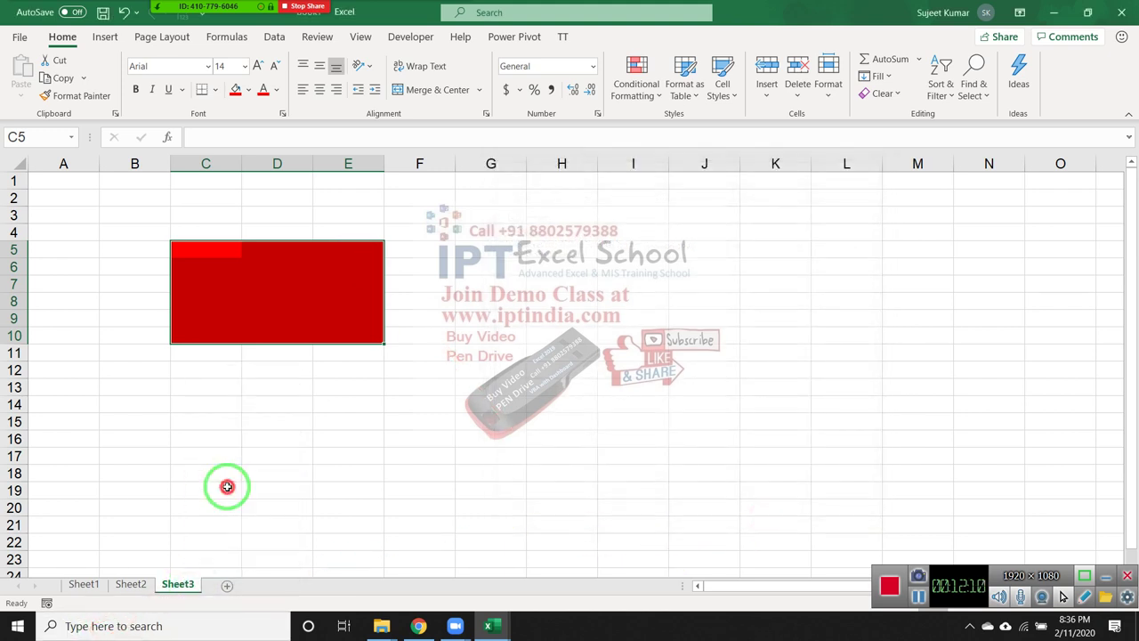
left_click(219, 576)
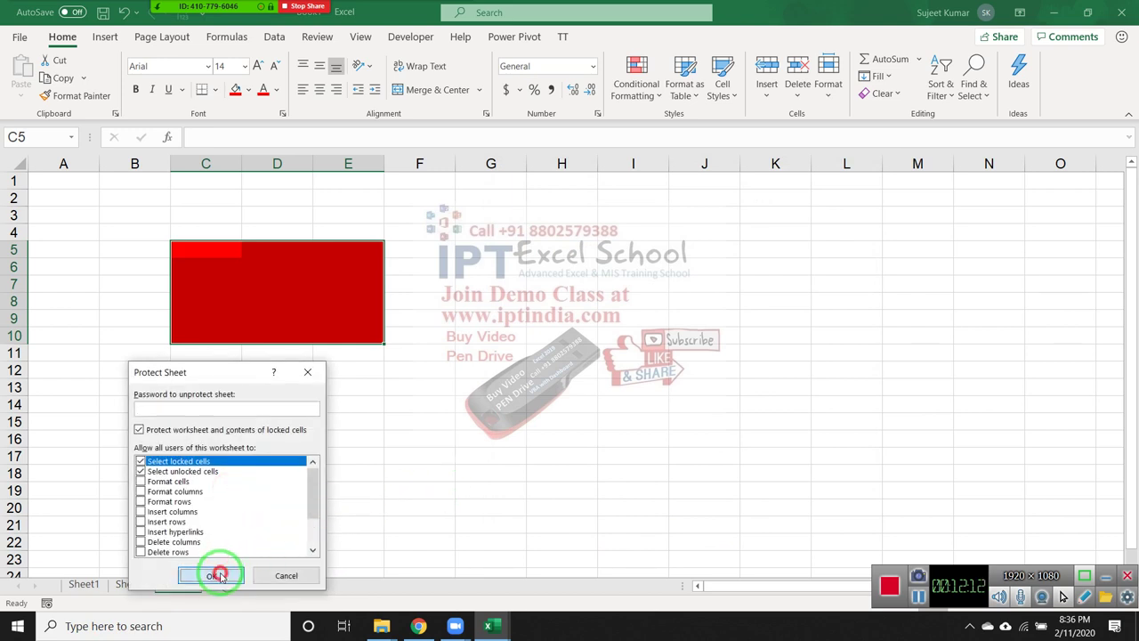
Step: Enter zczxc in C16, confirm red cell D9 refuses edits, then add a new sheet
left_click(227, 435)
type("zczxc")
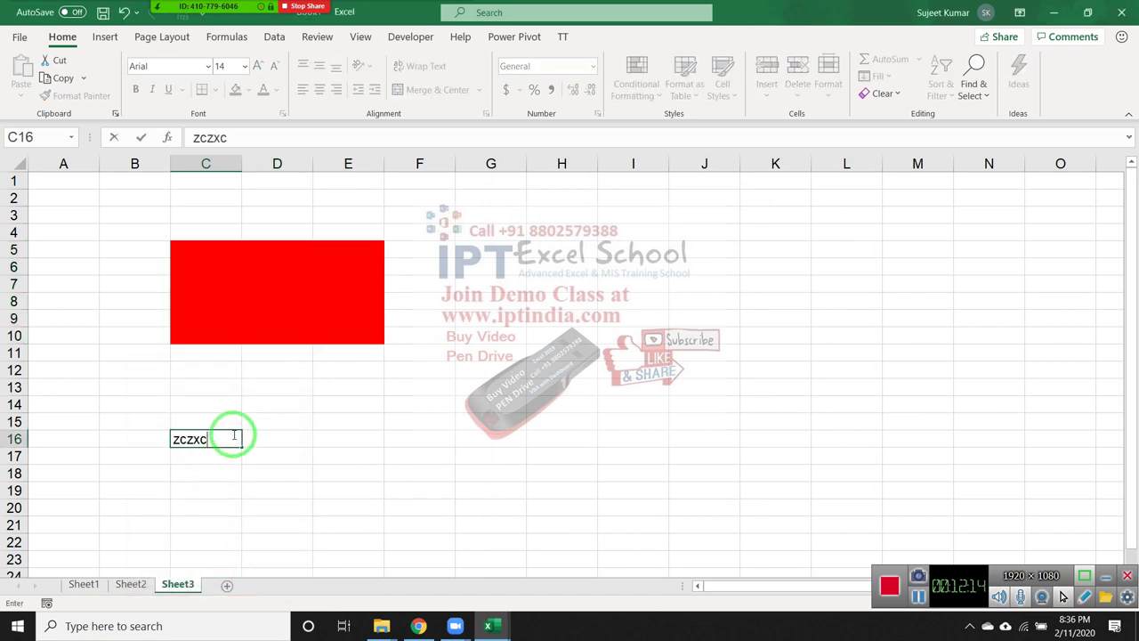
left_click(342, 419)
double_click(309, 325)
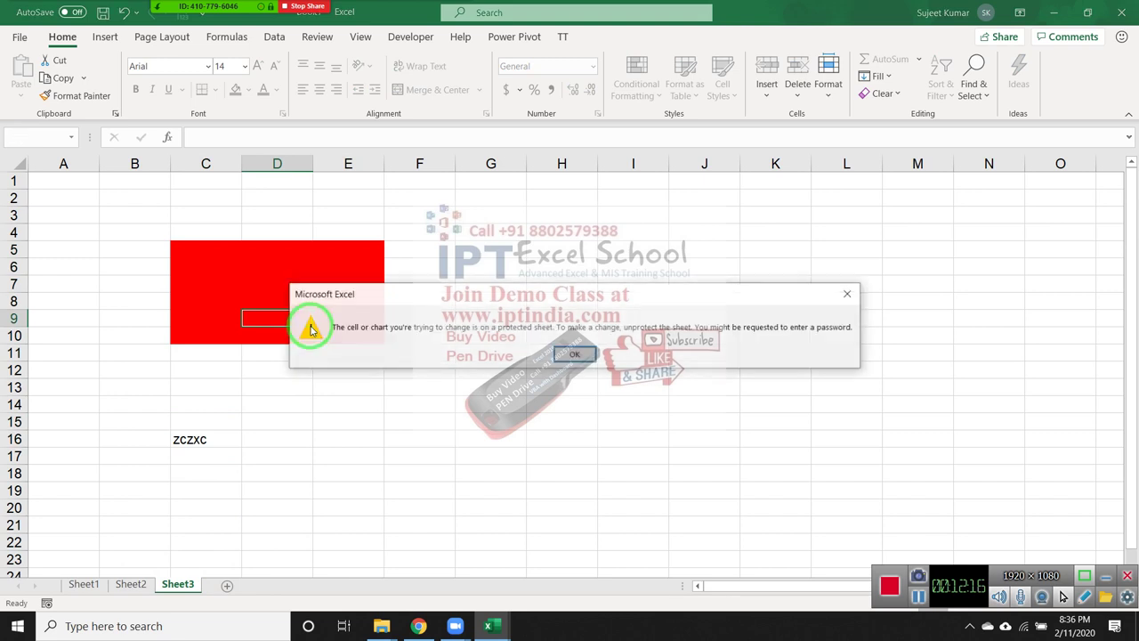
left_click(573, 355)
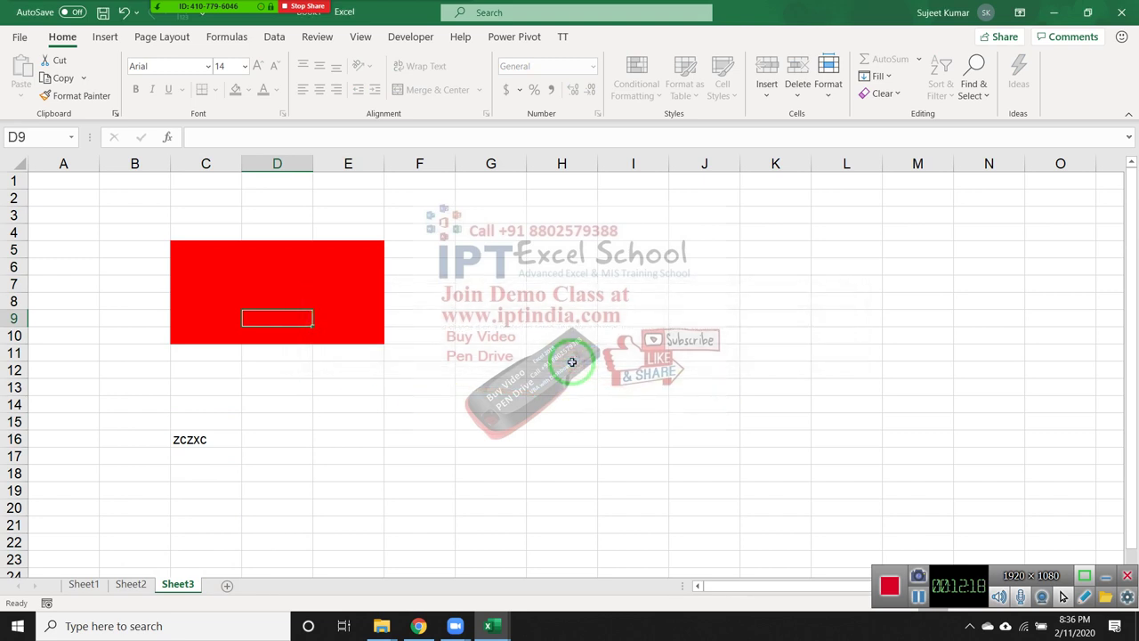
left_click(221, 581)
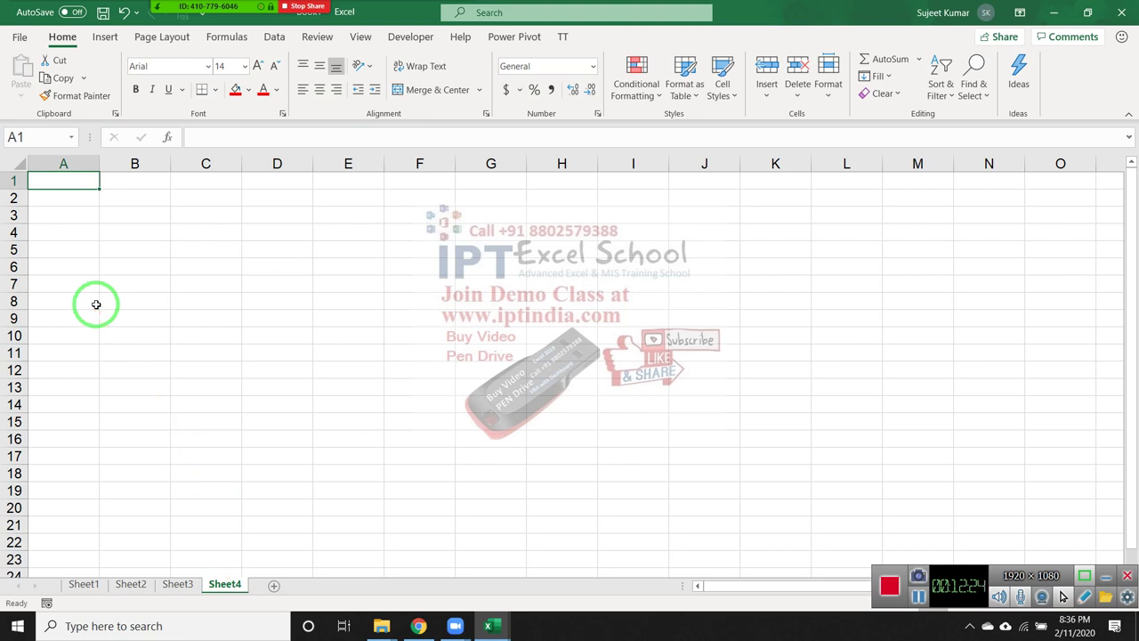
Step: On Sheet4, enter headers Name, Qty and MRP in A1:C1, discarding a stray entry
type("Name")
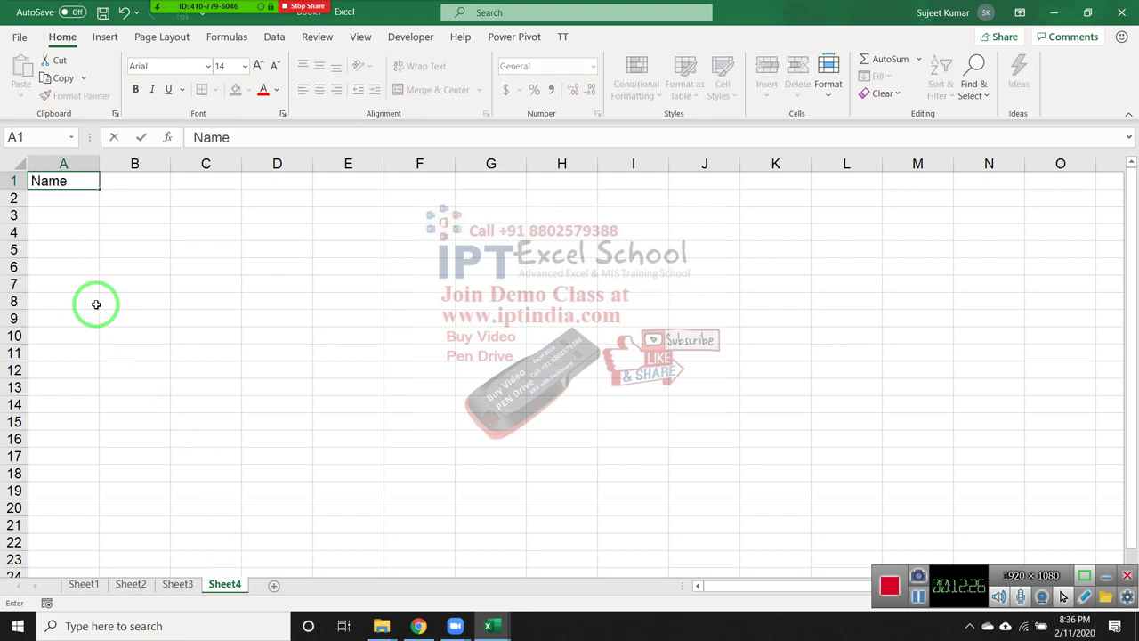
key("Tab")
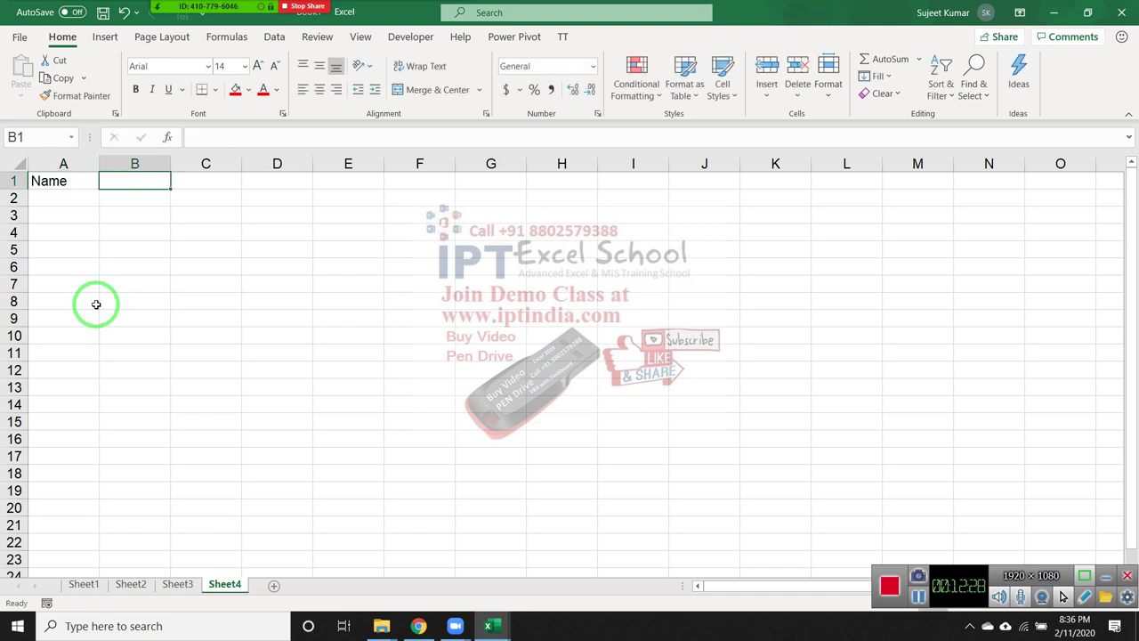
type("Roll")
key("Escape")
type("Qty")
key("Tab")
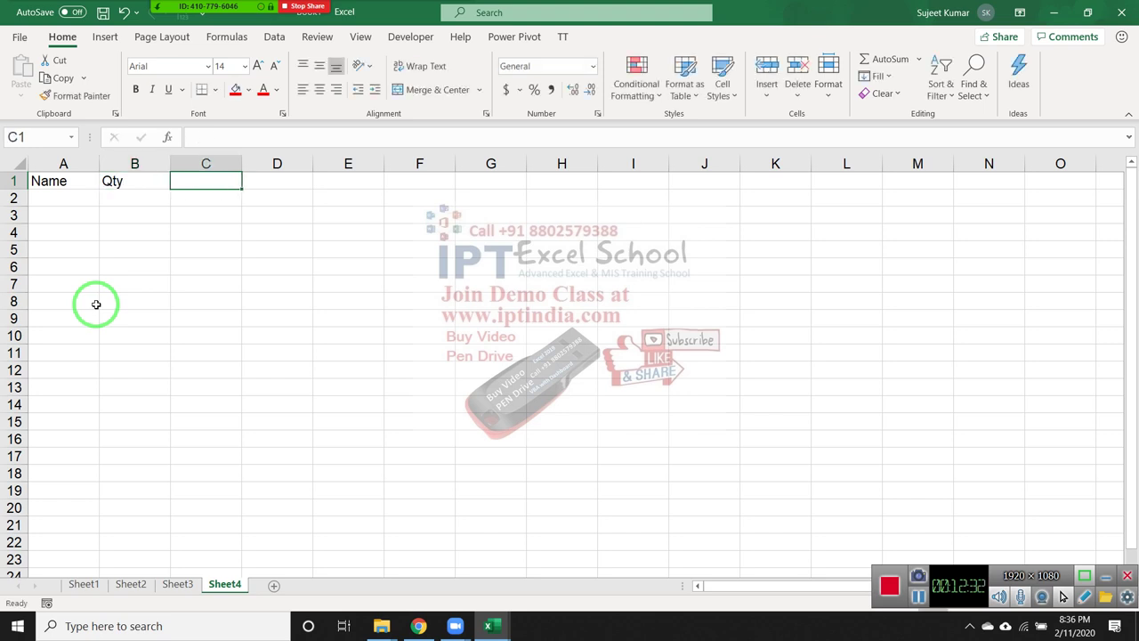
type("MRP")
key("Tab")
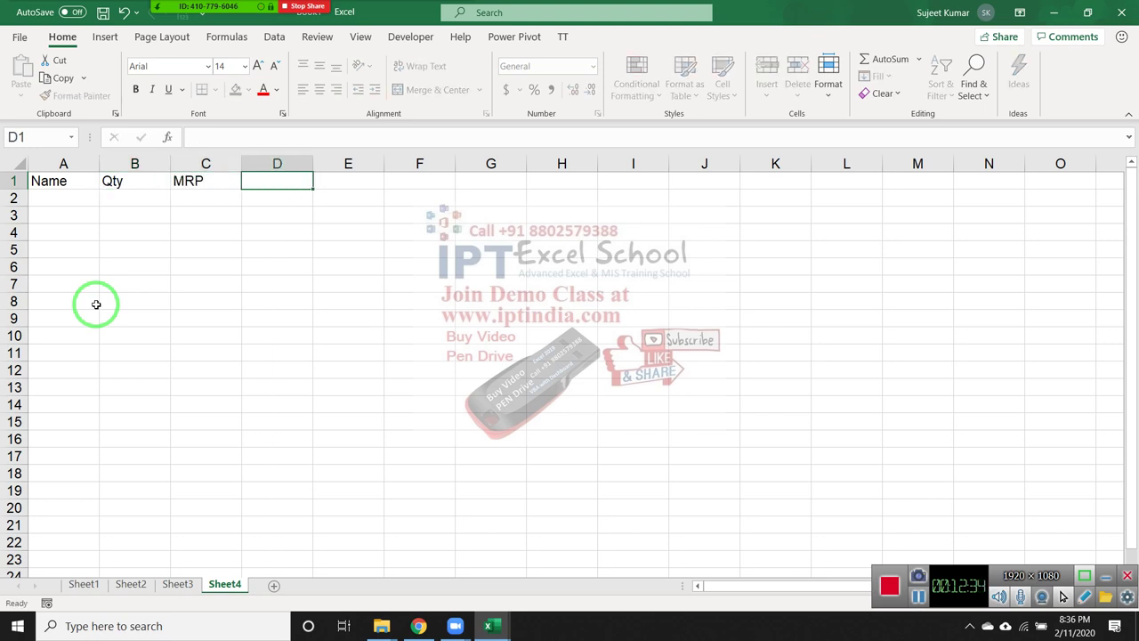
Step: Add headers Amt, Com and GST in D1:F1
type("Amt")
key("Tab")
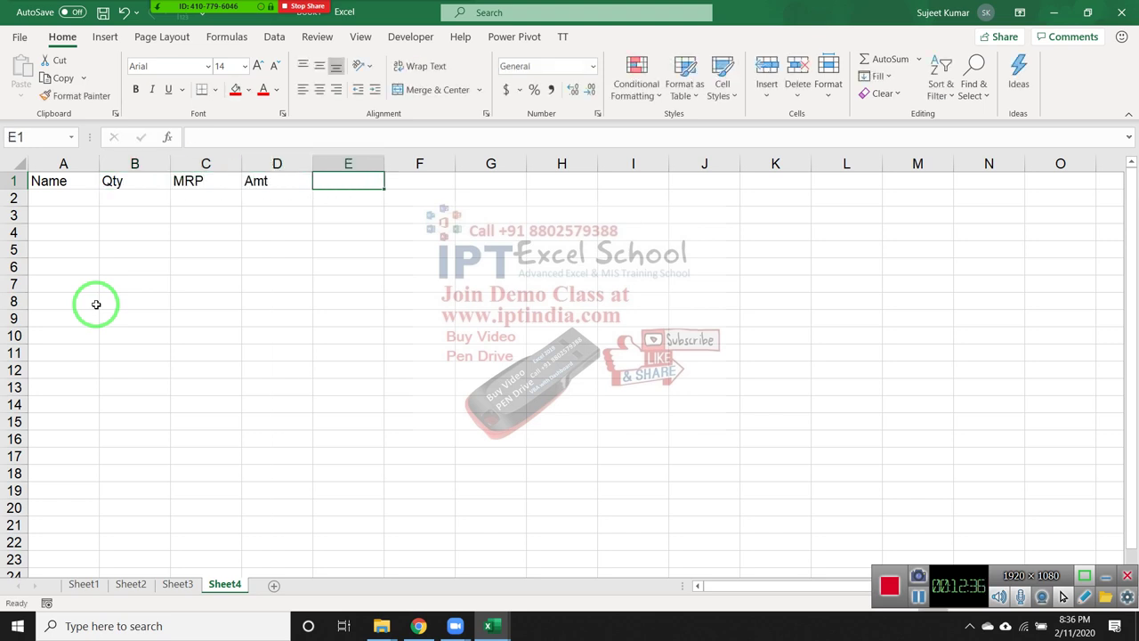
type("Ra")
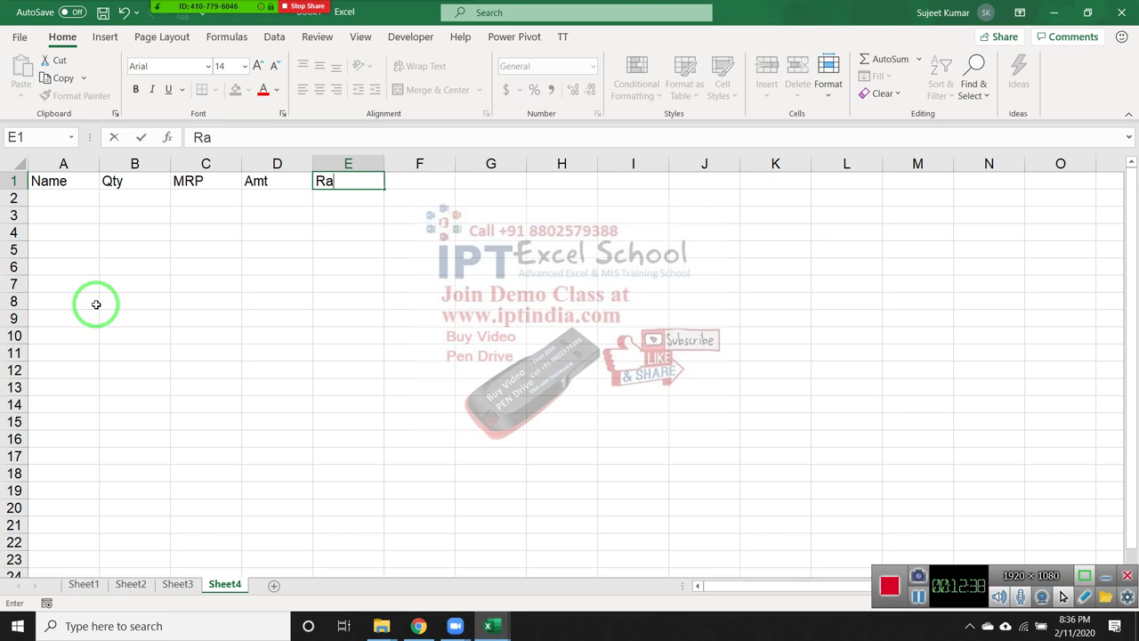
key("BackSpace")
key("BackSpace")
type("Com")
key("Tab")
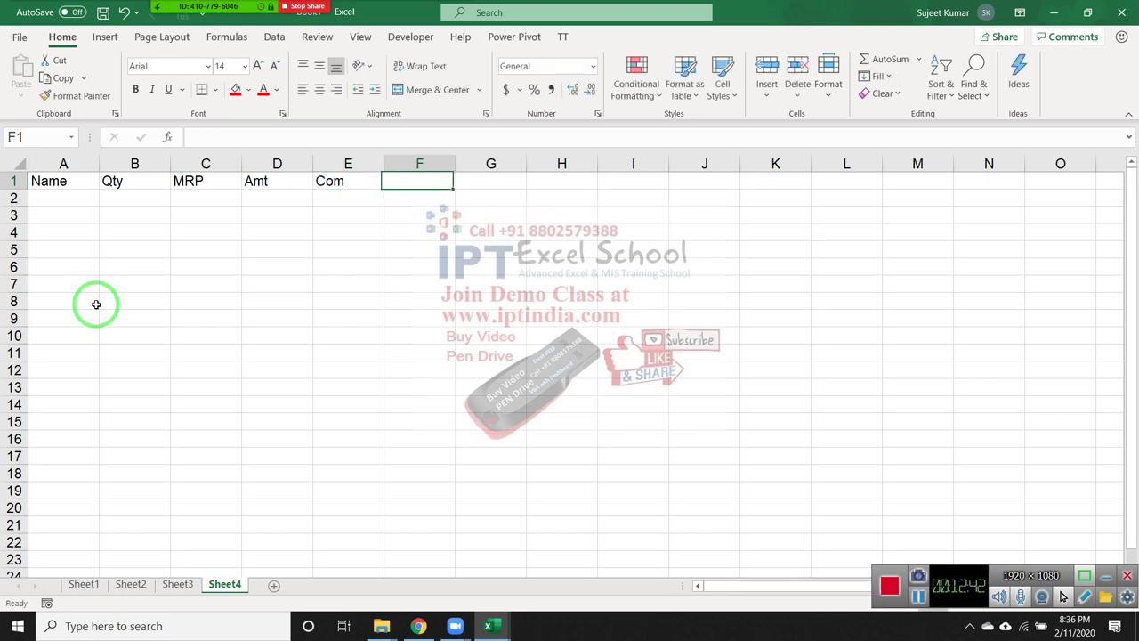
type("GST")
key("Tab")
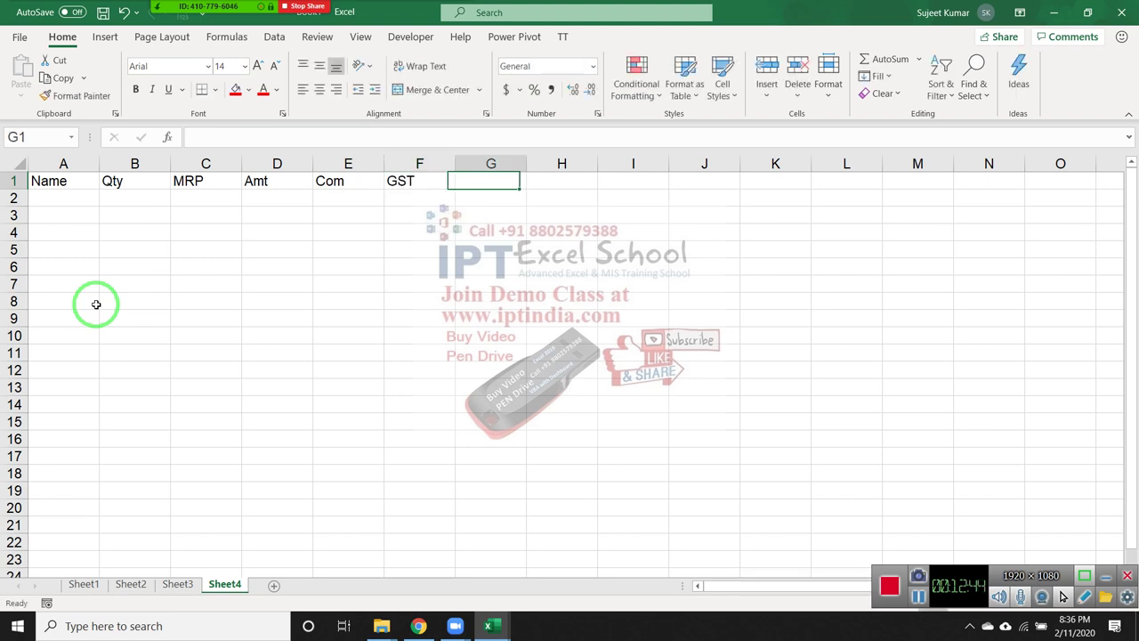
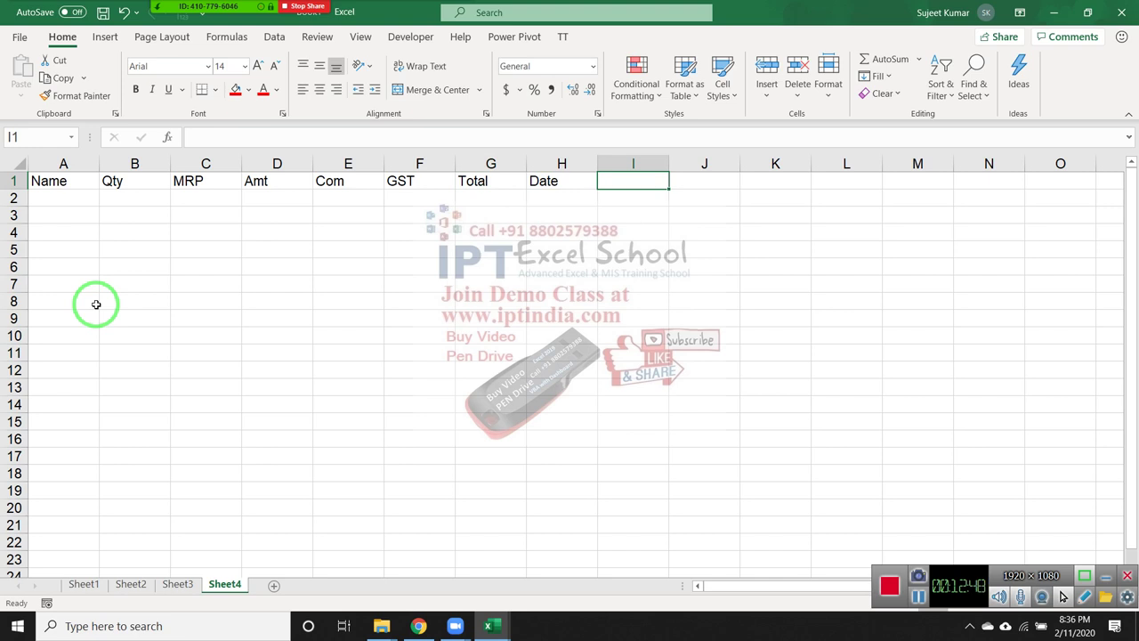
Step: Enter the heading 'Time' in I1, after the Date heading
type("Tim")
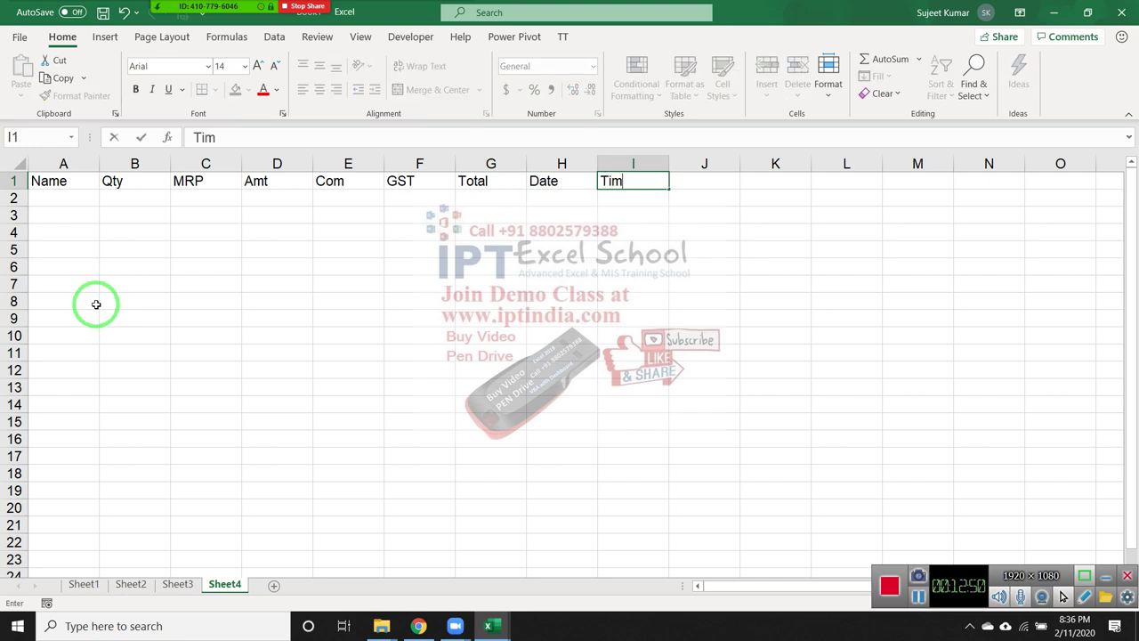
type("e")
key("Return")
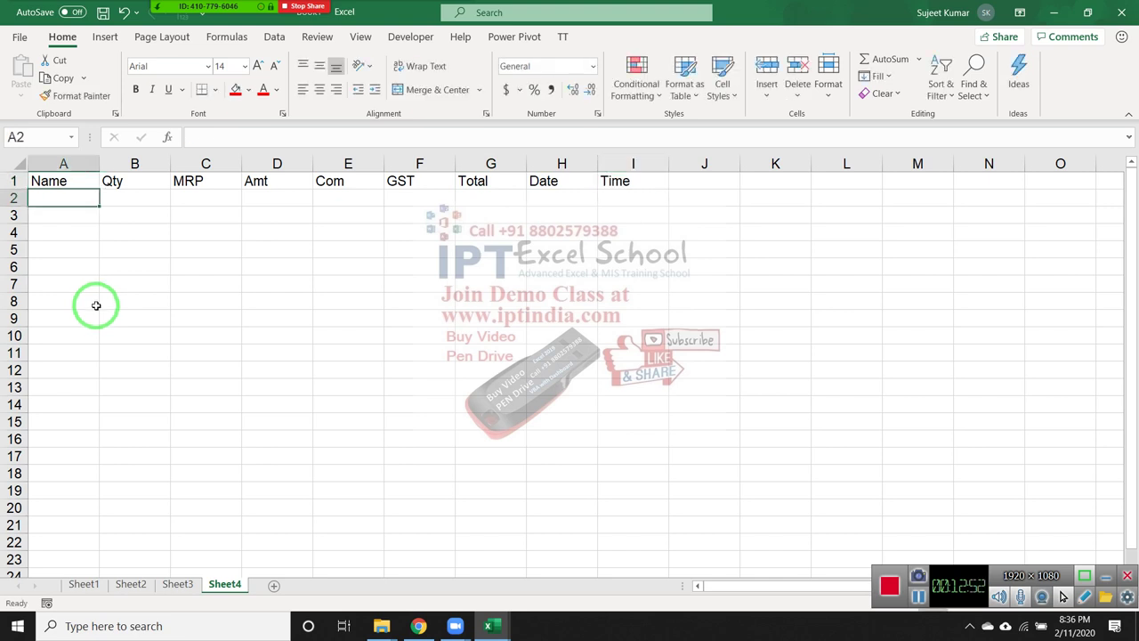
key("Right")
key("Right")
key("Right")
Step: Enter the Amt formula =B2*C2 in D2
type("=")
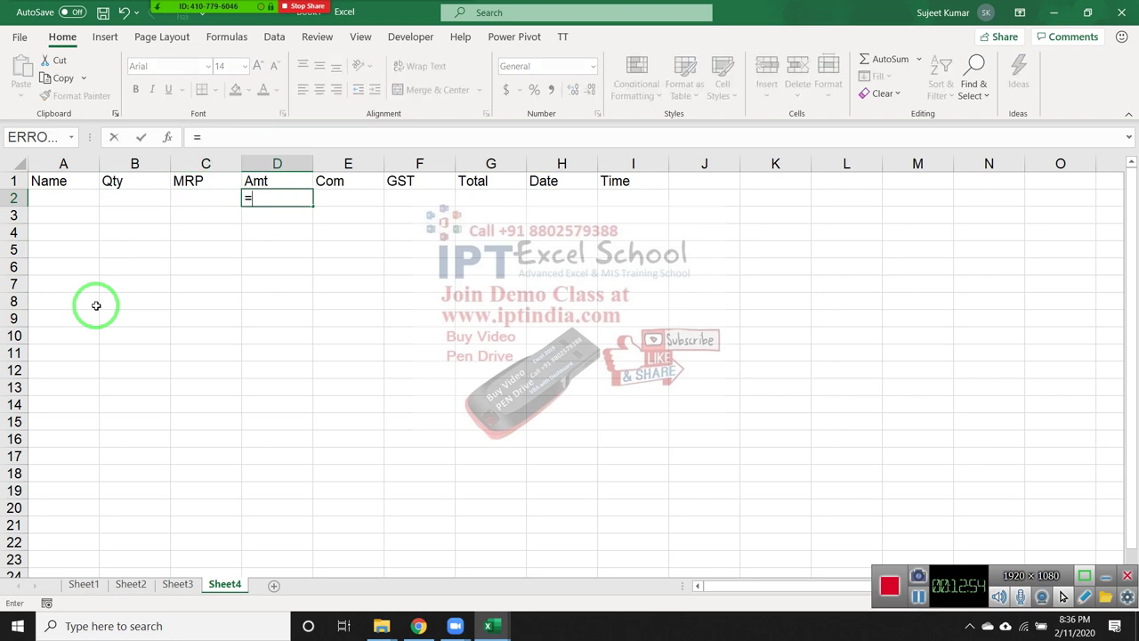
key("Left")
key("Left")
type("*")
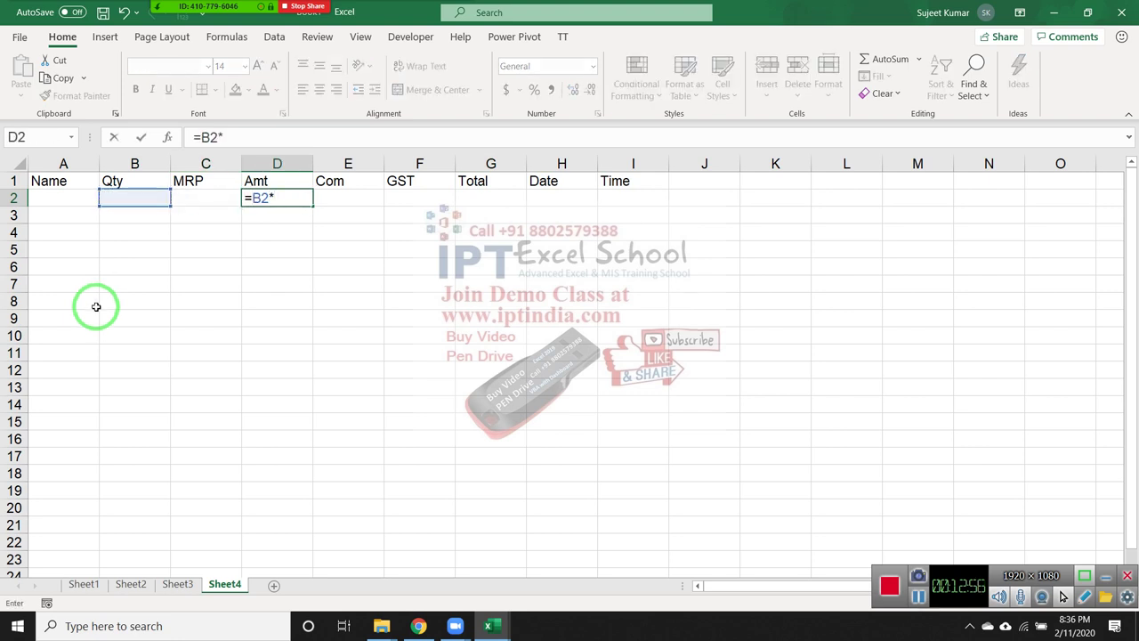
key("Left")
key("Return")
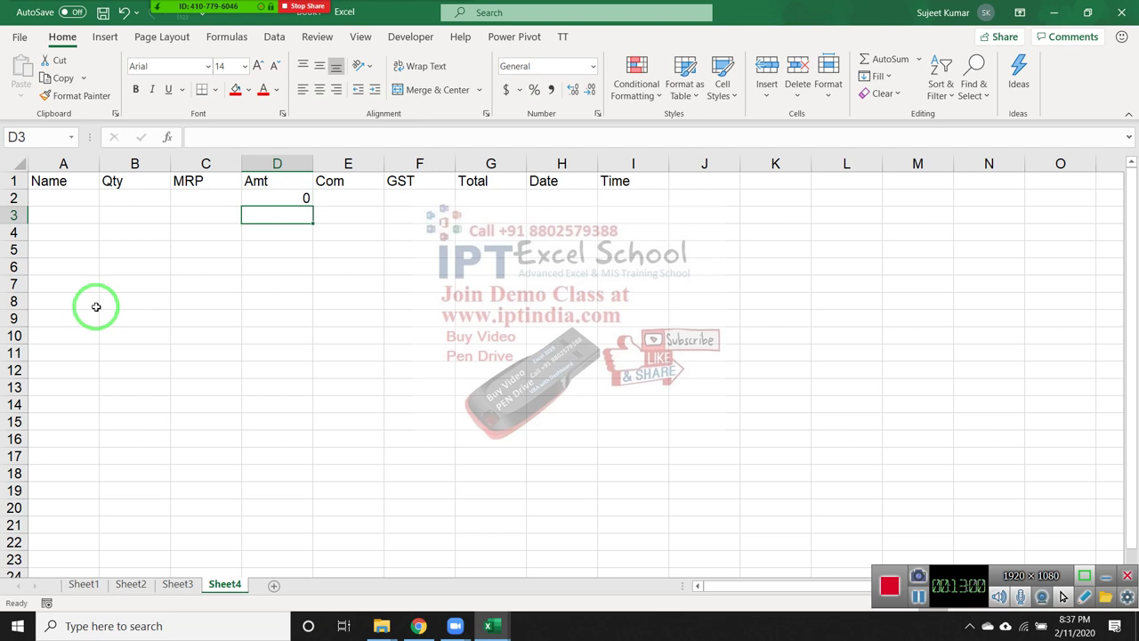
Step: Enter the 2% commission formula based on D2 in E2
key("Up")
key("Right")
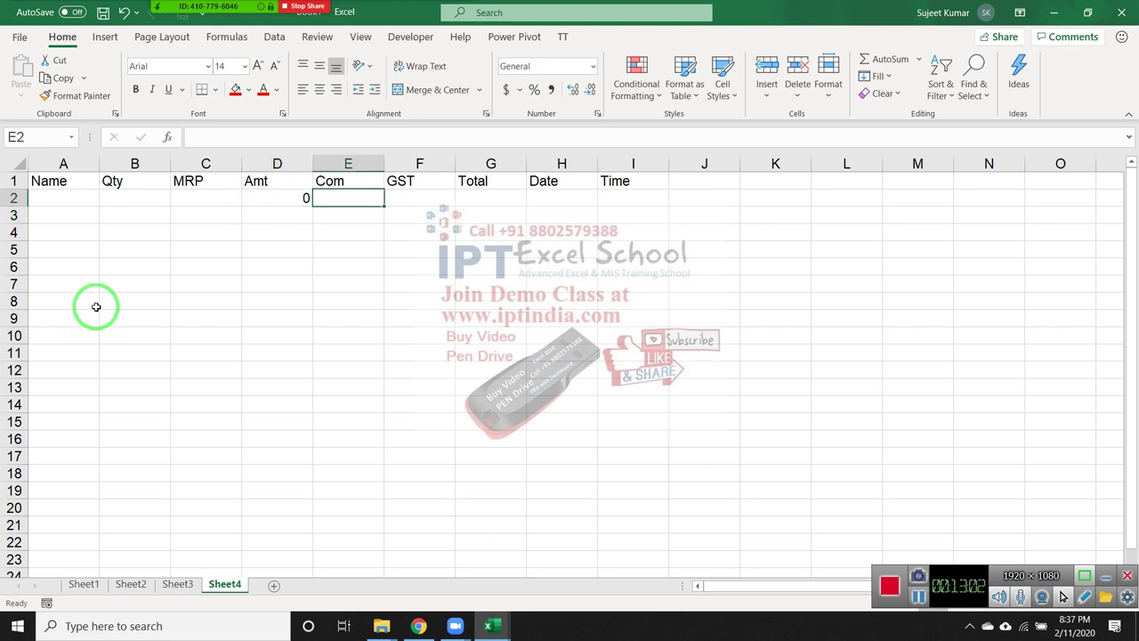
type("=")
key("Left")
type("*")
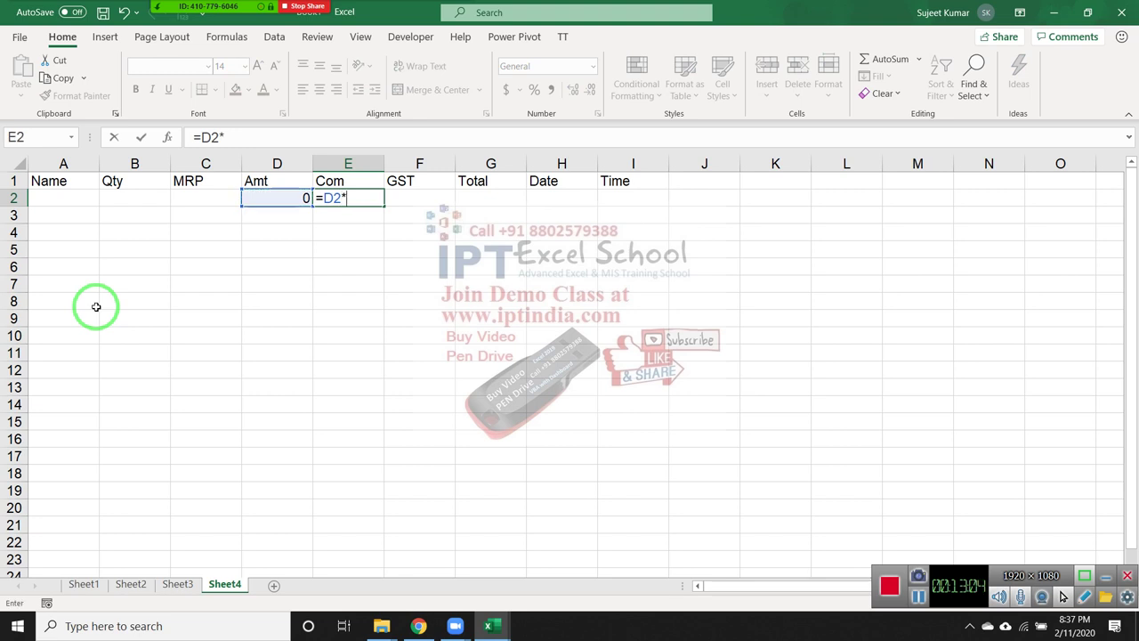
type("2")
key("Return")
Step: Enter the GST formula =D2*18% in F2
key("Up")
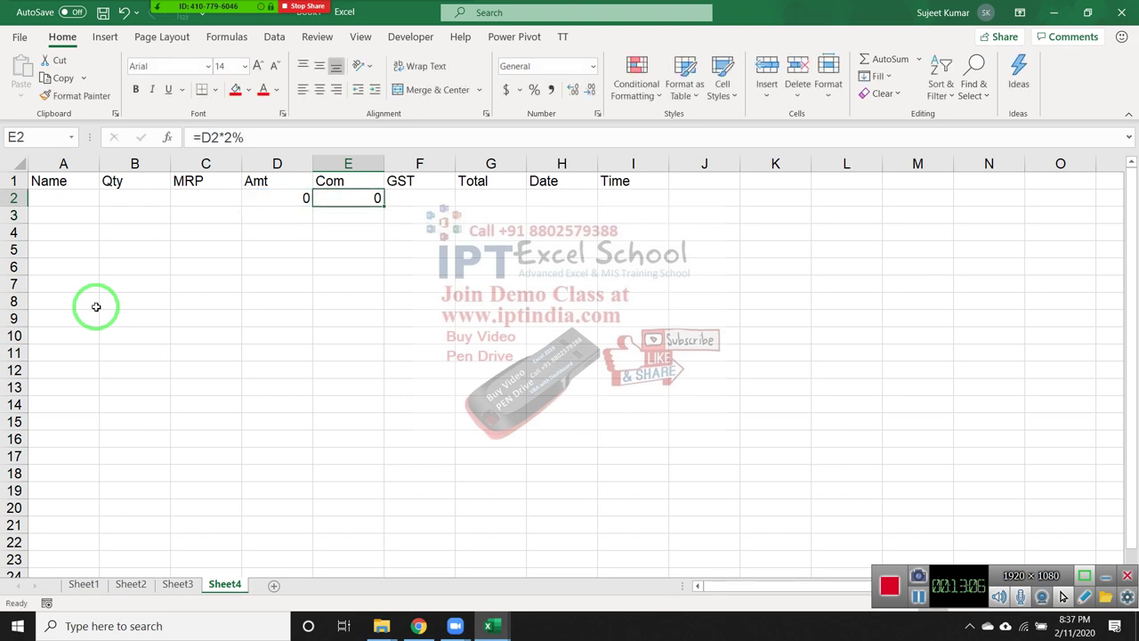
key("Right")
type("=")
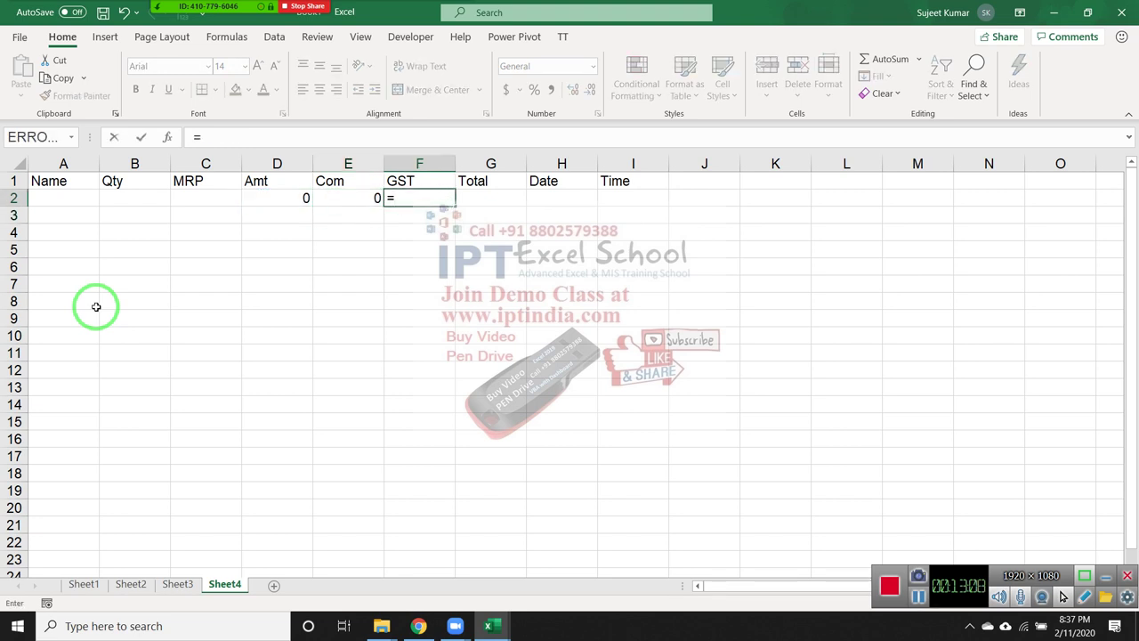
key("Left")
key("Left")
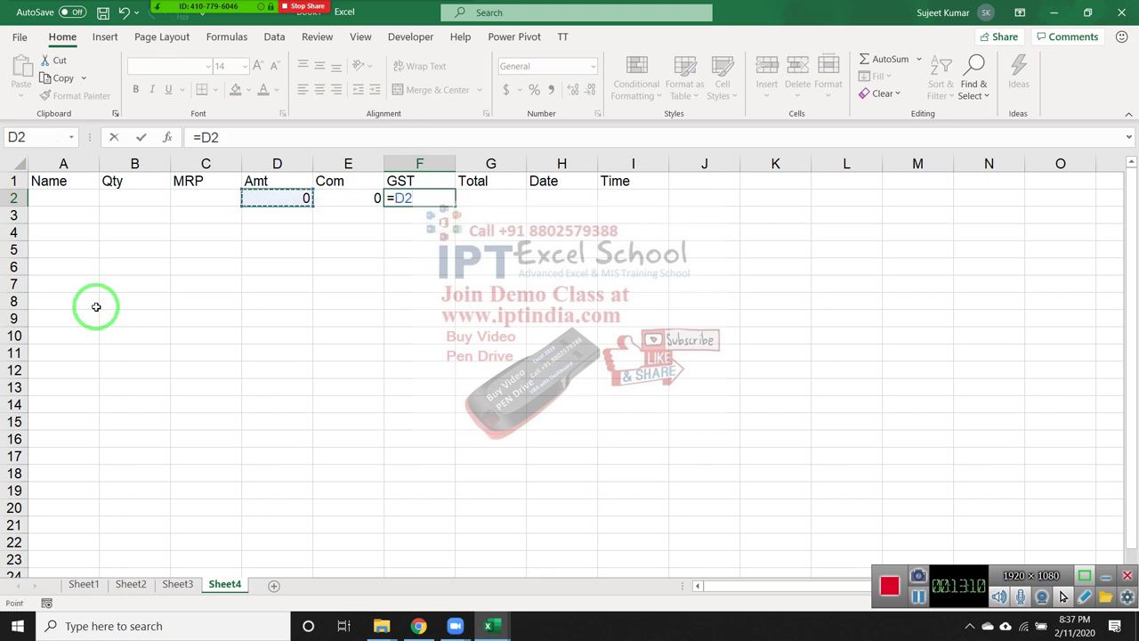
type("*18")
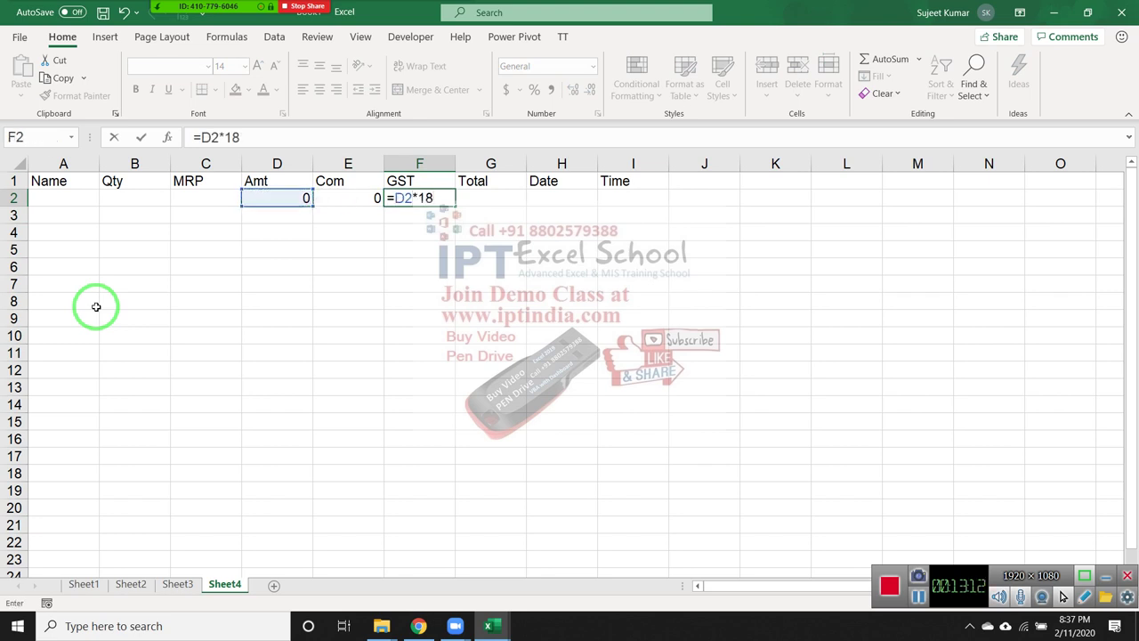
type("%")
key("Return")
Step: AutoSum the Total in G2 as =SUM(D2:F2)
key("Up")
key("Right")
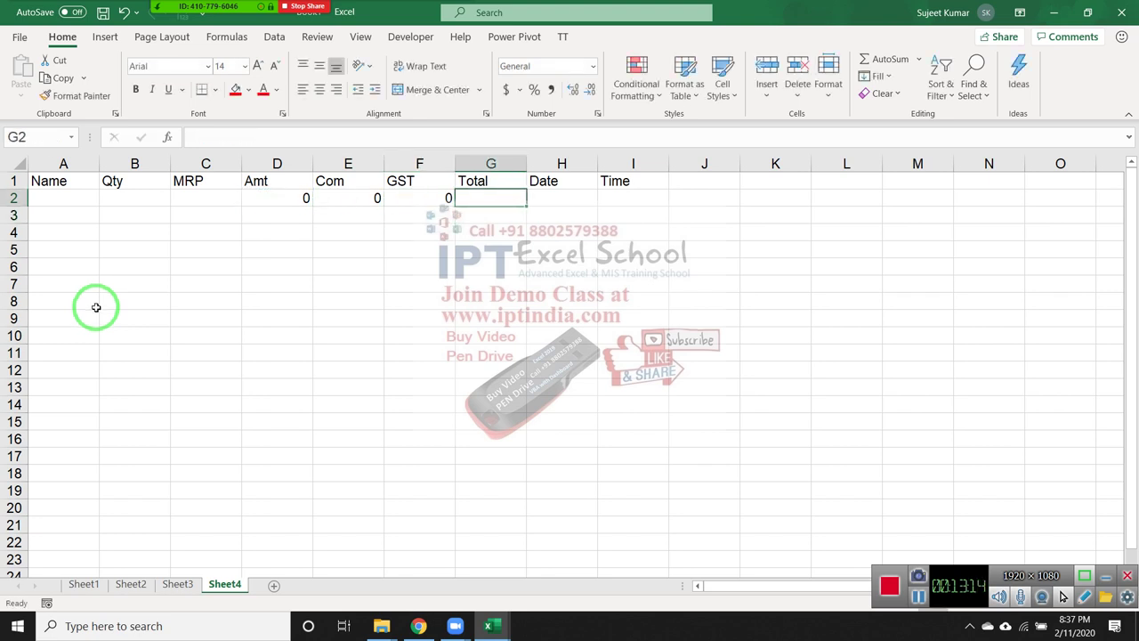
key("alt+equal")
key("Return")
Step: Fill the D2:G2 formulas down through row 16 with Ctrl+D
key("Up")
key("shift+Left")
key("shift+Left")
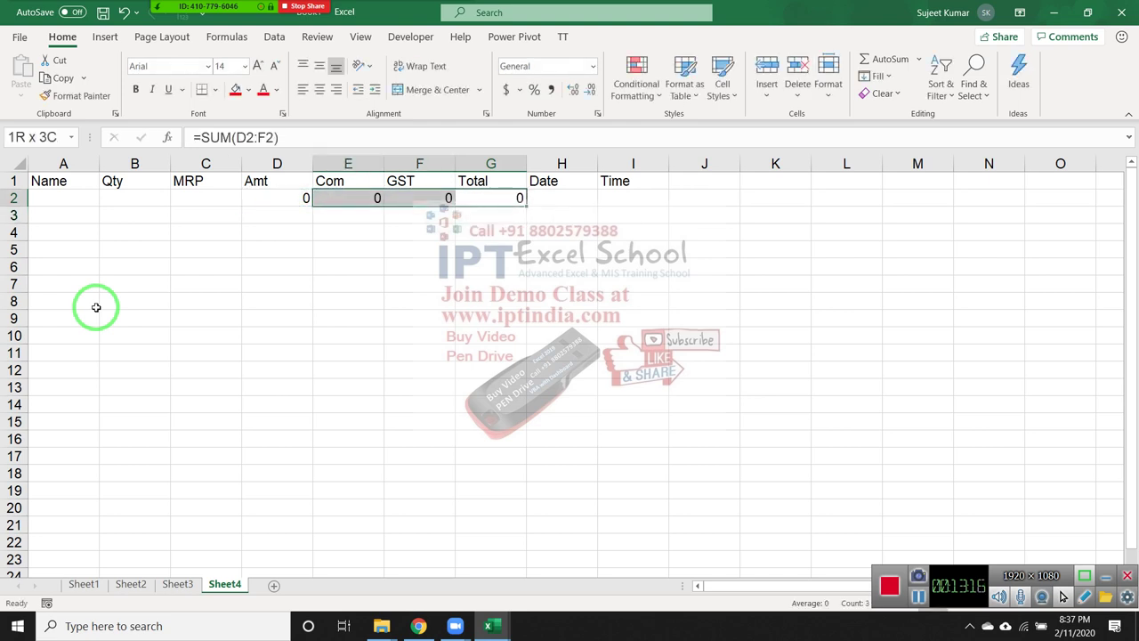
key("shift+Left")
key("shift+Down")
key("shift+Down")
key("shift+Down")
key("shift+Down")
key("shift+Down")
key("shift+Down")
key("shift+Down")
key("shift+Down")
key("shift+Down")
key("shift+Down")
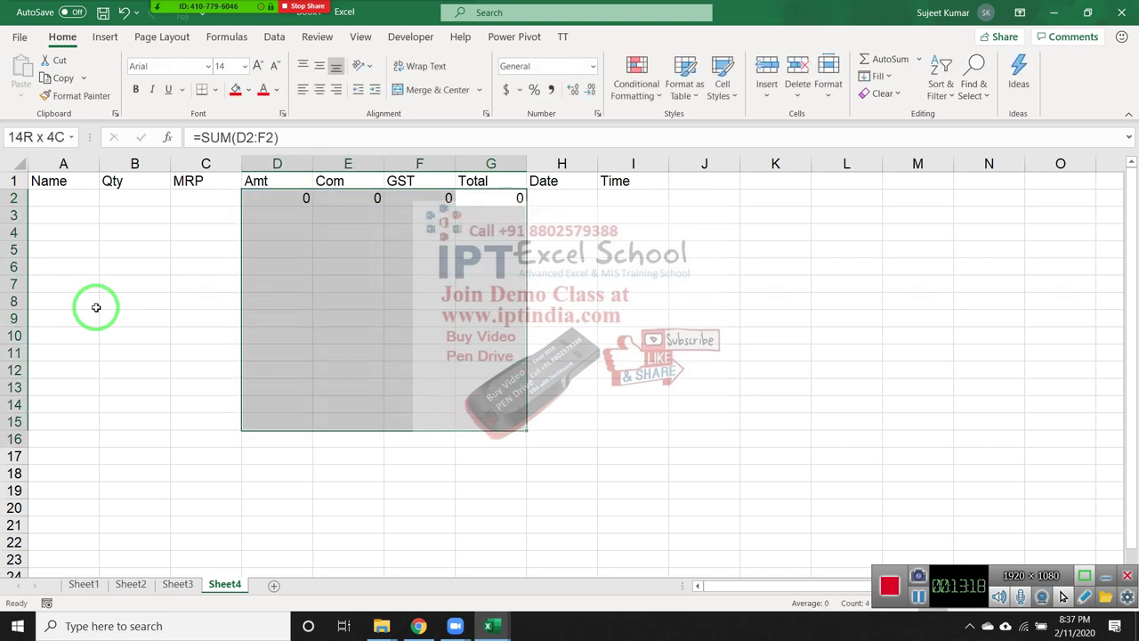
key("shift+Down")
key("ctrl+d")
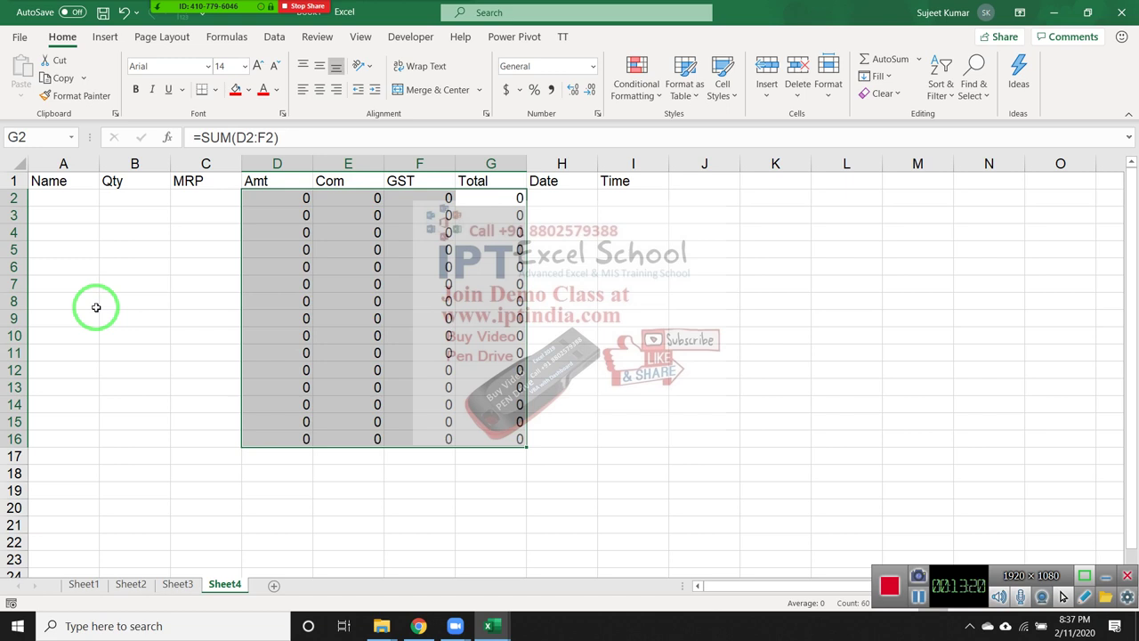
key("Left")
key("Left")
key("Left")
key("Left")
key("Left")
key("Left")
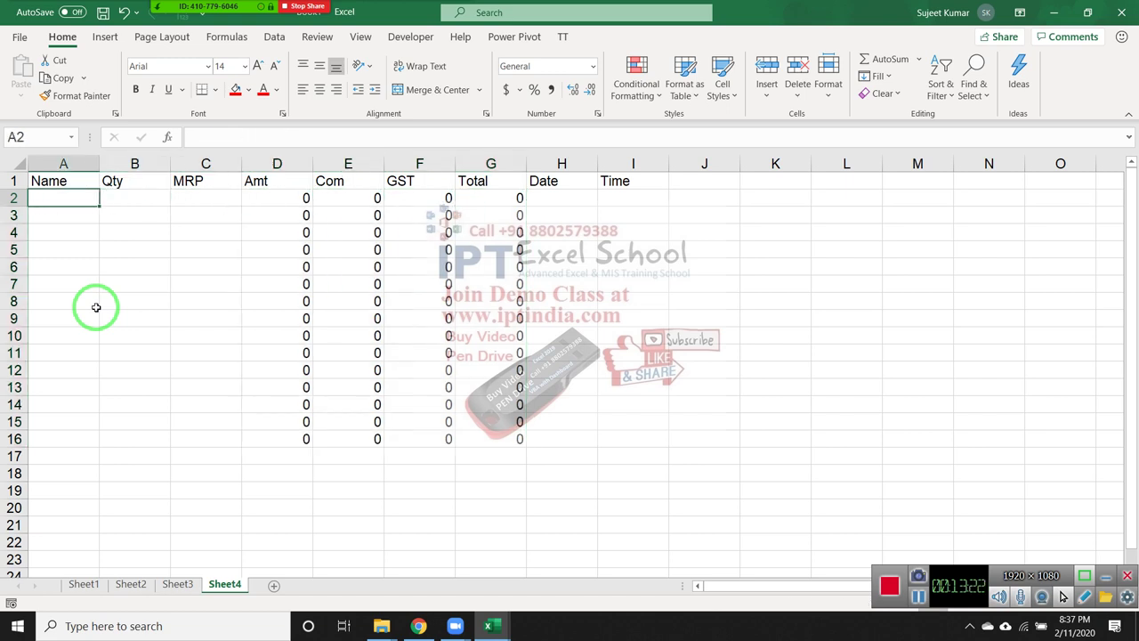
Step: Enter a name, Qty 20 and MRP 36 in A2:C2
type("Puja")
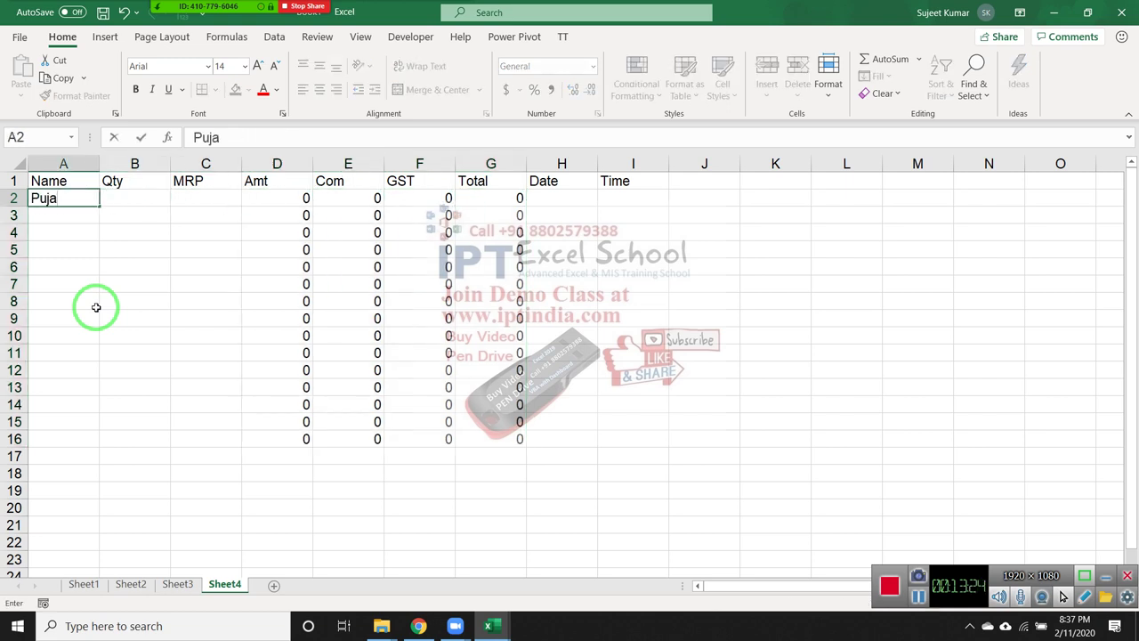
key("Tab")
type("20")
key("Tab")
type("3")
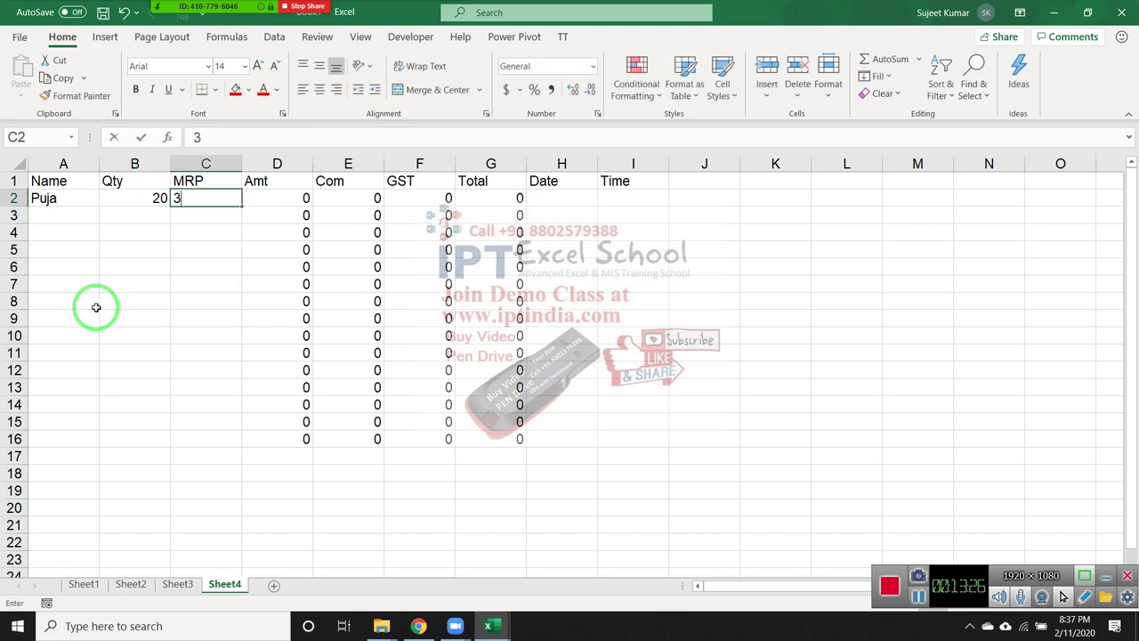
type("6")
key("Tab")
key("Tab")
key("Tab")
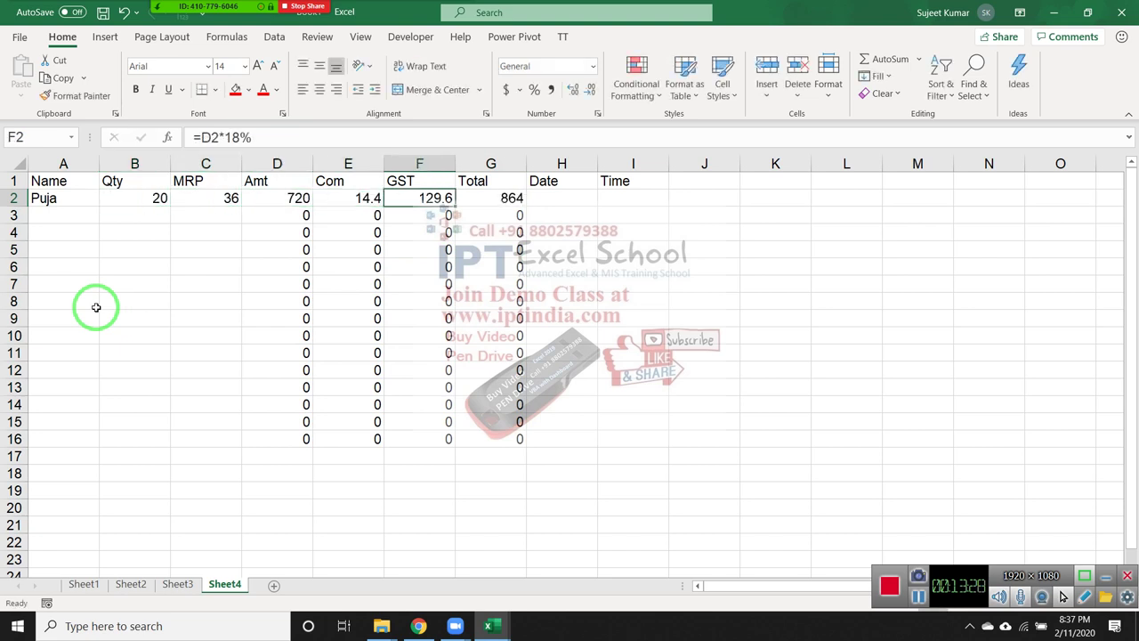
key("Tab")
key("Tab")
Step: Stamp today's date in H2 and the current time in I2
key("ctrl+semicolon")
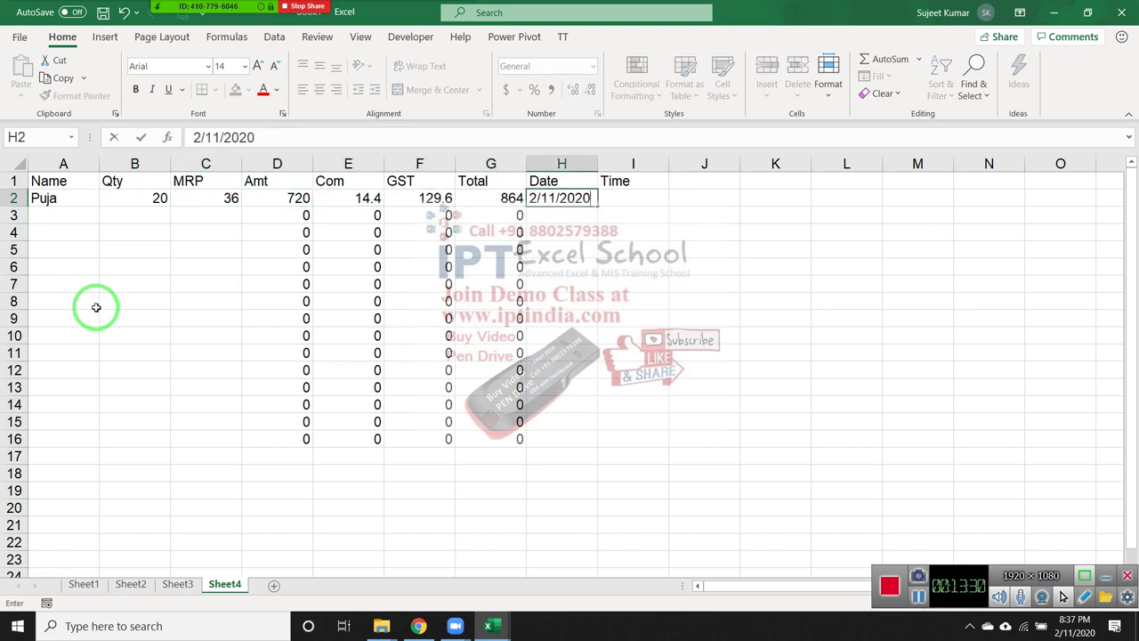
key("Tab")
key("ctrl+shift+semicolon")
key("Return")
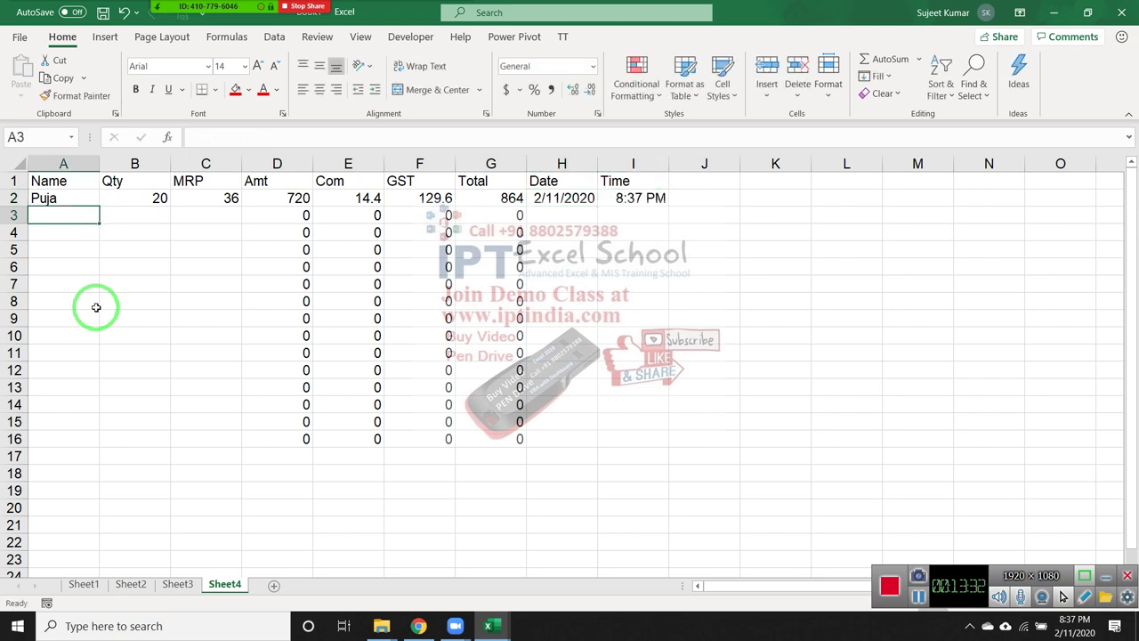
key("Right")
key("Right")
key("Right")
key("Left")
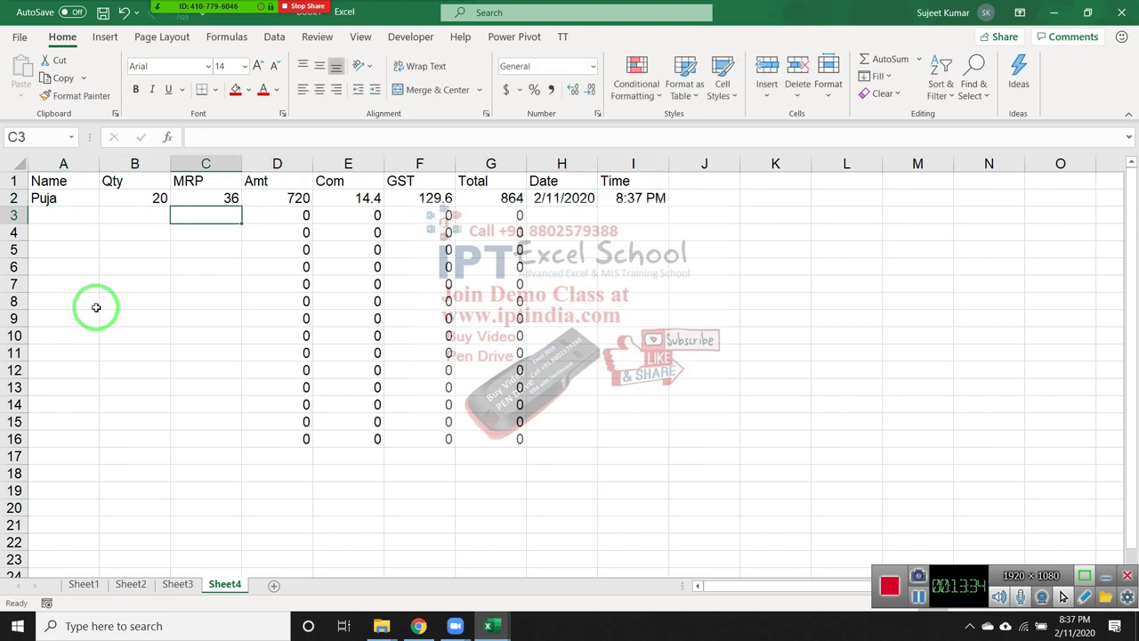
key("Right")
key("Right")
key("Right")
key("Right")
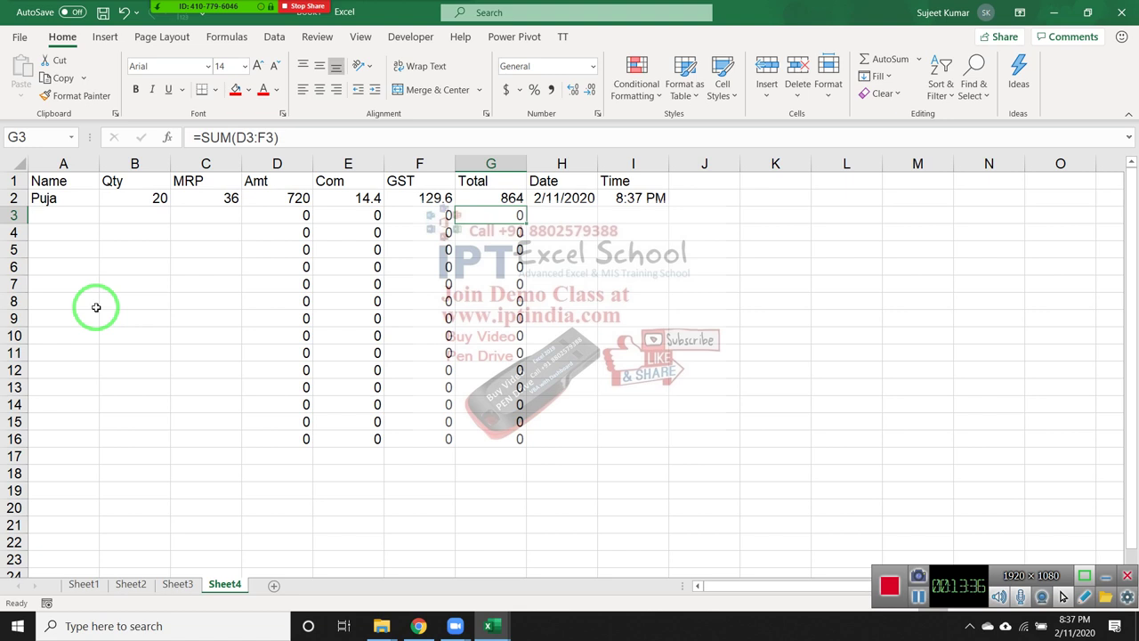
key("Left")
key("Left")
key("Left")
key("Left")
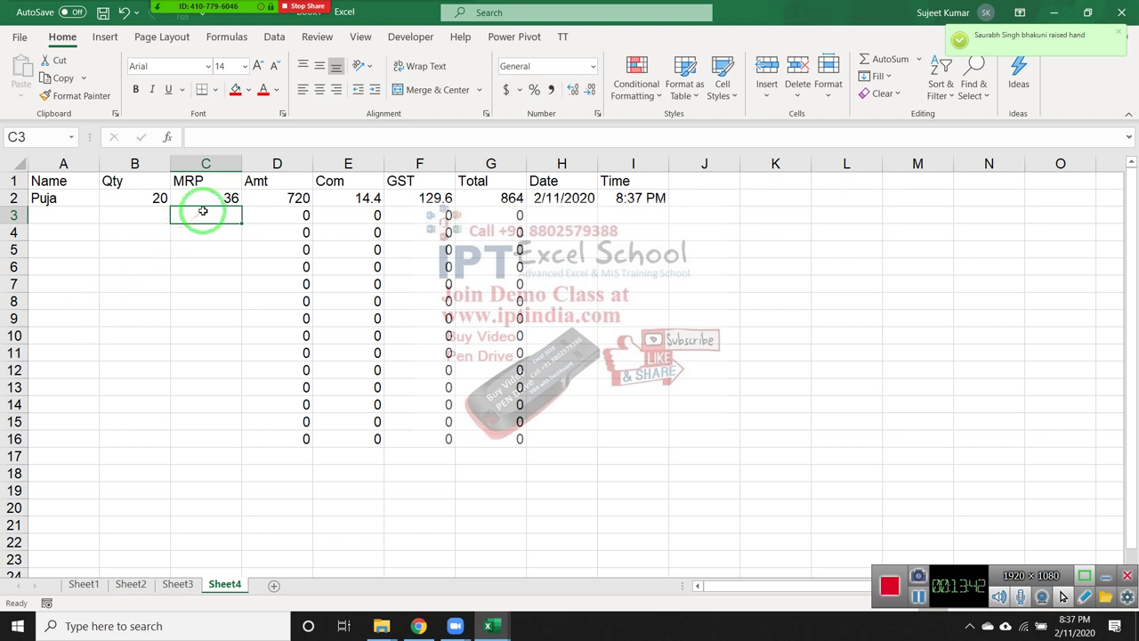
Step: Show the Zoom participants list and mute the participant with a raised hand
left_click(547, 219)
left_click(122, 10)
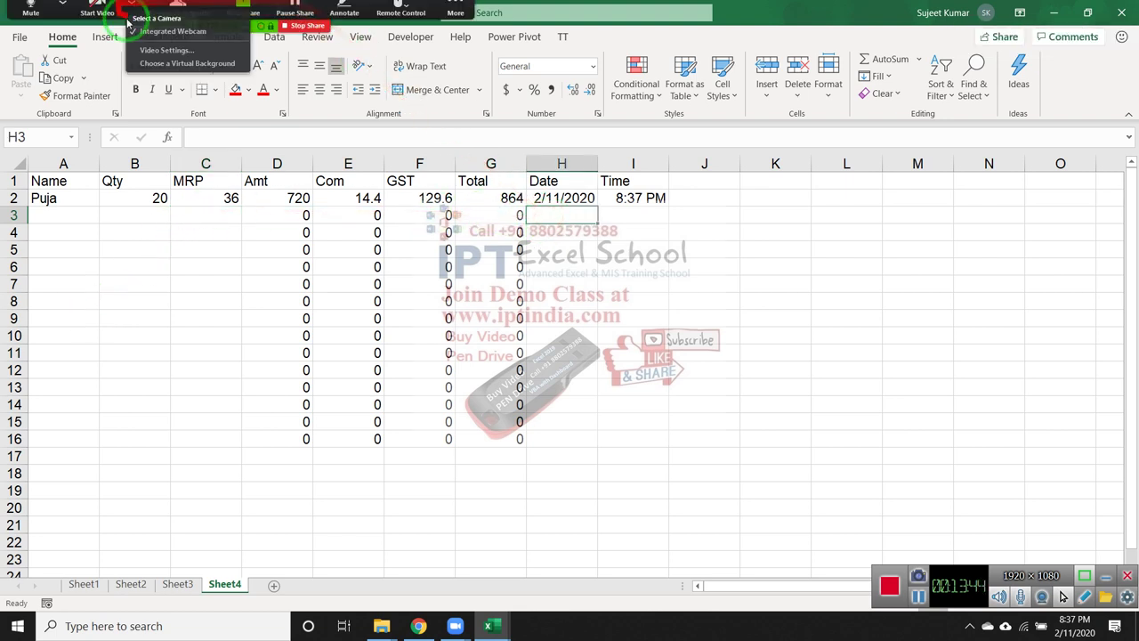
left_click(187, 11)
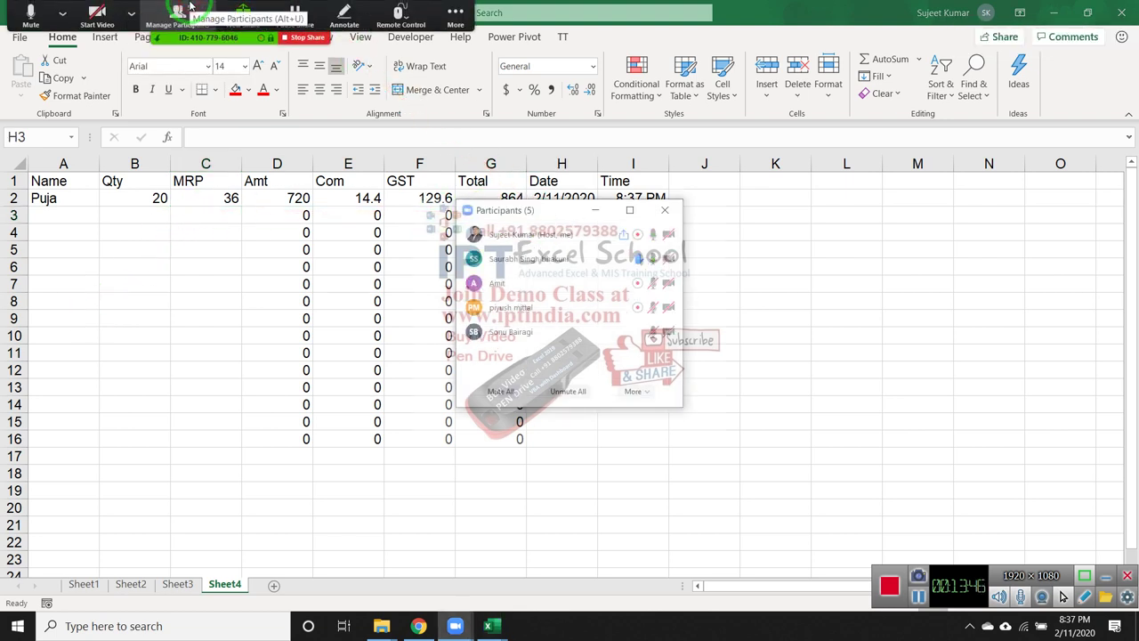
mouse_move(602, 264)
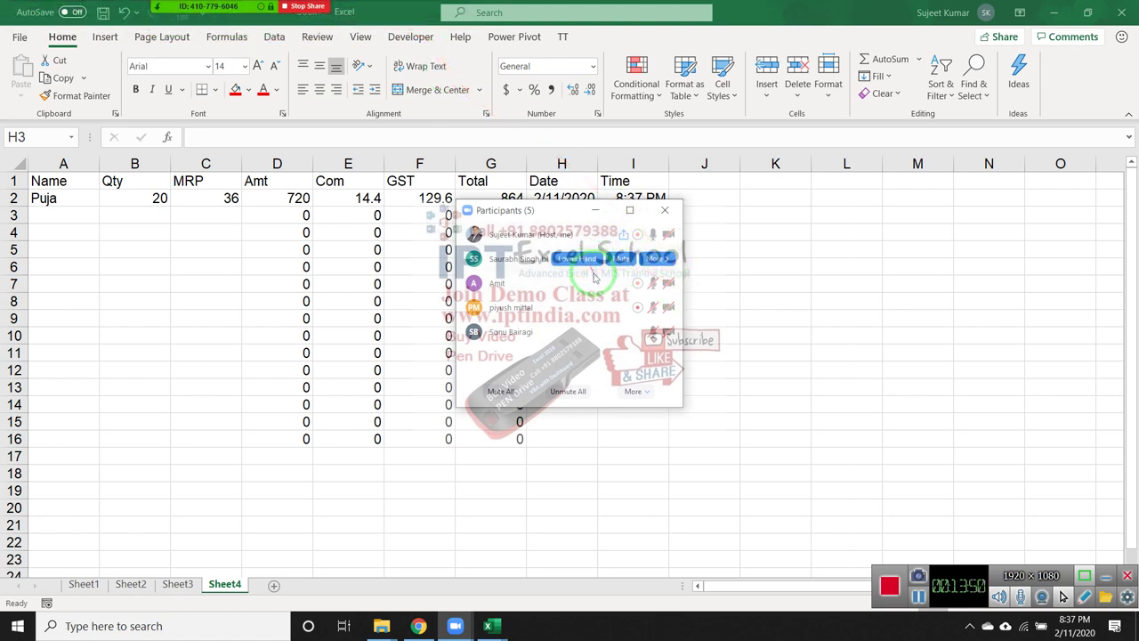
mouse_move(619, 290)
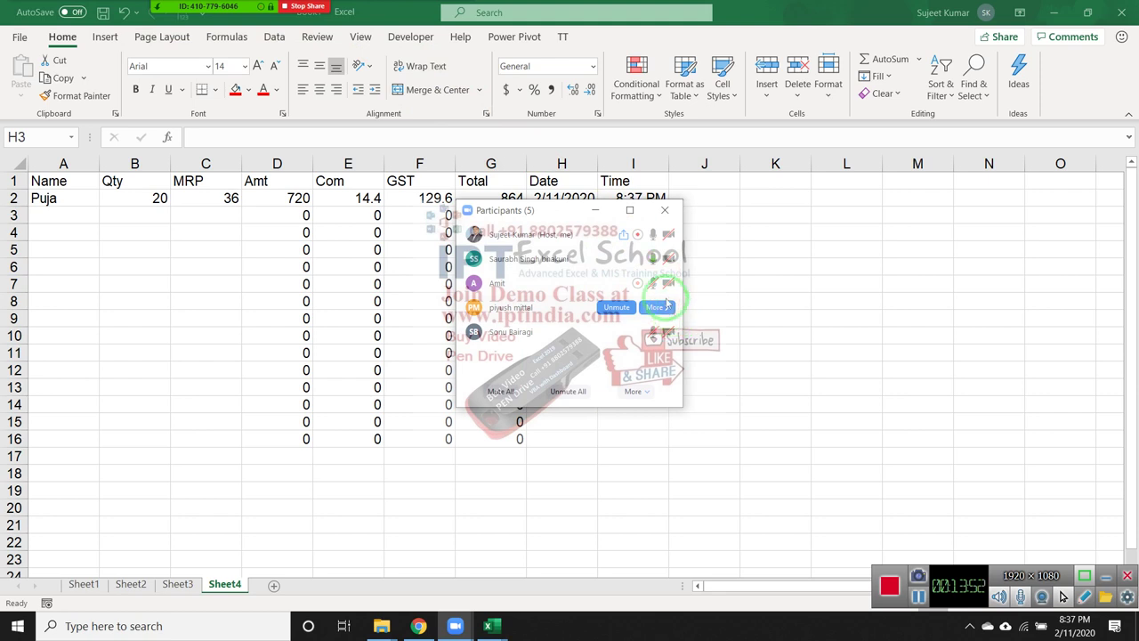
left_click(627, 261)
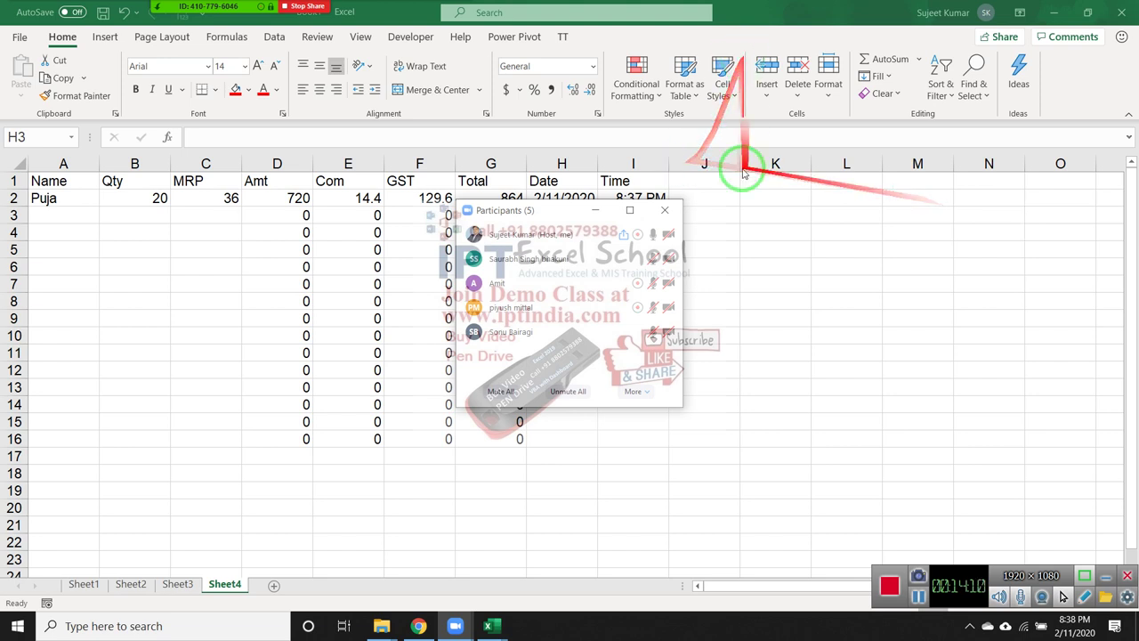
Step: Close the participants panel and select the entire worksheet
mouse_move(671, 282)
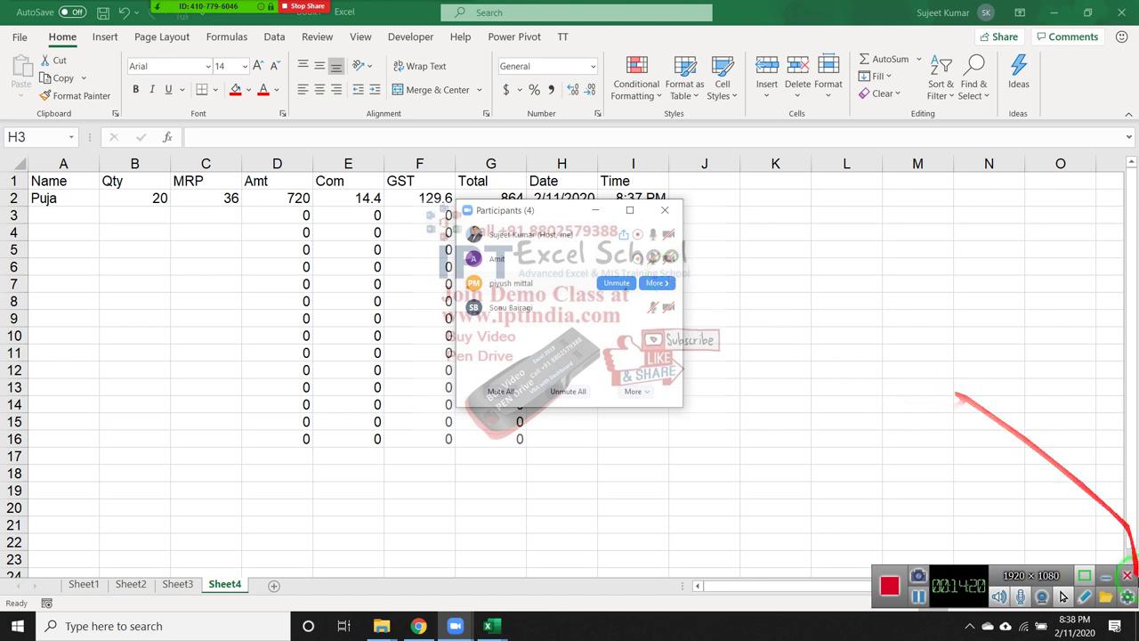
left_click(664, 213)
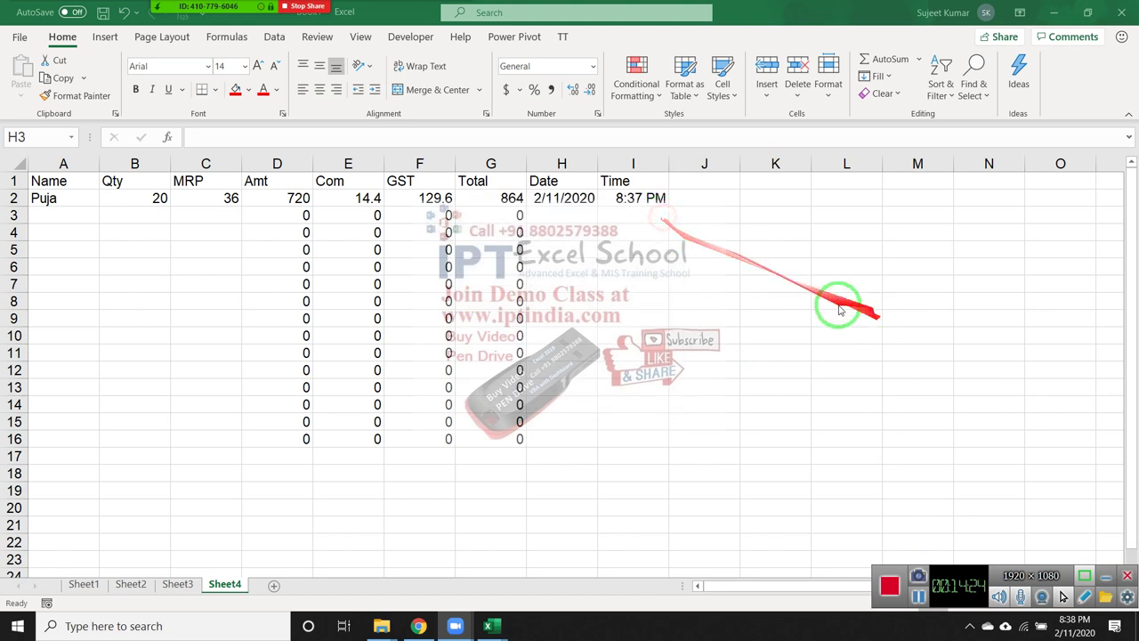
left_click(201, 218)
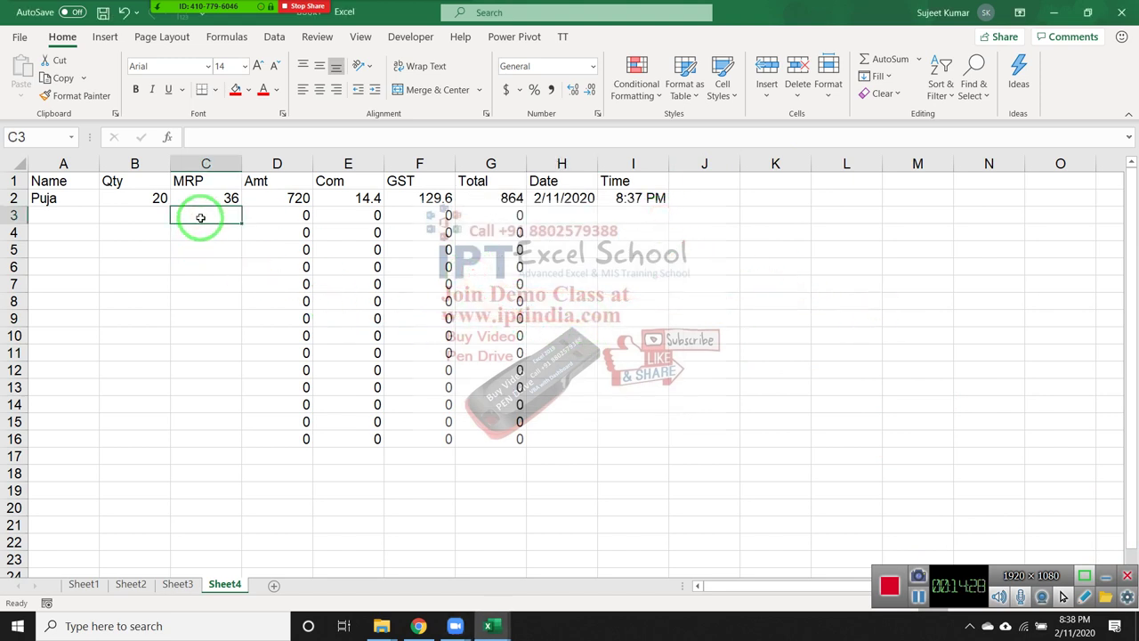
left_click(575, 214)
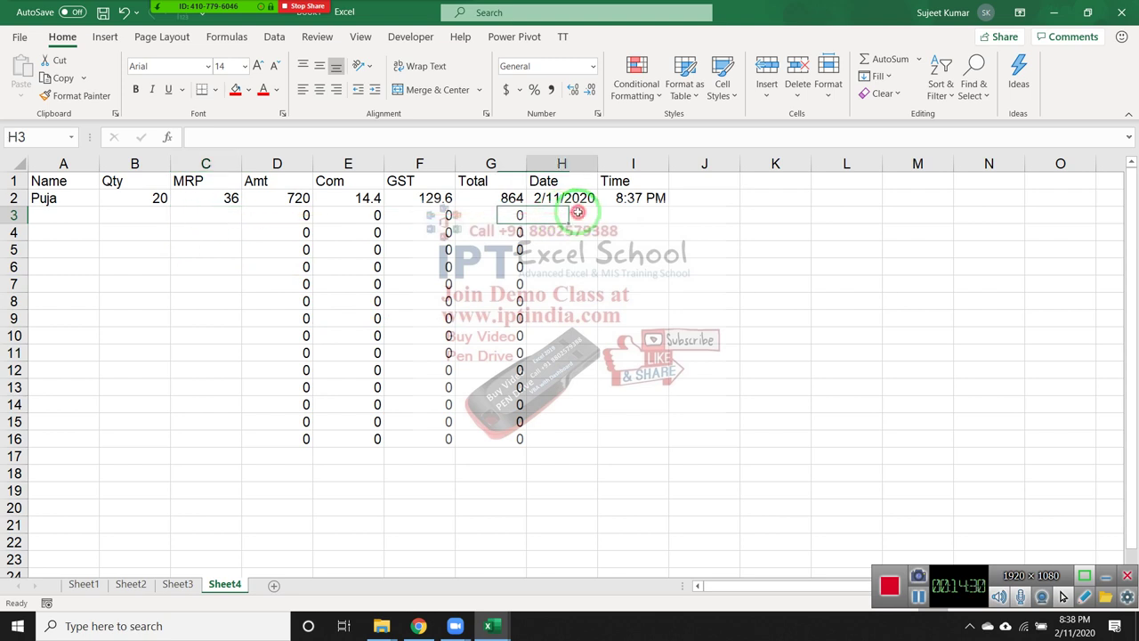
left_click(218, 251)
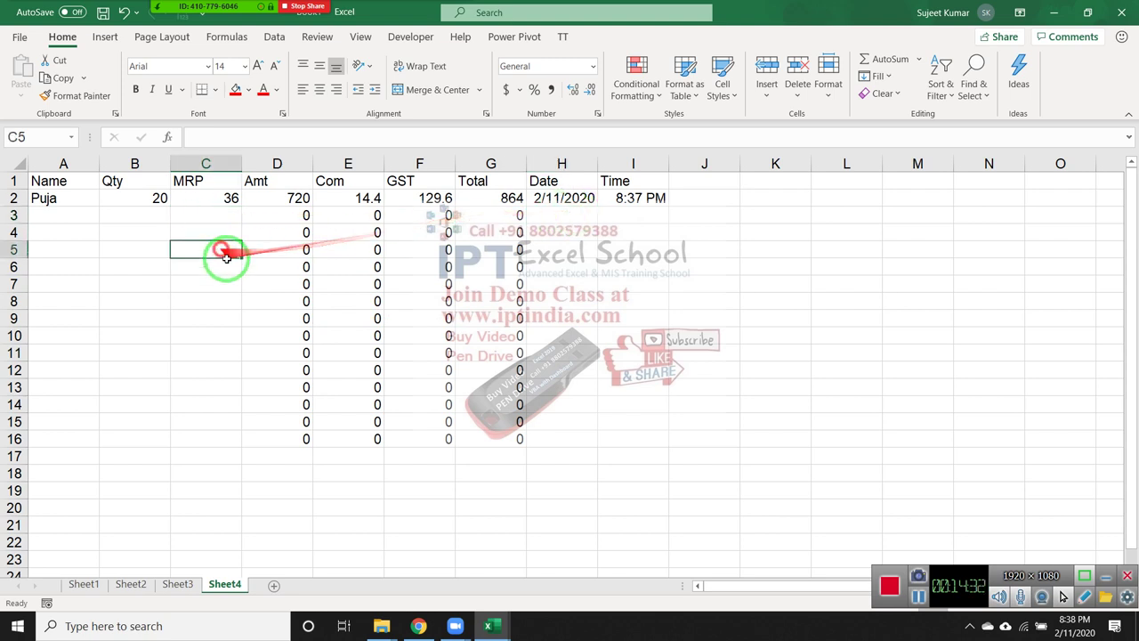
left_click(13, 164)
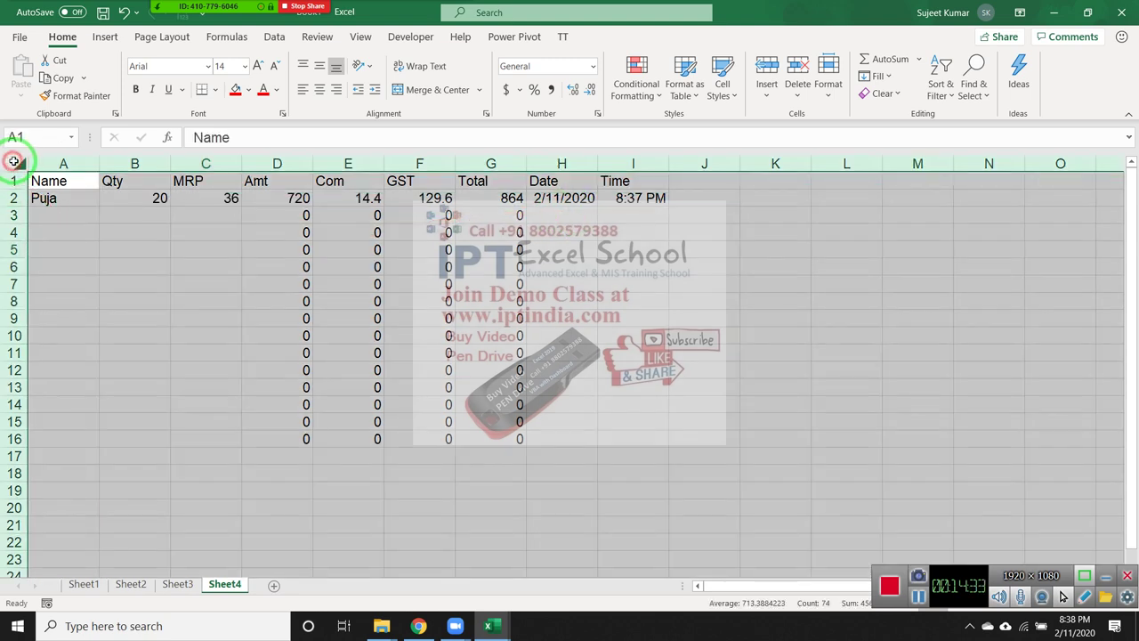
Step: Uncheck Locked in Format Cells > Protection for the whole sheet
right_click(97, 216)
left_click(171, 409)
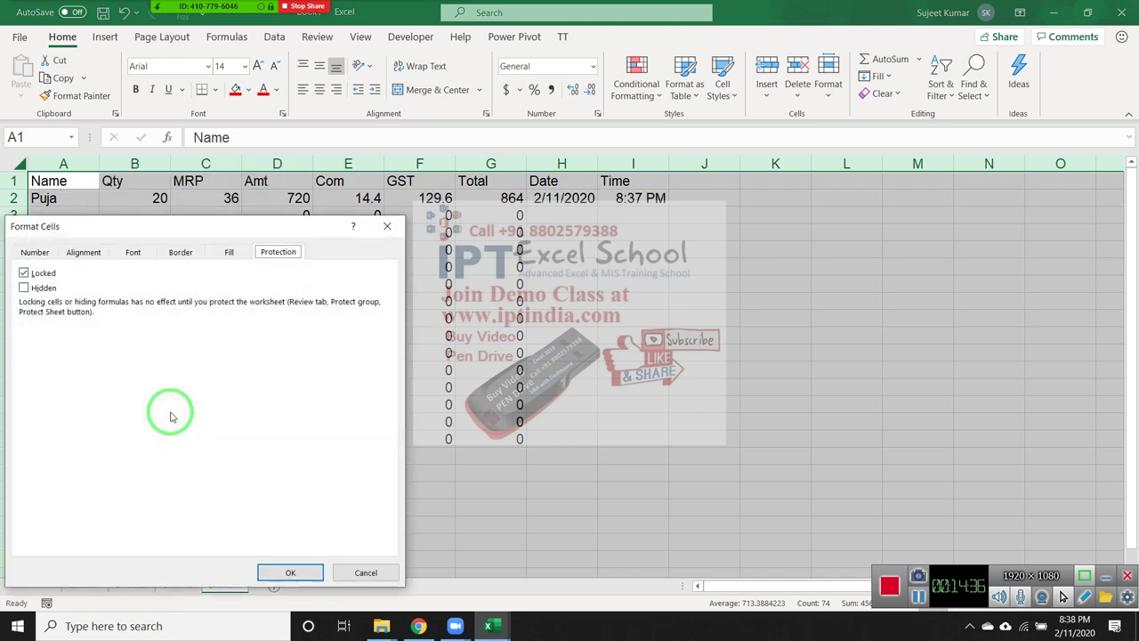
left_click(33, 279)
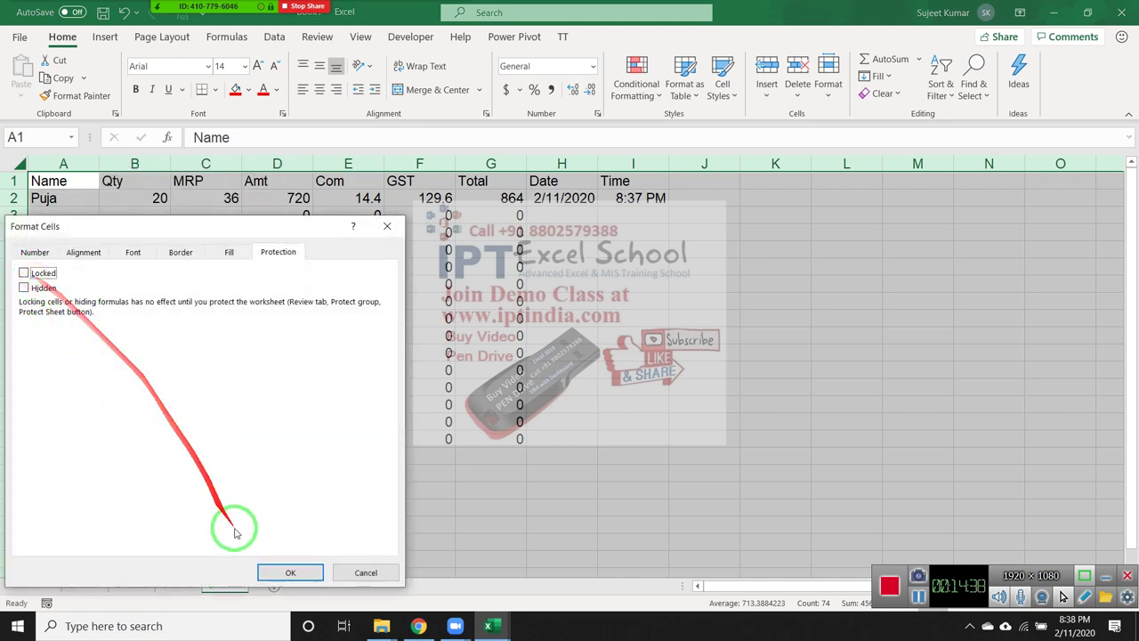
left_click(279, 575)
left_click(246, 471)
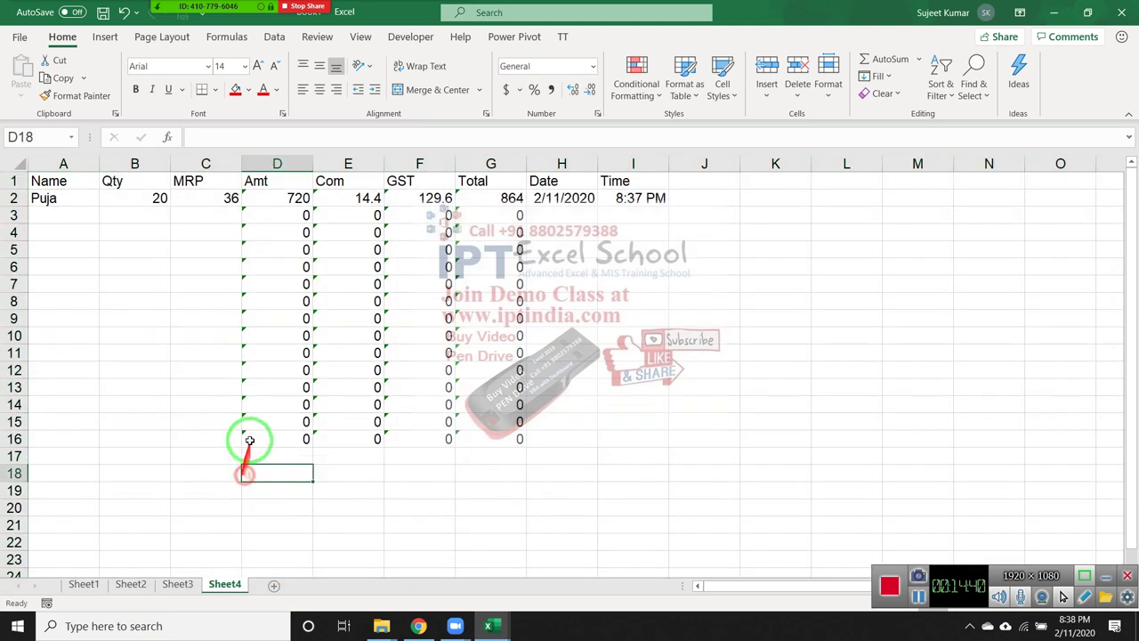
Step: Select columns D to G and set them to Locked
left_click_drag(264, 162, 490, 163)
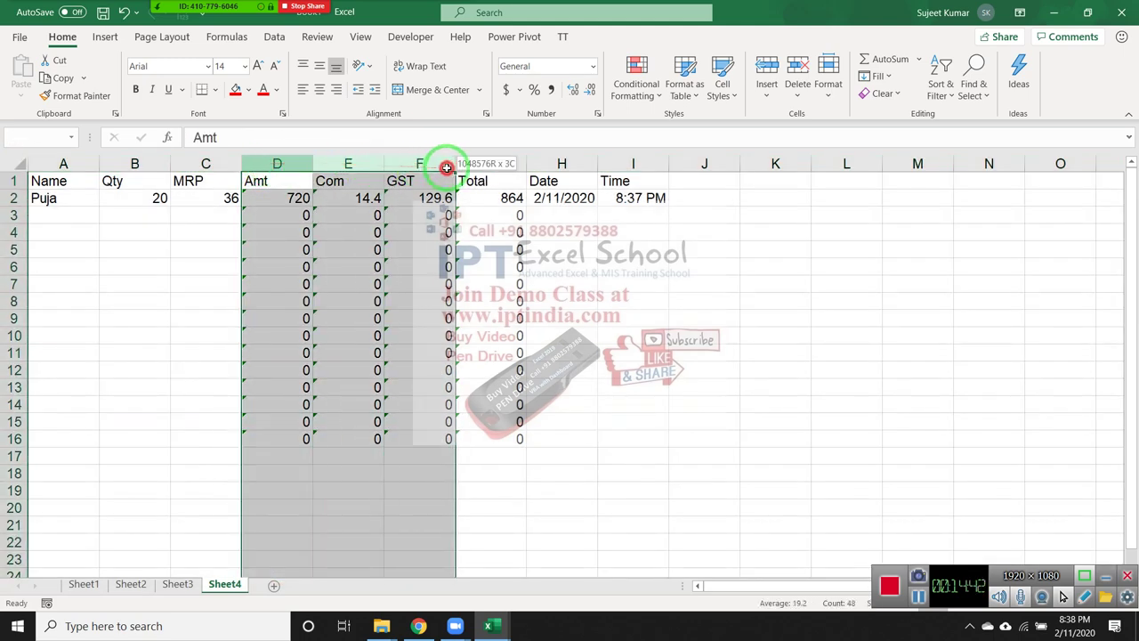
right_click(454, 200)
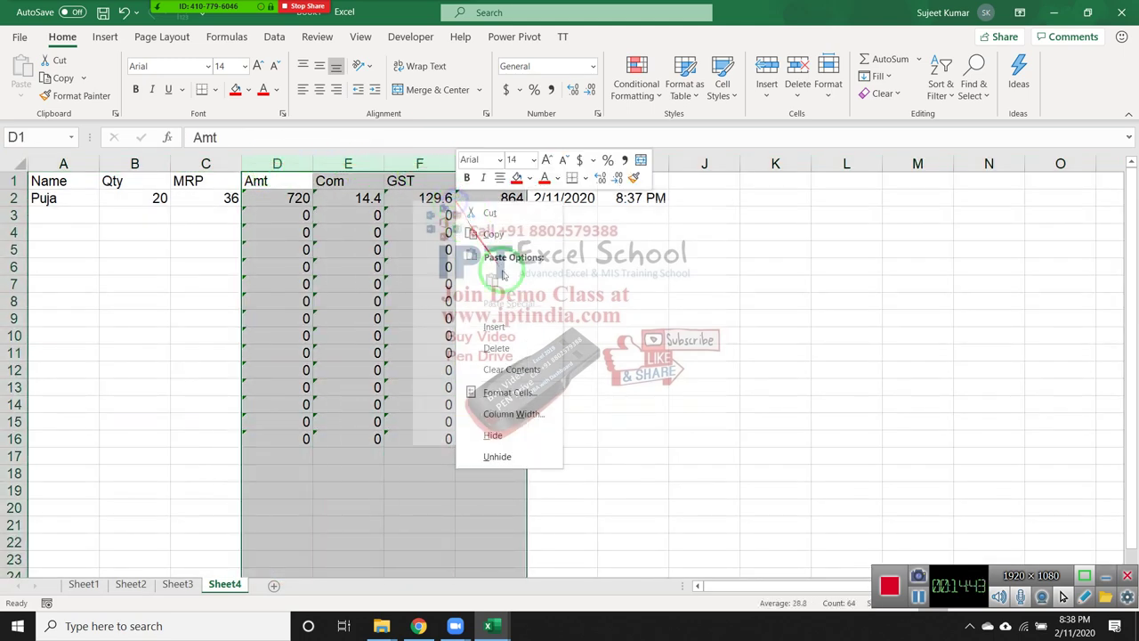
left_click(525, 381)
left_click(363, 250)
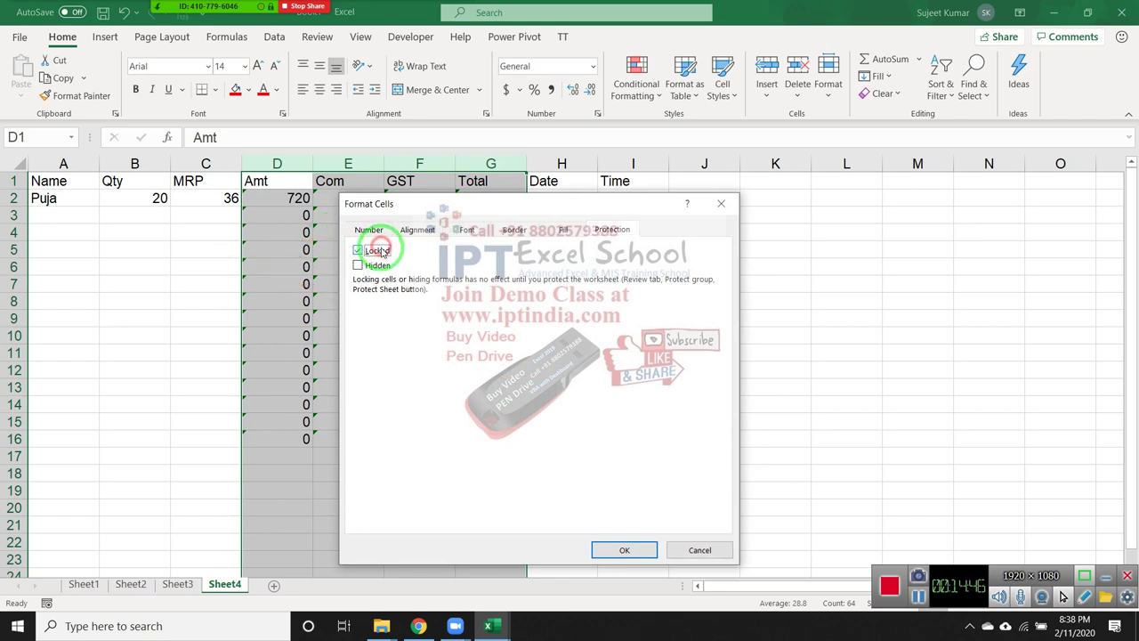
left_click(623, 550)
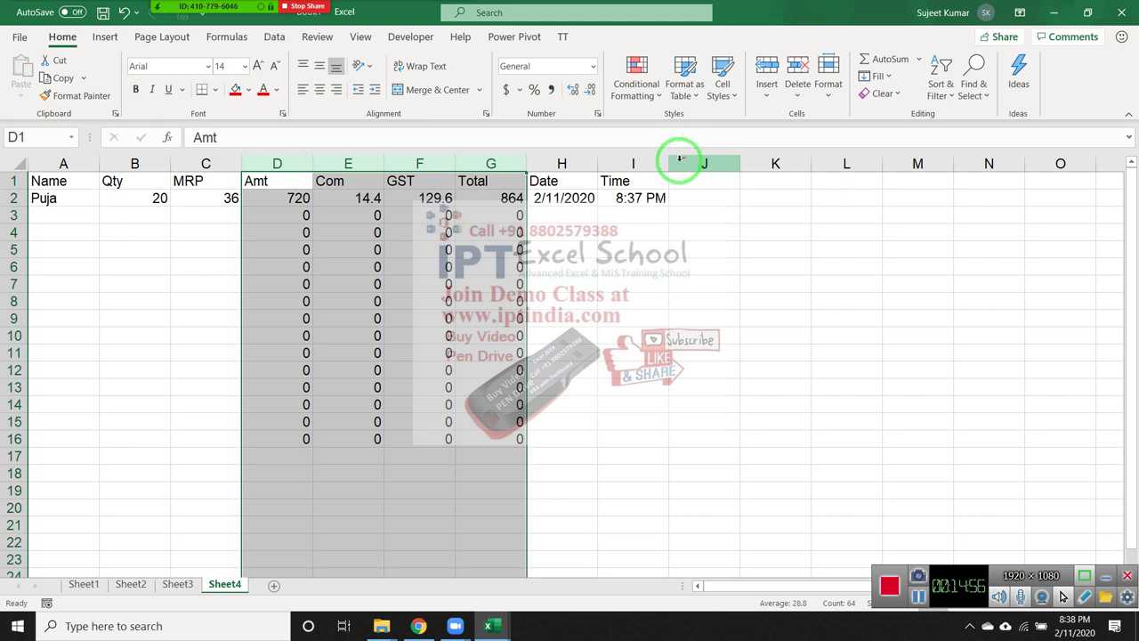
Step: Protect Sheet4 with 'Select locked cells' turned off
left_click(640, 257)
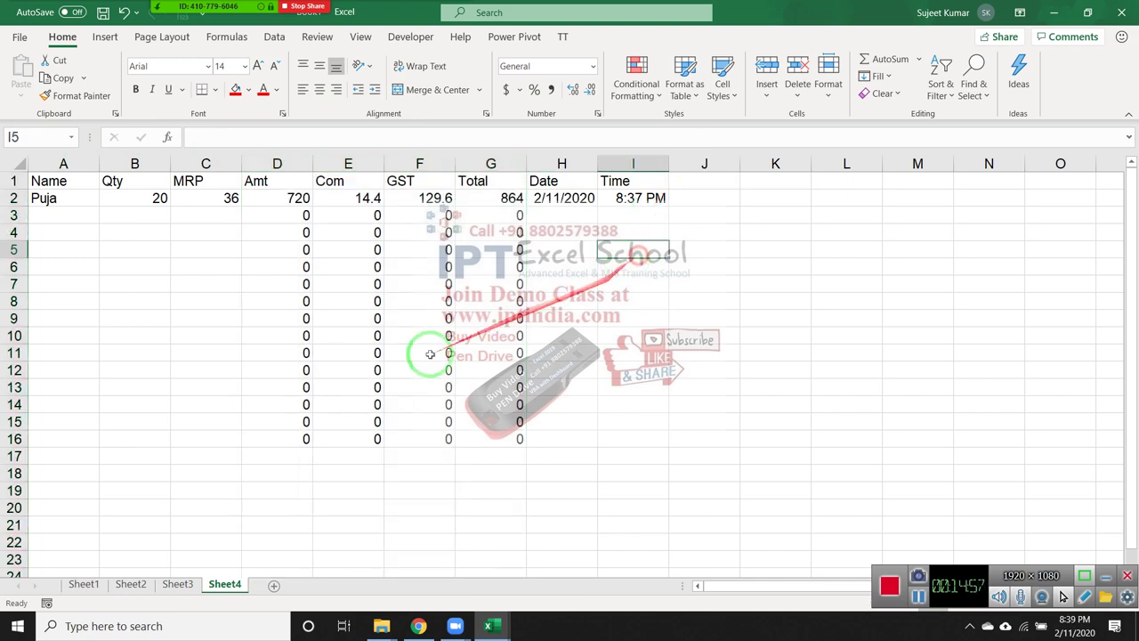
right_click(233, 584)
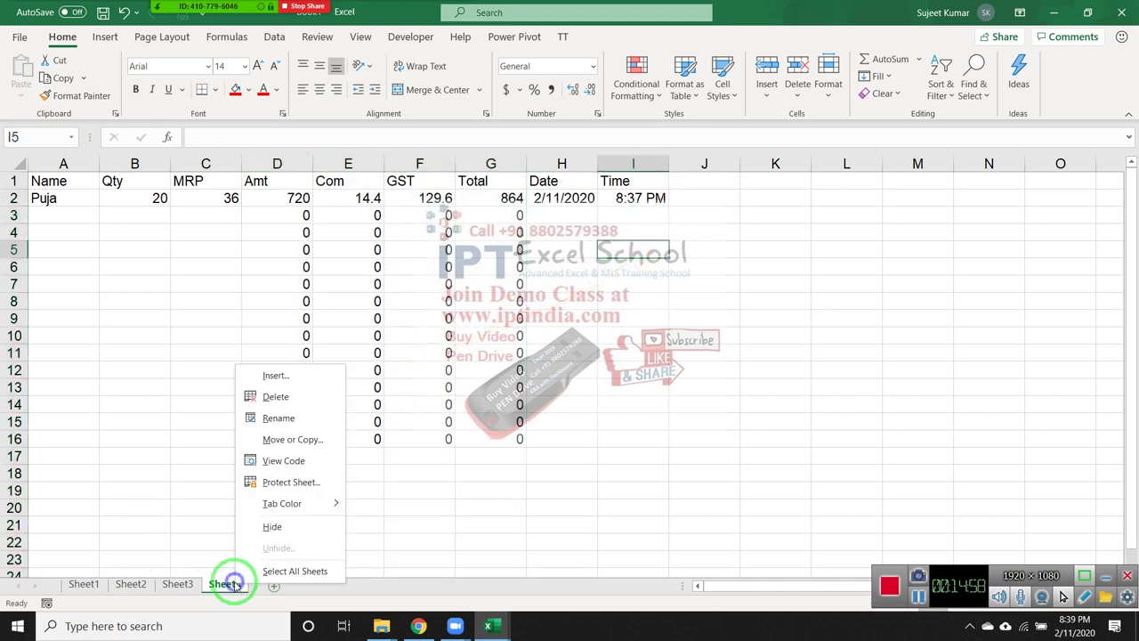
left_click(266, 483)
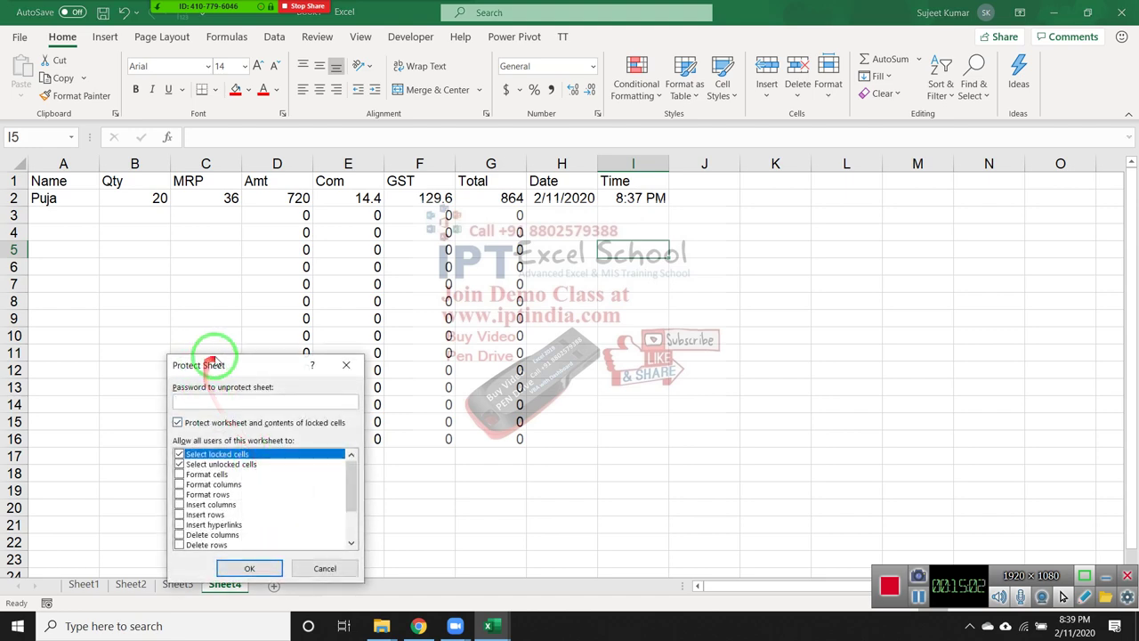
left_click_drag(211, 353, 746, 267)
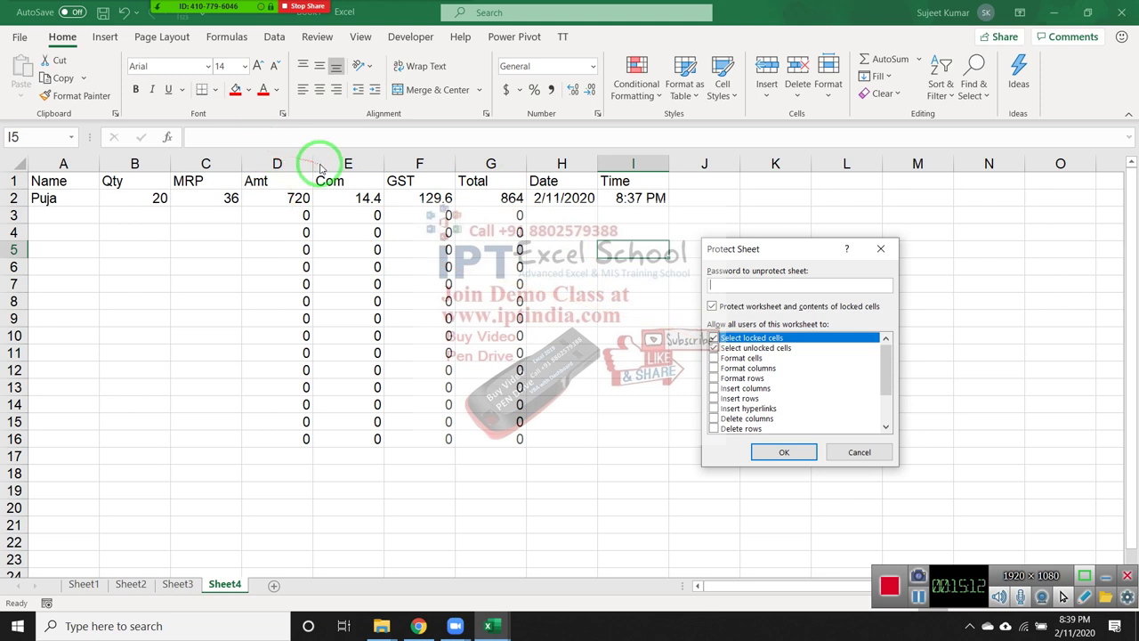
left_click(714, 339)
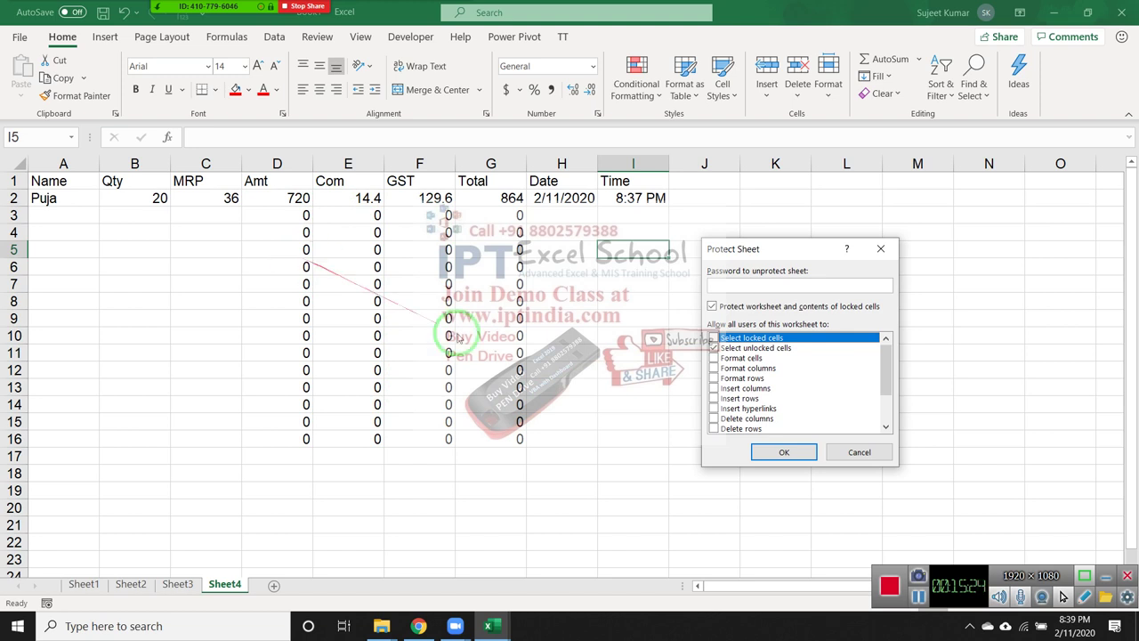
left_click(784, 452)
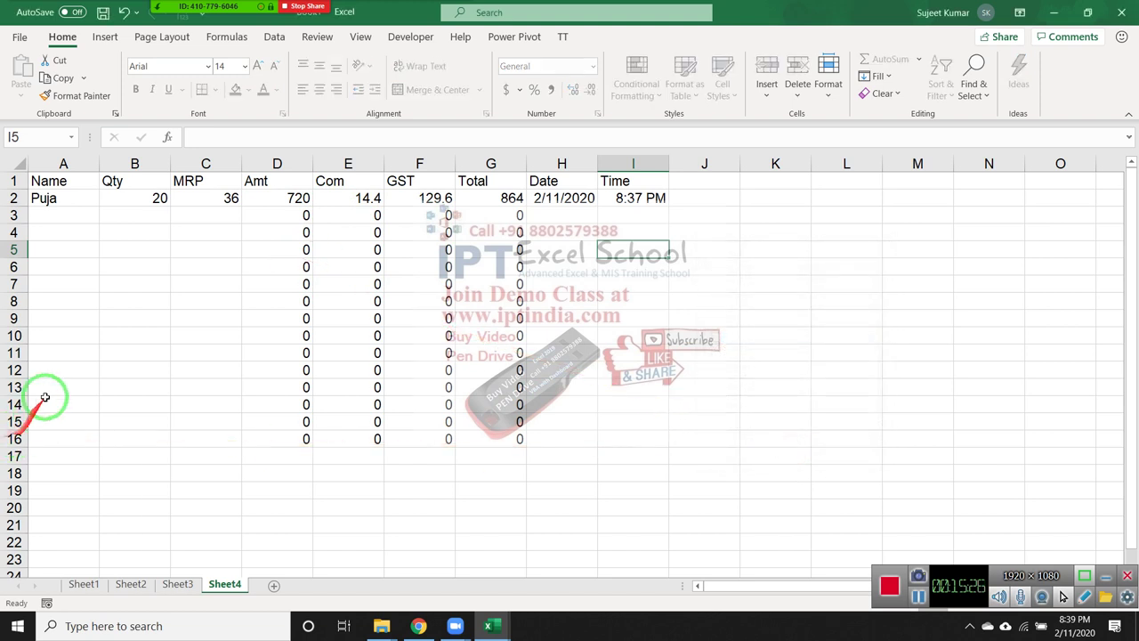
Step: Enter Om, Qty 45 and MRP 36 in row 3
left_click_drag(56, 230, 56, 218)
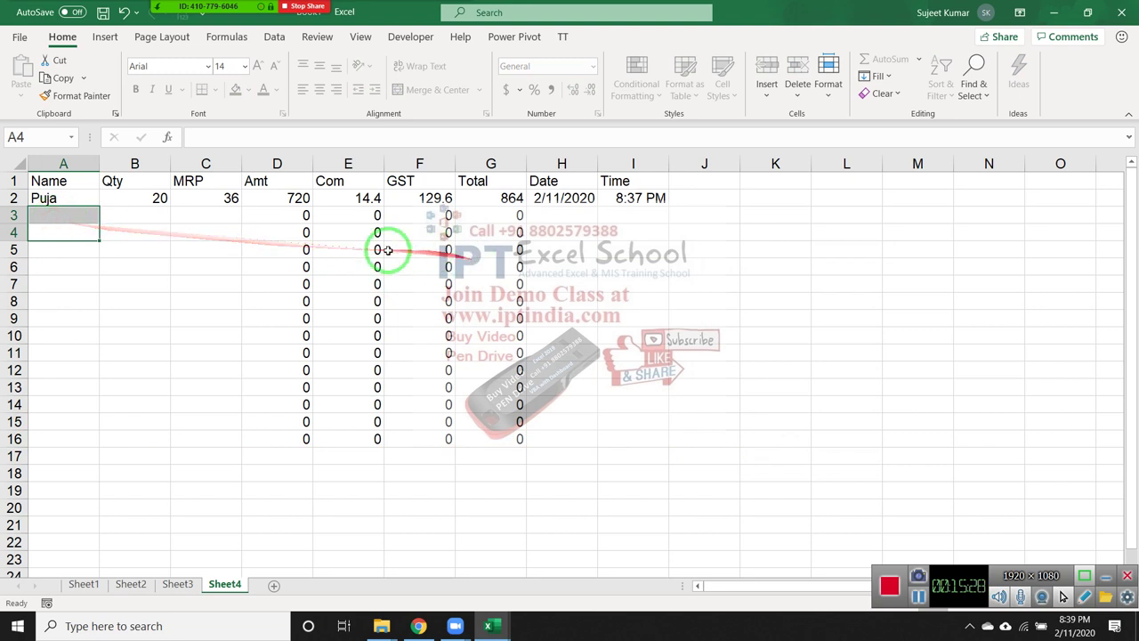
left_click(85, 220)
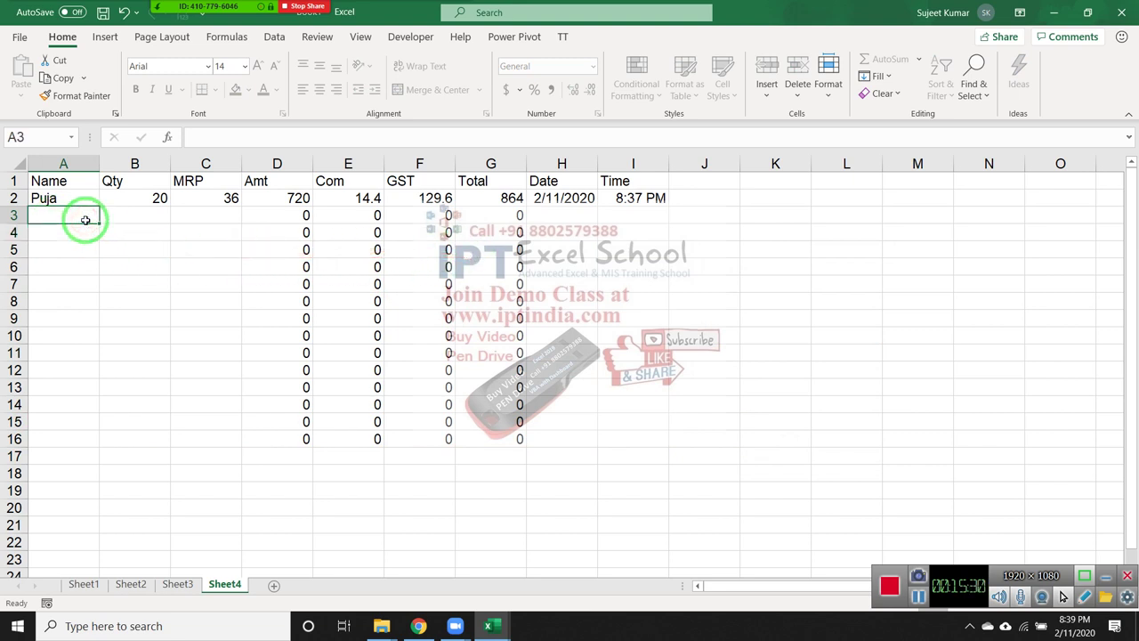
type("Om")
key("Tab")
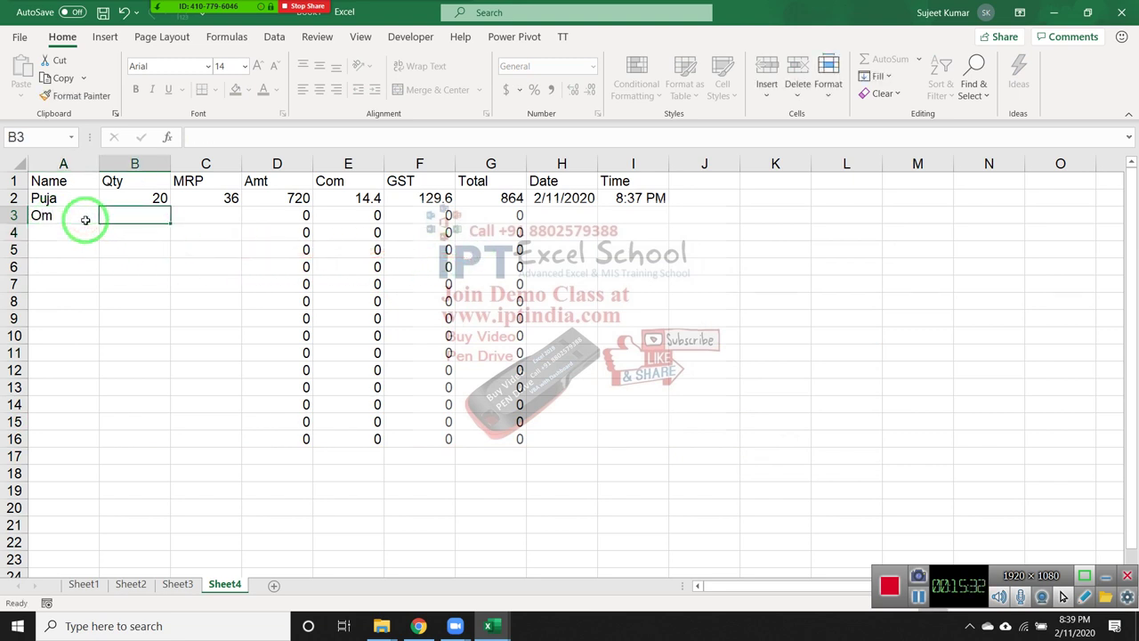
type("45")
key("Tab")
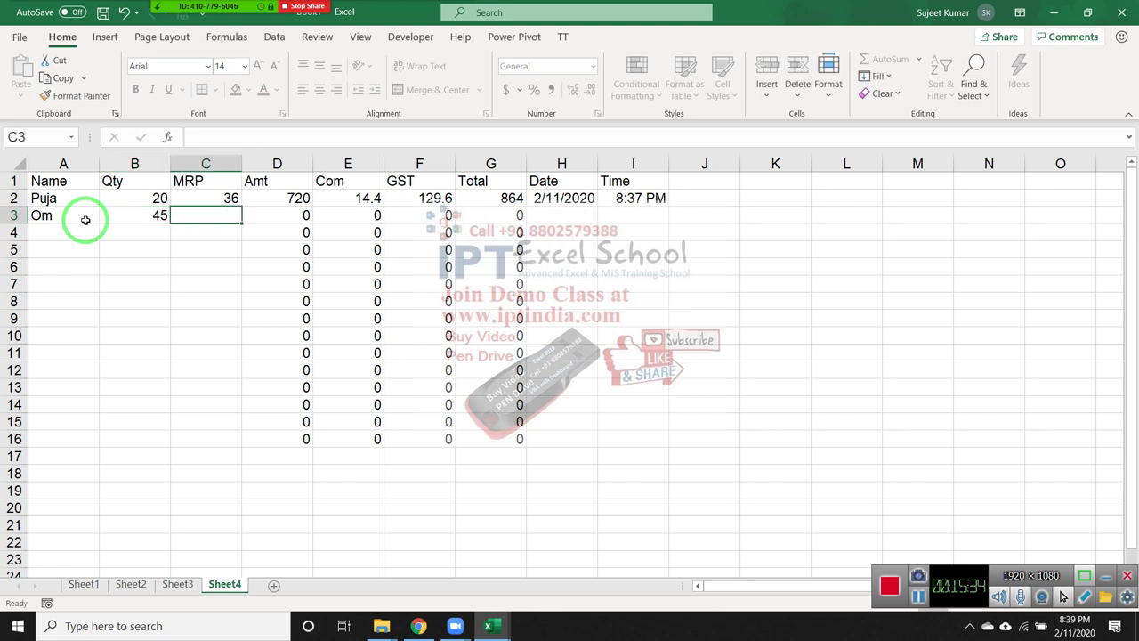
type("36")
key("Tab")
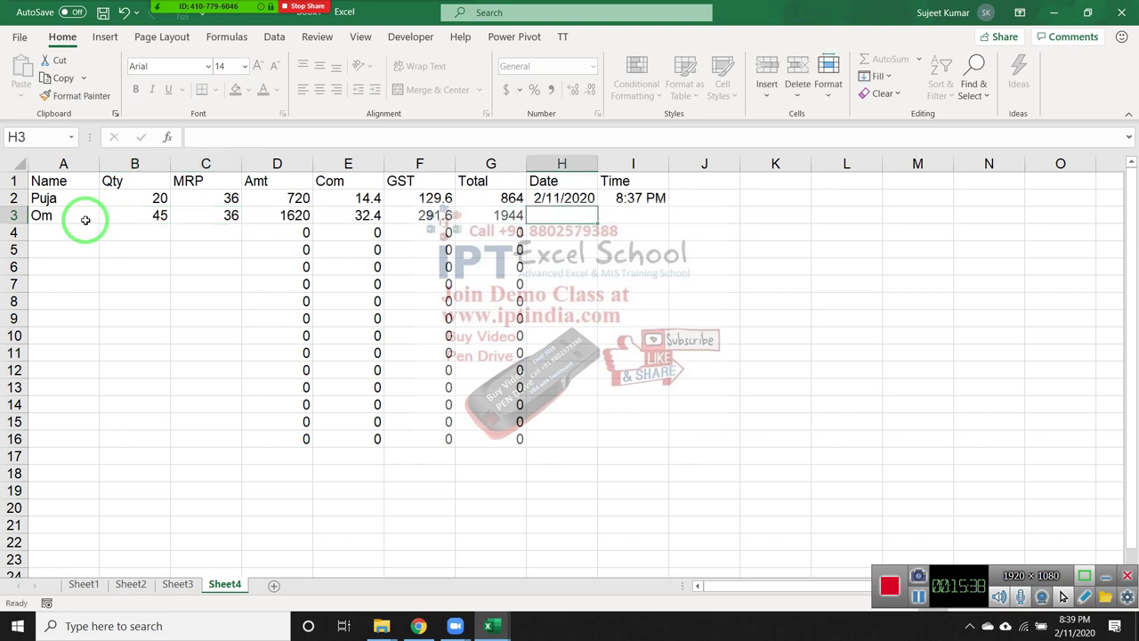
key("Return")
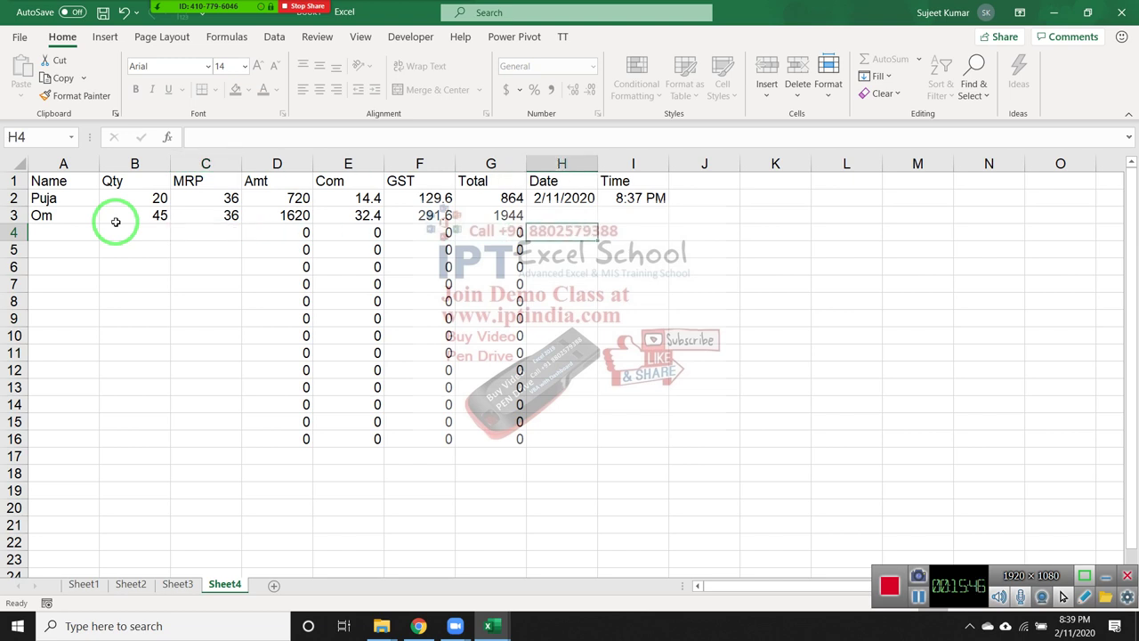
Step: Stamp the date 2/11/2020 in H3 and the time 8:39 PM in I3
key("Up")
key("ctrl+semicolon")
key("Tab")
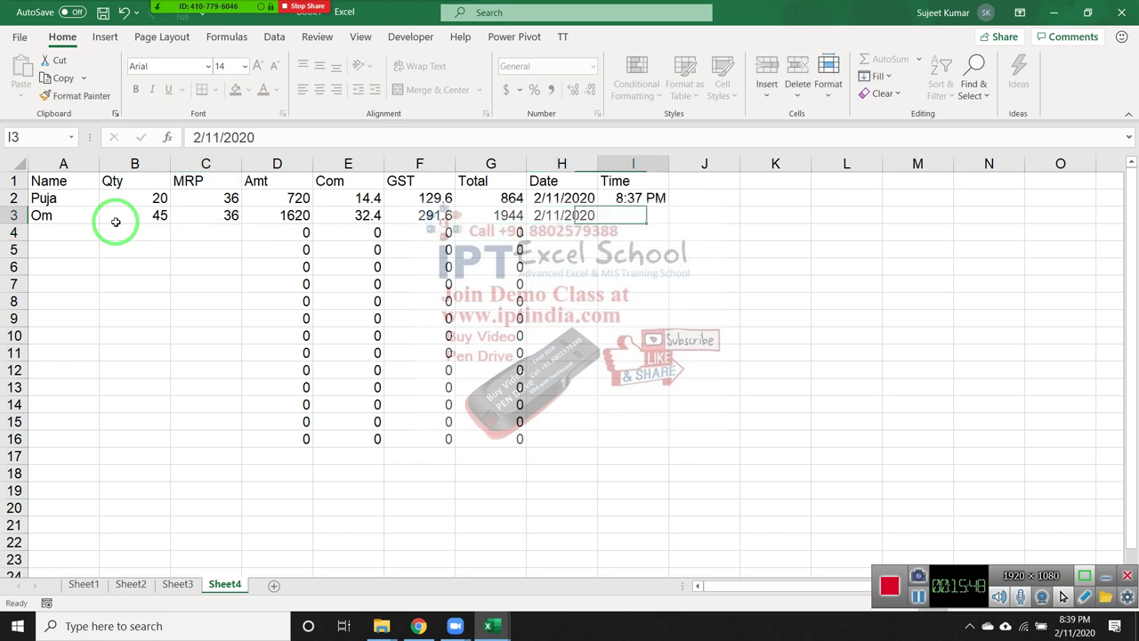
key("ctrl+shift+semicolon")
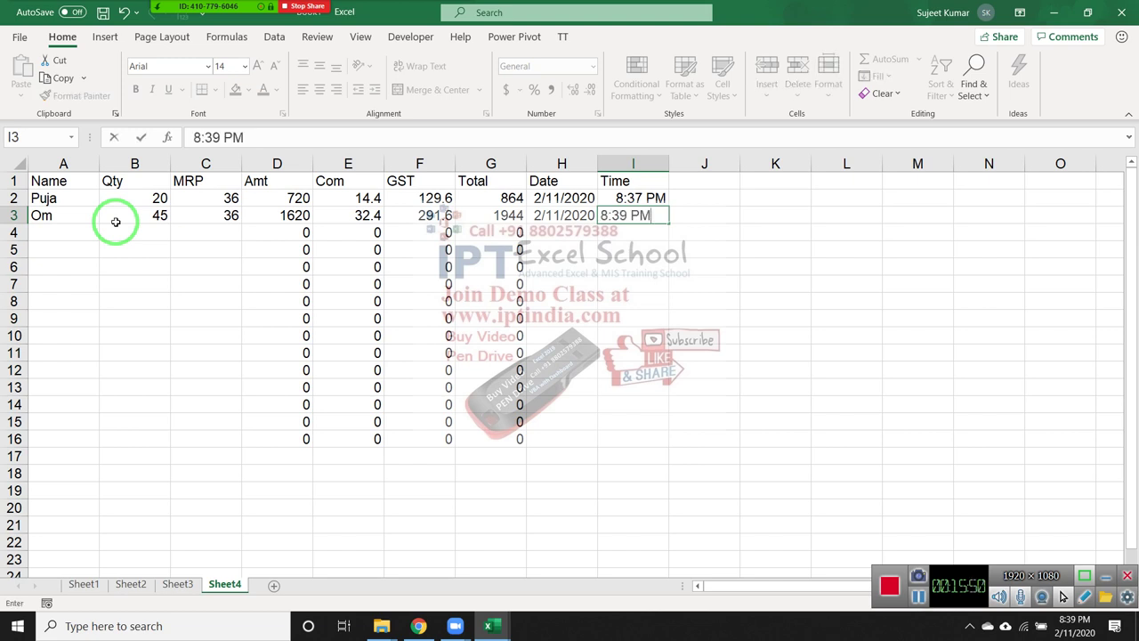
key("Return")
key("Up")
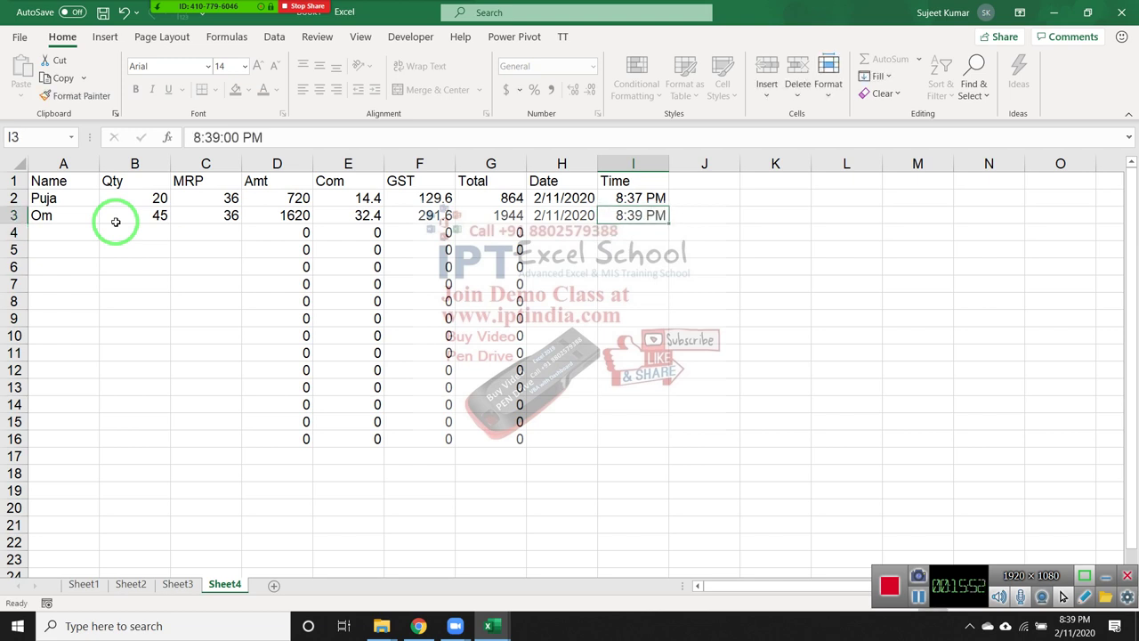
key("Left")
key("Right")
key("Left")
key("Right")
Step: Check the C3 and row 2 values, then select B4 for the next entry
left_click(205, 216)
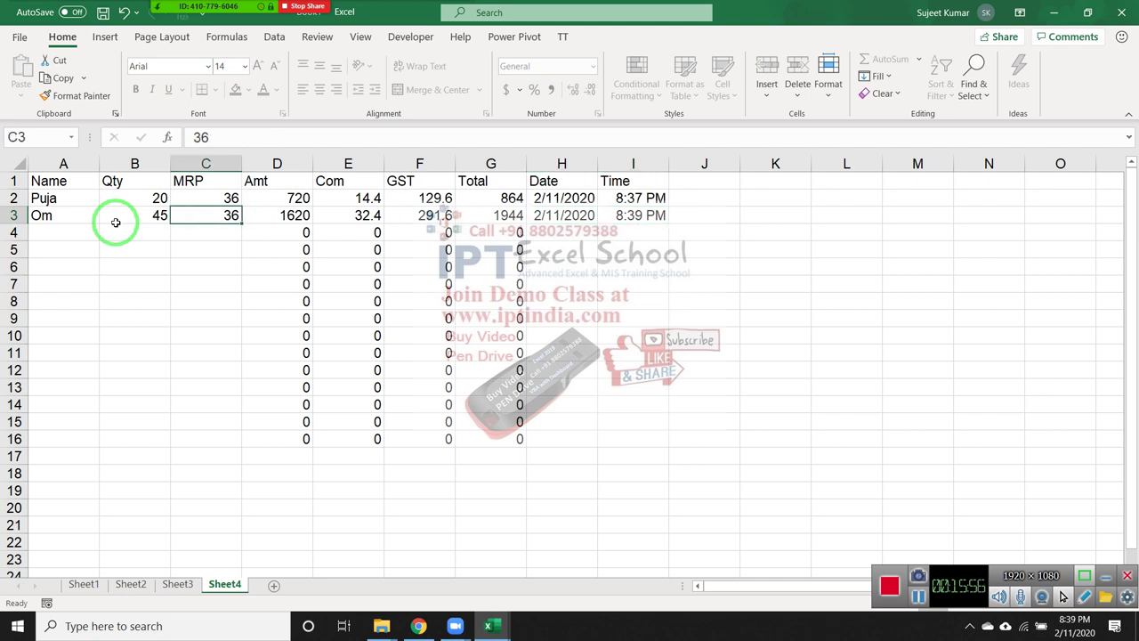
left_click(633, 198)
left_click(135, 197)
left_click(115, 227)
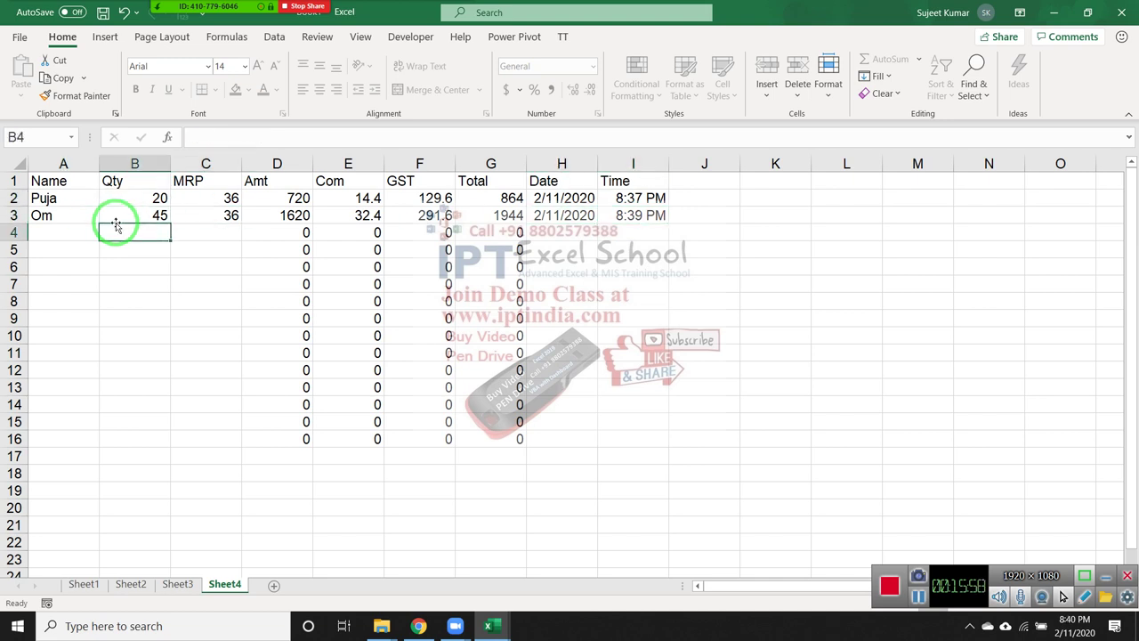
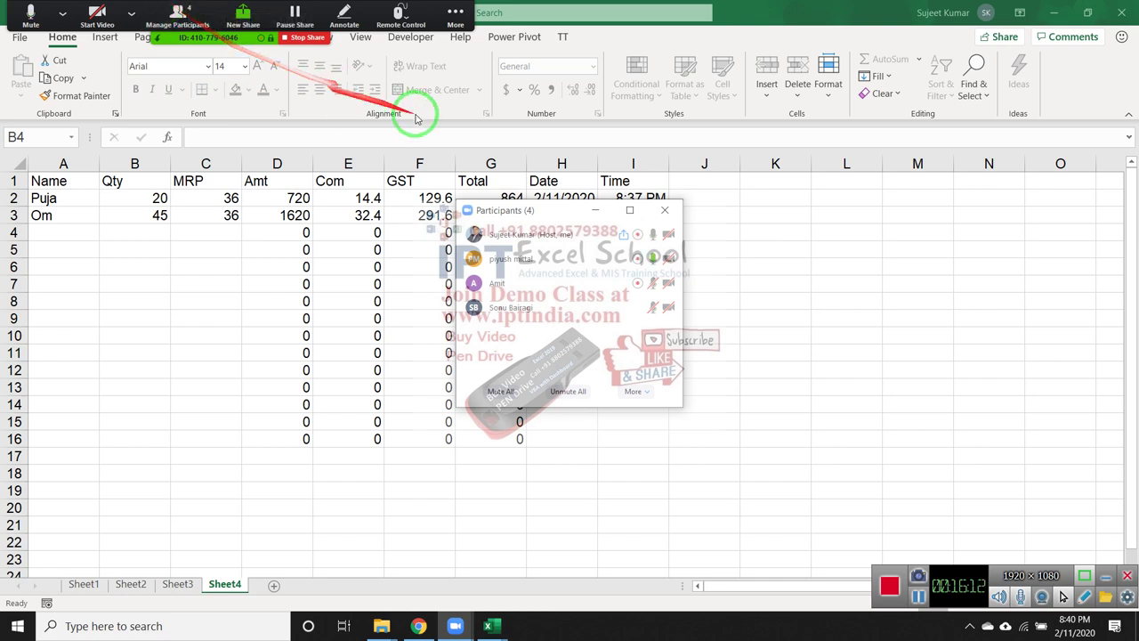
Step: Insert a new blank worksheet, Sheet5
left_click_drag(494, 218, 696, 189)
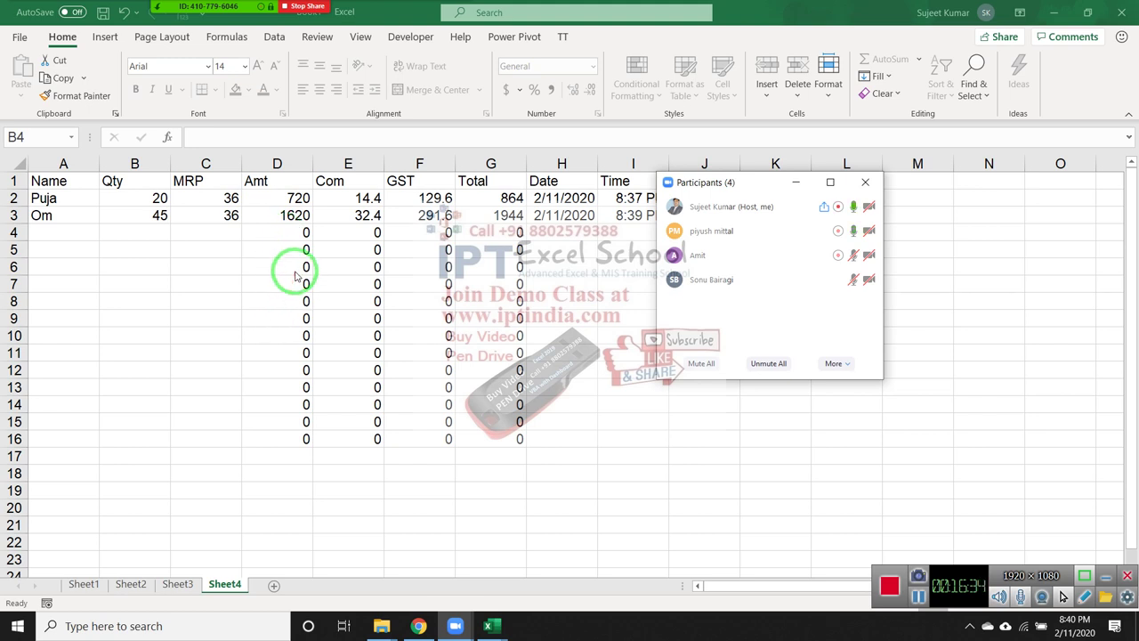
left_click(178, 584)
left_click(227, 584)
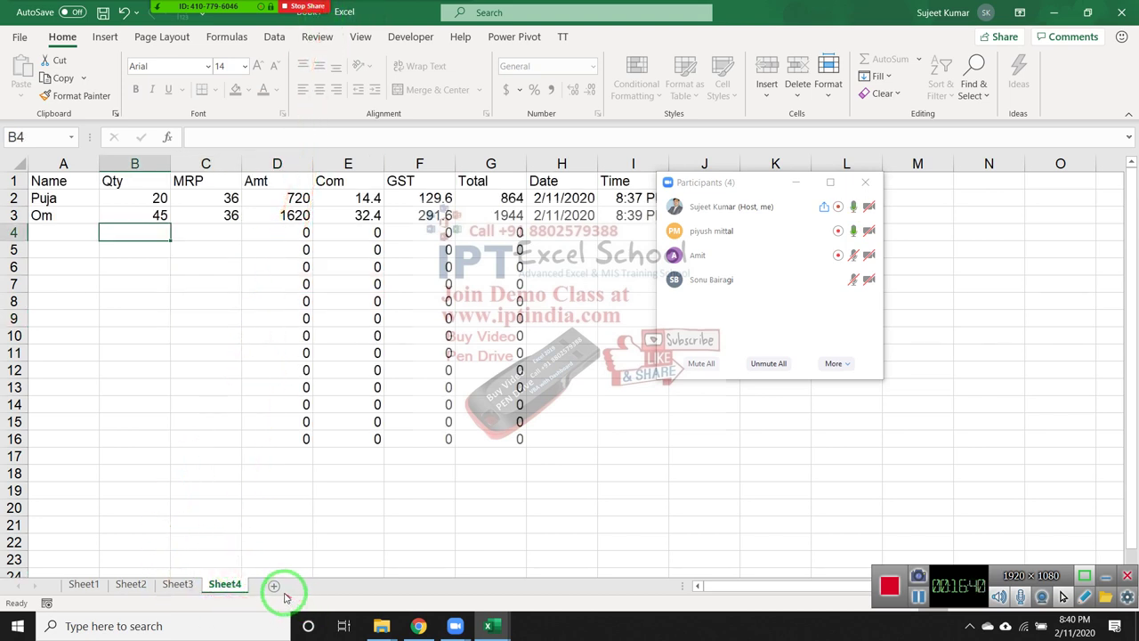
left_click(274, 586)
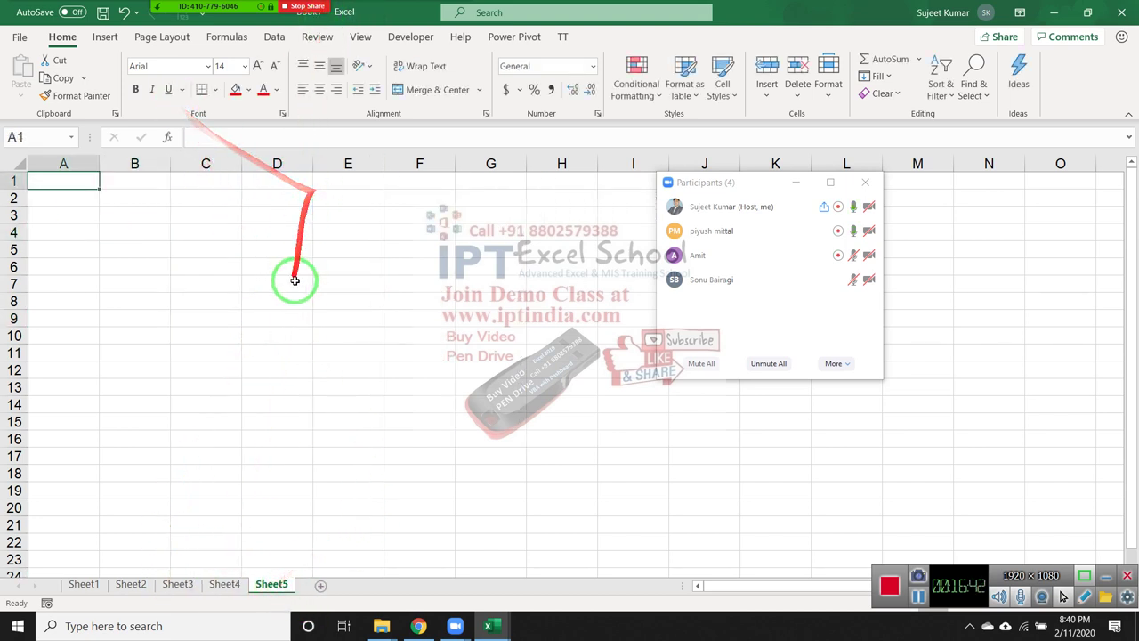
Step: Enter the formula =D1*C1 in cell E1
left_click(360, 250)
left_click(273, 177)
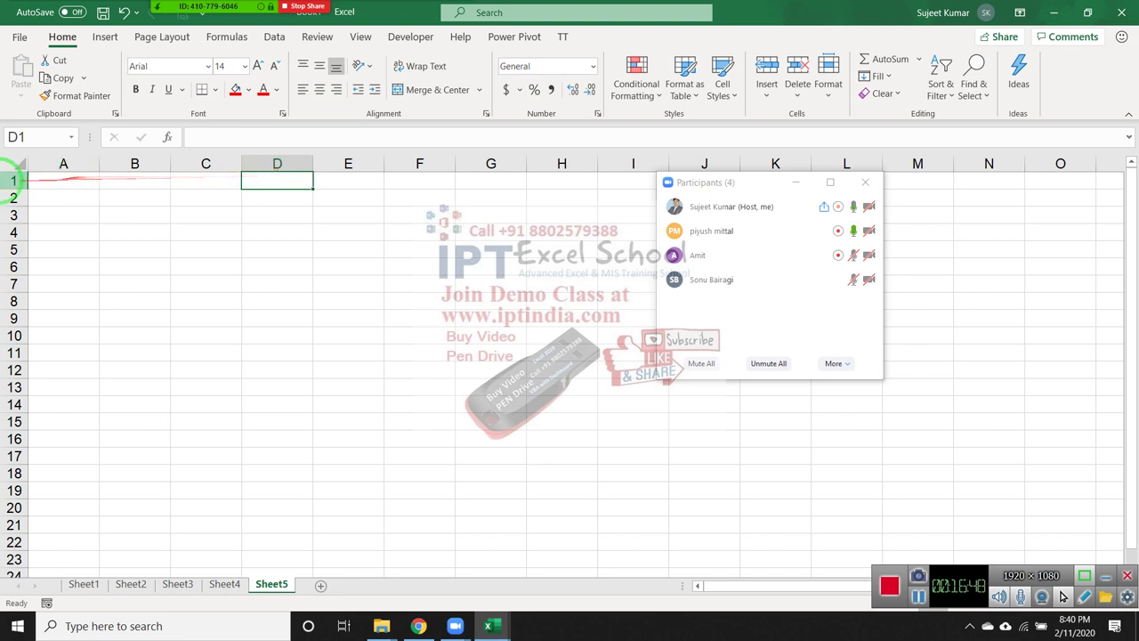
left_click(355, 181)
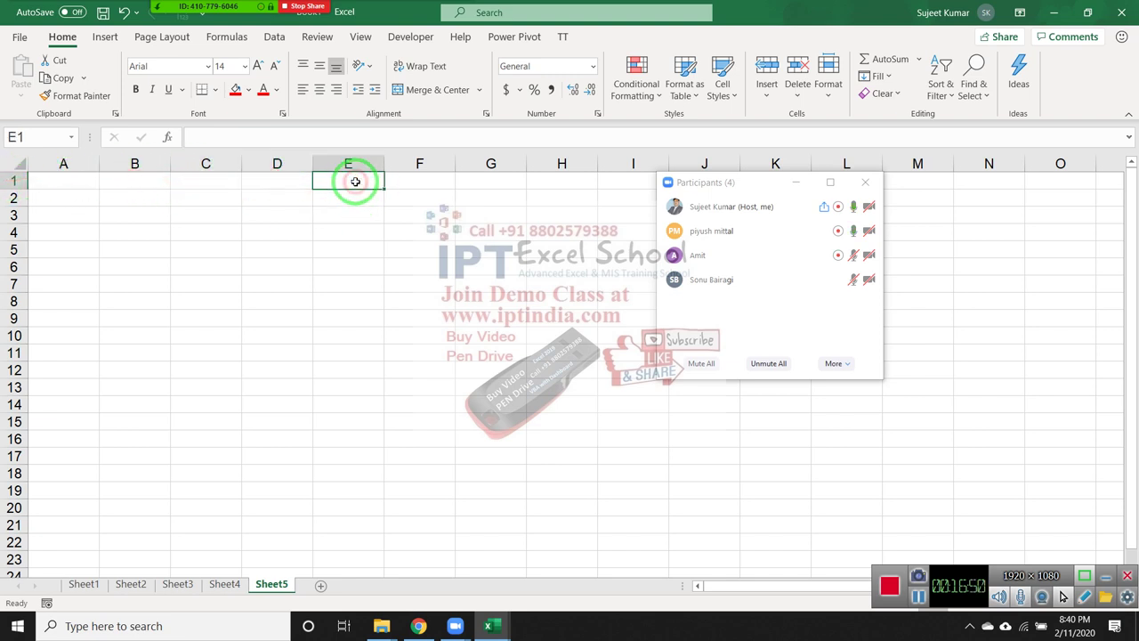
type("=")
key("Left")
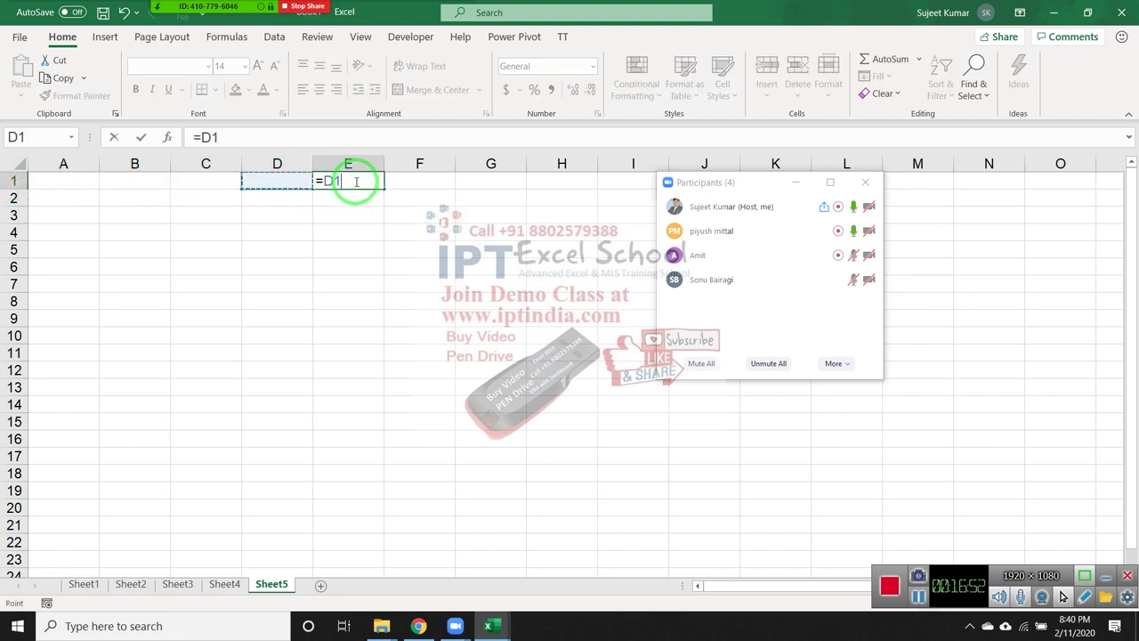
type("*")
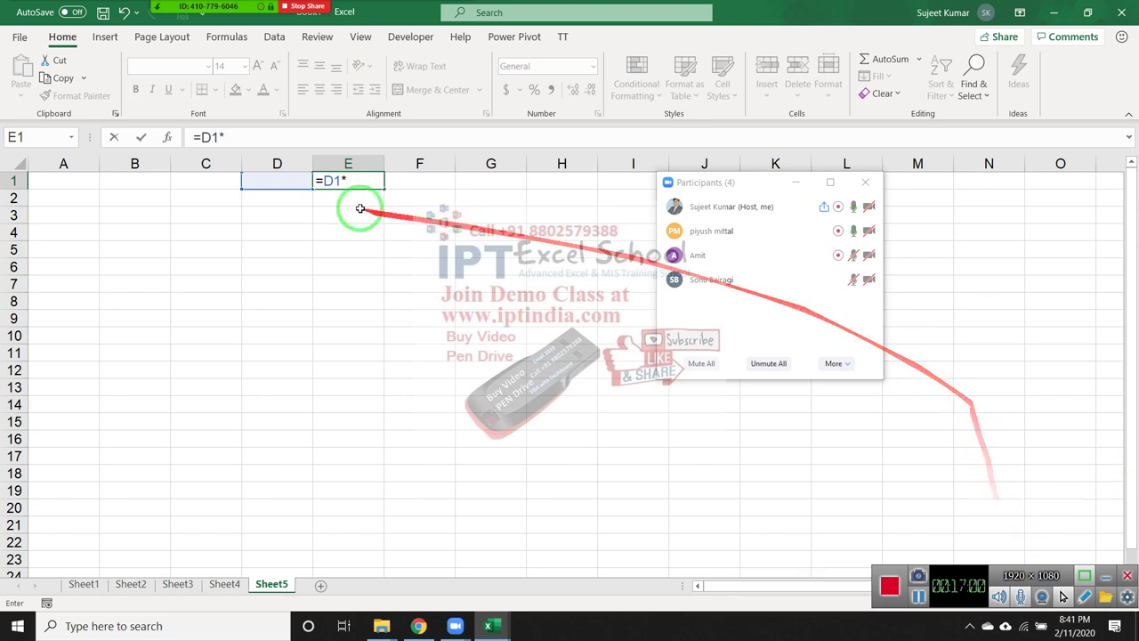
left_click(198, 183)
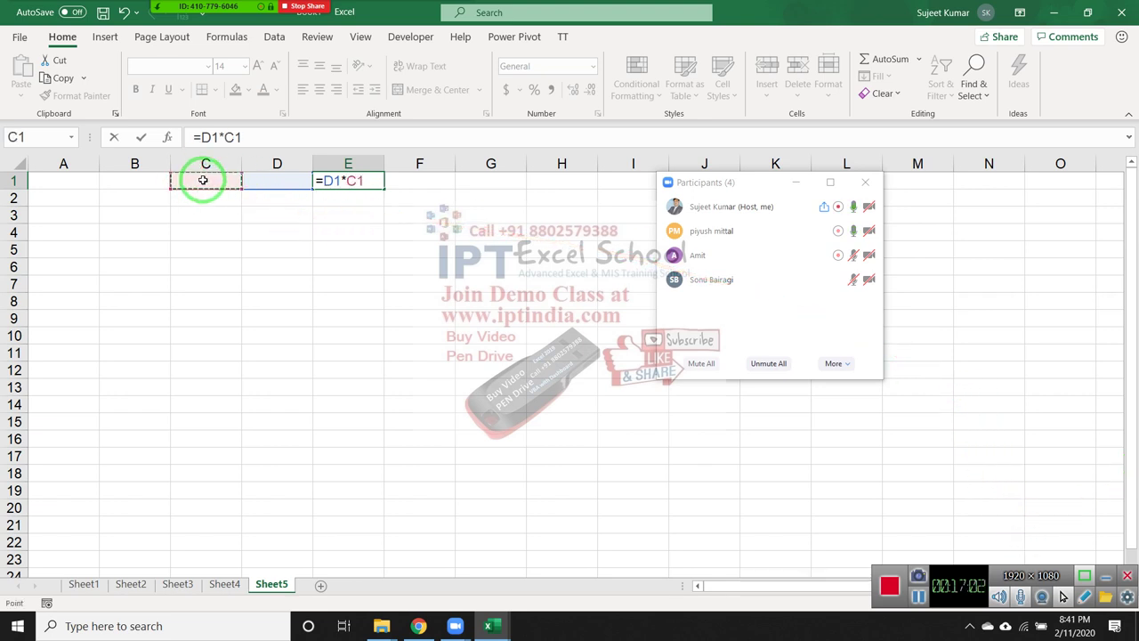
key("Return")
Step: Enter 20 in C1 and 36 in D1 so E1 shows 720
key("Up")
key("Left")
left_click(203, 180)
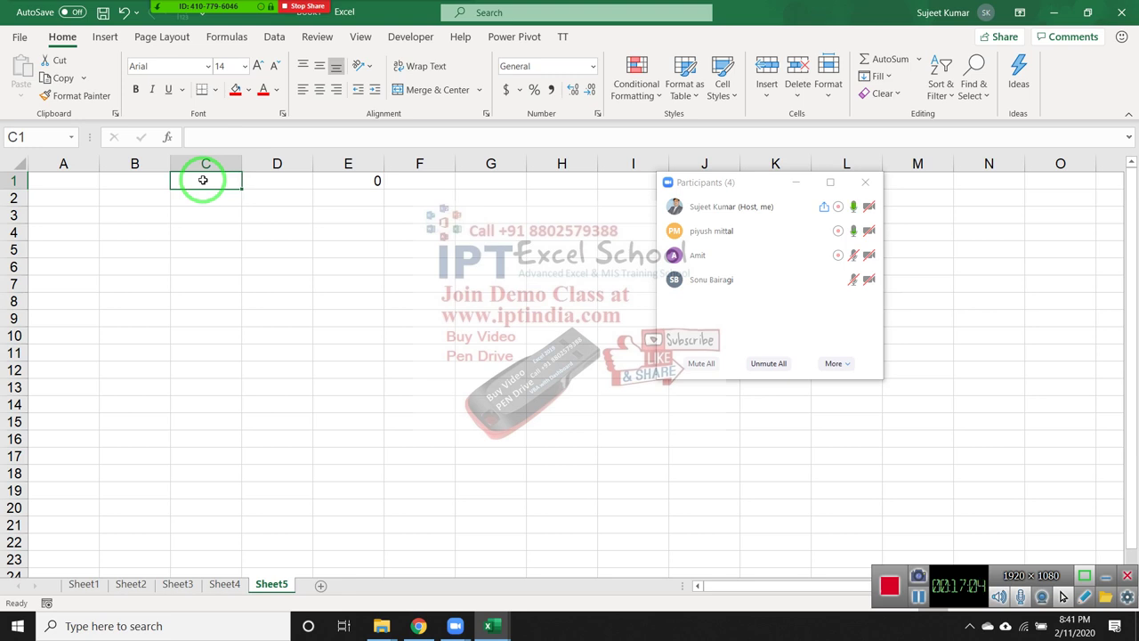
type("20")
key("Right")
type("36")
key("Return")
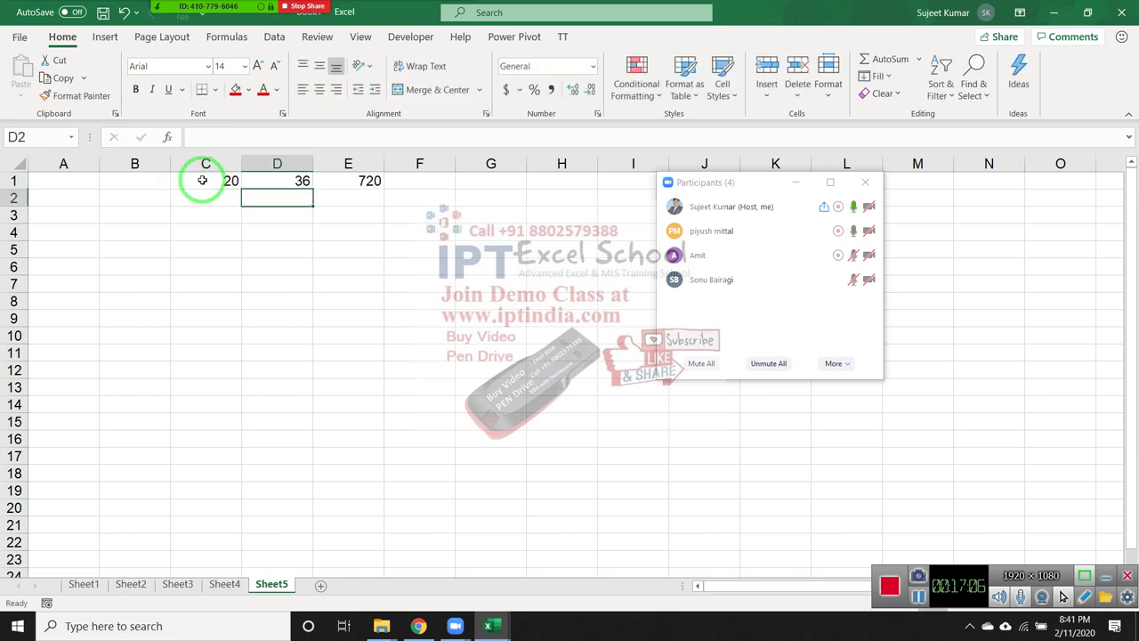
Step: Enter =E1*2% in F1 to get 14.4
key("Up")
key("Right")
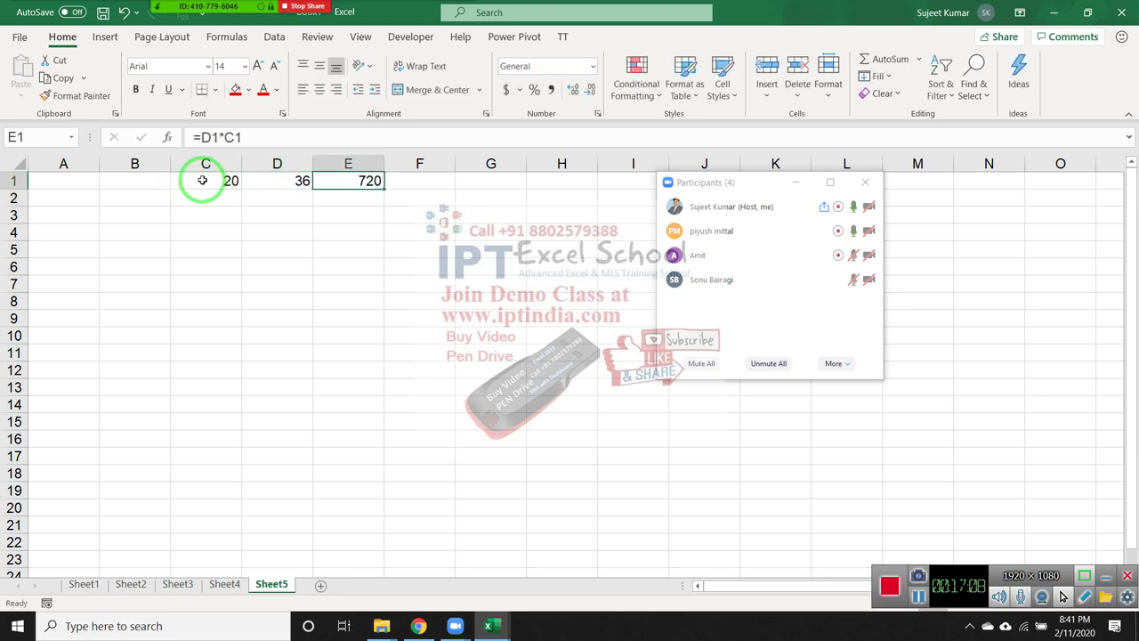
key("Right")
type("=")
key("Left")
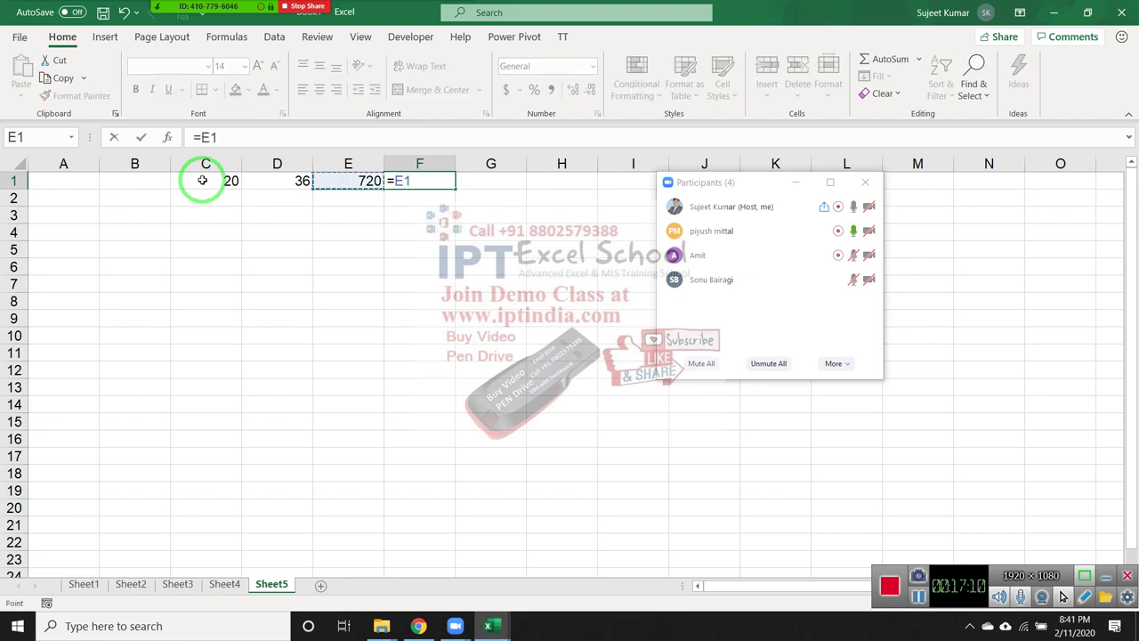
type("*2")
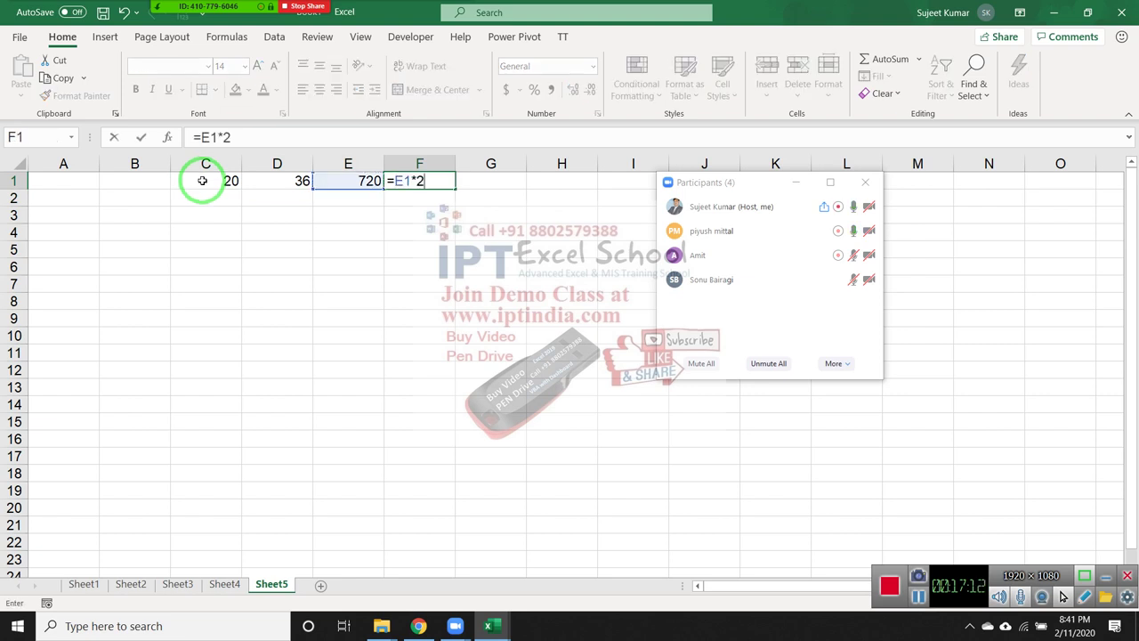
type("%")
key("Return")
key("Up")
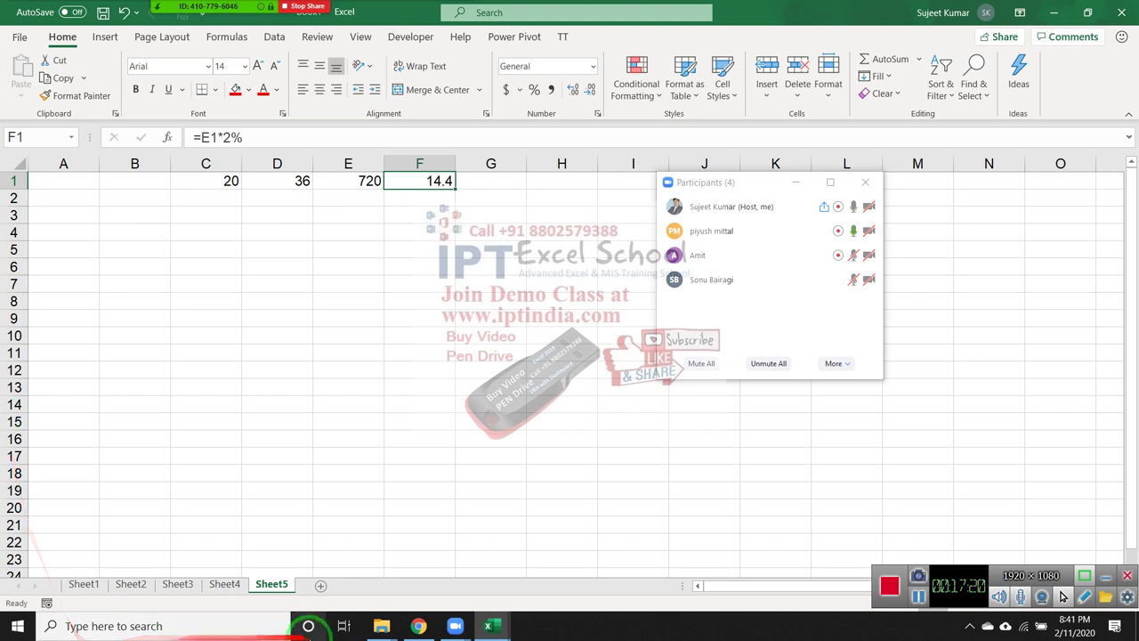
Step: Clear the contents of columns C through G on Sheet5
left_click(237, 575)
left_click(236, 583)
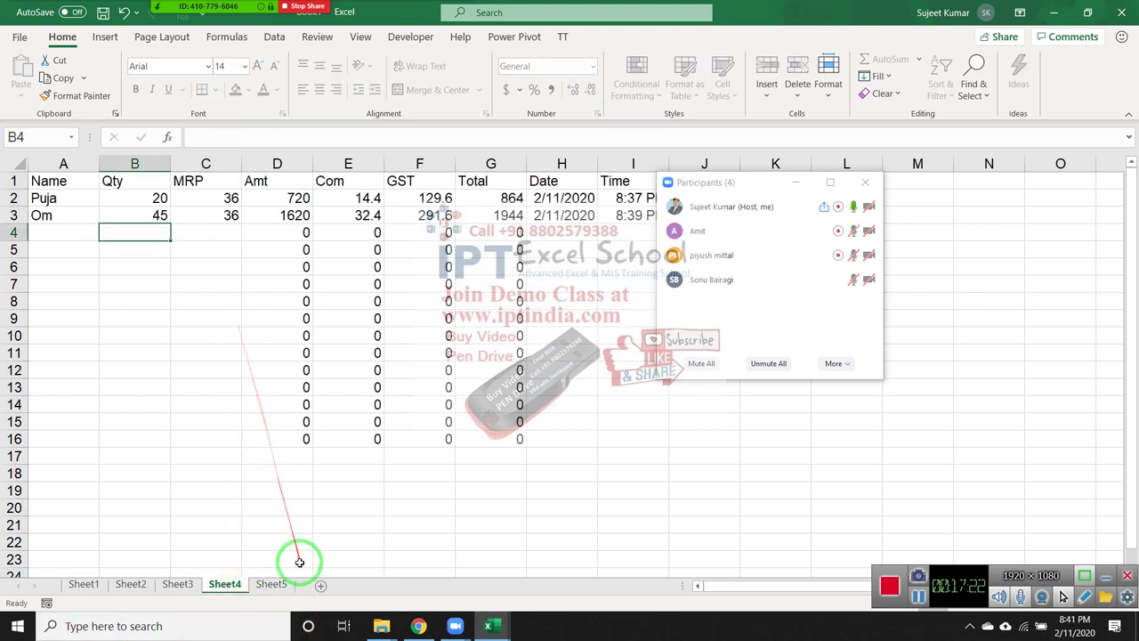
left_click(276, 583)
left_click_drag(214, 163, 524, 160)
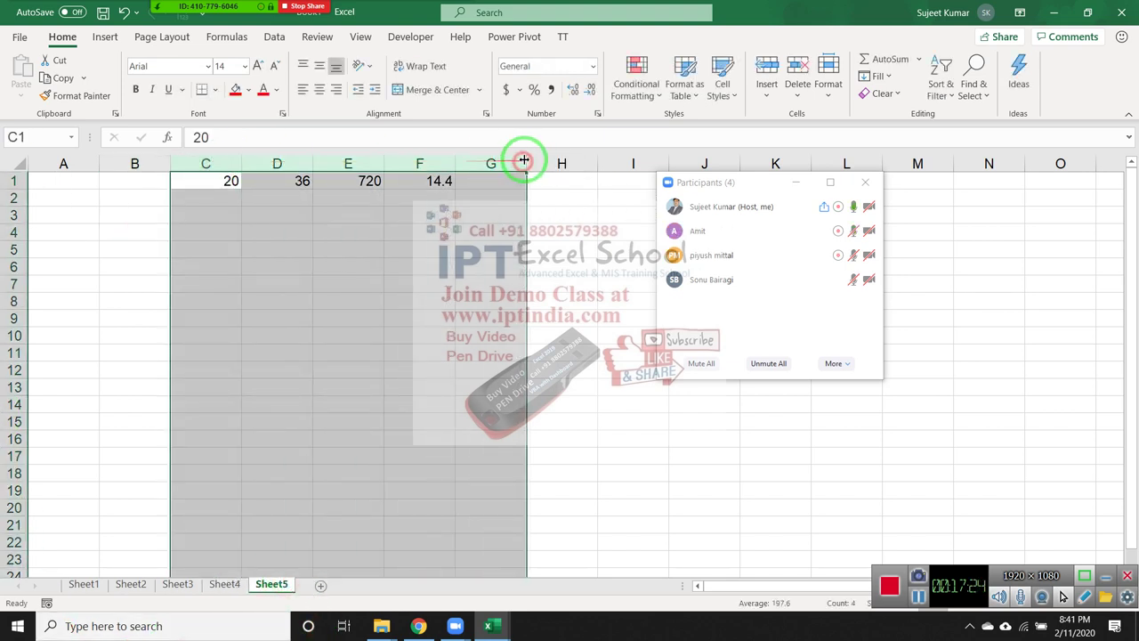
key("Delete")
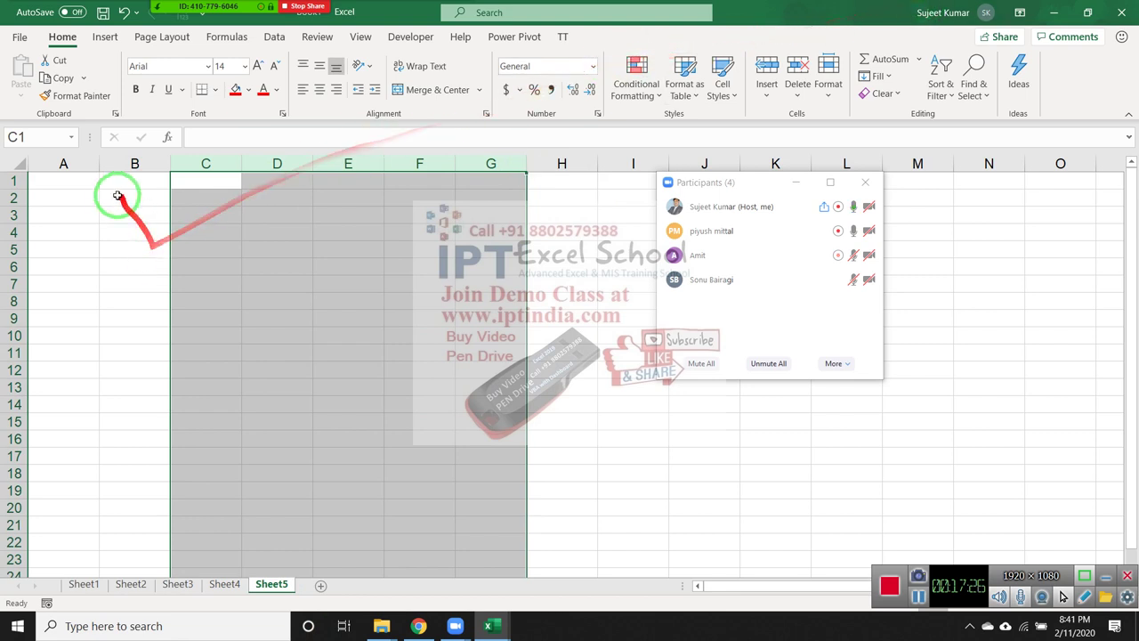
Step: Type the label Name in B2 and Roll in C5
left_click(111, 203)
type("Name")
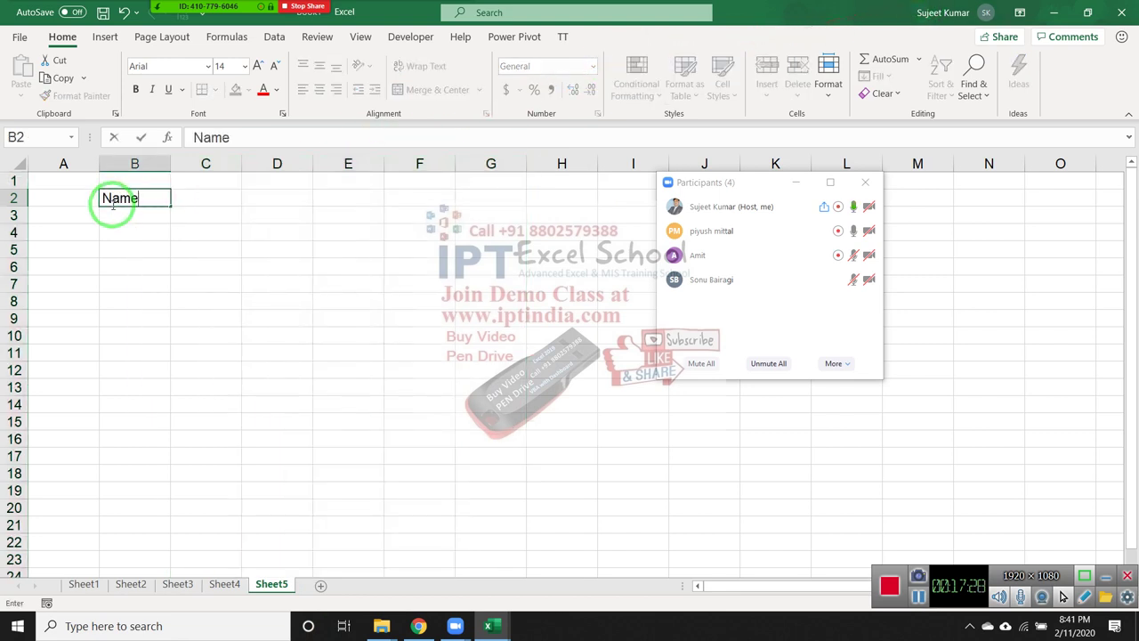
key("Return")
key("Down")
key("Down")
key("Right")
type("R")
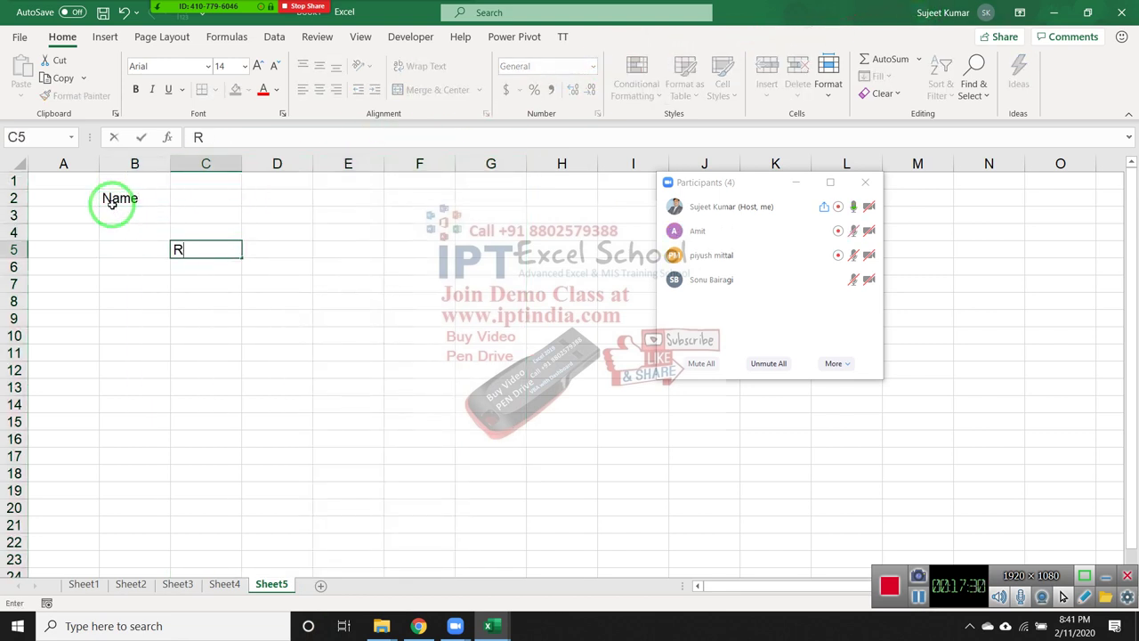
key("Right")
key("Down")
key("Down")
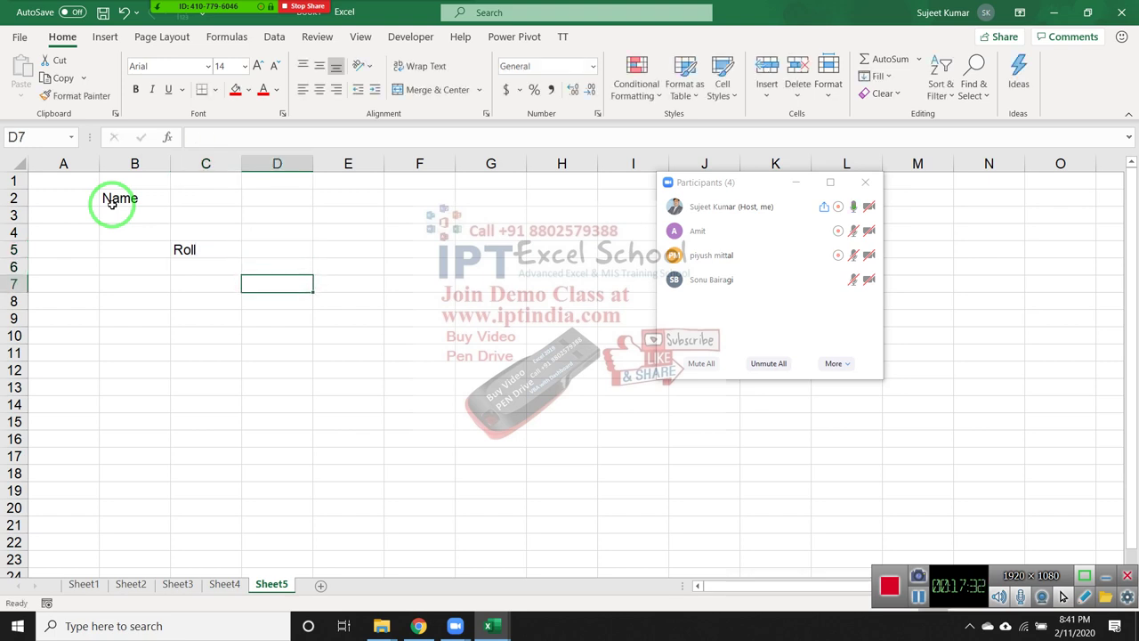
Step: Enter the label Marks in D7, correcting the mistyped entry
type("Marls")
key("Return")
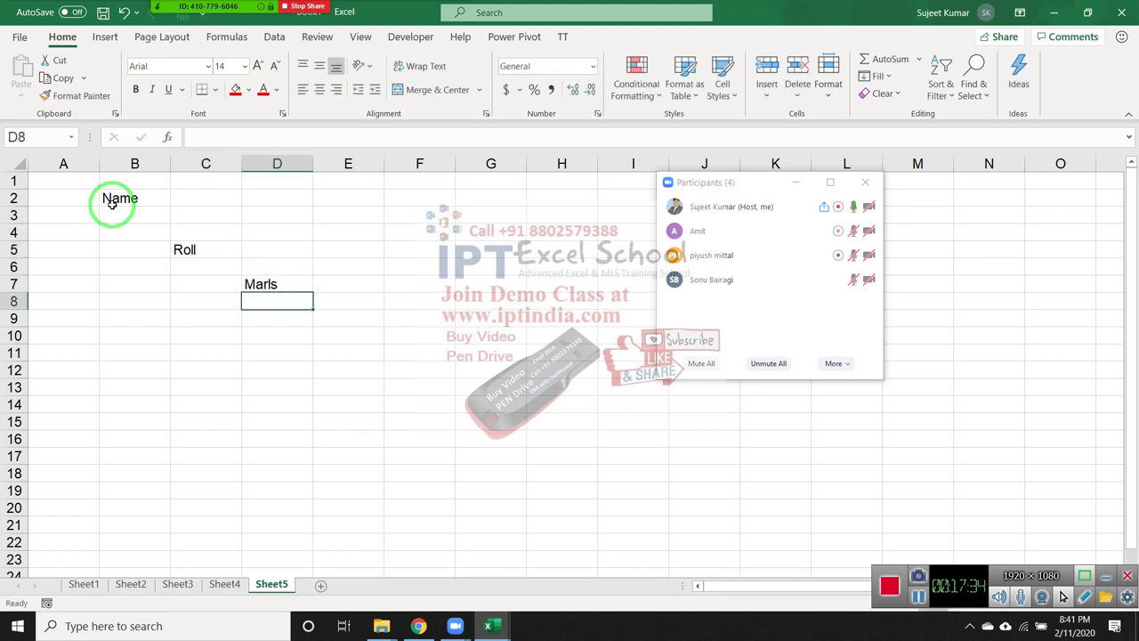
key("Up")
type("MNa")
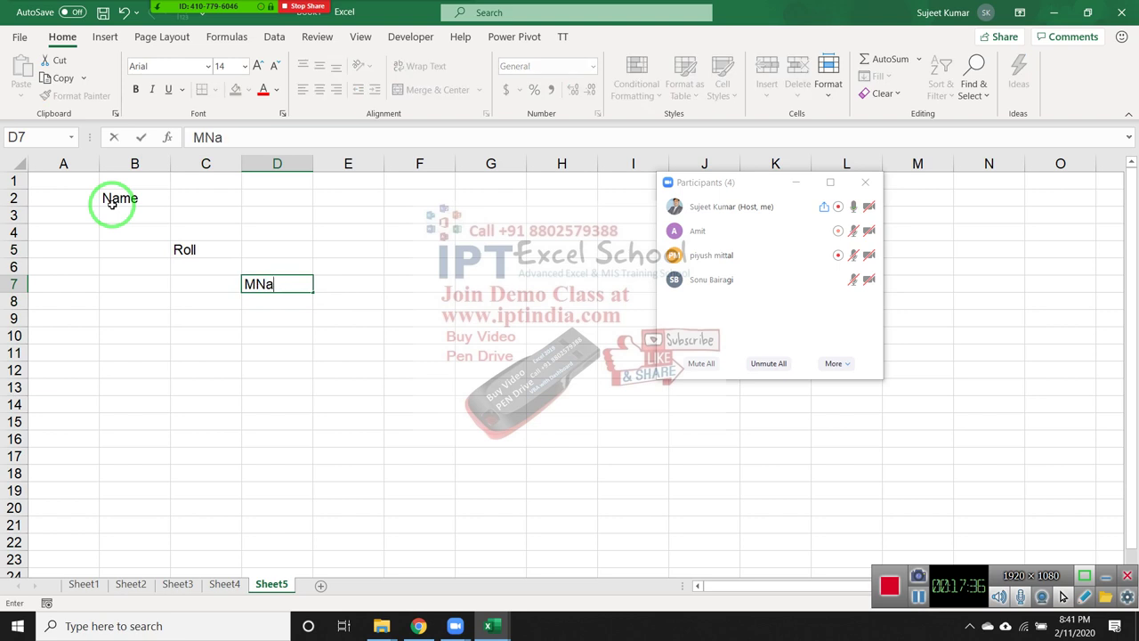
key("Escape")
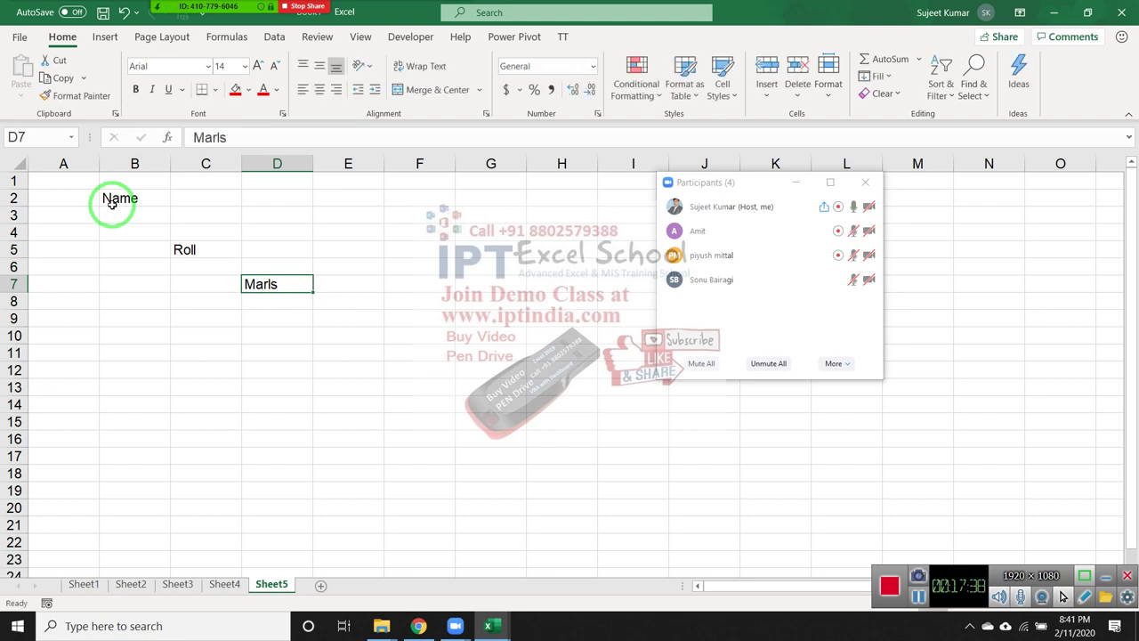
type("Mark")
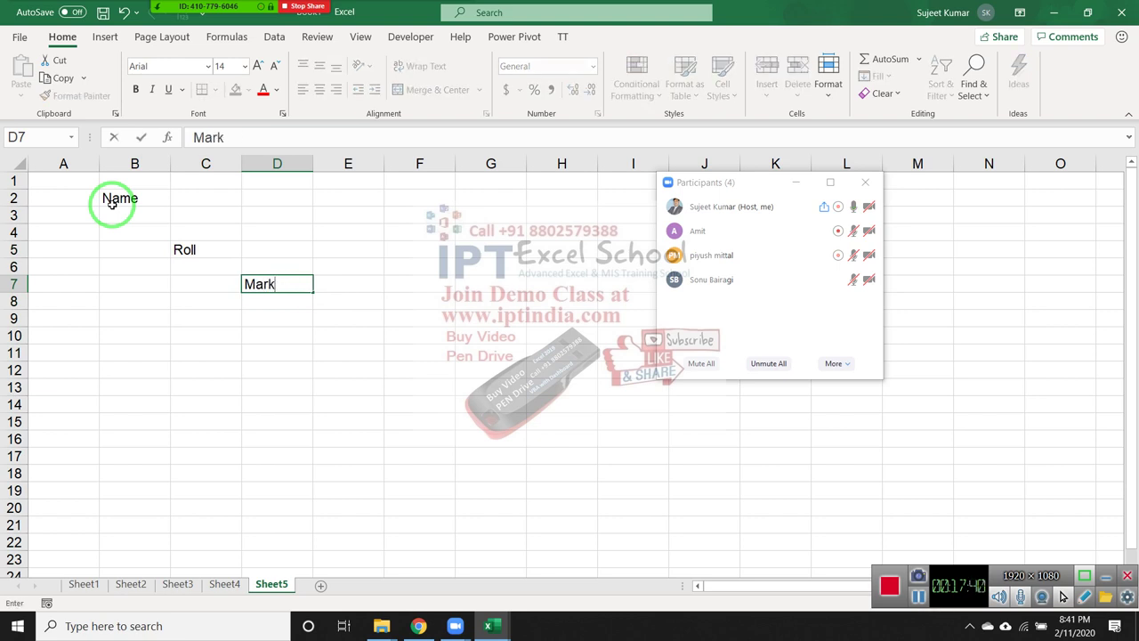
type("s")
key("Return")
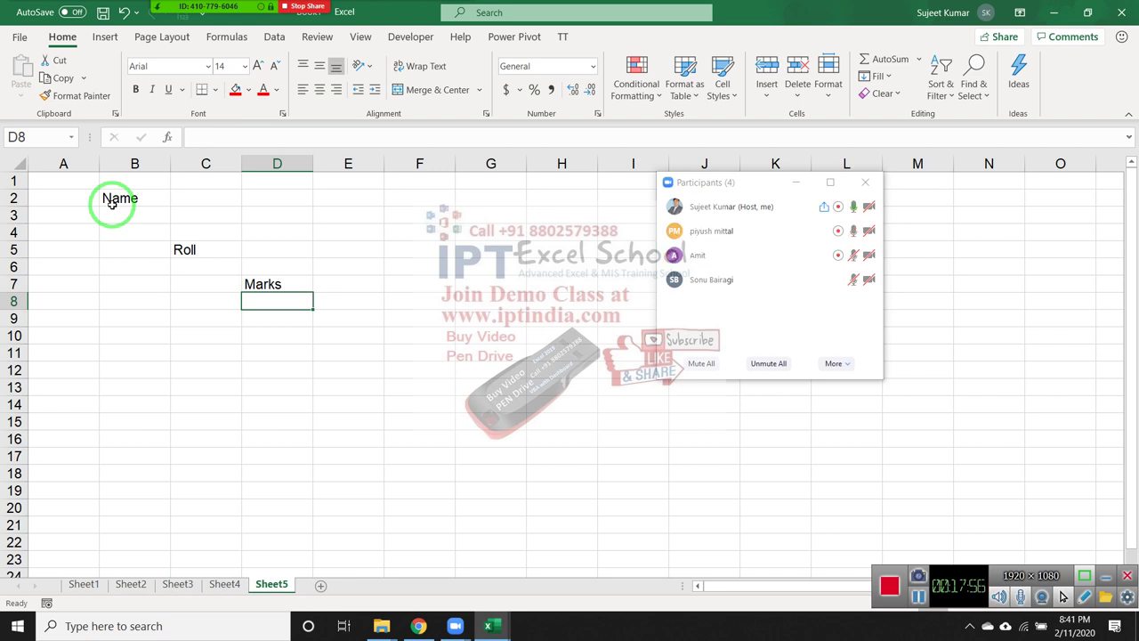
Step: Fill the input cells C2, D5 and E7 with red
left_click(218, 192)
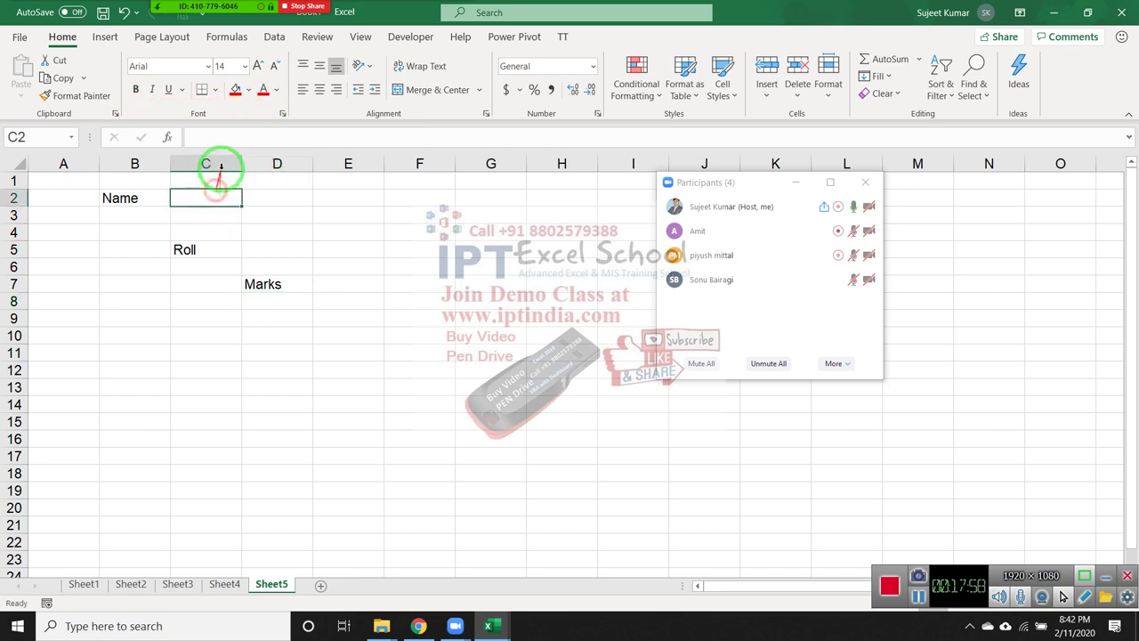
left_click(235, 89)
left_click(273, 252)
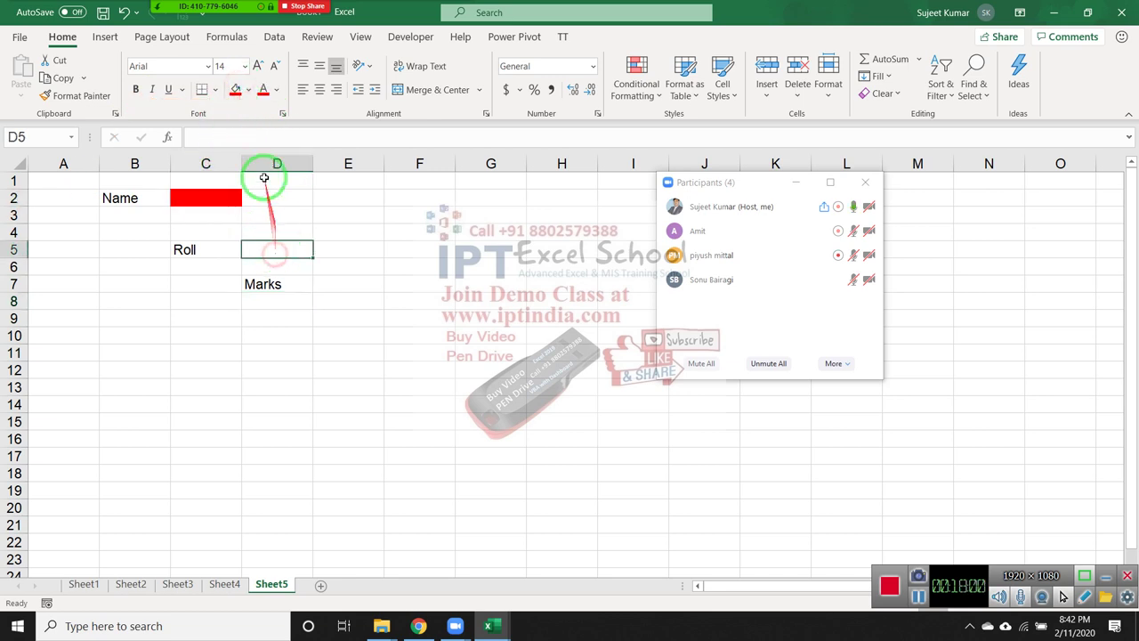
left_click(235, 89)
left_click(348, 287)
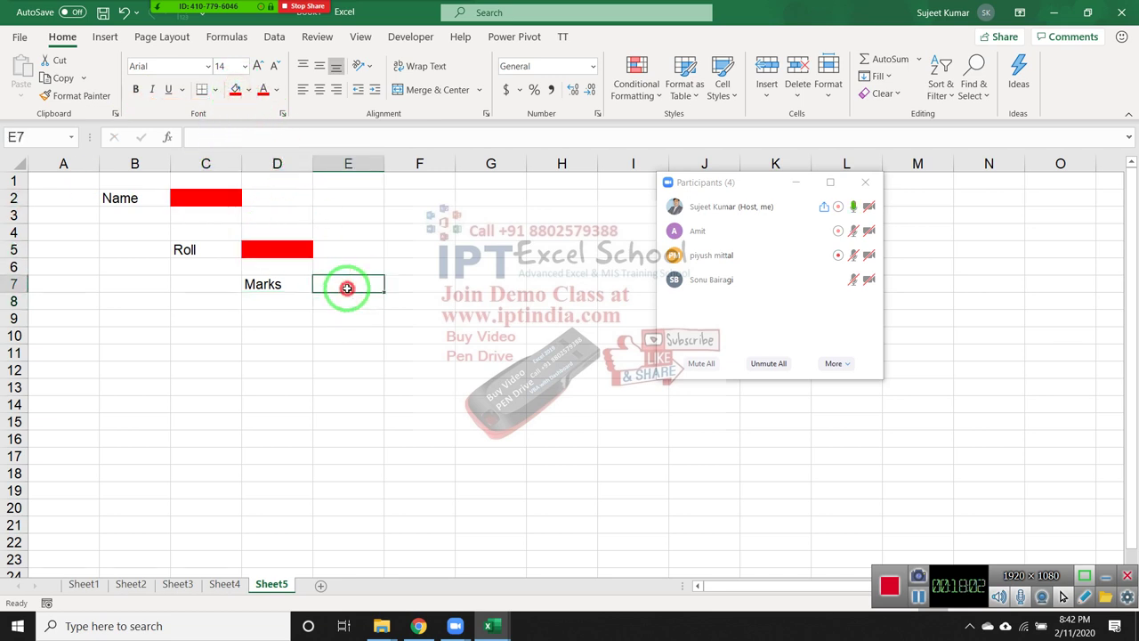
left_click(235, 89)
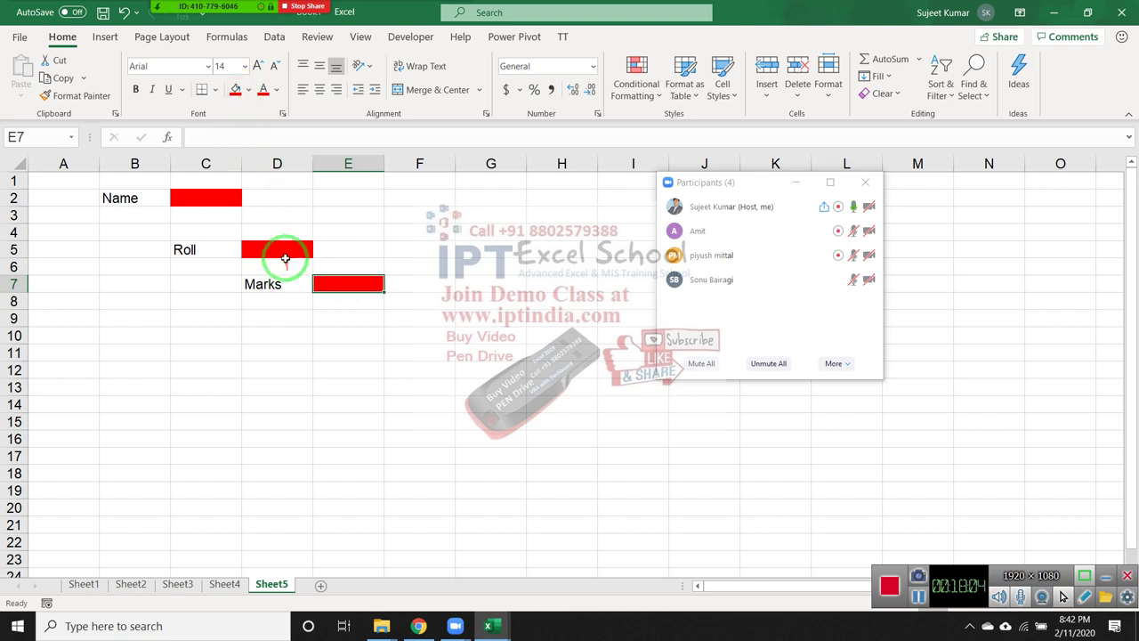
left_click_drag(267, 283, 267, 266)
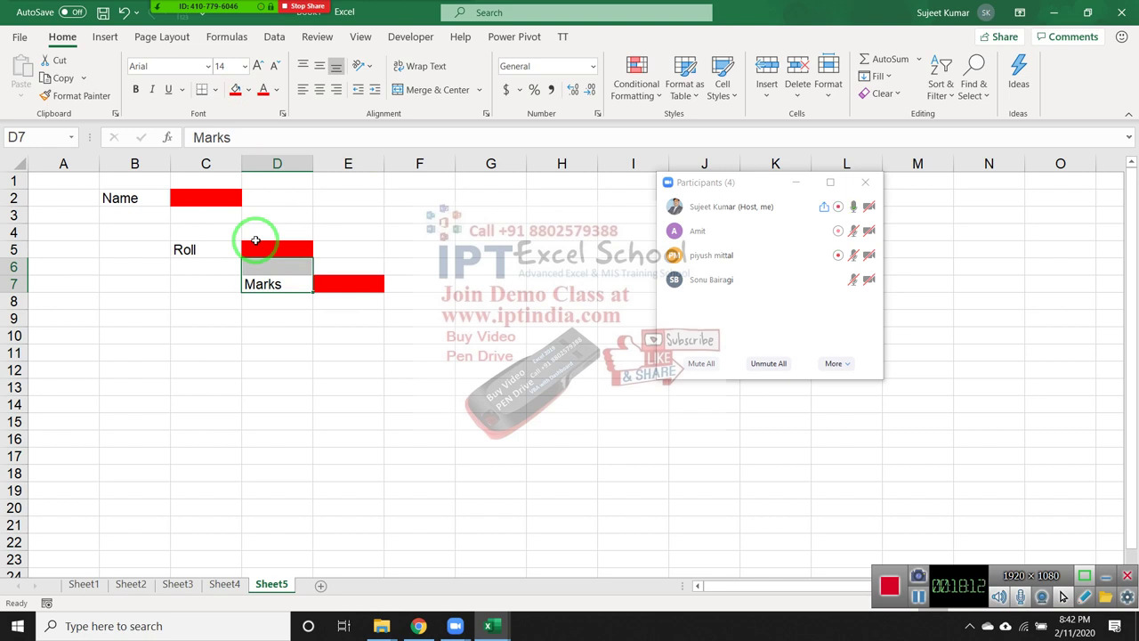
Step: Select the three red input cells C2, D5 and E7 together
left_click(255, 237)
left_click(223, 195)
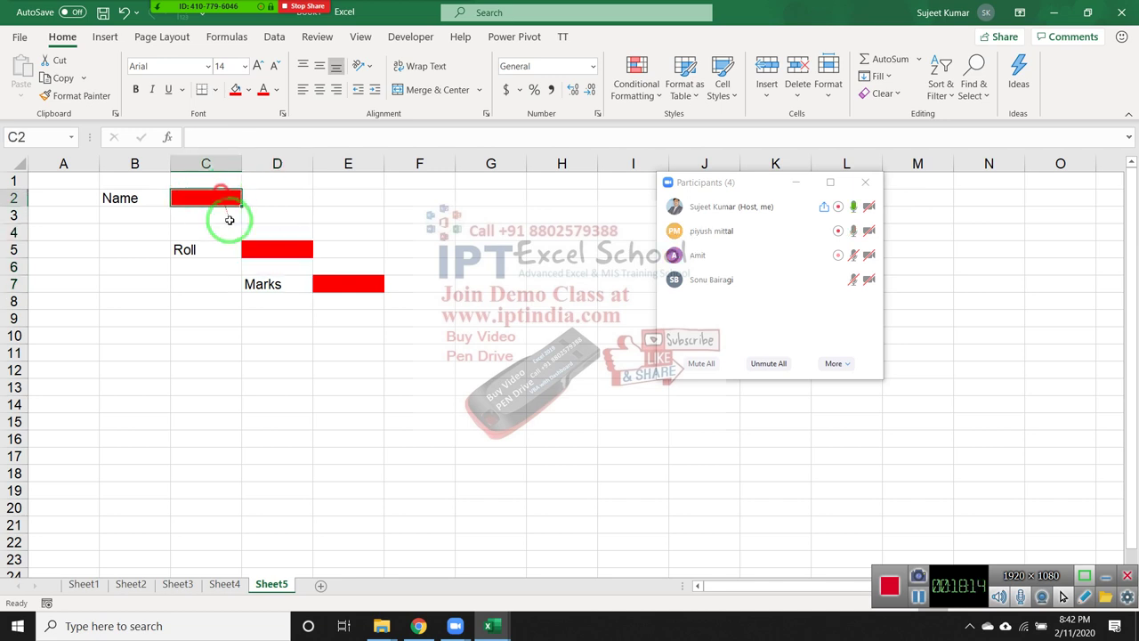
left_click(246, 247)
left_click(358, 296)
left_click(359, 281)
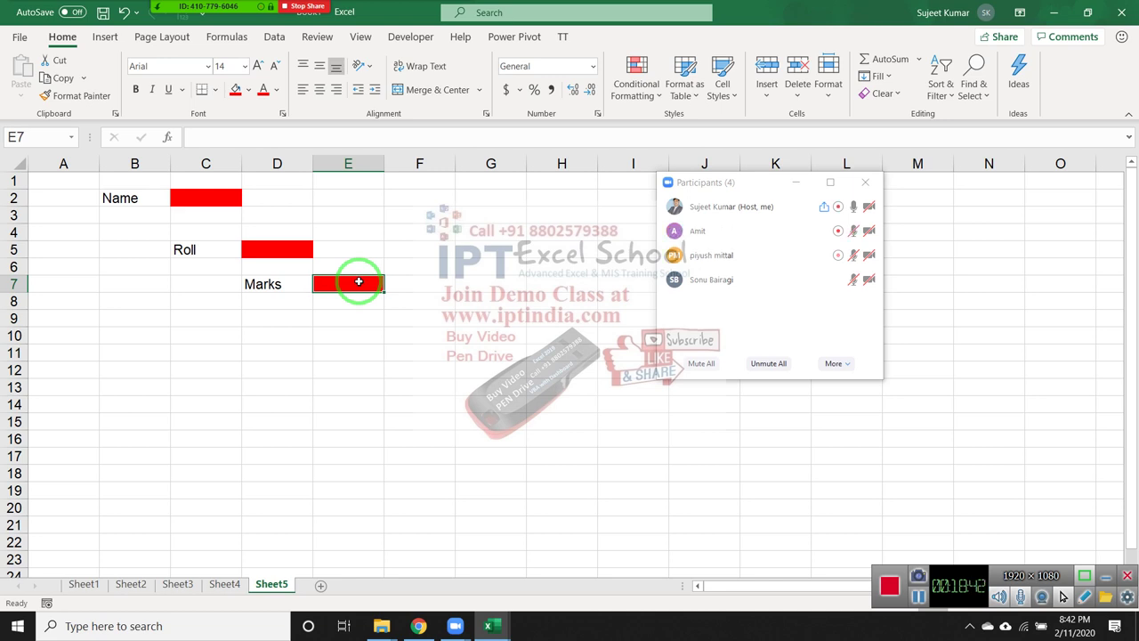
left_click(206, 197)
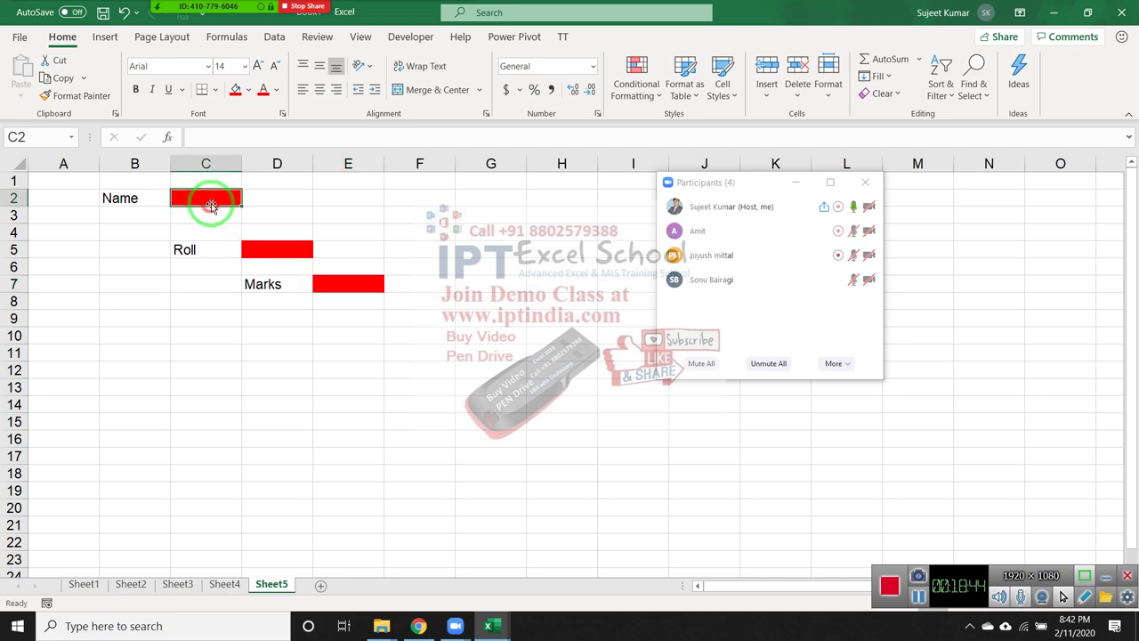
left_click(268, 249, "ctrl")
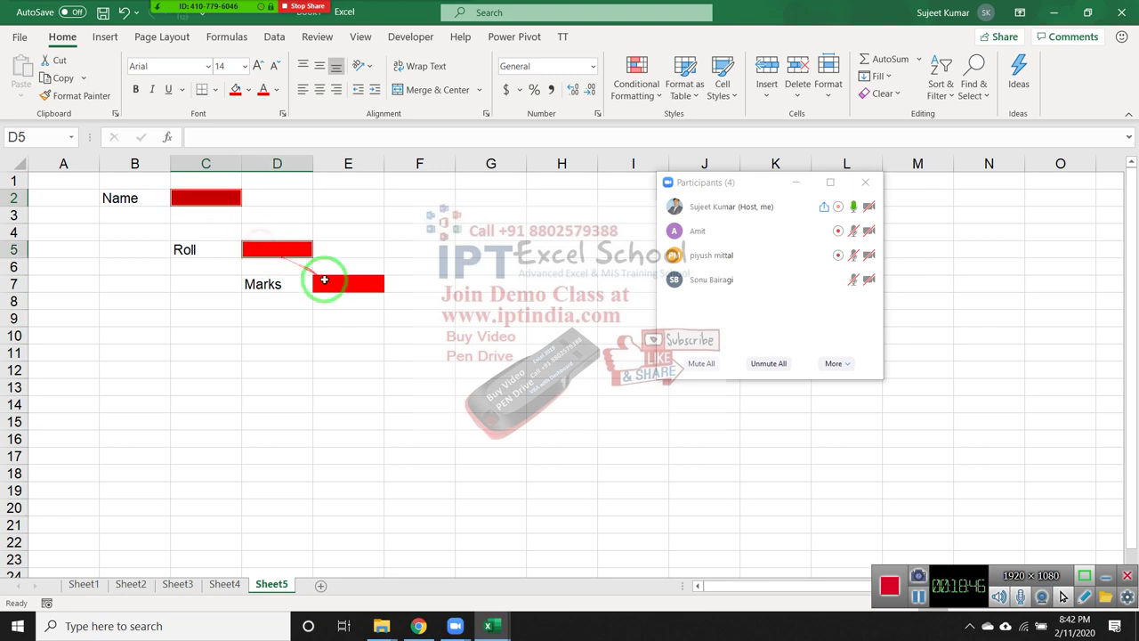
left_click(325, 282, "ctrl")
Step: Uncheck Locked on the Protection tab of Format Cells for C2, D5 and E7
right_click(326, 283)
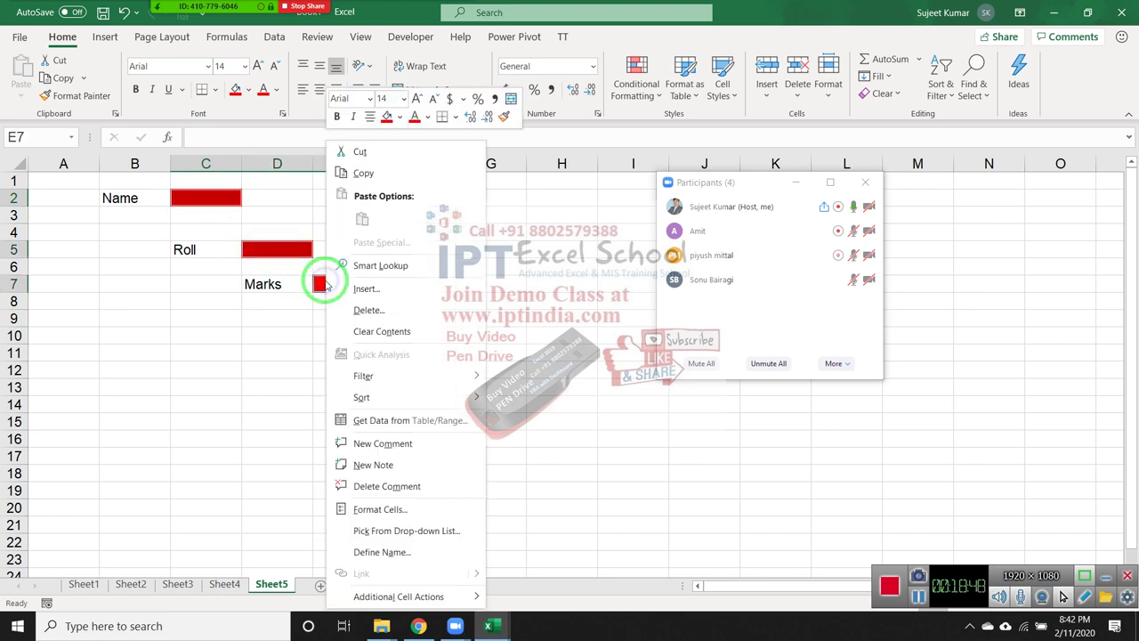
left_click(381, 510)
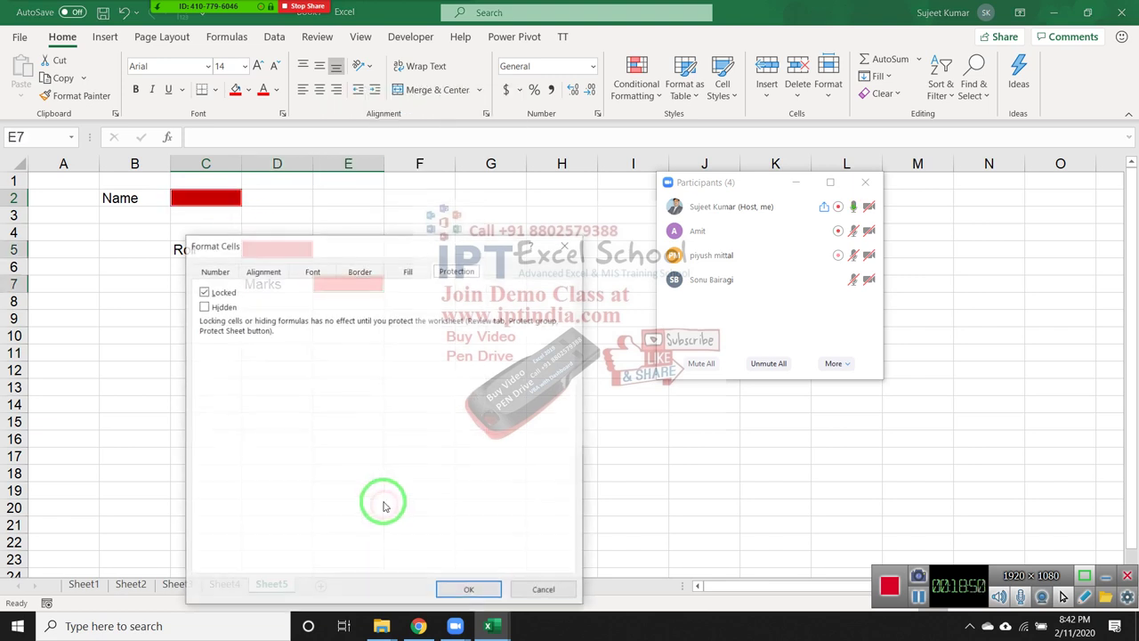
left_click(203, 291)
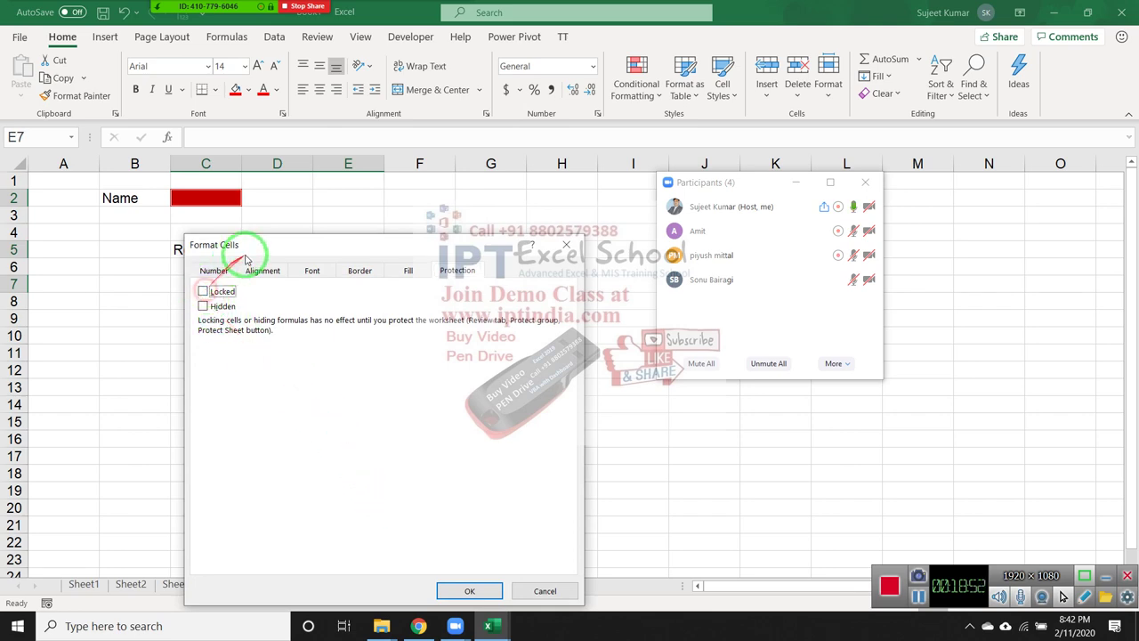
left_click_drag(255, 251, 422, 139)
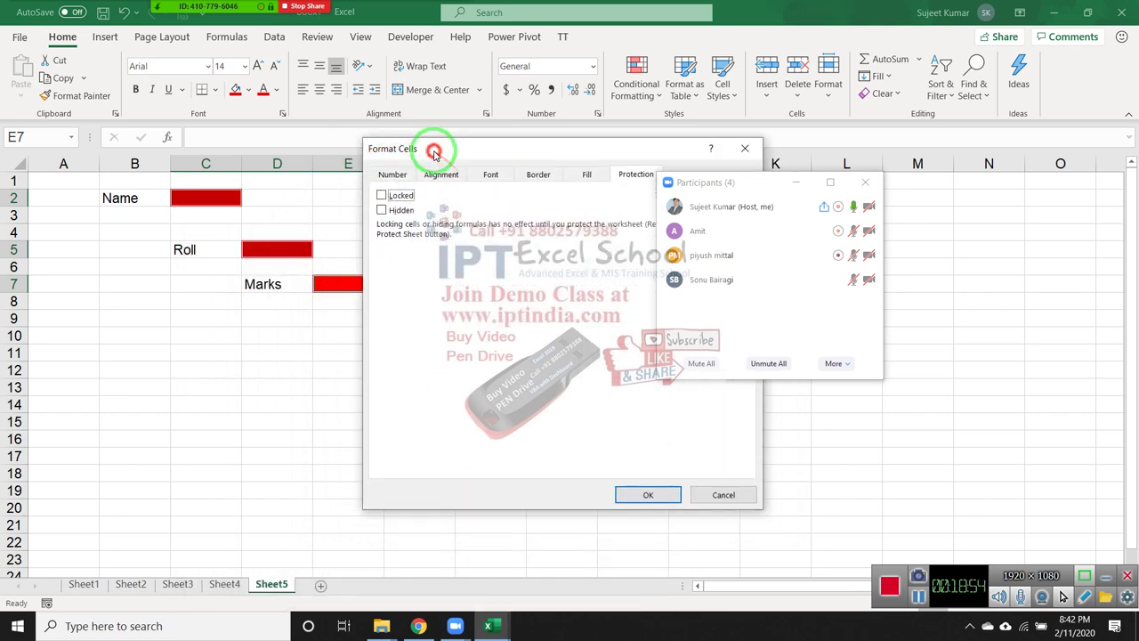
left_click(628, 480)
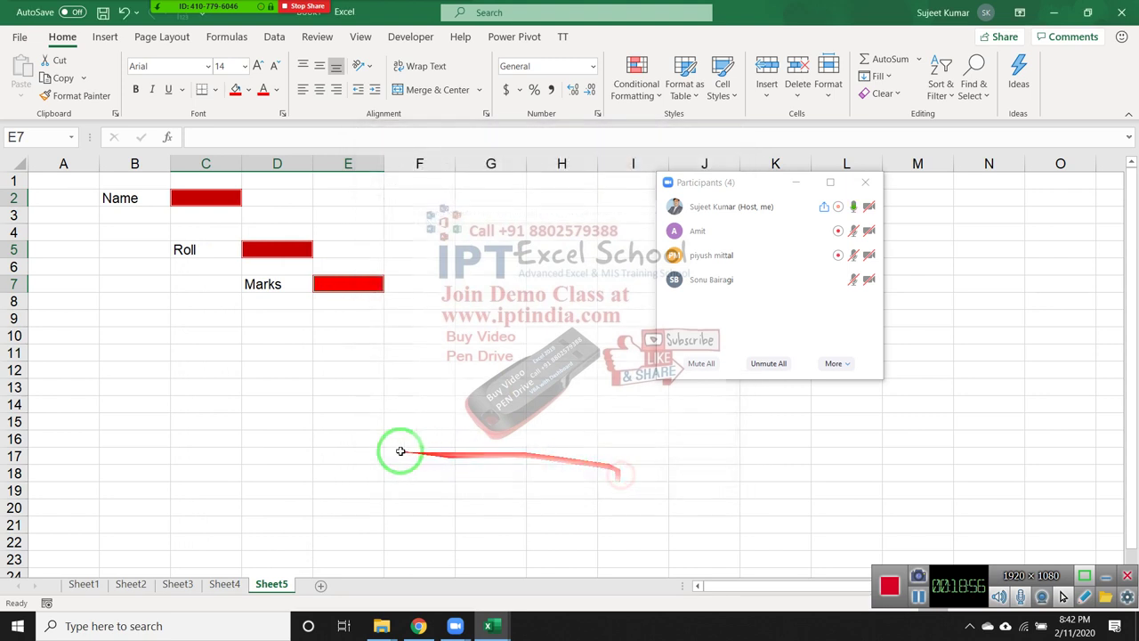
left_click(296, 385)
Step: Protect Sheet5 with Select locked cells unchecked and Select unlocked cells left on
right_click(273, 584)
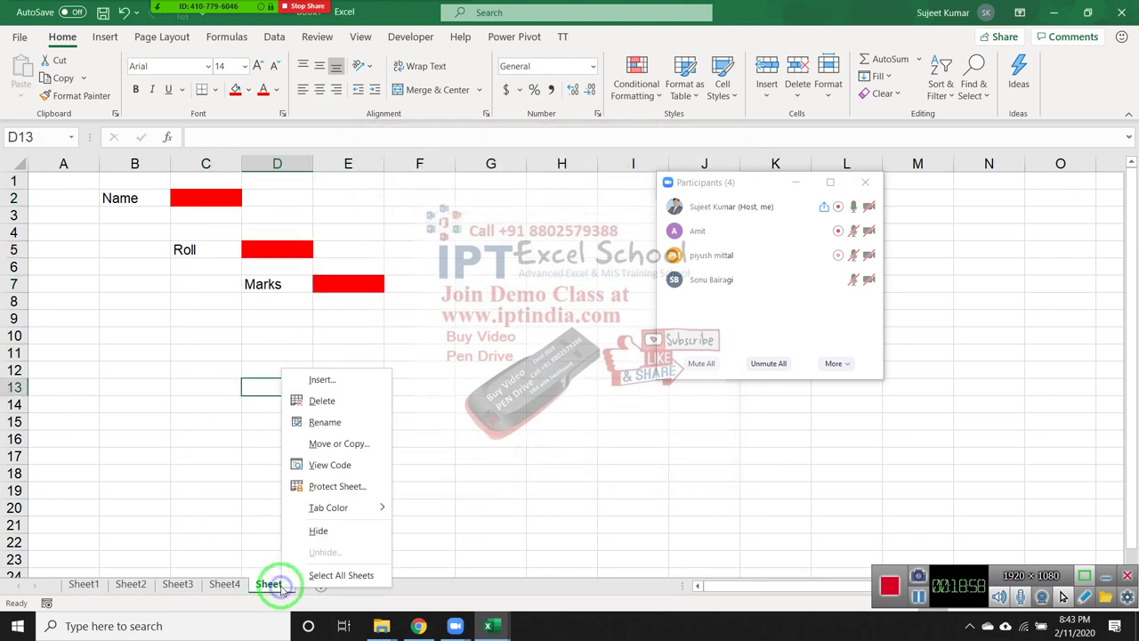
left_click(309, 487)
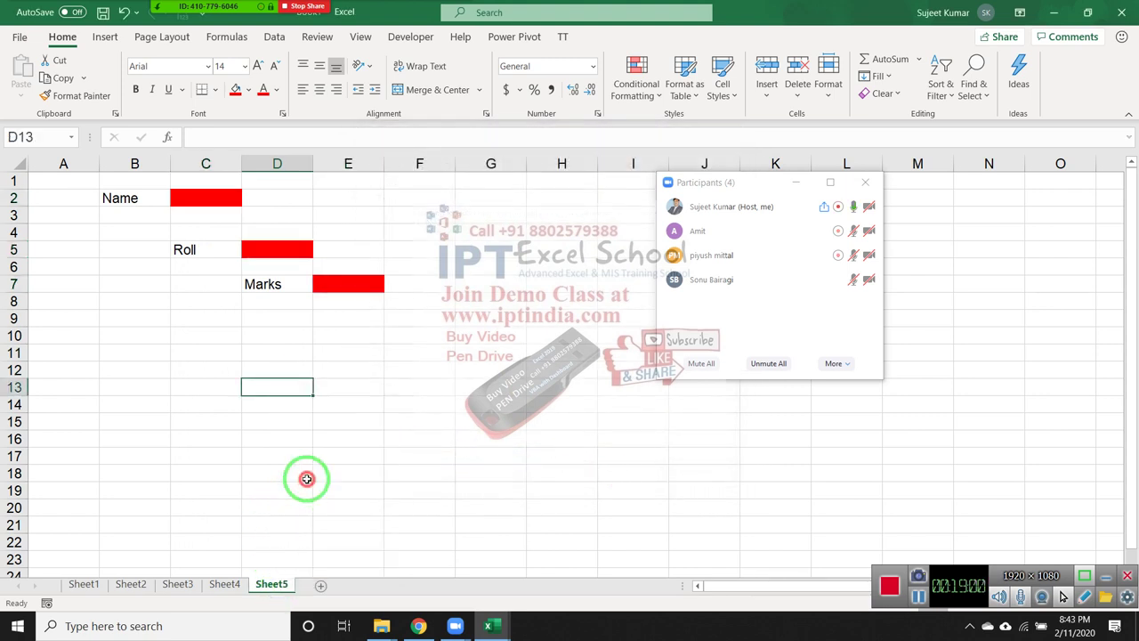
left_click(219, 454)
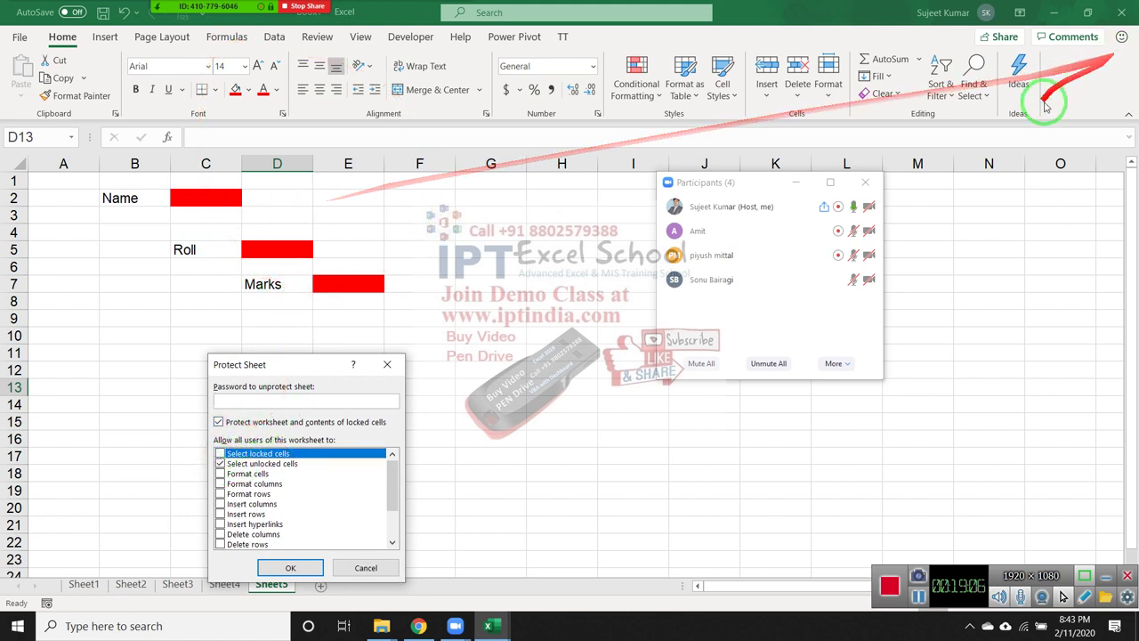
left_click(865, 183)
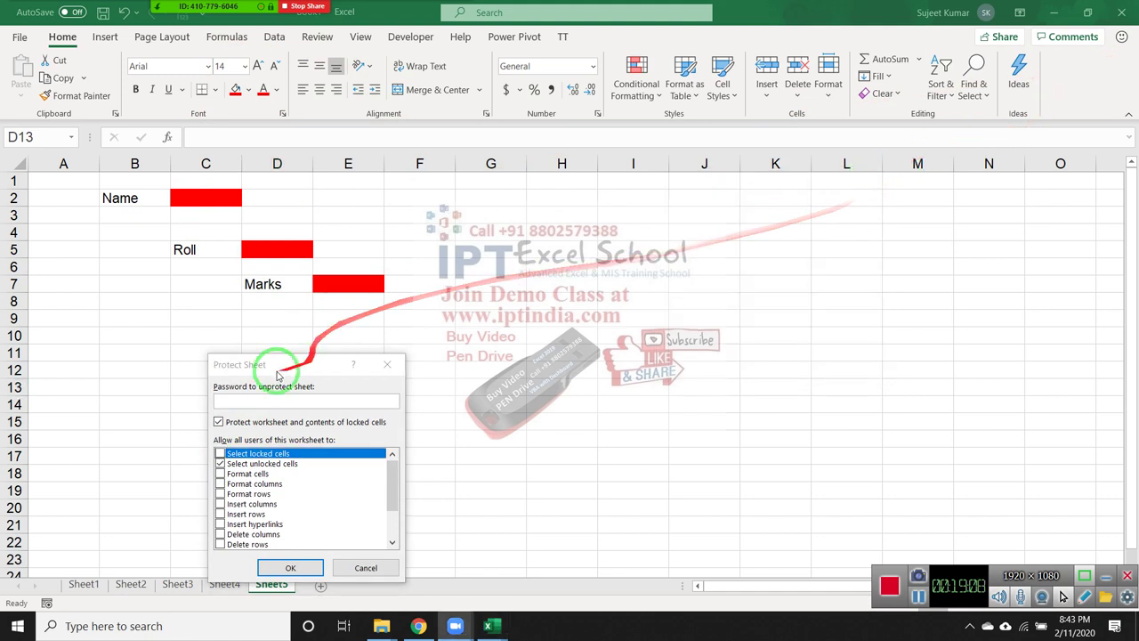
left_click(299, 569)
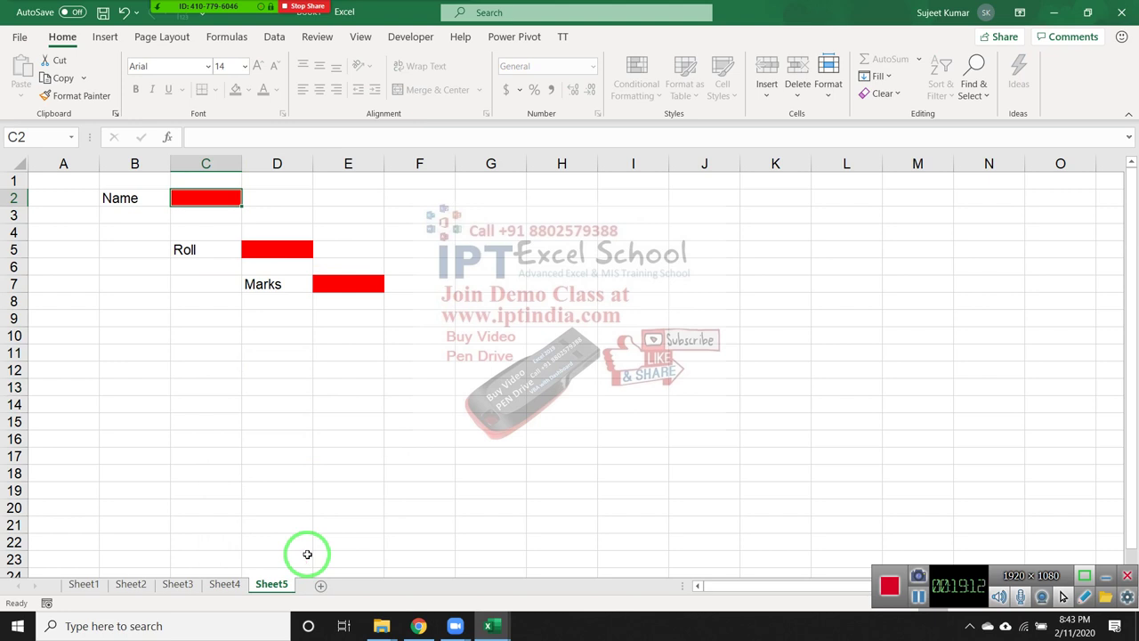
Step: Enter the student's name in C2, roll number 1 in D5 and marks 36 in E7
key("Tab")
key("Tab")
key("Tab")
key("Tab")
key("Tab")
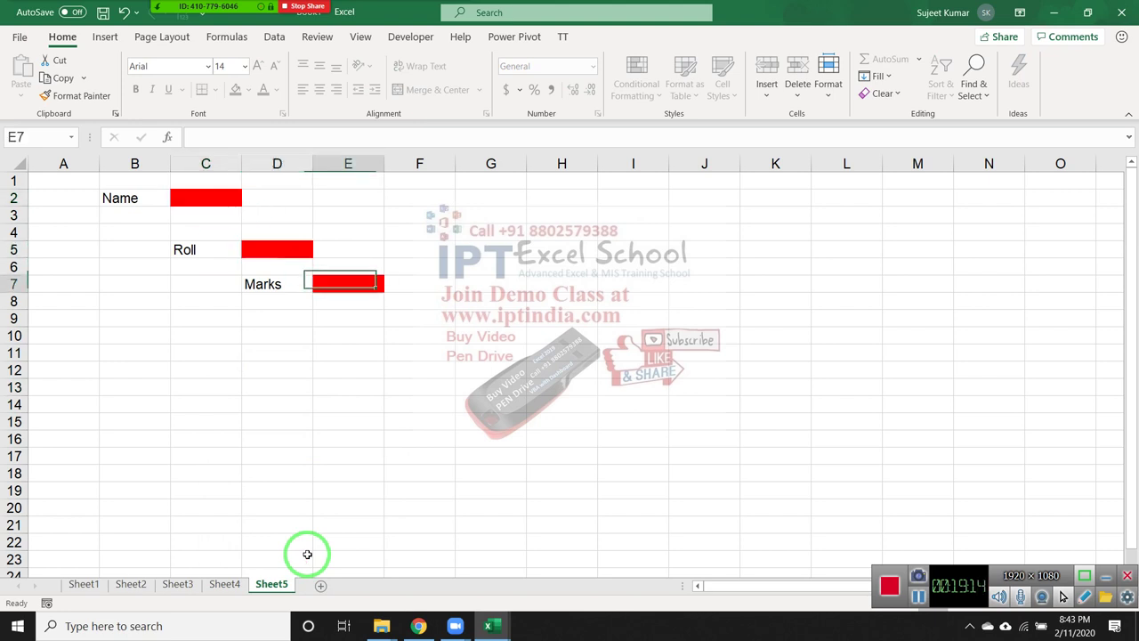
key("Tab")
key("Tab")
key("Tab")
key("Tab")
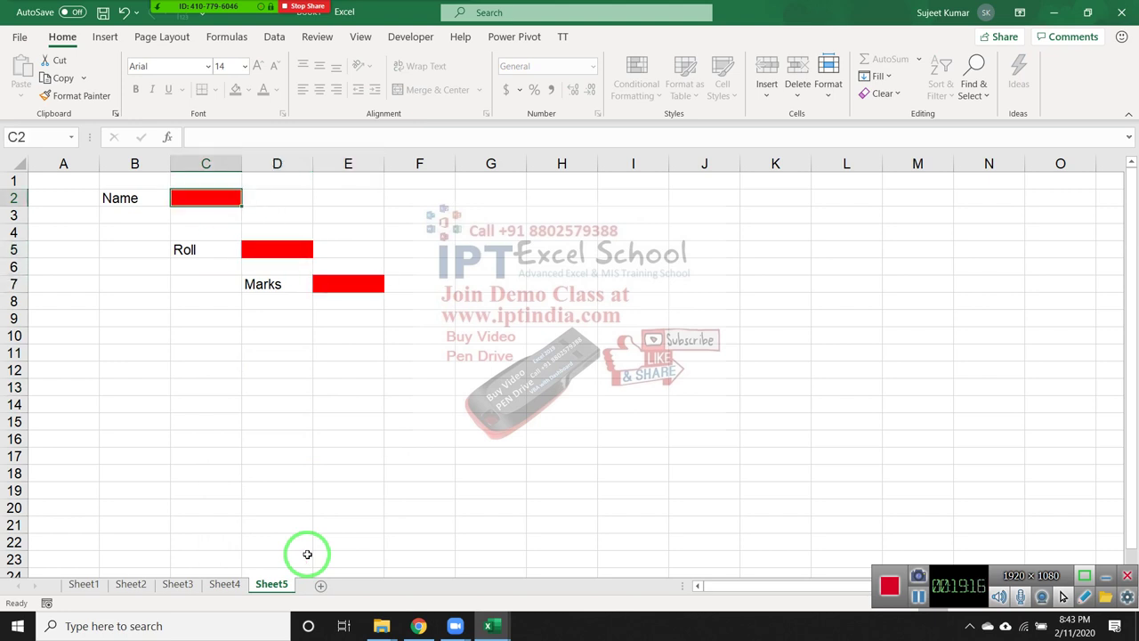
type("Puja")
key("Tab")
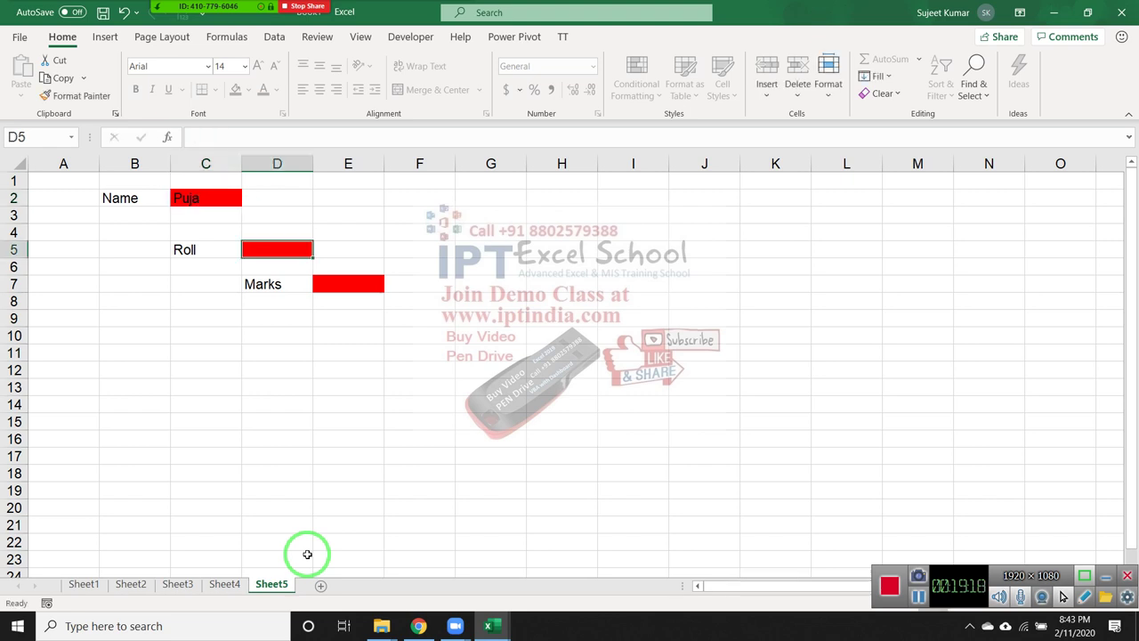
type("Om")
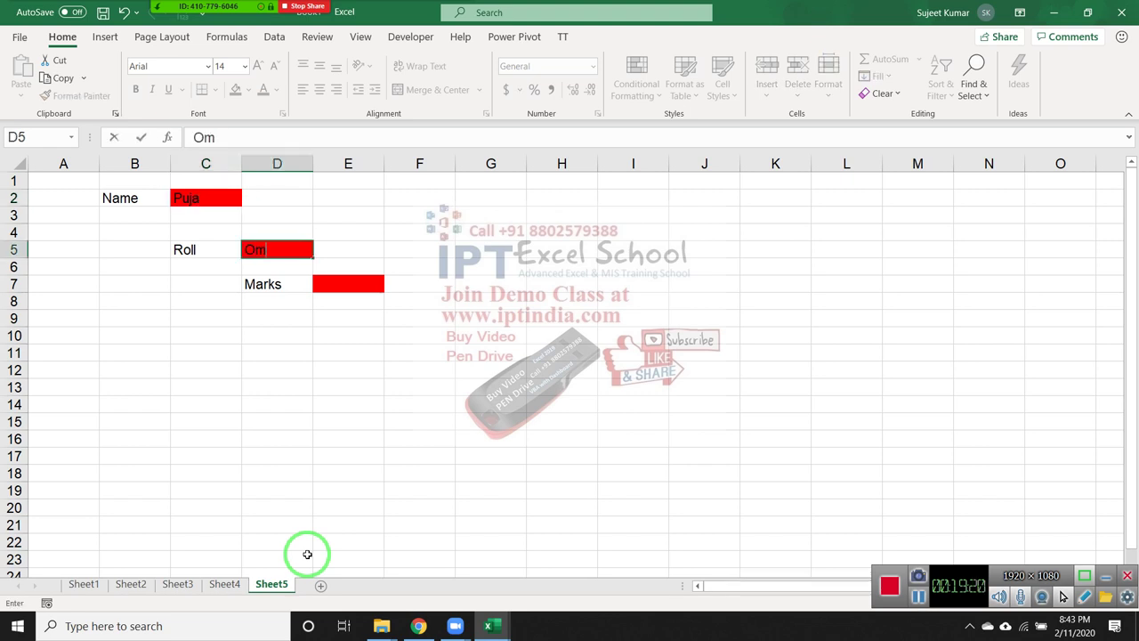
key("ctrl+Return")
type("1")
key("Tab")
type("3")
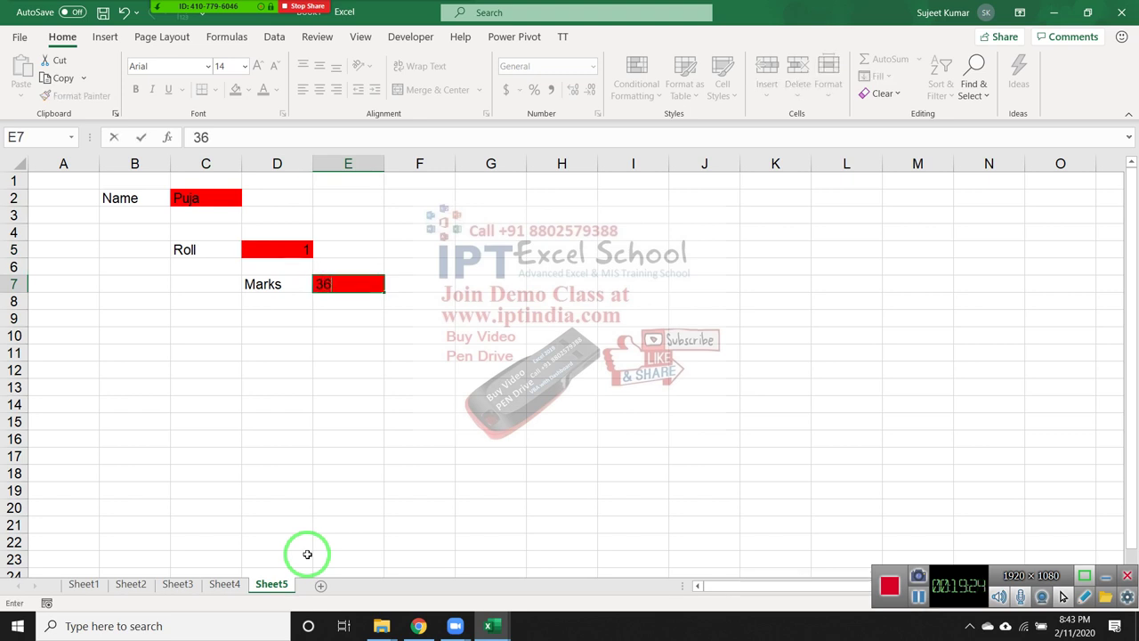
left_click(273, 250)
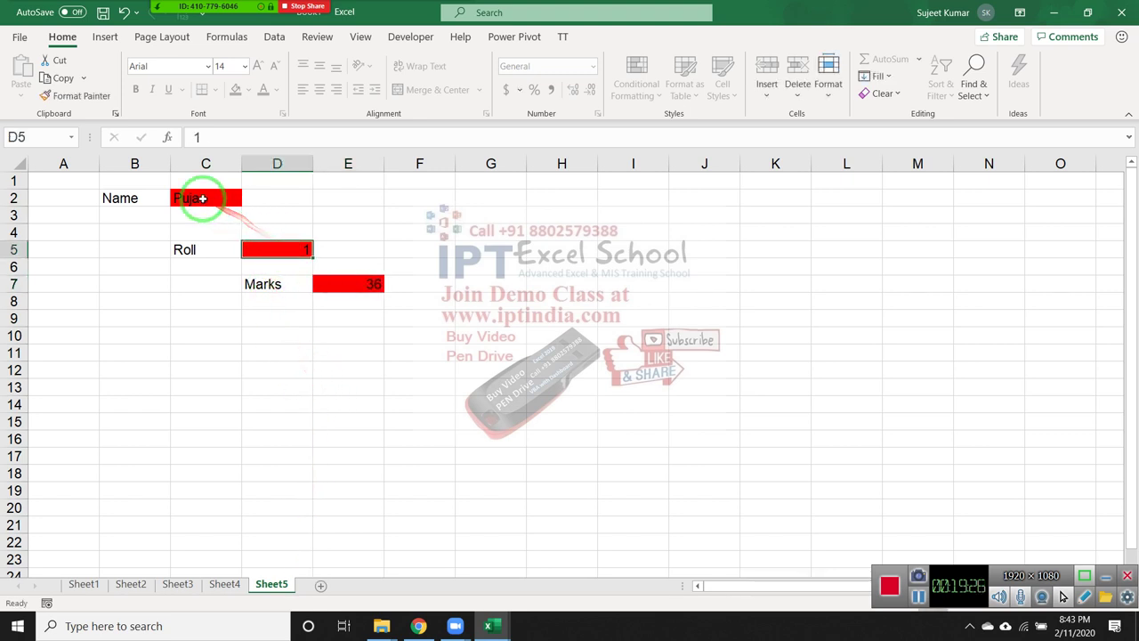
left_click(205, 198)
Step: Add Sheet6, fill B4:D15 green and G4:I15 light blue
left_click(320, 585)
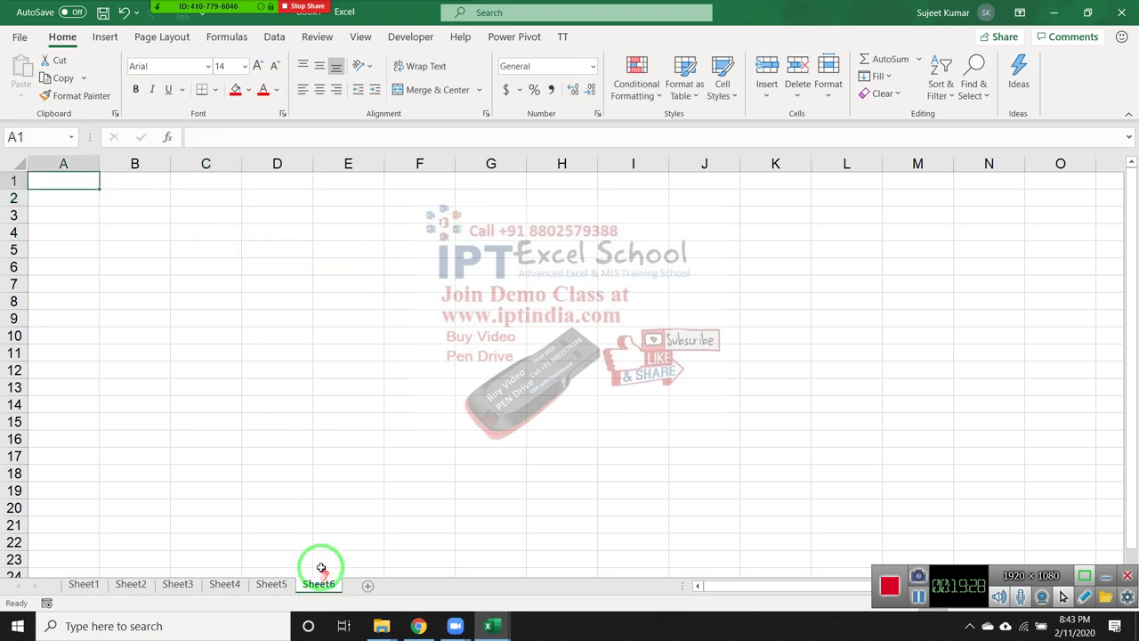
left_click_drag(135, 233, 296, 418)
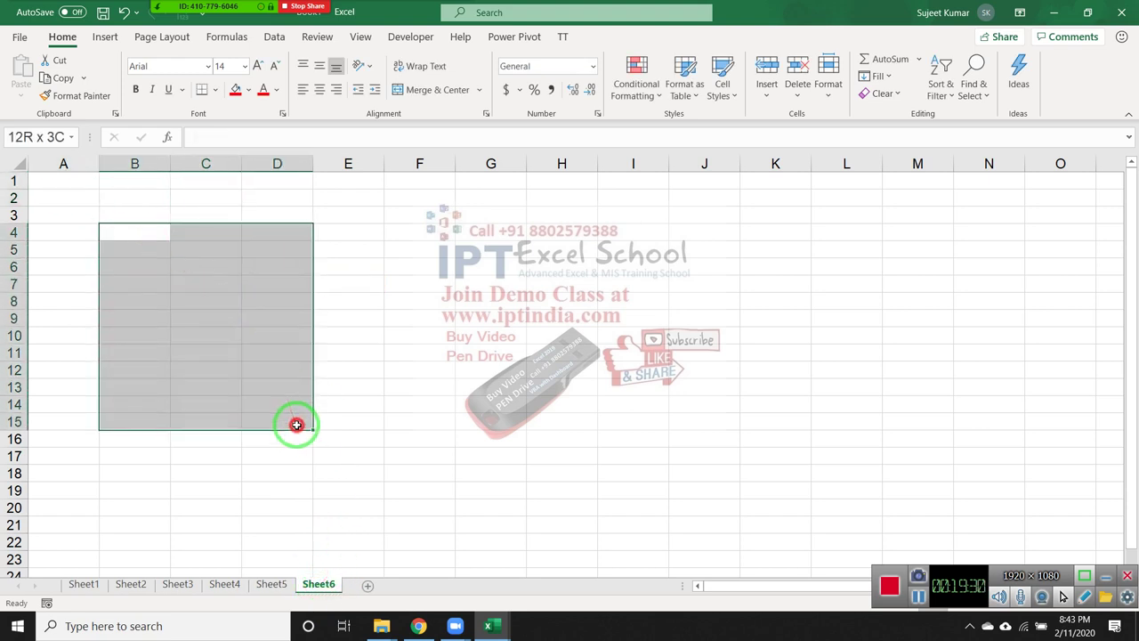
left_click(249, 90)
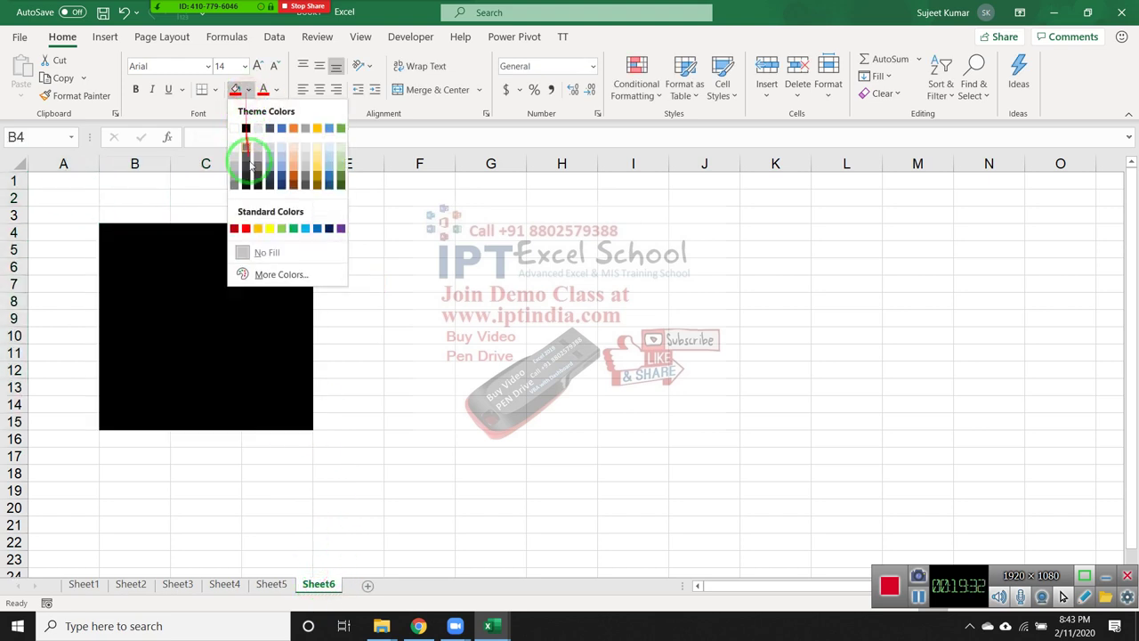
left_click(292, 229)
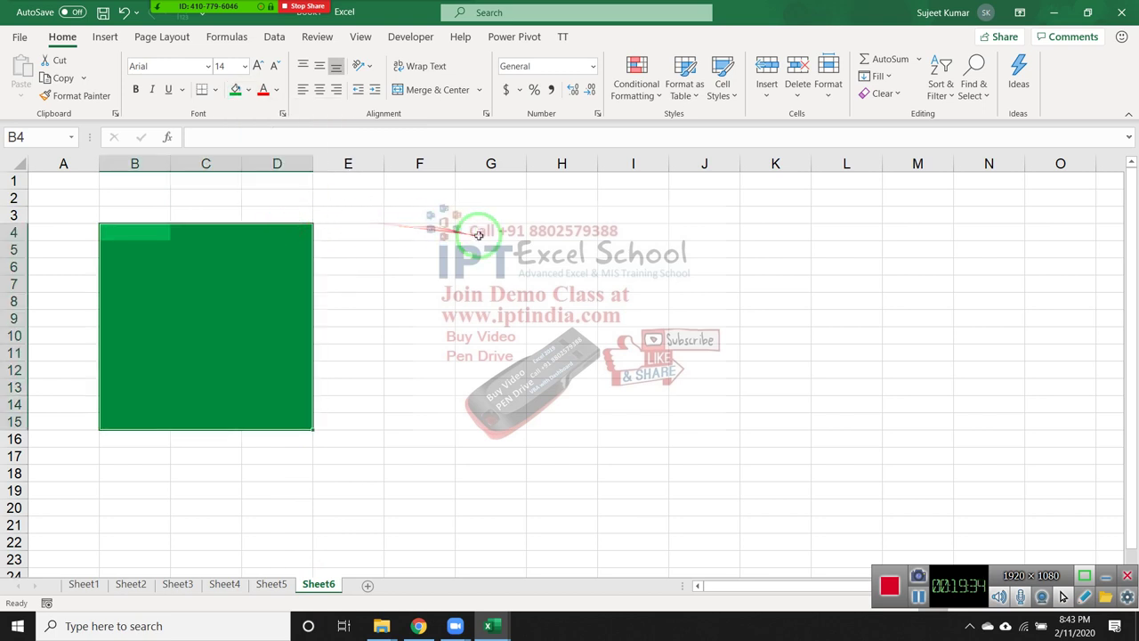
left_click(490, 232)
left_click_drag(588, 252, 602, 425)
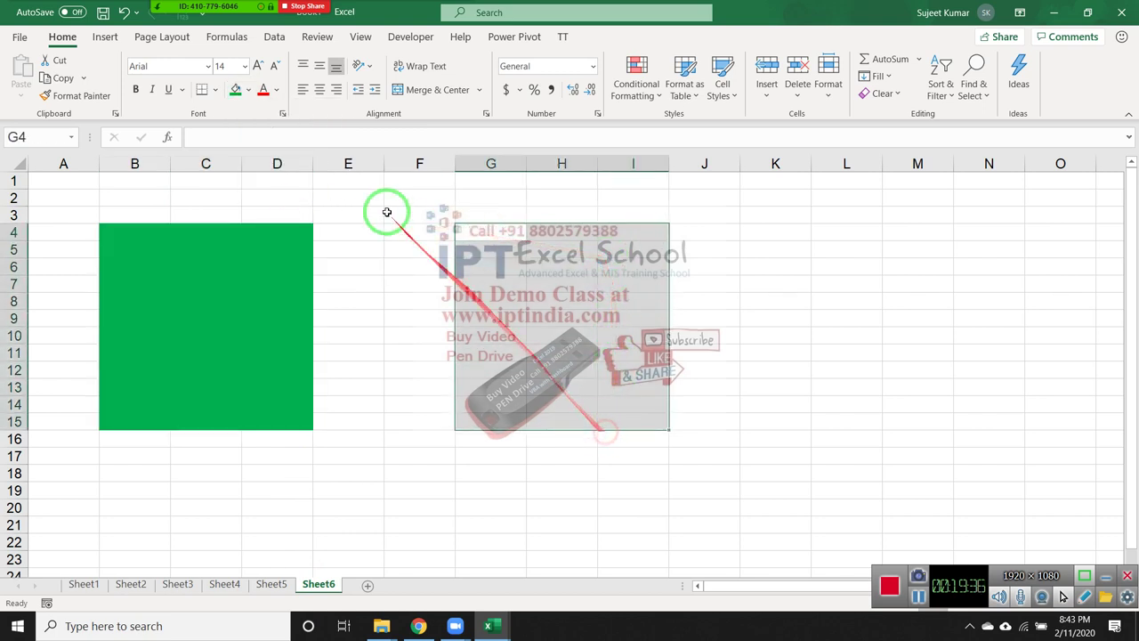
left_click(248, 90)
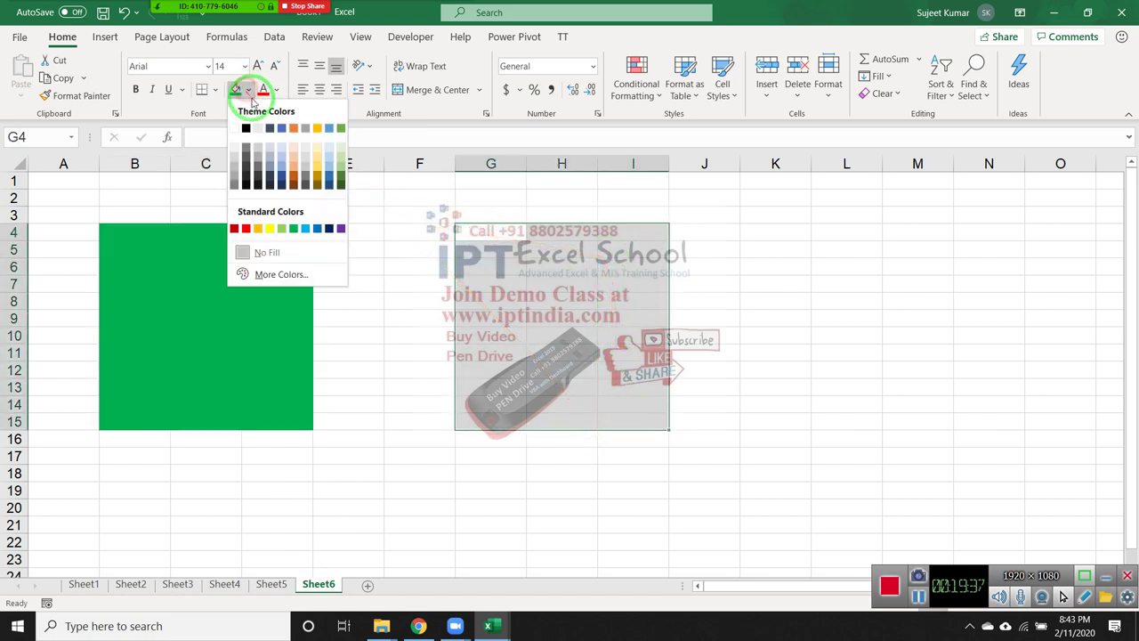
left_click(304, 230)
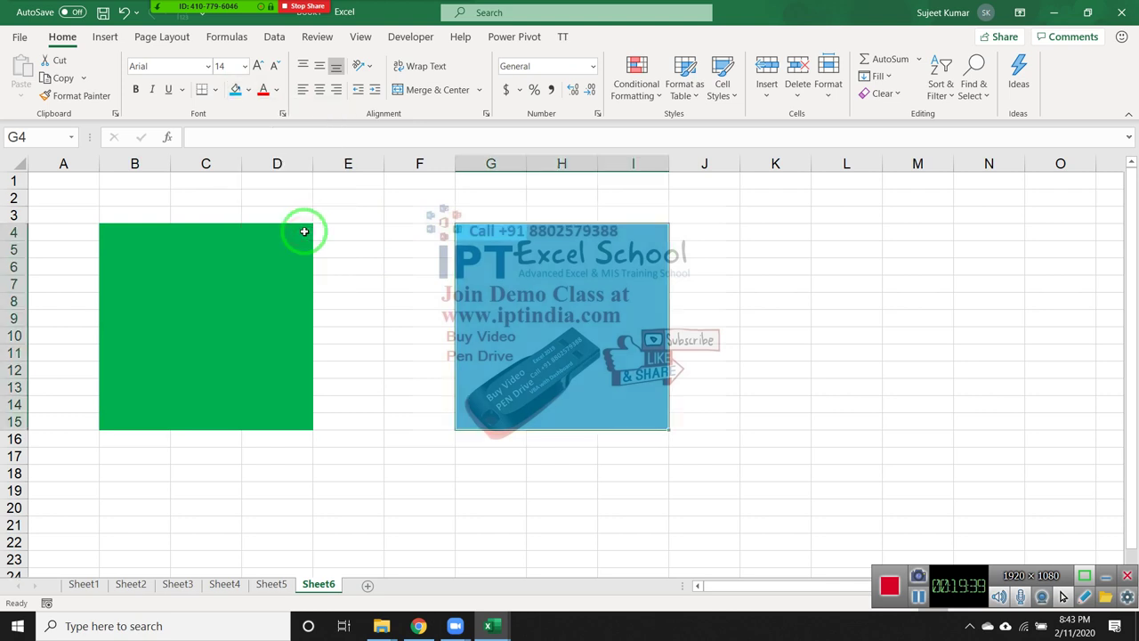
Step: Label the green block A in B3 and the blue block B in G3
left_click(116, 220)
type("A")
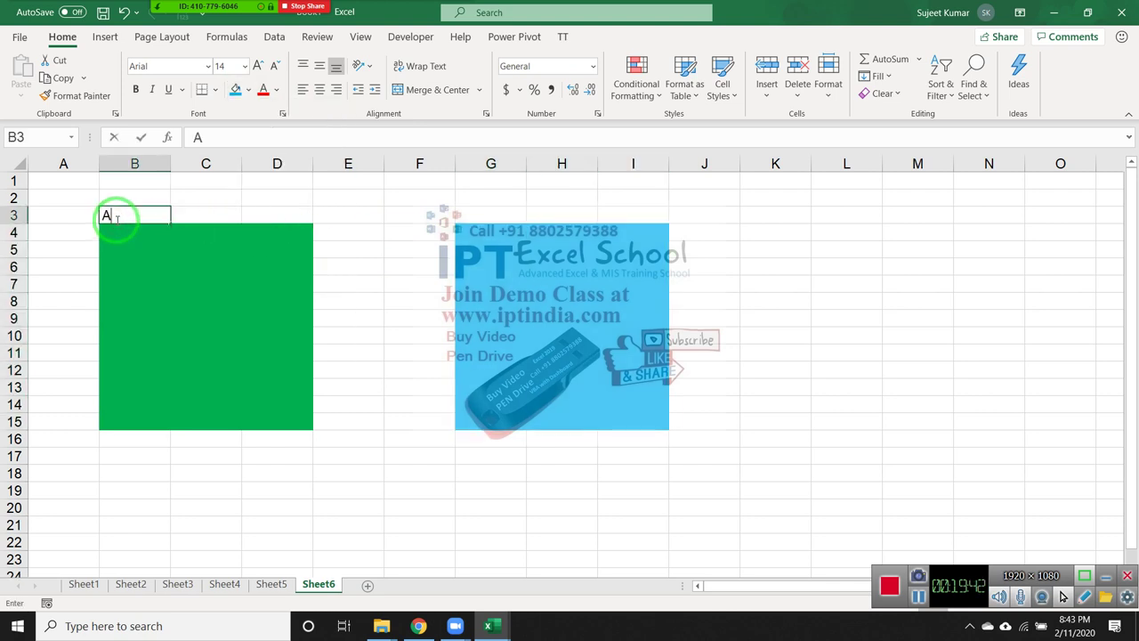
left_click(148, 262)
left_click_drag(128, 242, 261, 437)
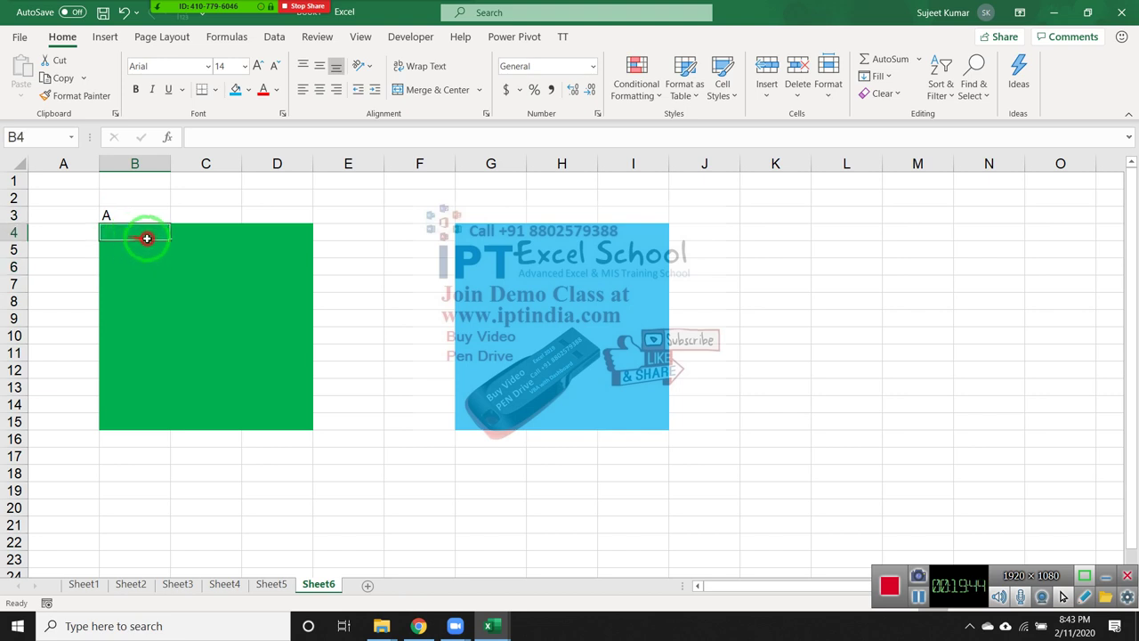
left_click(474, 215)
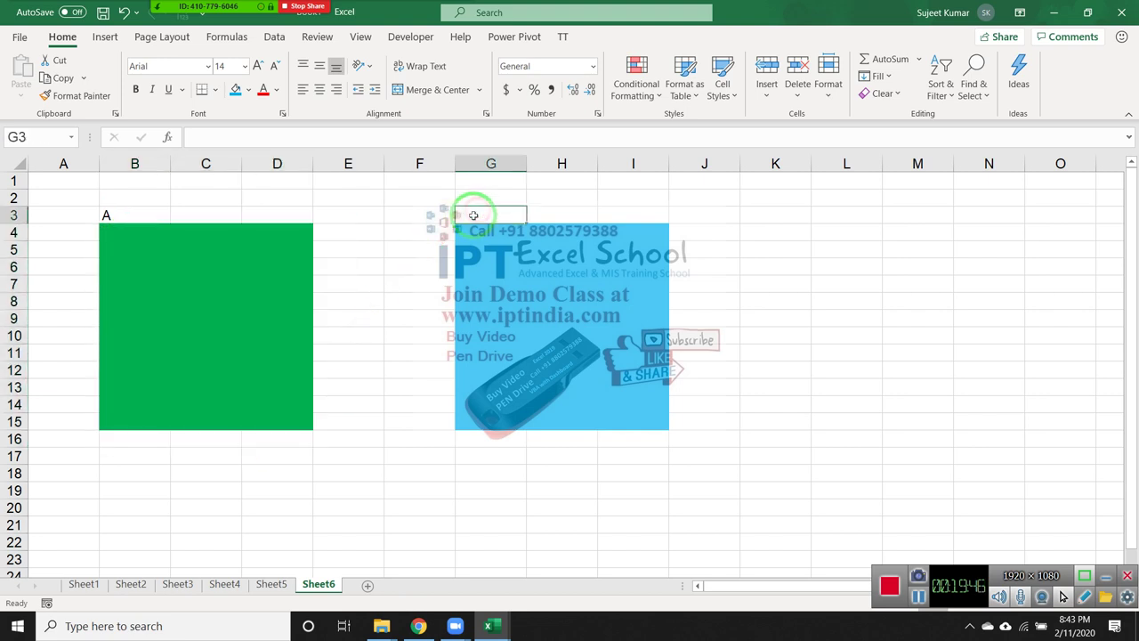
type("B")
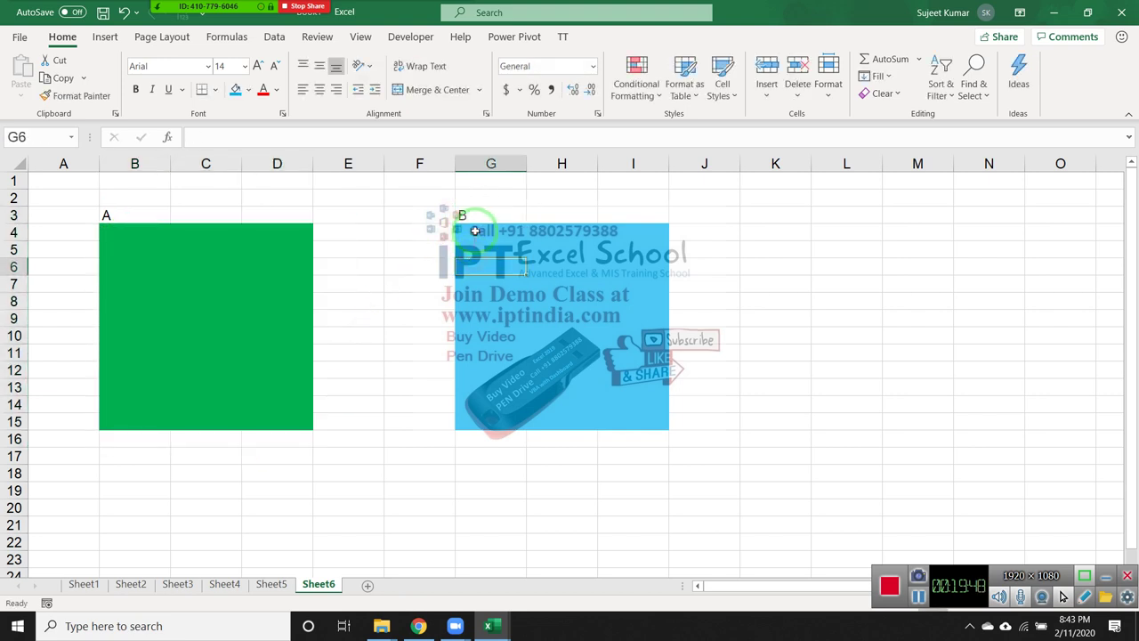
mouse_move(485, 231)
left_mouse_down()
mouse_move(603, 351)
mouse_move(607, 427)
left_mouse_up()
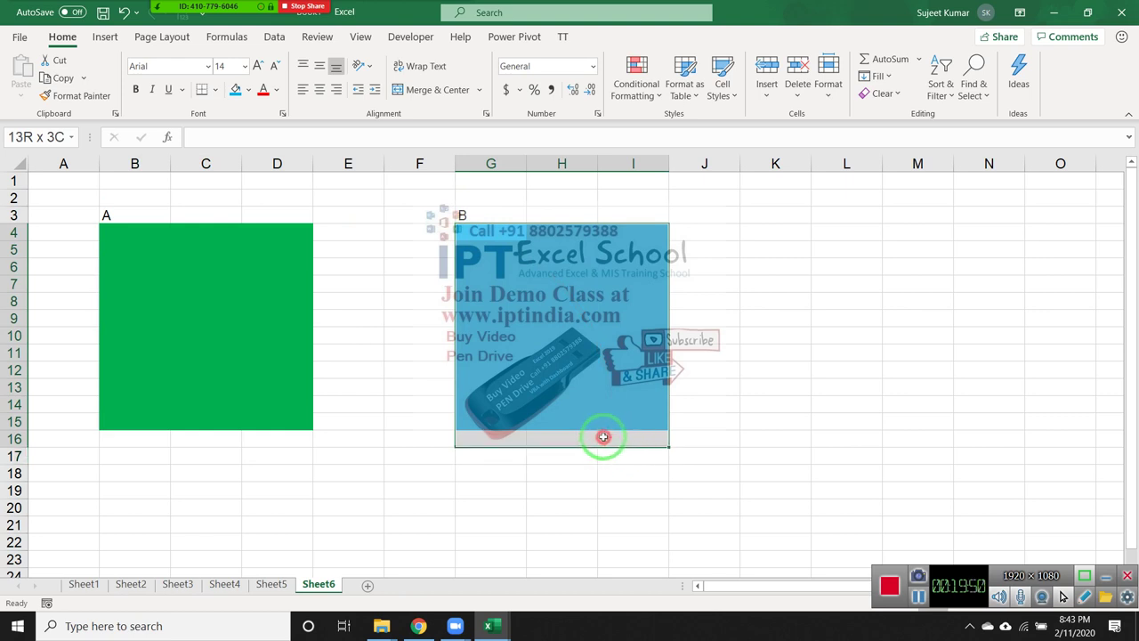
left_click(281, 246)
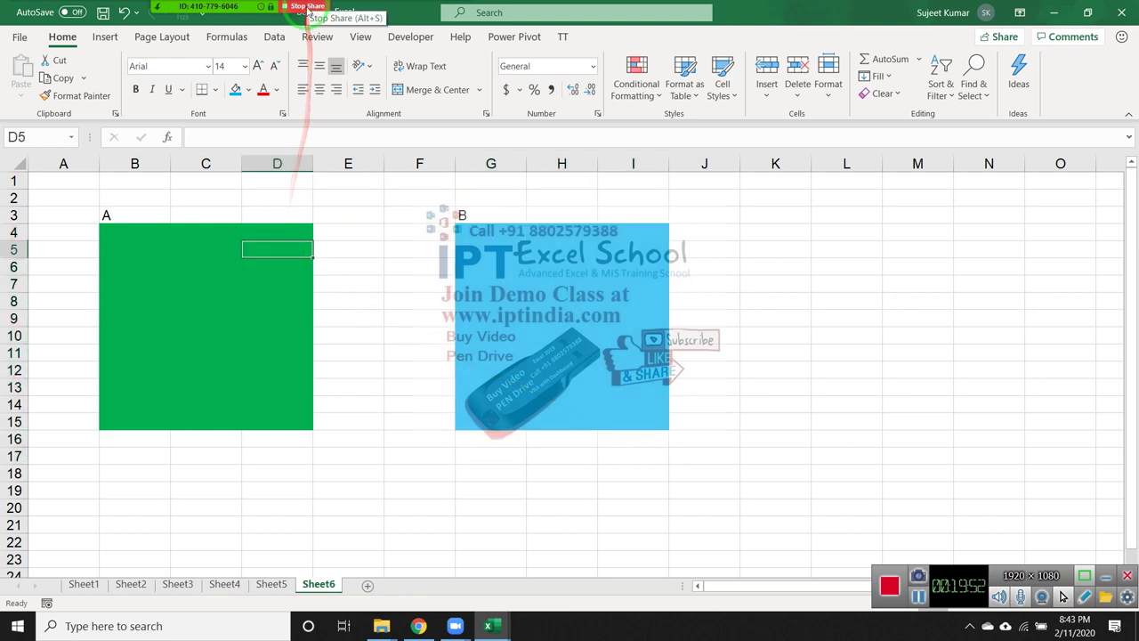
Step: Add Range1 covering B4:D15 with a password via Review > Allow Edit Ranges
left_click(316, 40)
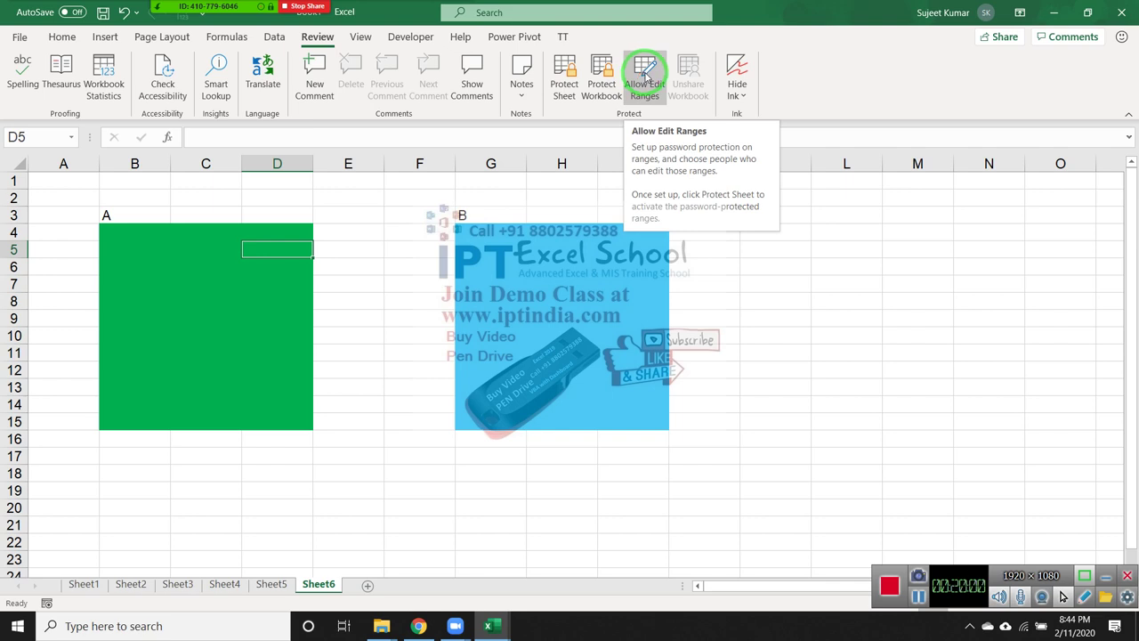
left_click(644, 78)
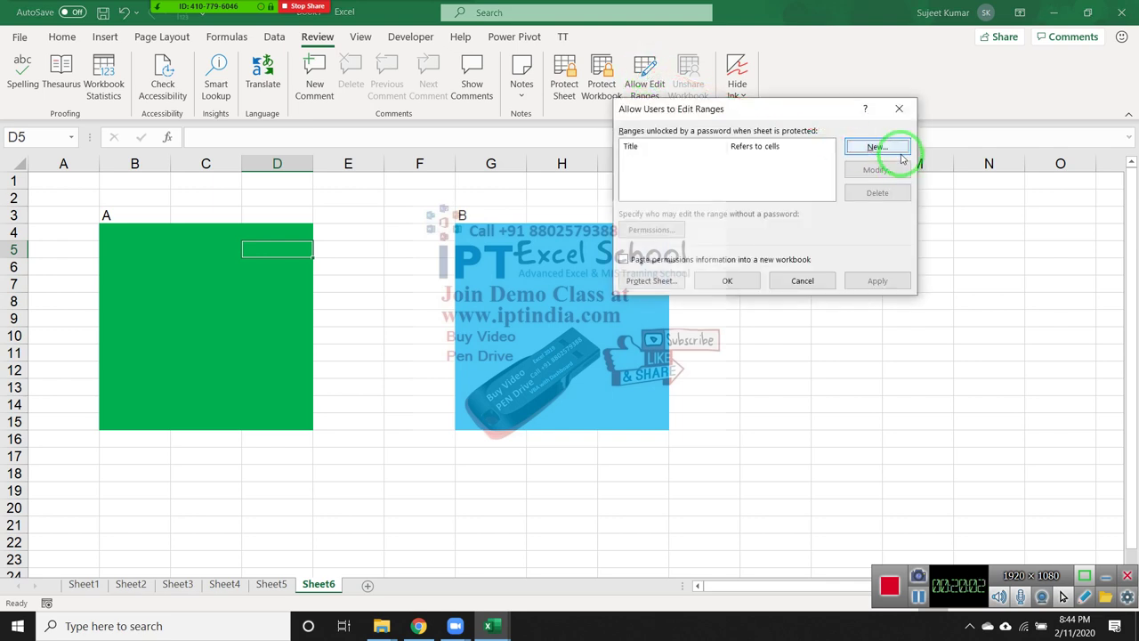
left_click(899, 153)
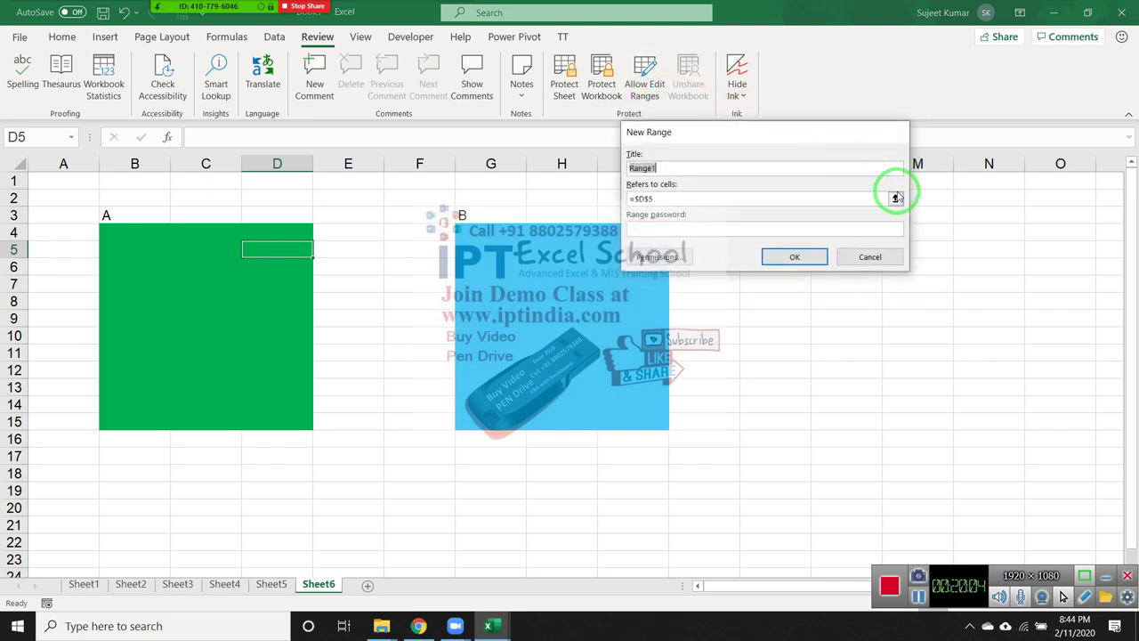
left_click(896, 198)
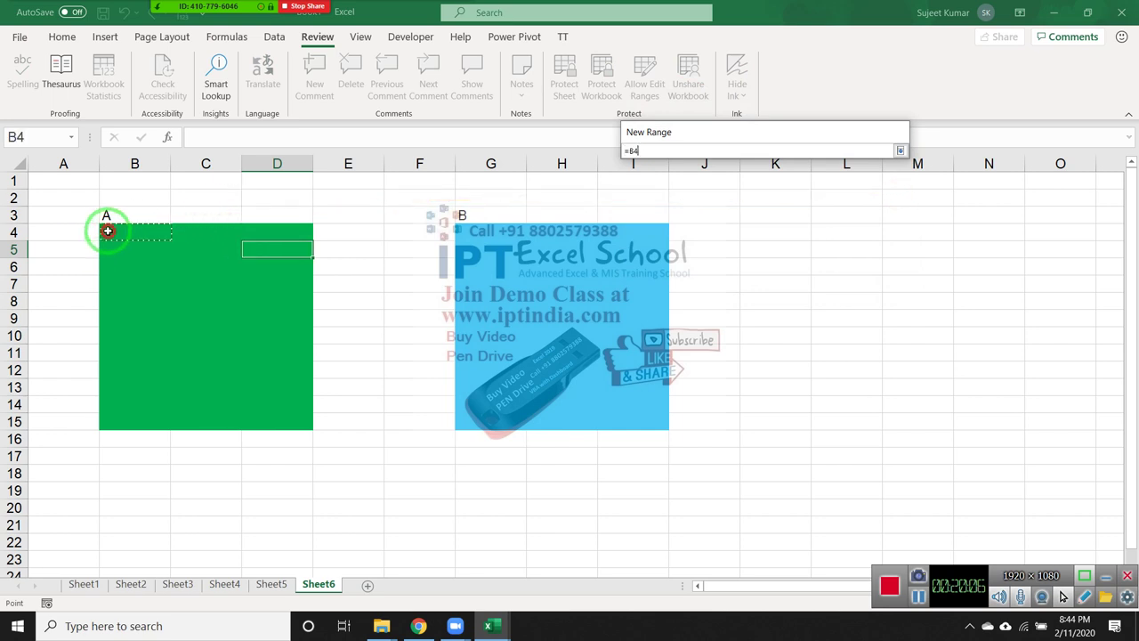
left_click_drag(107, 232, 271, 423)
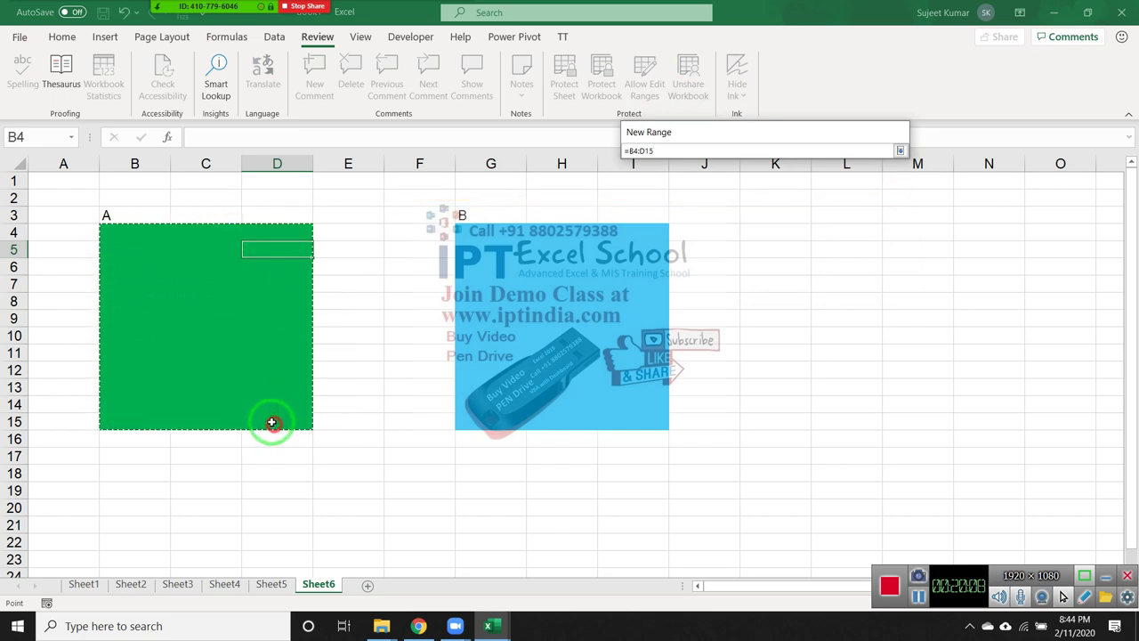
left_click(900, 150)
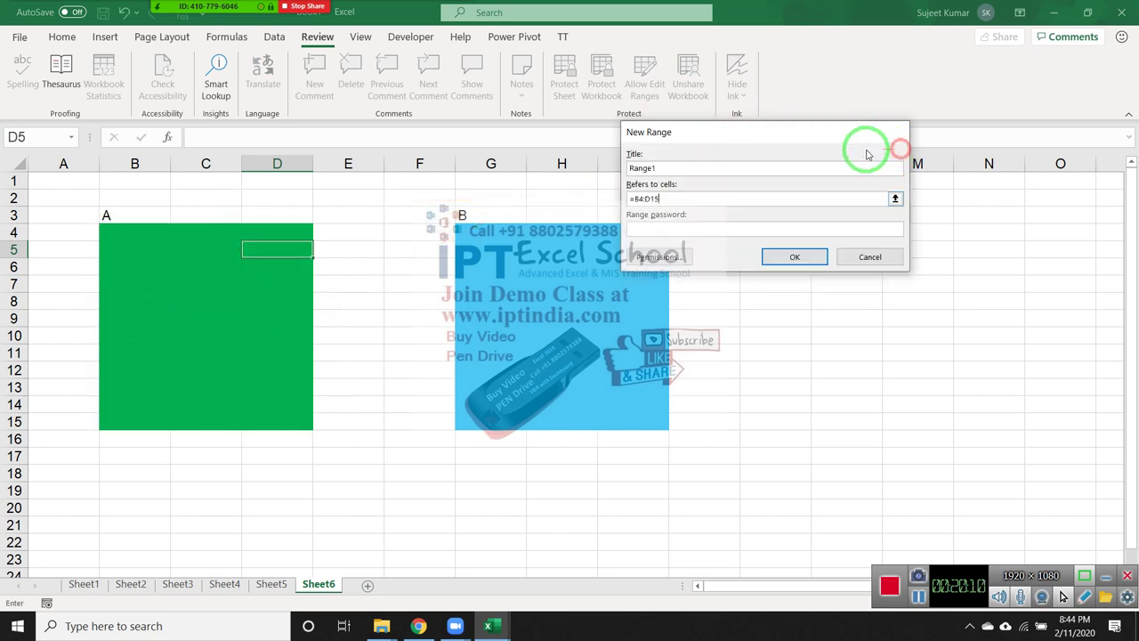
left_click(684, 230)
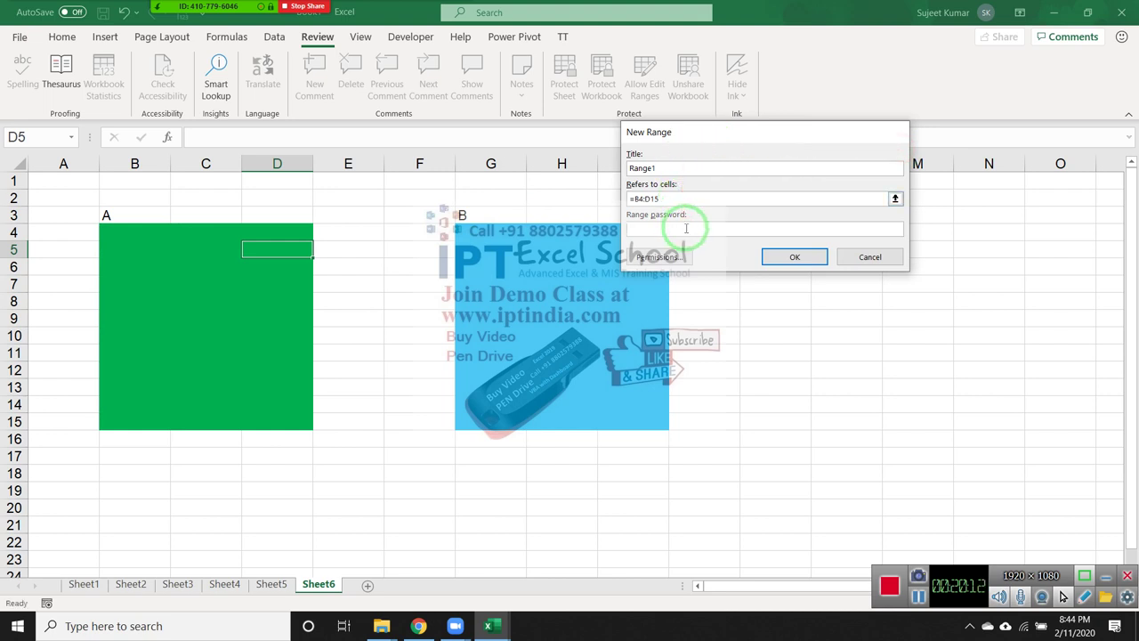
left_click(783, 257)
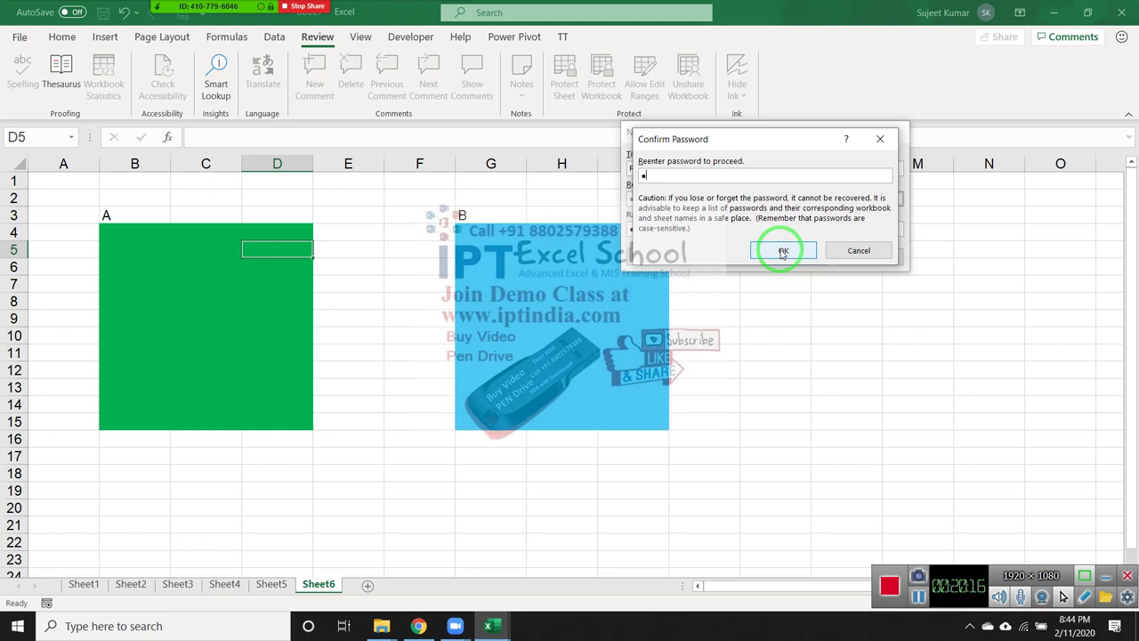
left_click(782, 251)
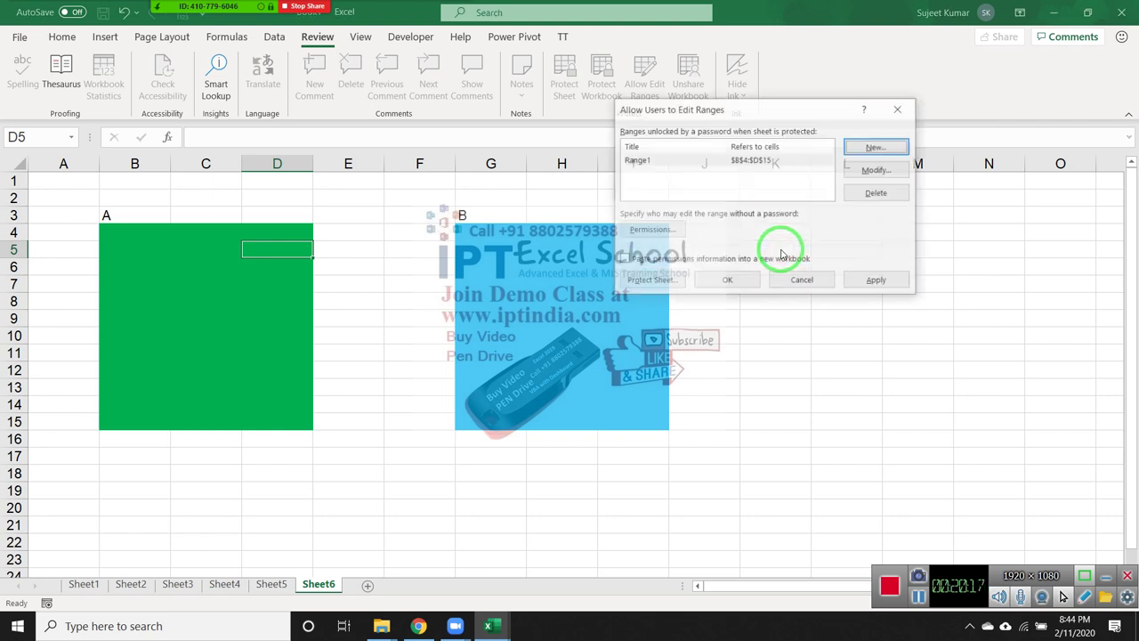
Step: Add Range2 covering G4:I15 with a password and apply both ranges
left_click(878, 145)
left_click(895, 198)
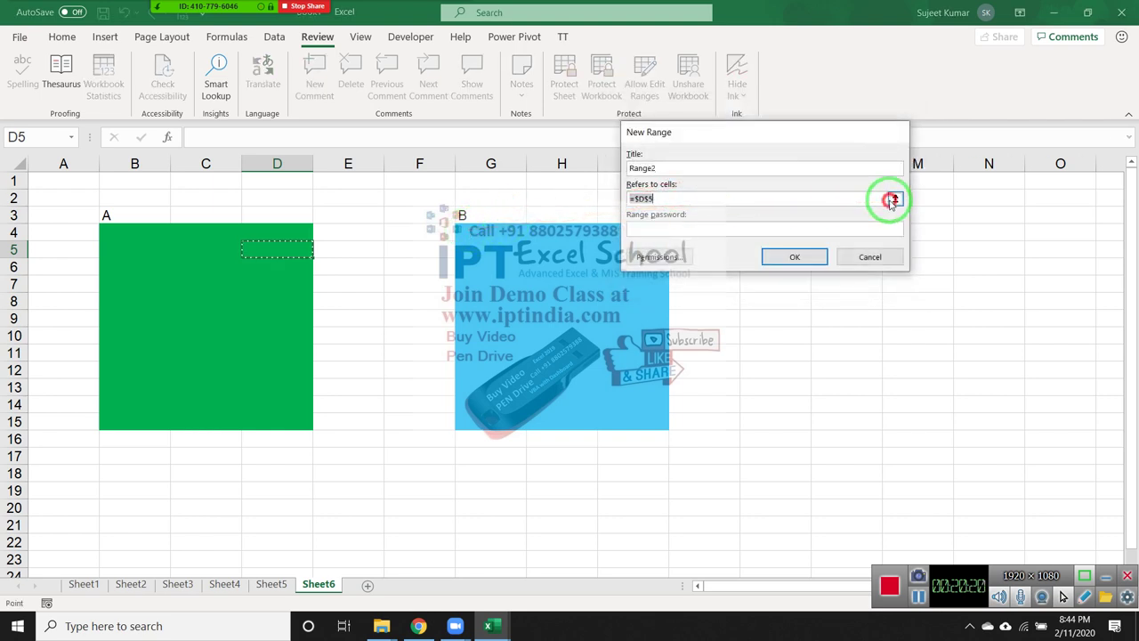
mouse_move(472, 233)
left_mouse_down()
mouse_move(645, 390)
mouse_move(648, 423)
left_mouse_up()
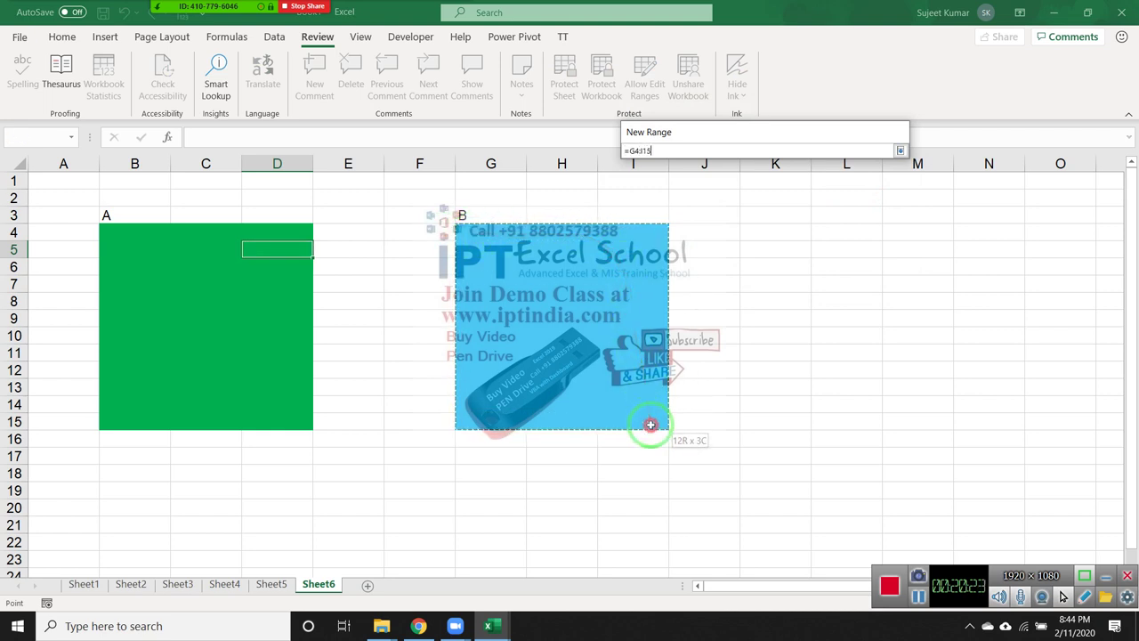
left_click(901, 150)
left_click(757, 226)
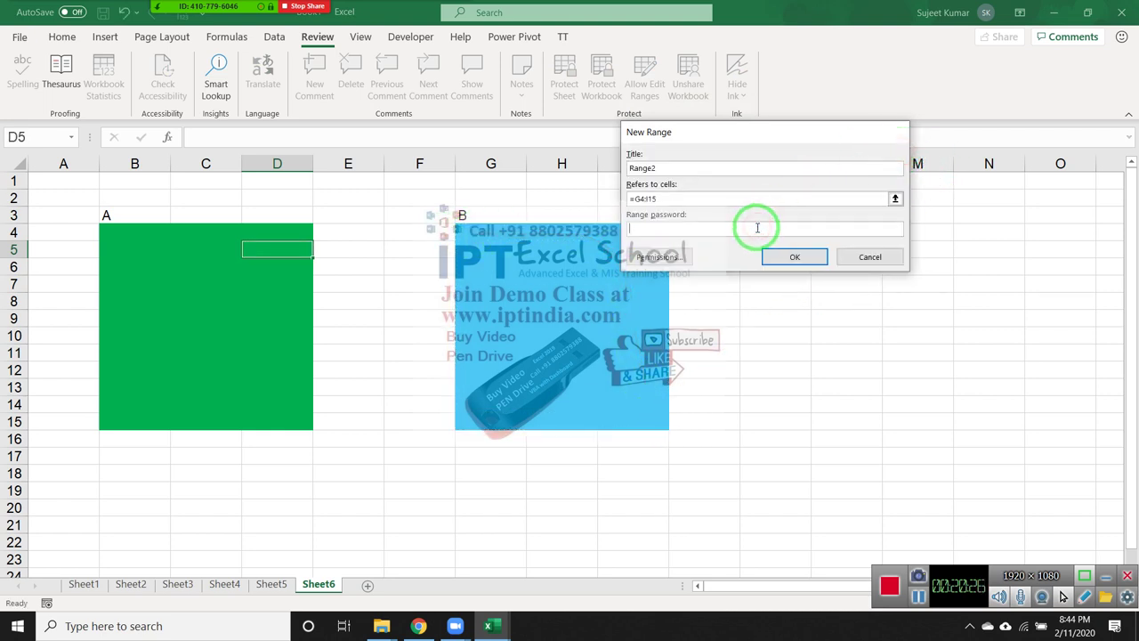
left_click(773, 250)
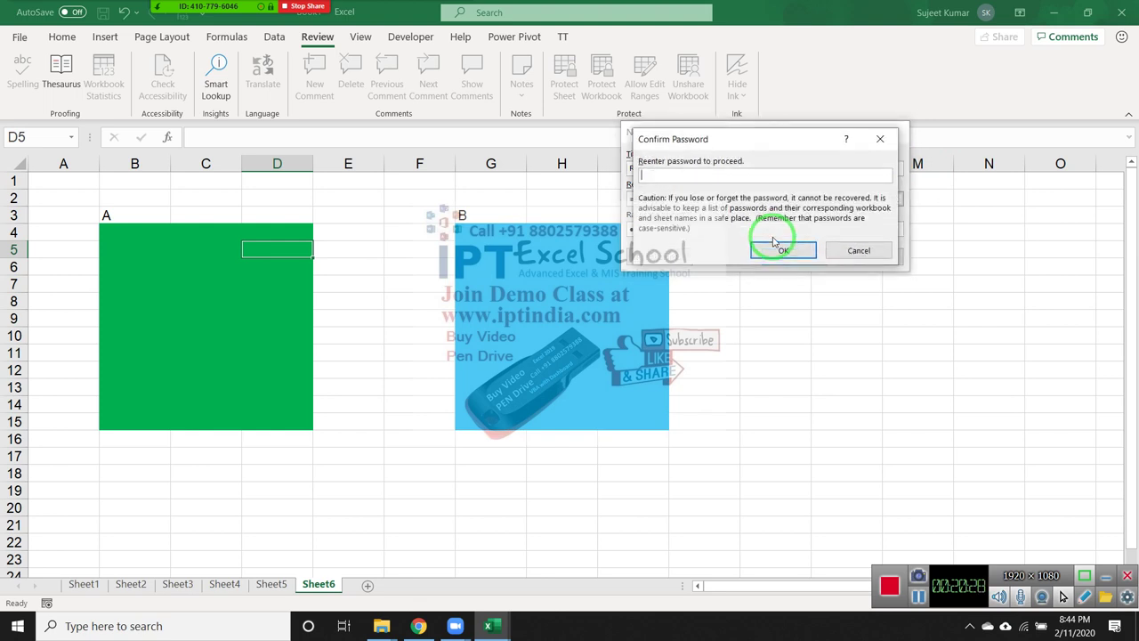
left_click(774, 243)
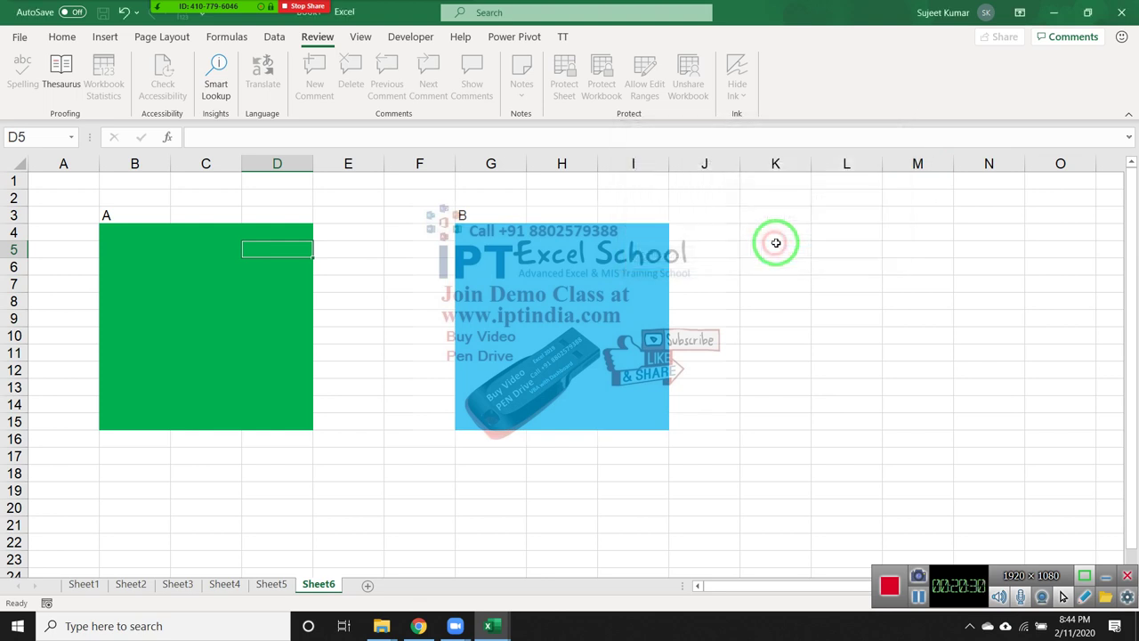
left_click(867, 279)
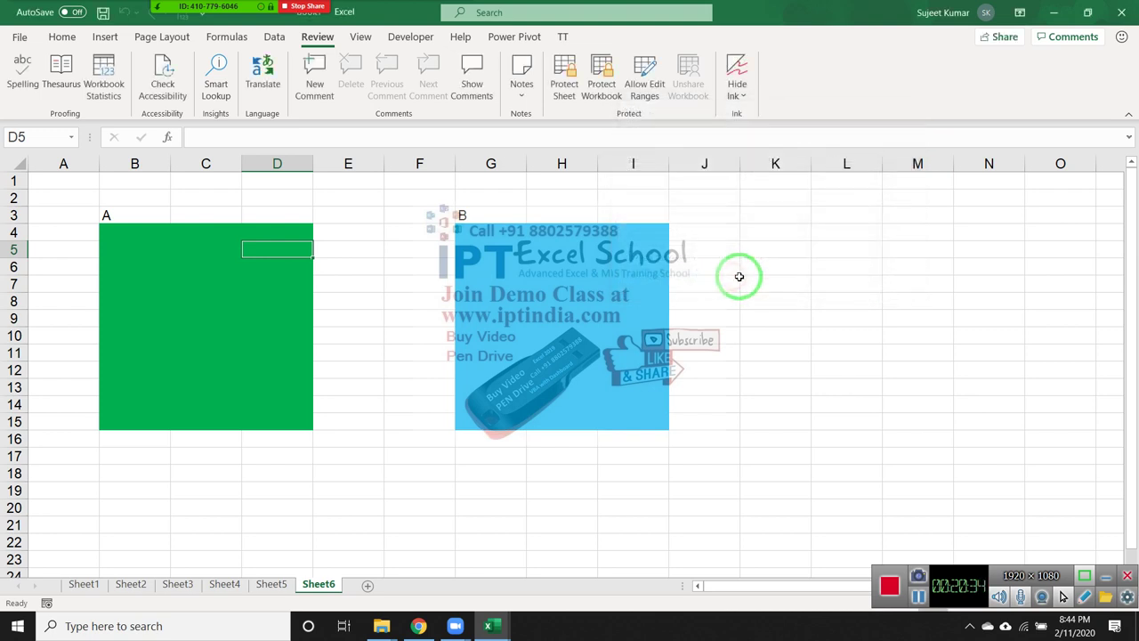
Step: Test cells in and beside the blocks, cancelling a trial entry in D5
left_click(704, 246)
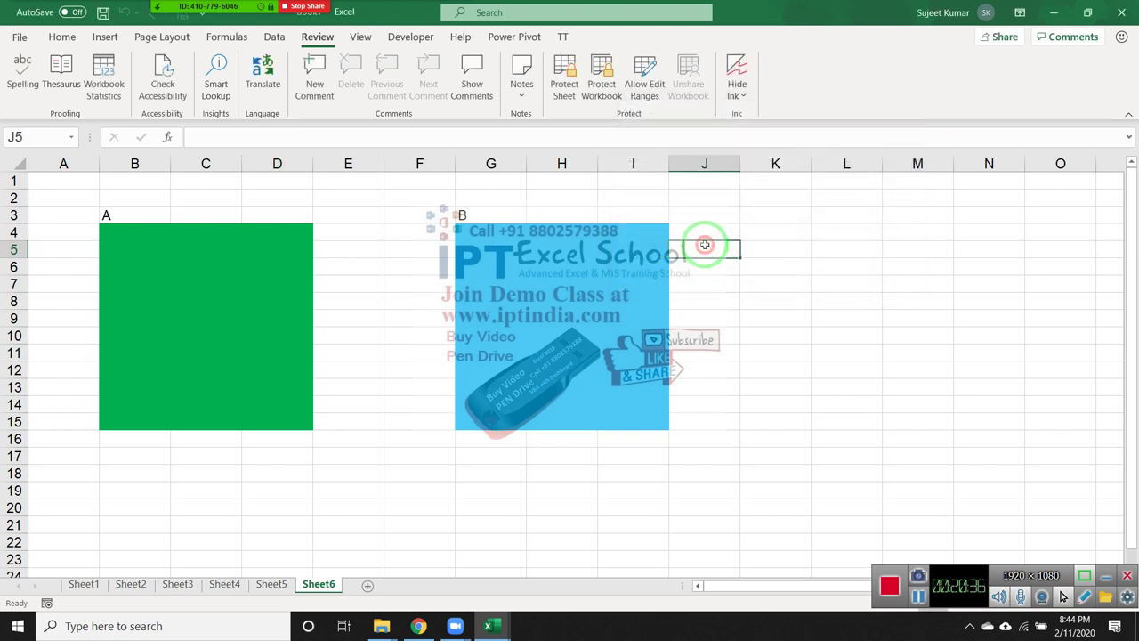
left_click(630, 247)
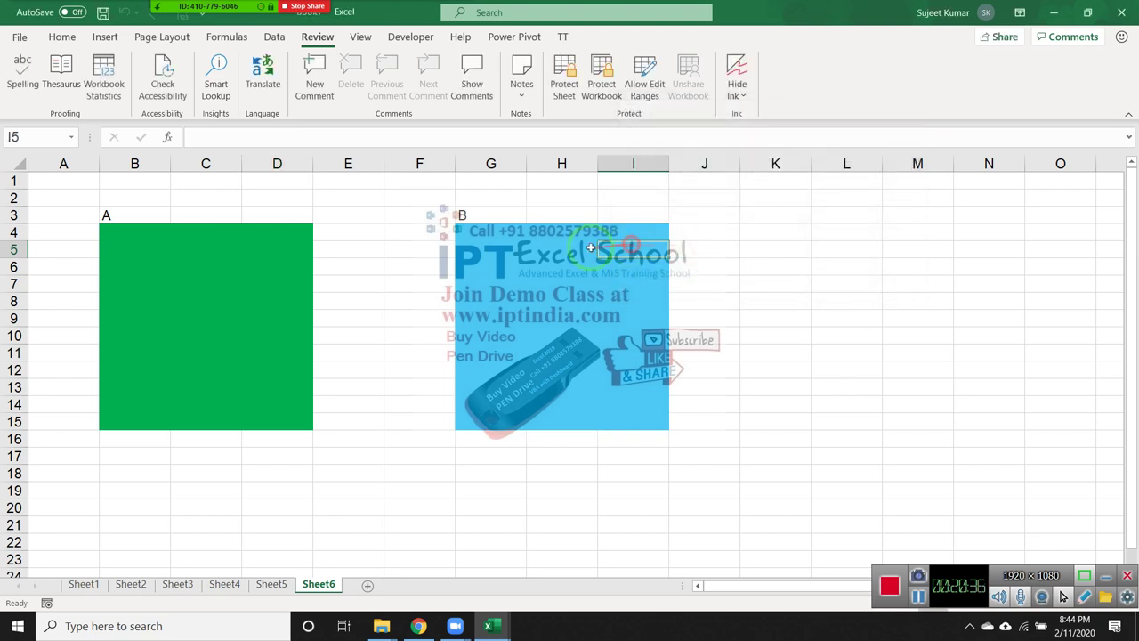
left_click(703, 267)
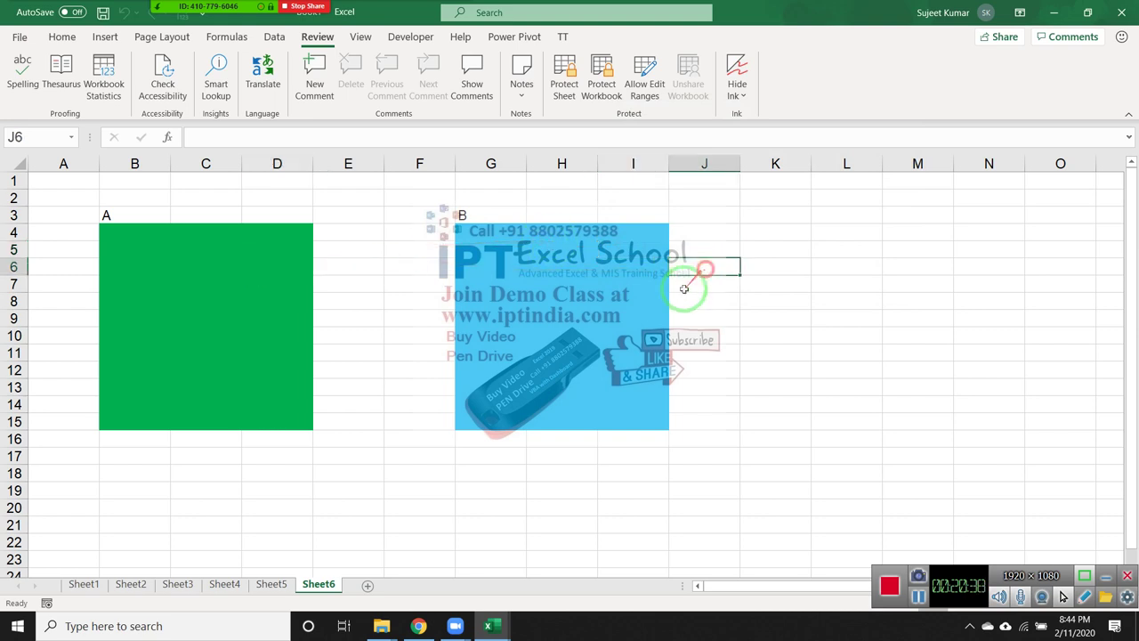
left_click(288, 252)
type("s")
key("Escape")
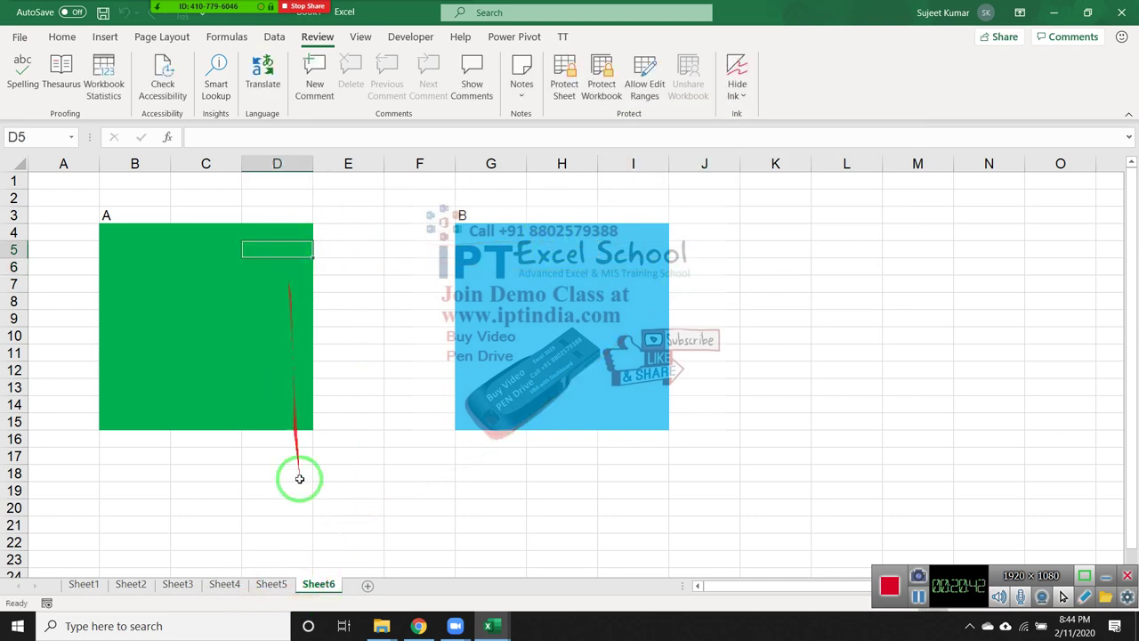
right_click(321, 588)
Step: Protect Sheet6, then confirm that locked cell F7 can no longer be edited
left_click(288, 522)
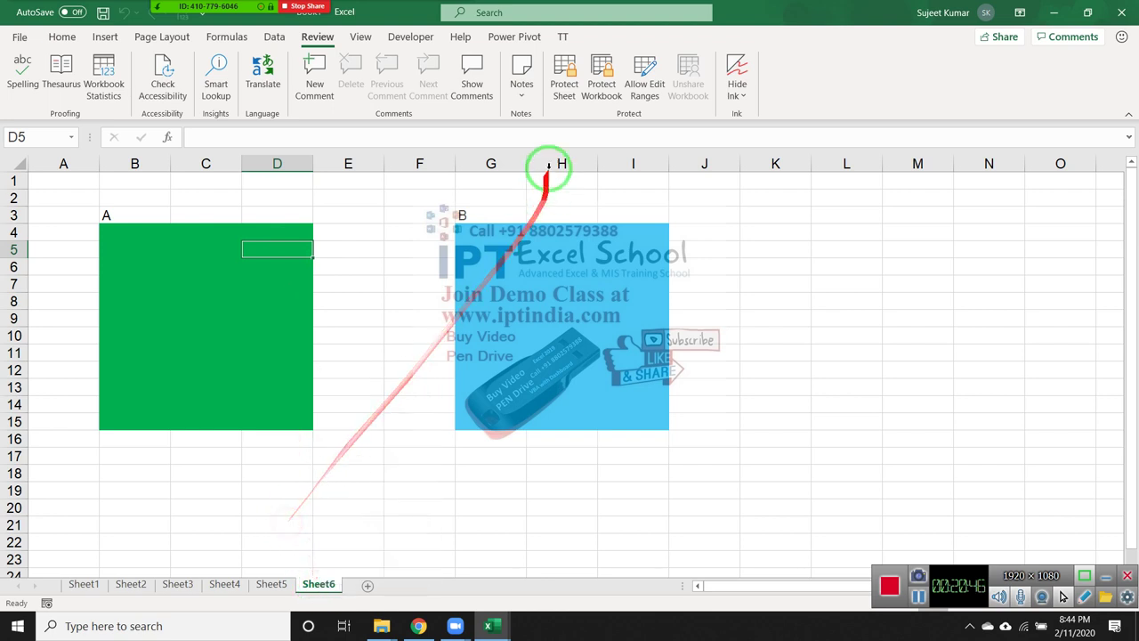
left_click(560, 82)
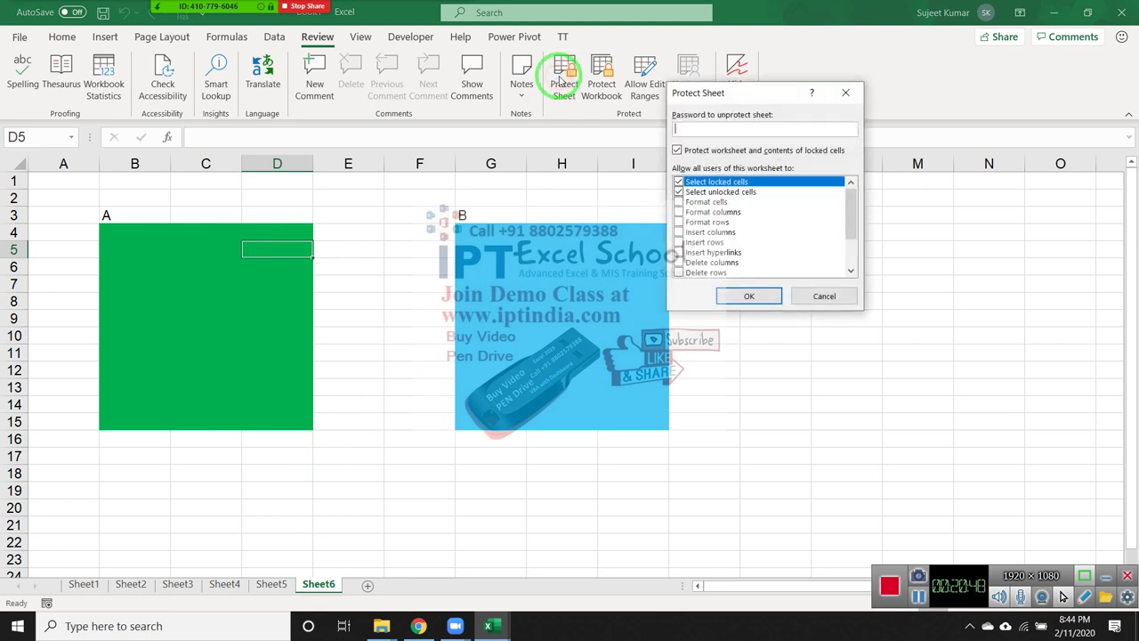
left_click(754, 300)
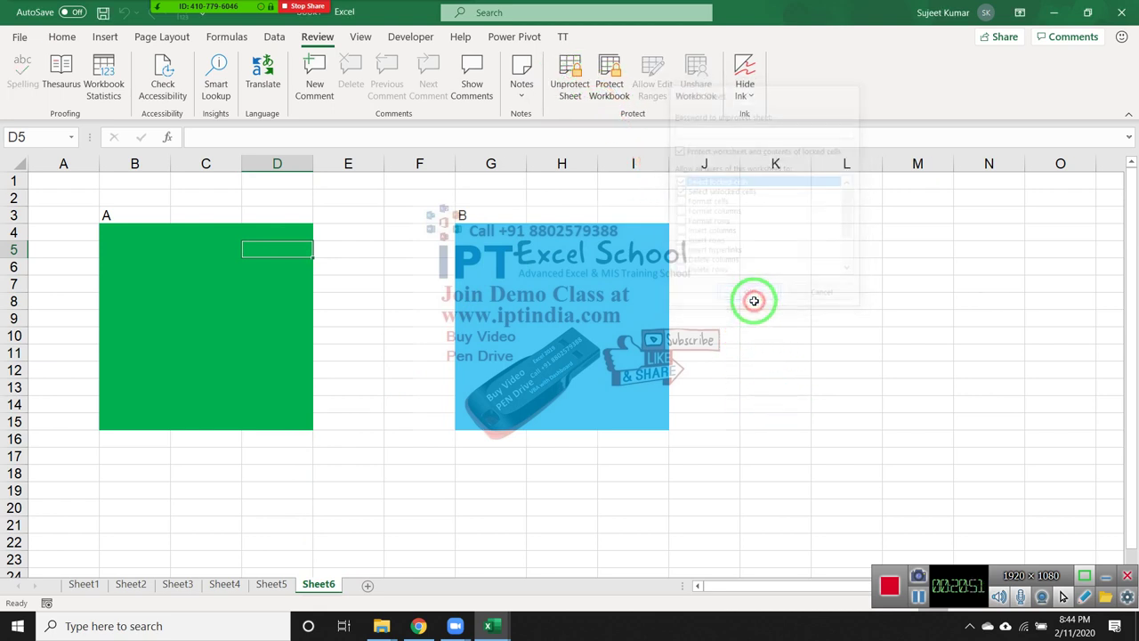
double_click(401, 283)
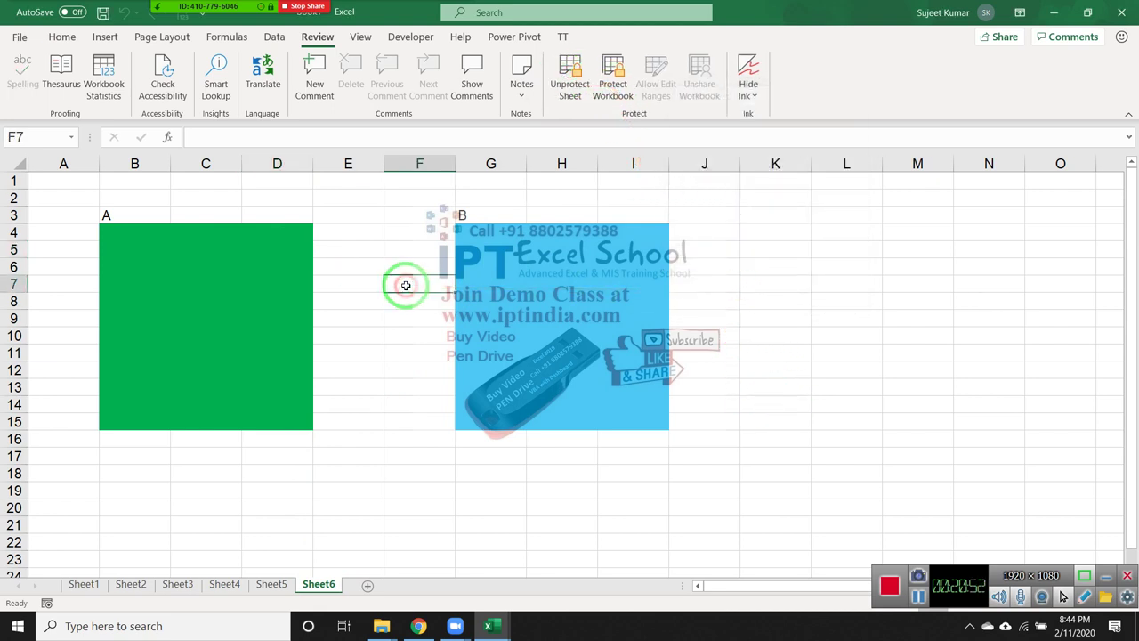
Step: Unlock block A with its range password and enter fds in D4, dfsa in C8, sdf in C11
double_click(237, 277)
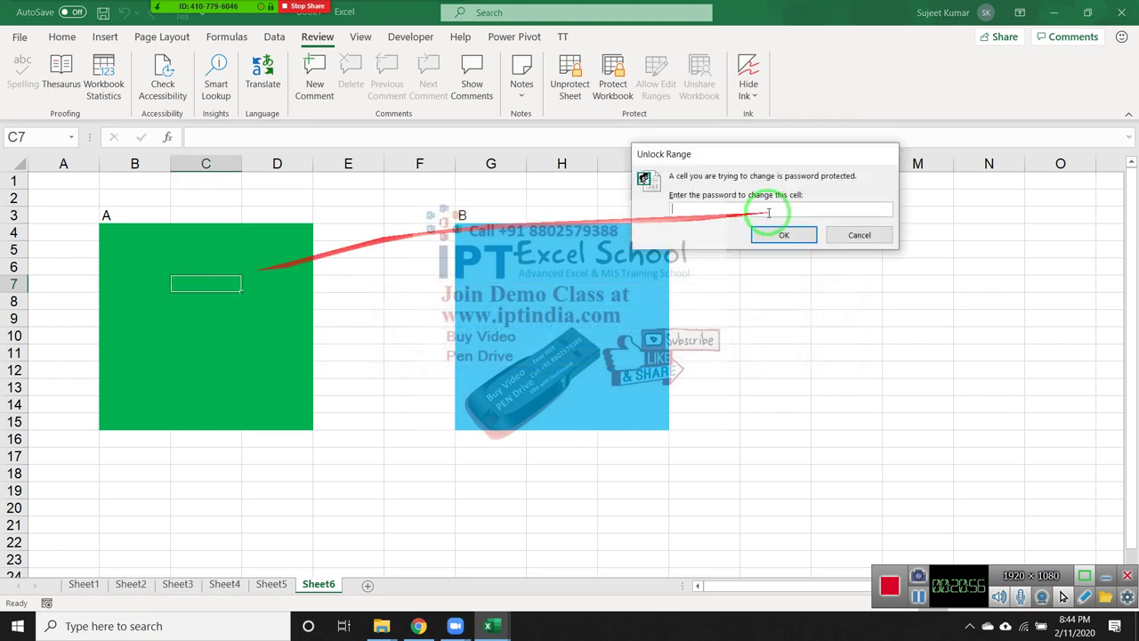
left_click_drag(752, 165, 452, 200)
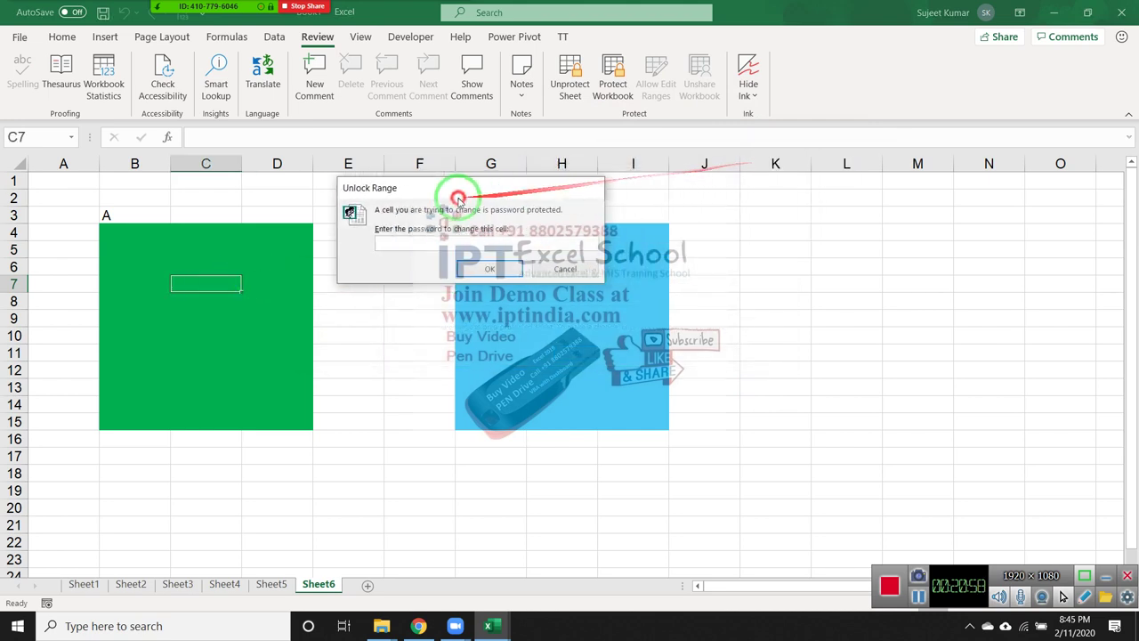
key("Return")
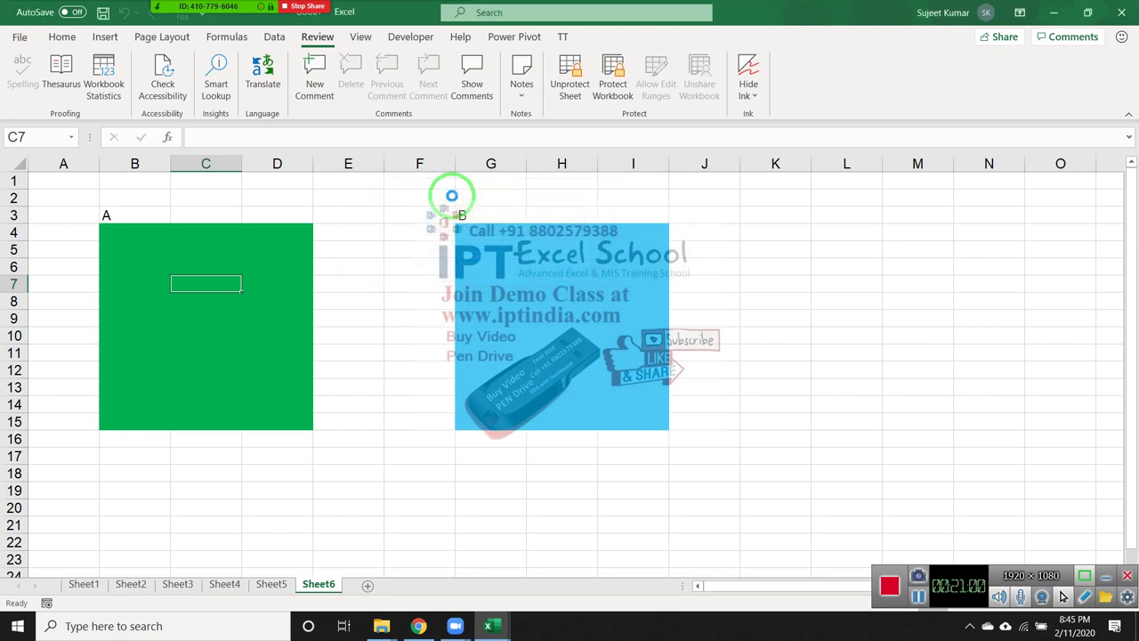
left_click(256, 232)
type("fds")
left_click(221, 307)
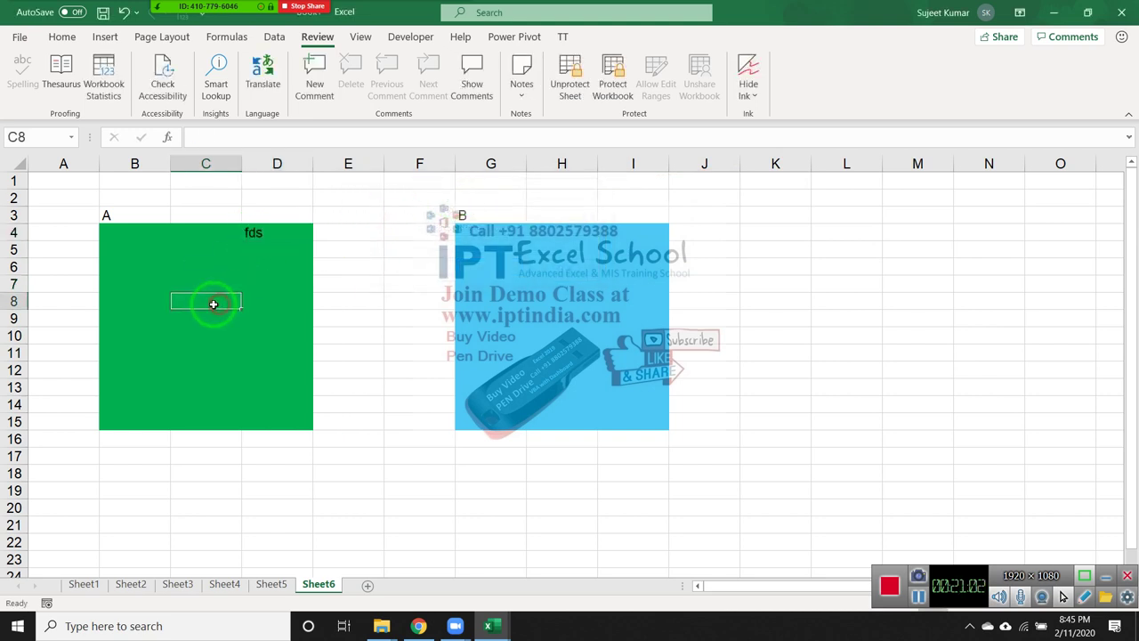
type("dfsa")
left_click(222, 356)
type("sdf")
left_click(179, 284)
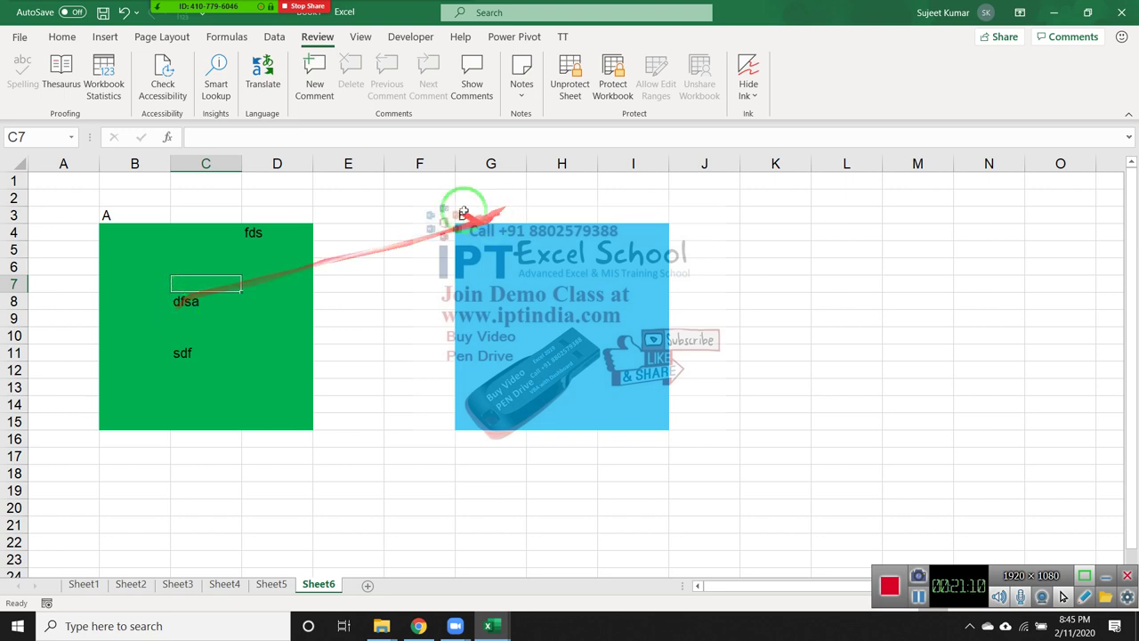
Step: Verify block B stays locked by cancelling its G6 password prompt
left_click(473, 261)
double_click(468, 258)
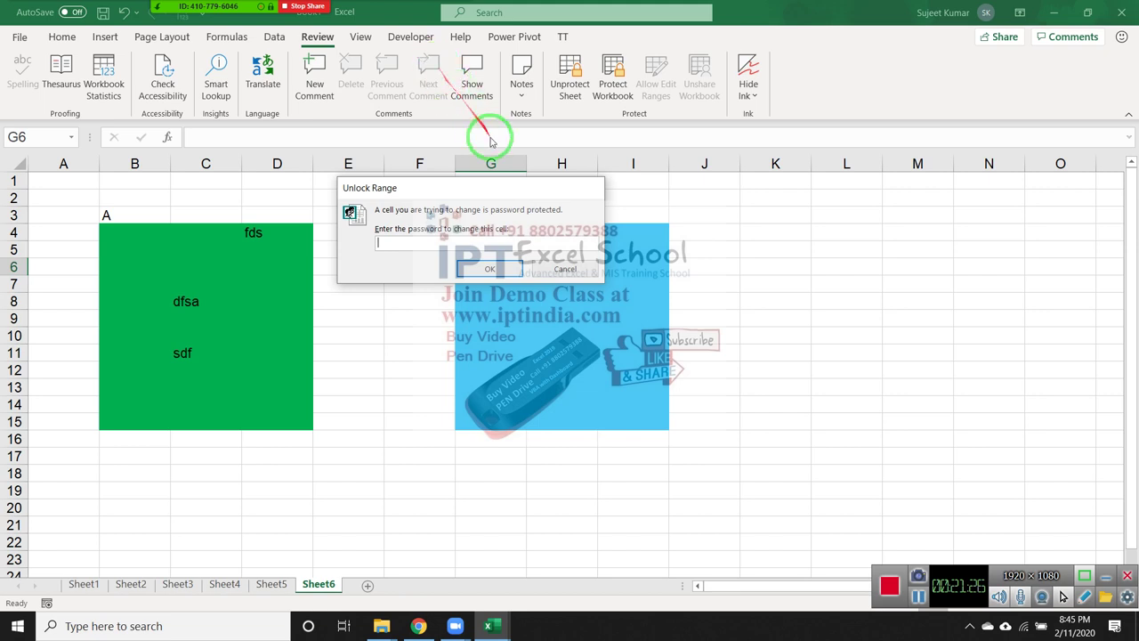
left_click(574, 274)
left_click(574, 272)
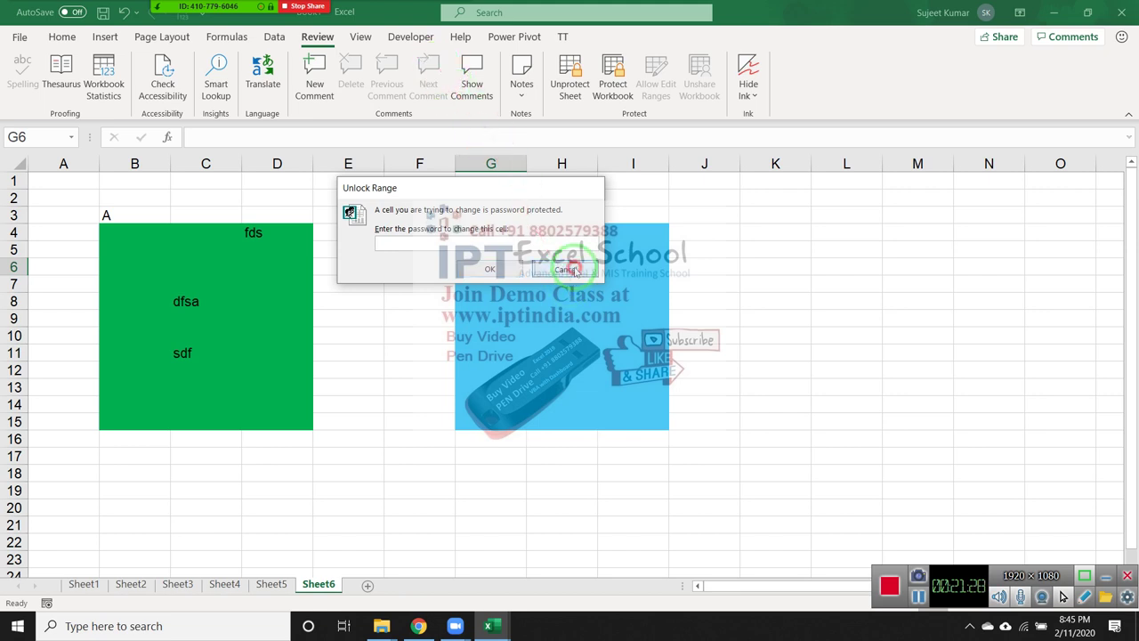
mouse_move(516, 223)
left_mouse_down()
mouse_move(504, 409)
mouse_move(493, 358)
left_mouse_up()
left_click_drag(486, 313, 487, 316)
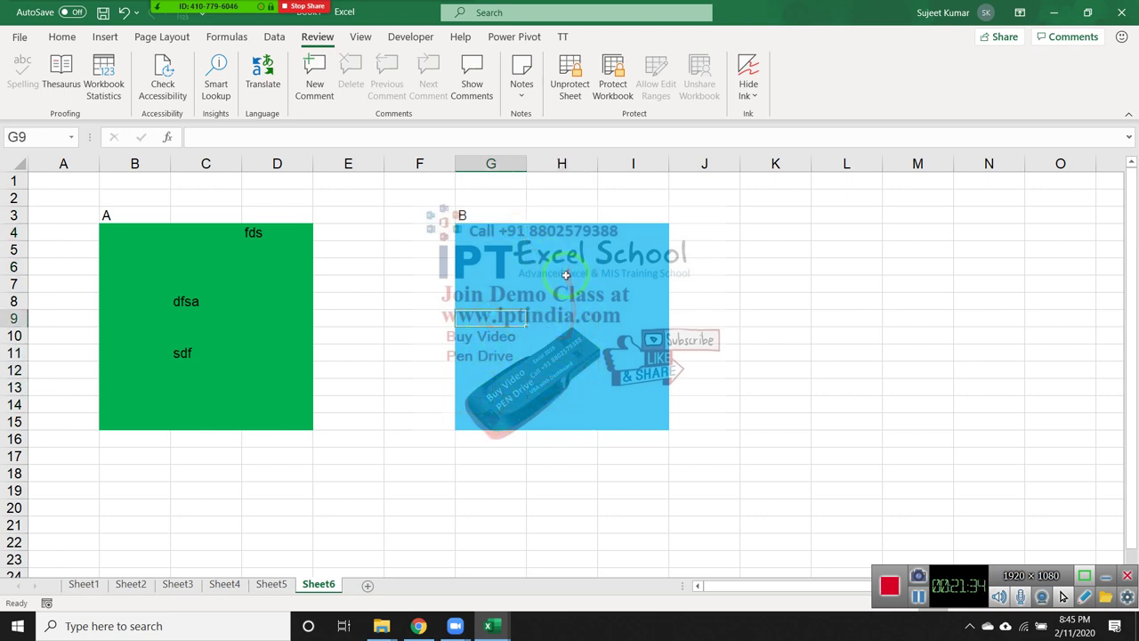
left_click(632, 303)
left_click(636, 436)
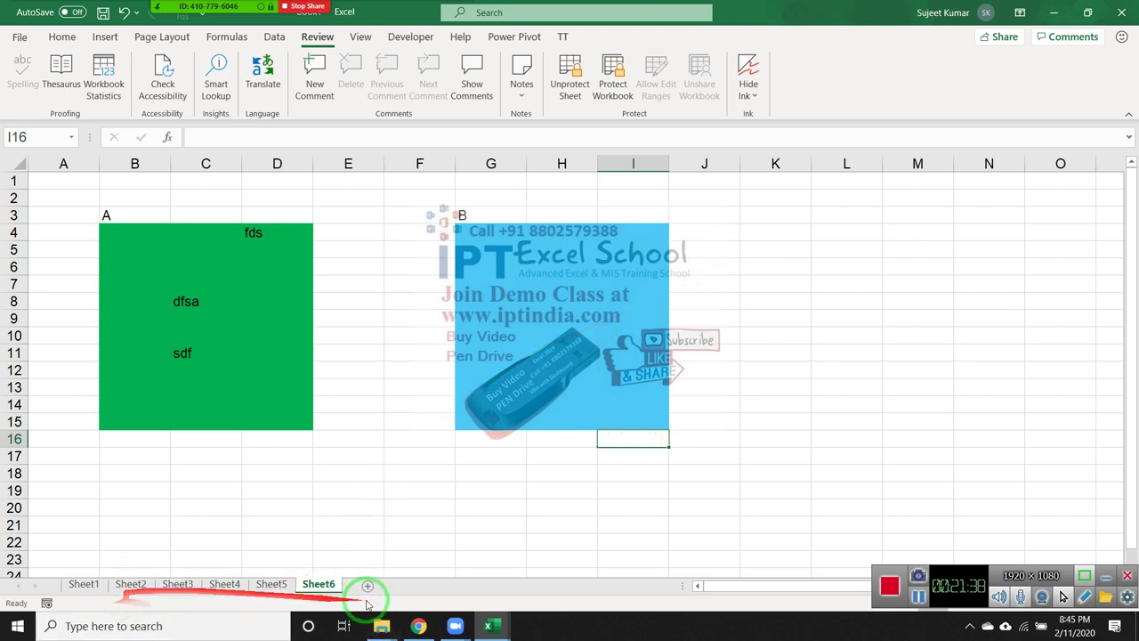
right_click(317, 584)
Step: Protect the workbook structure with a password
left_click(285, 509)
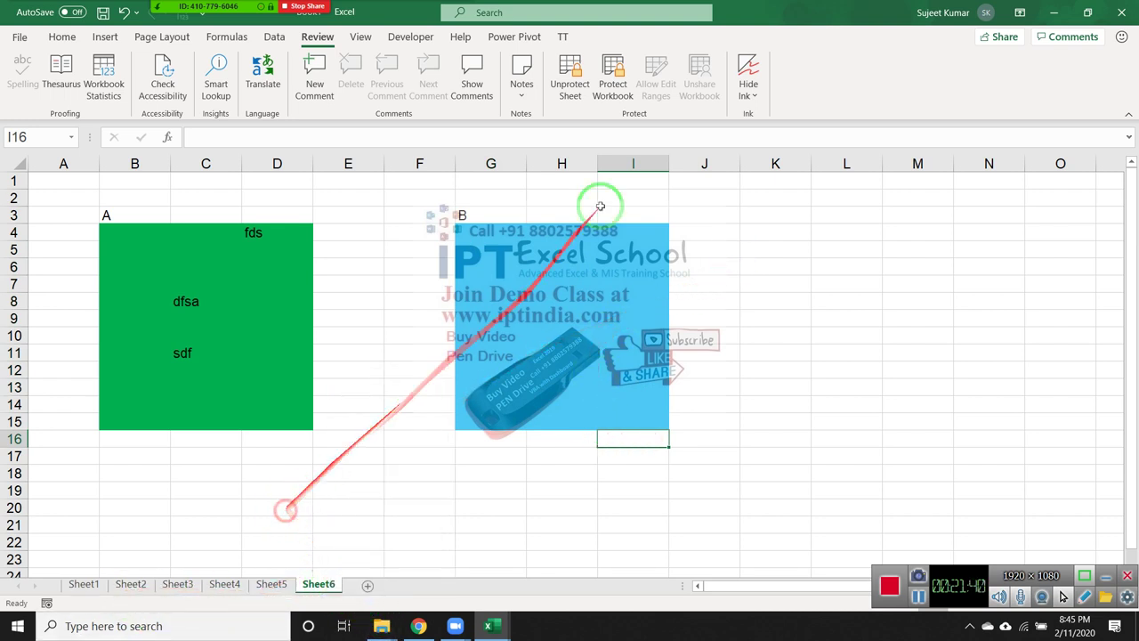
left_click(612, 82)
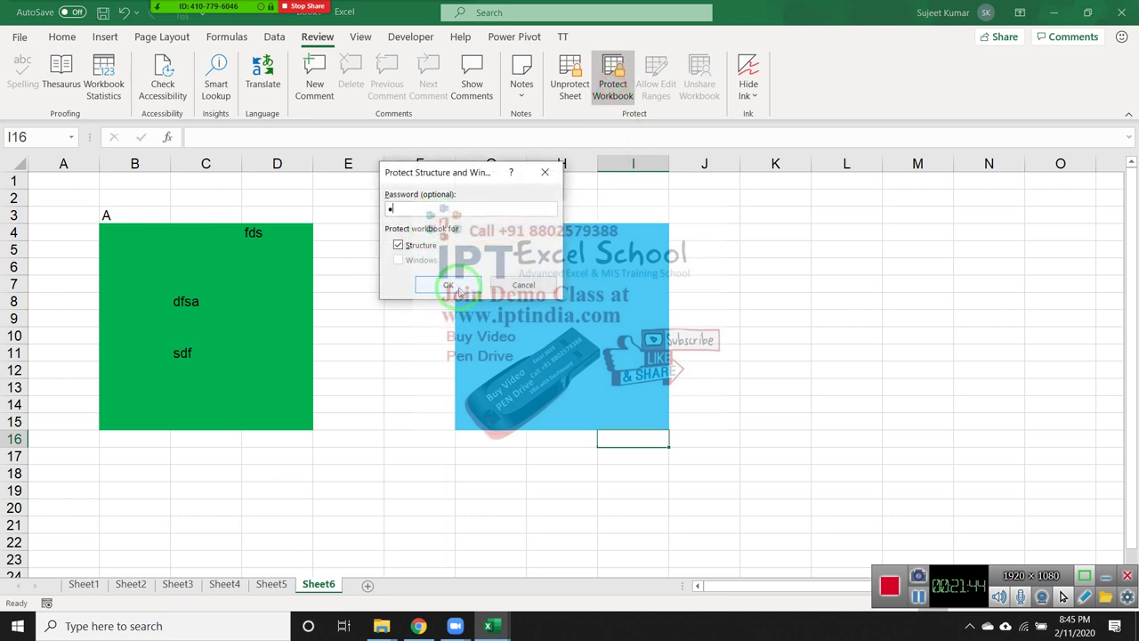
left_click(462, 286)
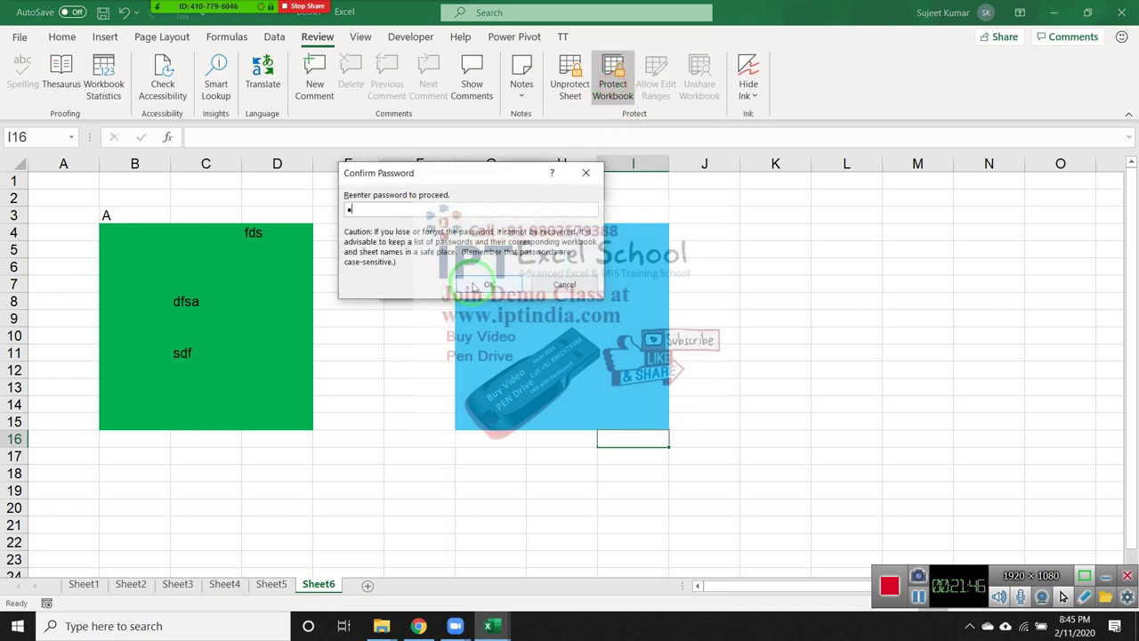
Step: Check on the Sheet6 tab menu that insert, delete and rename are now unavailable
right_click(317, 575)
left_click(319, 584)
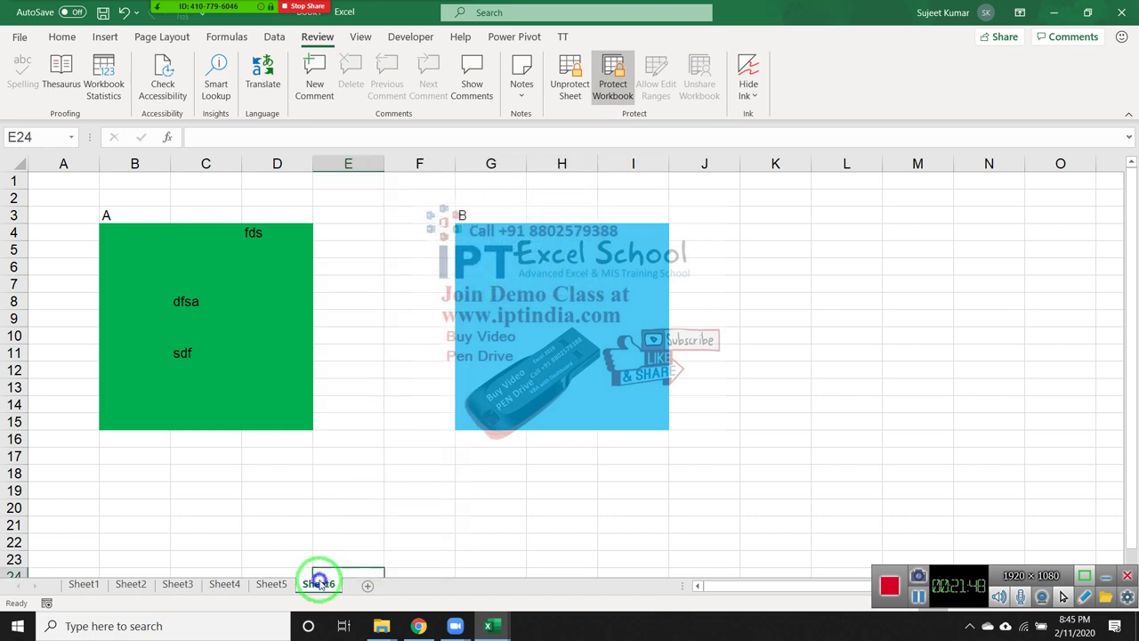
right_click(319, 584)
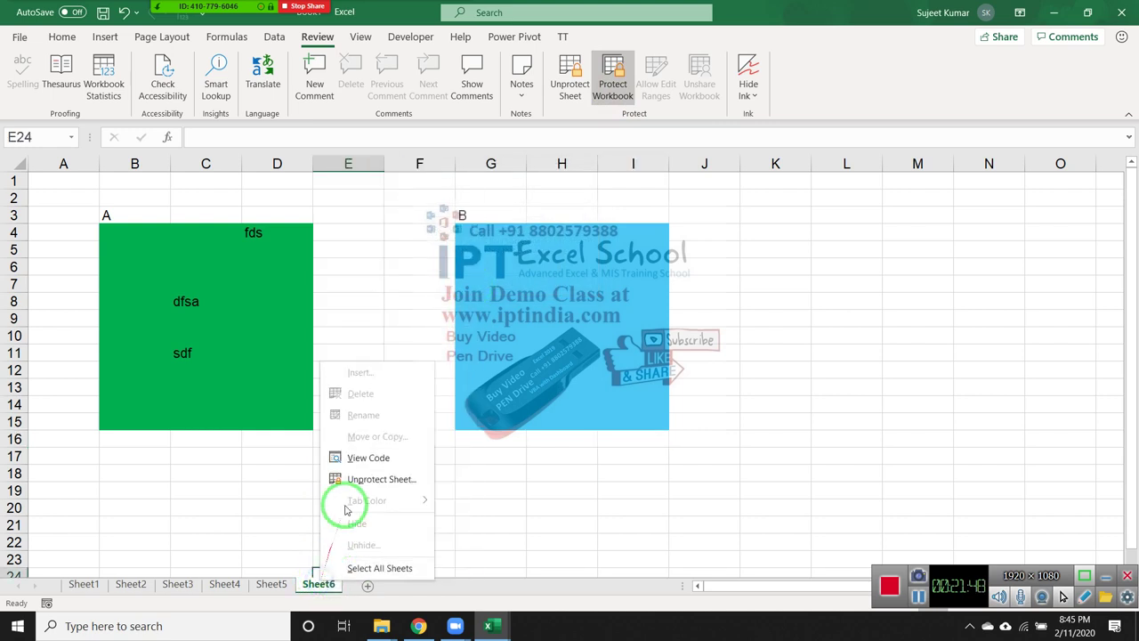
left_click(427, 221)
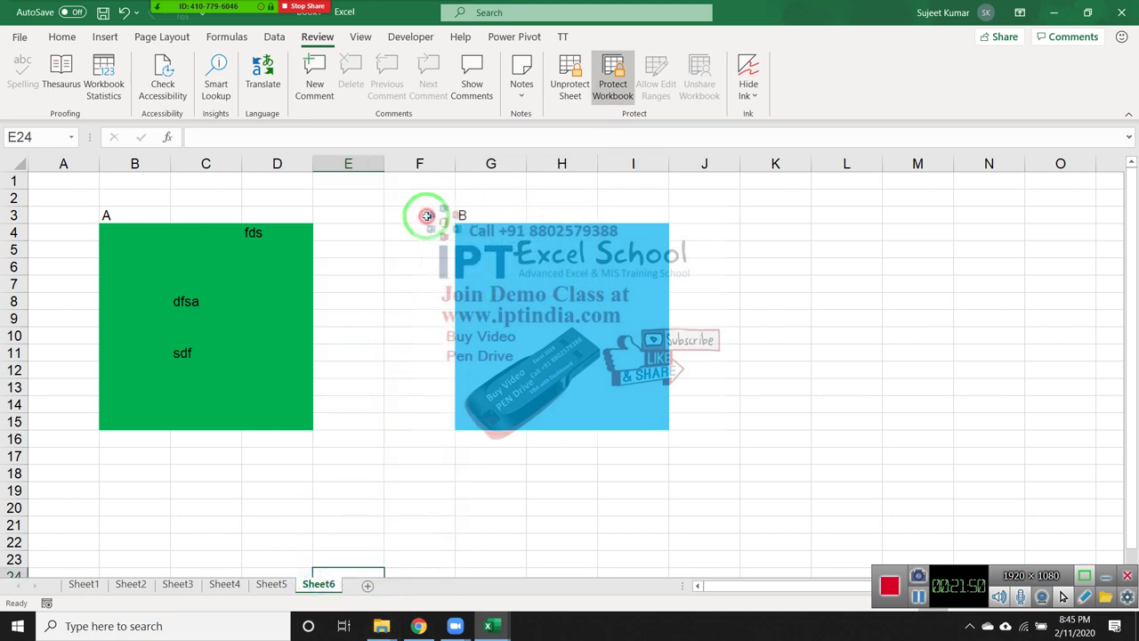
left_click(19, 37)
left_click(61, 238)
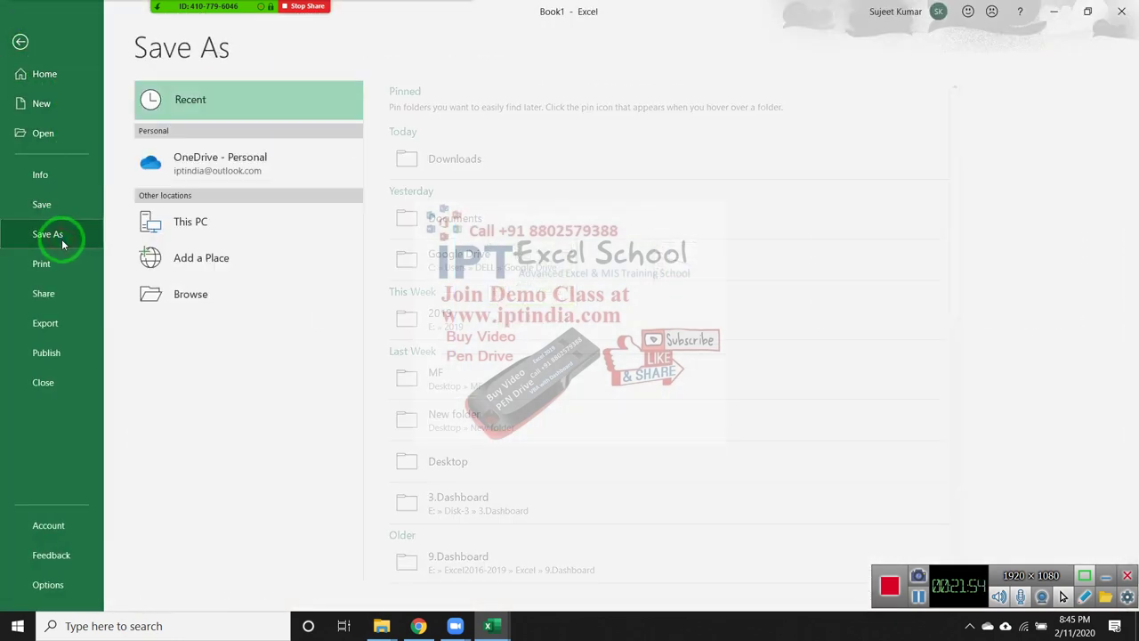
left_click(236, 301)
left_click_drag(305, 307, 375, 367)
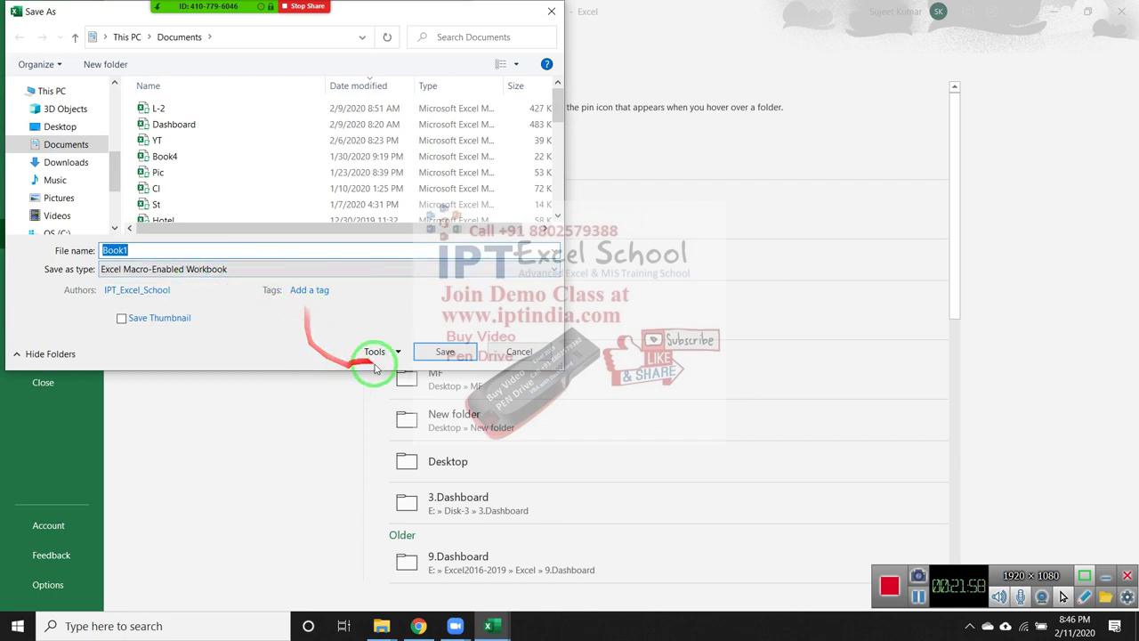
left_click(375, 356)
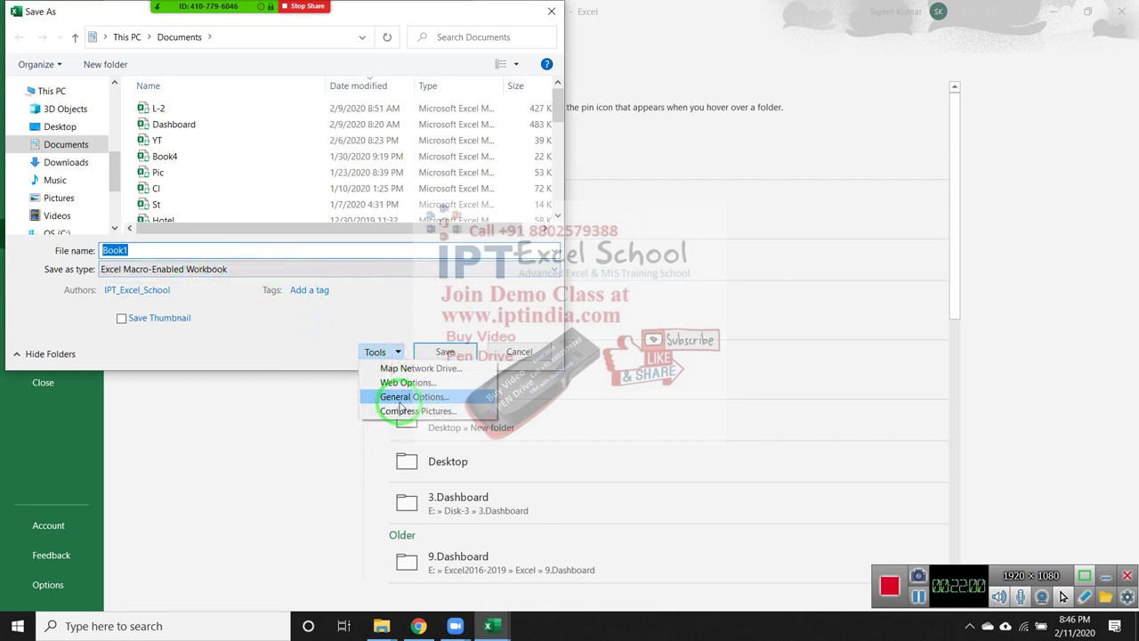
left_click(401, 397)
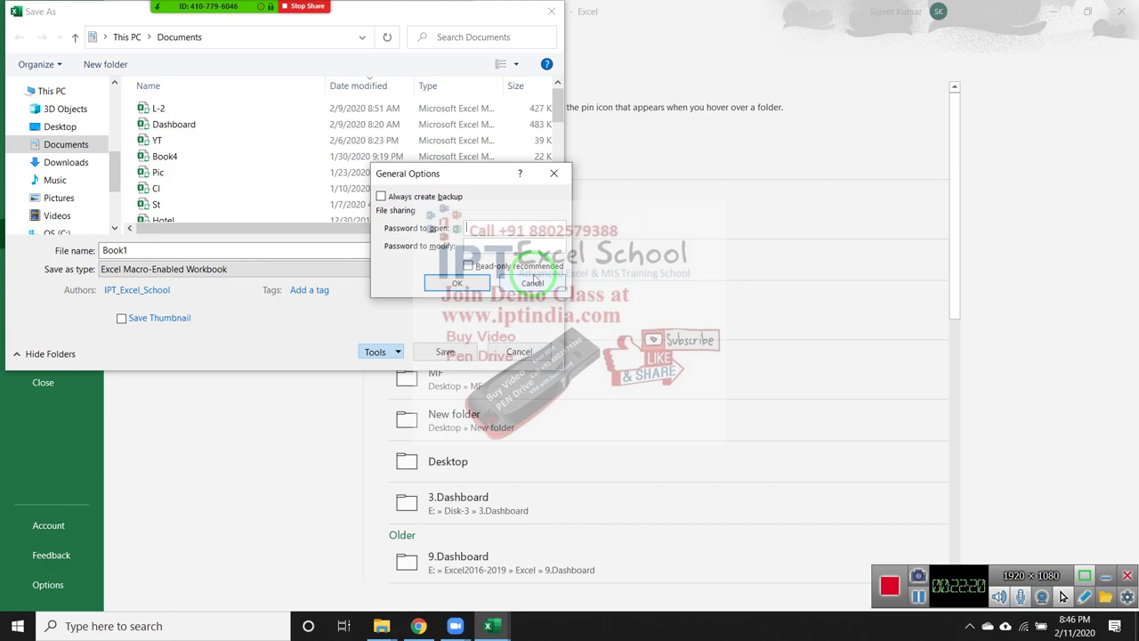
left_click(532, 282)
key("Escape")
key("Escape")
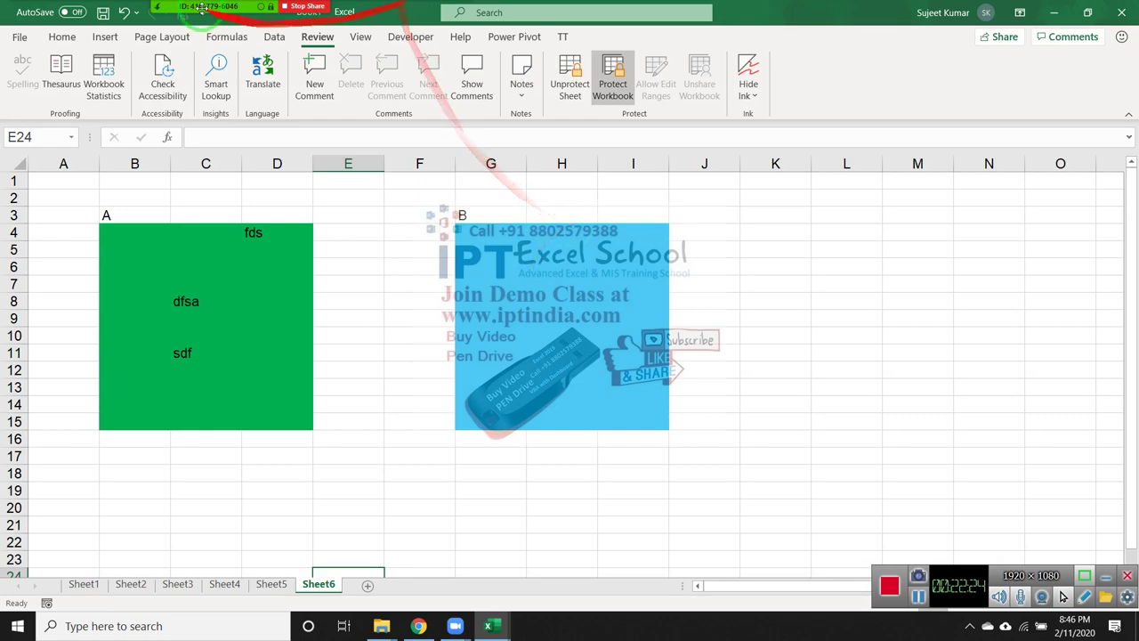
Step: Show the File > Info page listing the locked structure and protected Sheet1 to Sheet6
left_click(21, 40)
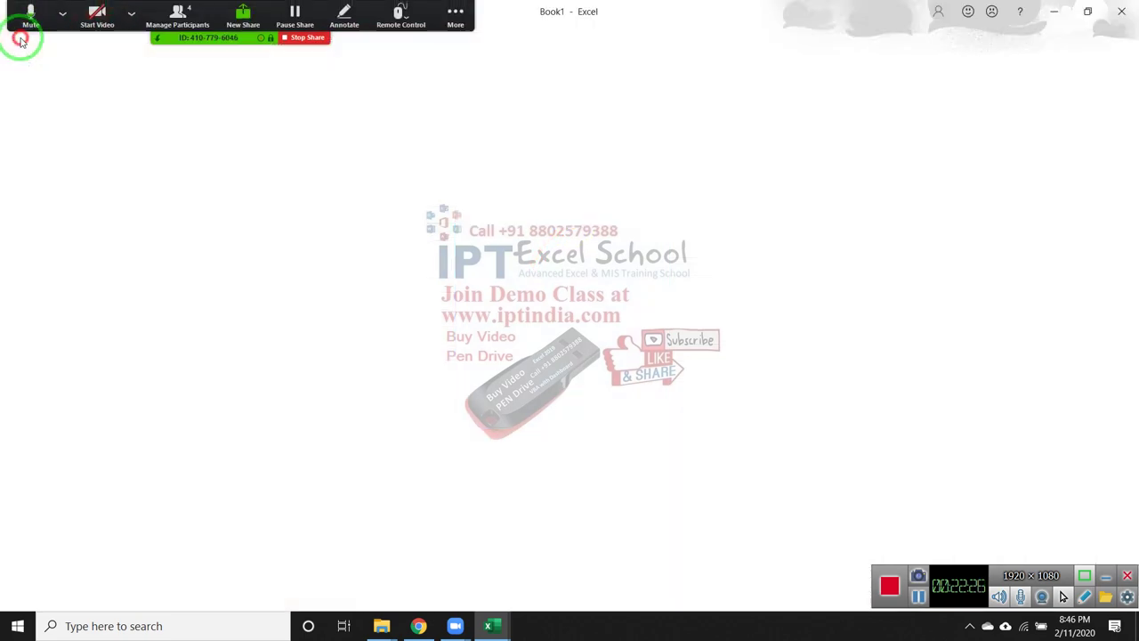
left_click(199, 27)
left_click(200, 27)
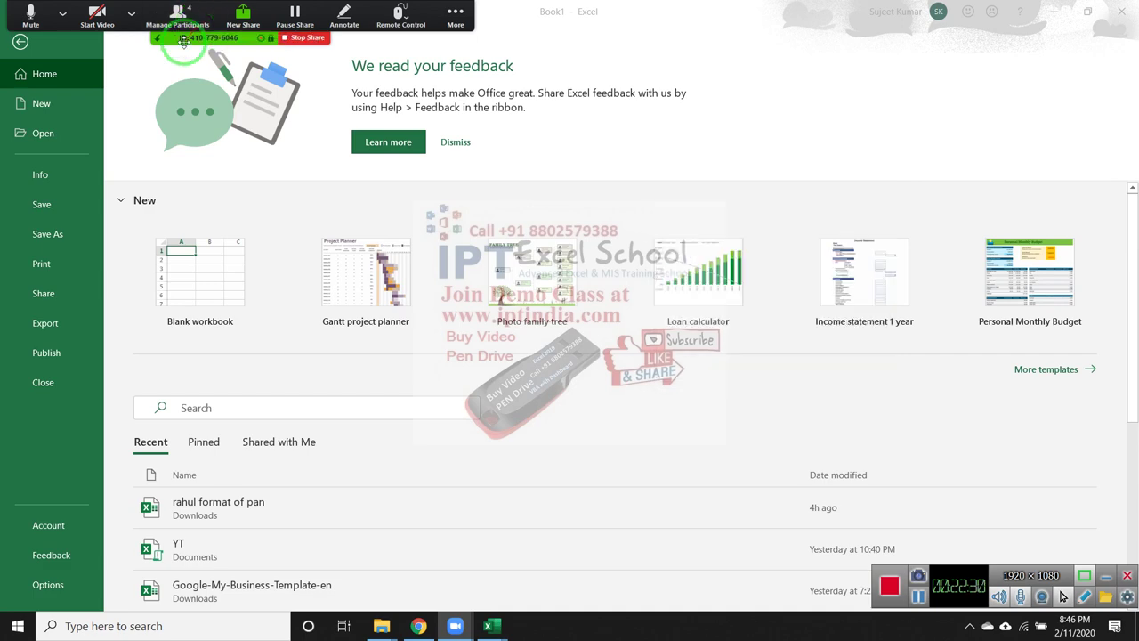
left_click(60, 181)
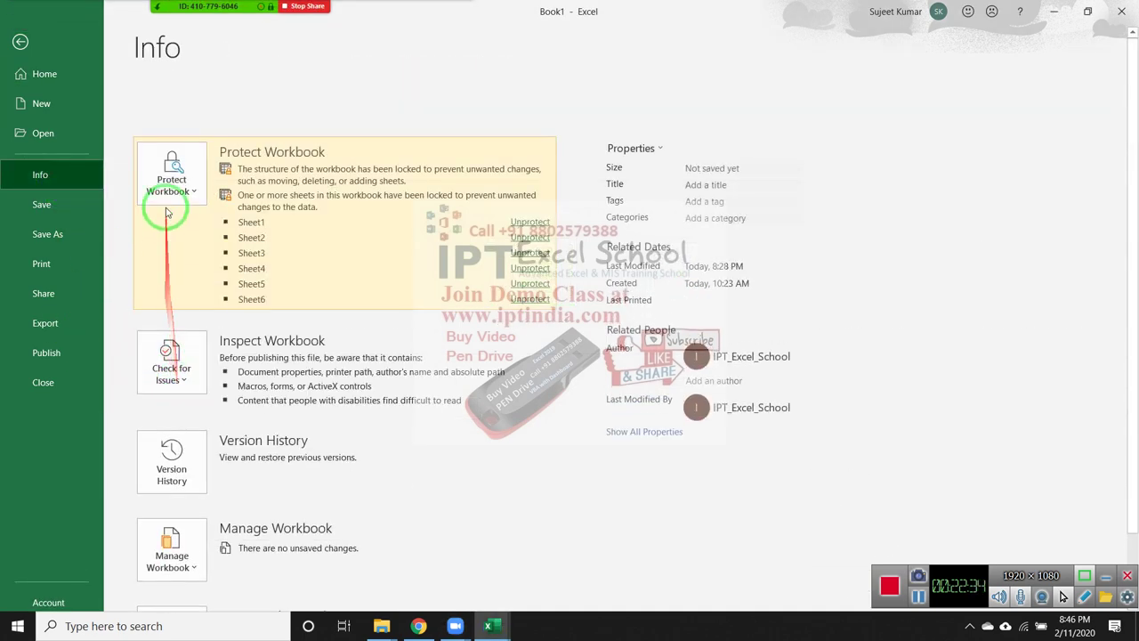
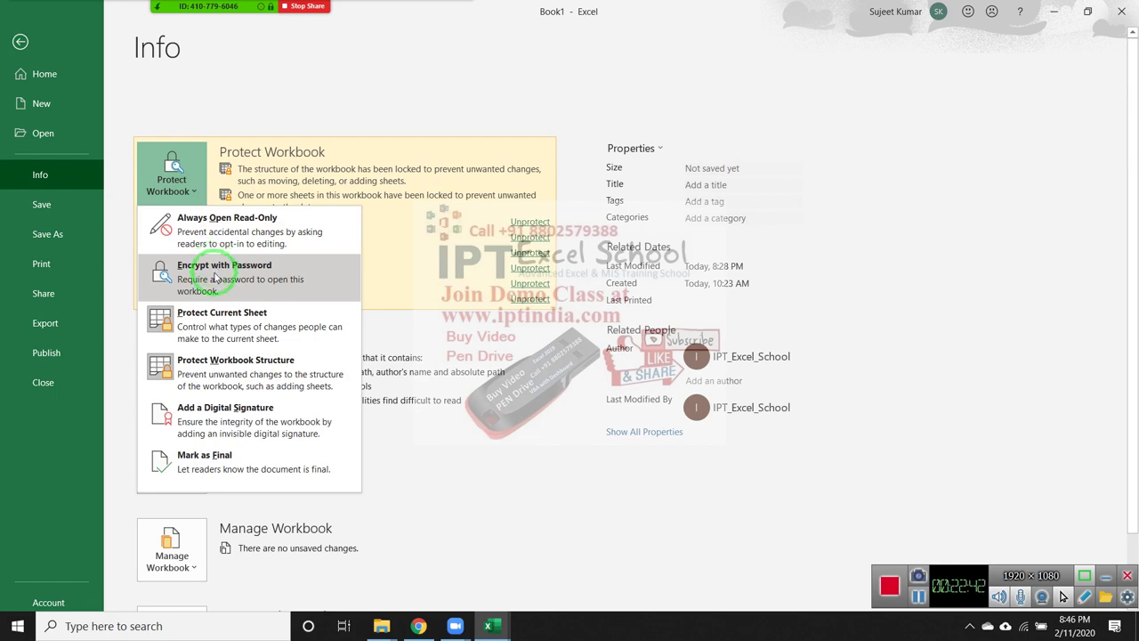
Step: Open Encrypt with Password, then cancel it with no password and return to Sheet6
left_click(216, 278)
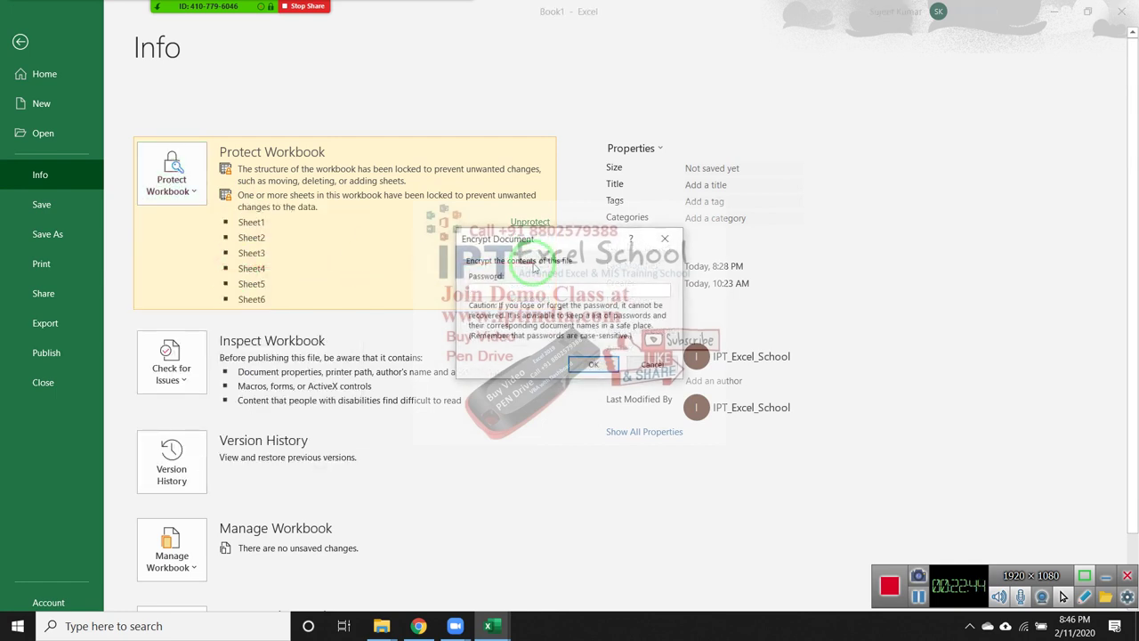
left_click(508, 287)
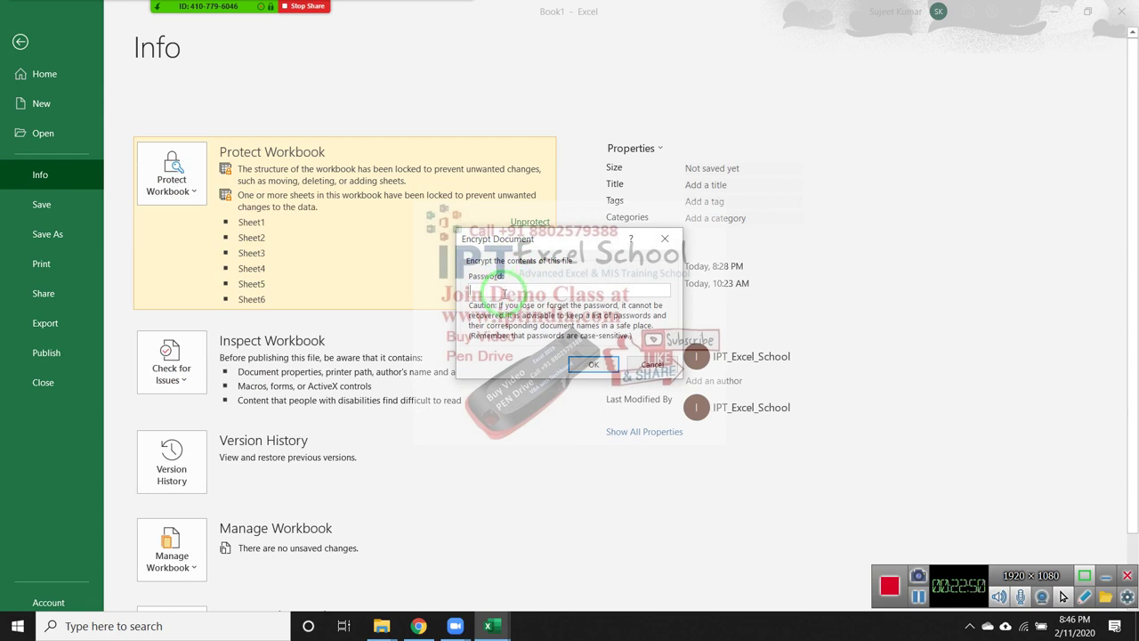
key("Escape")
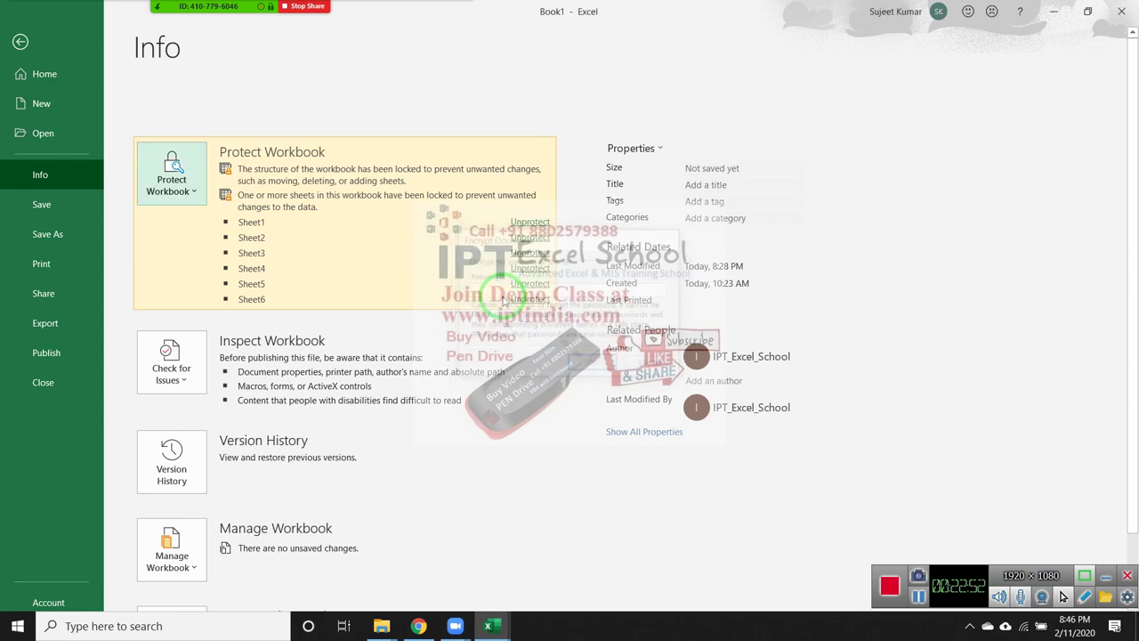
key("Escape")
Step: Select cell L5, show the desktop instead of Excel, and open Zoom's More meeting options
left_click(857, 249)
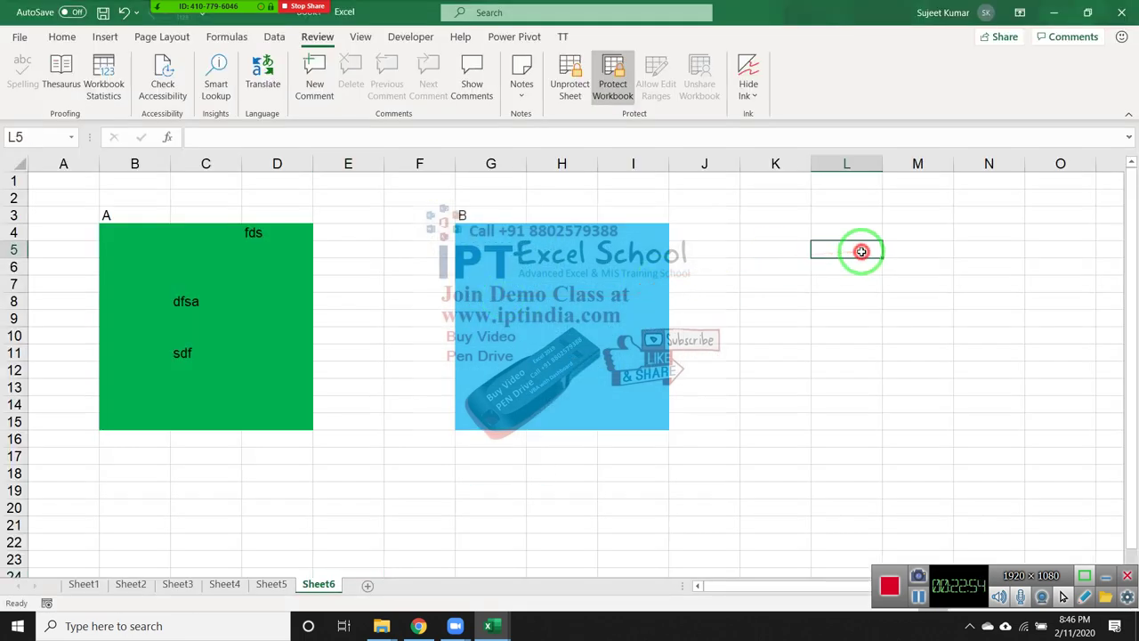
key("super+d")
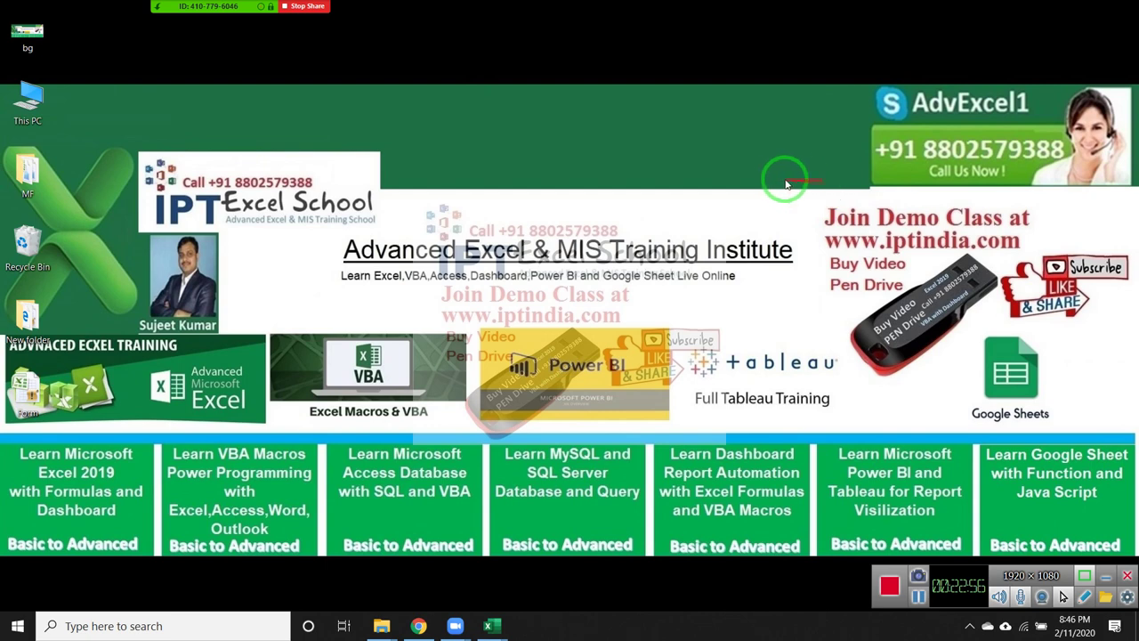
mouse_move(252, 16)
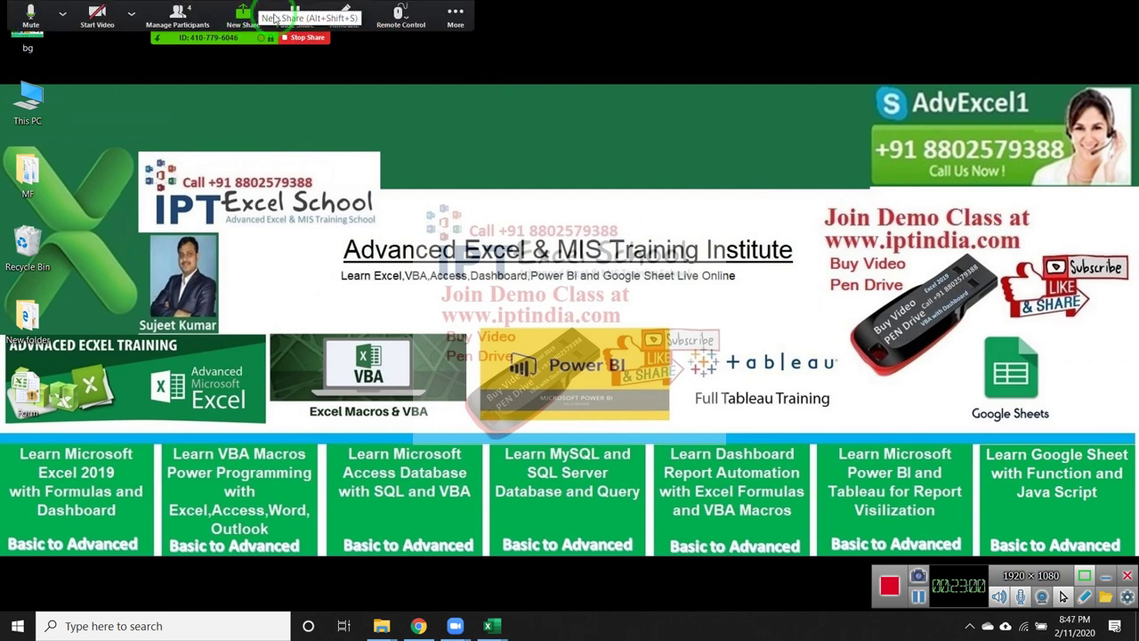
left_click(455, 14)
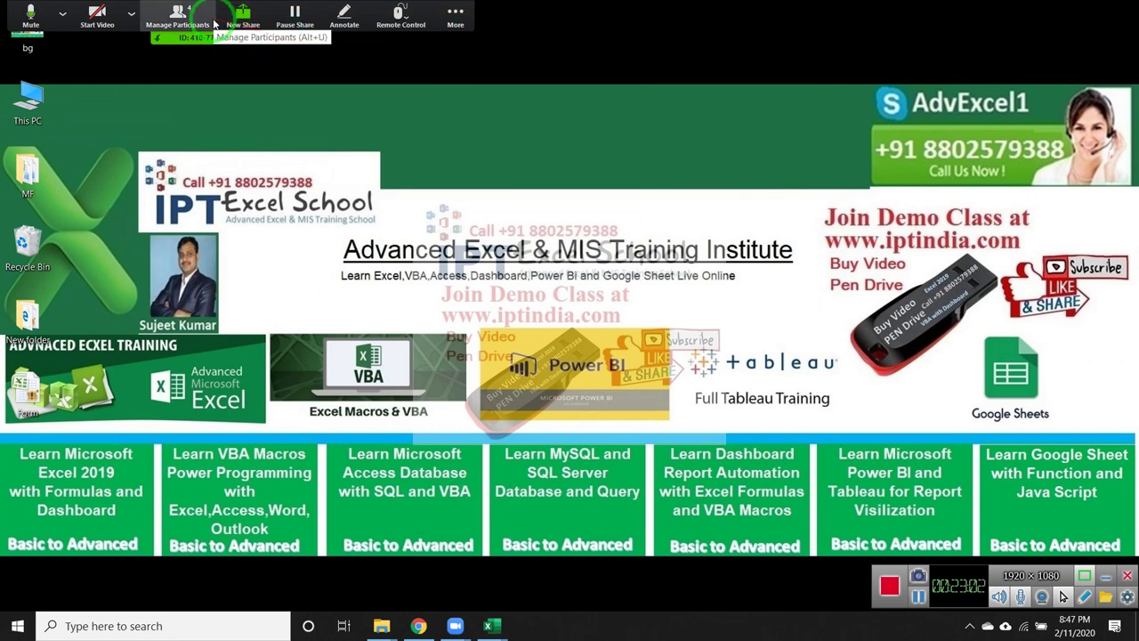